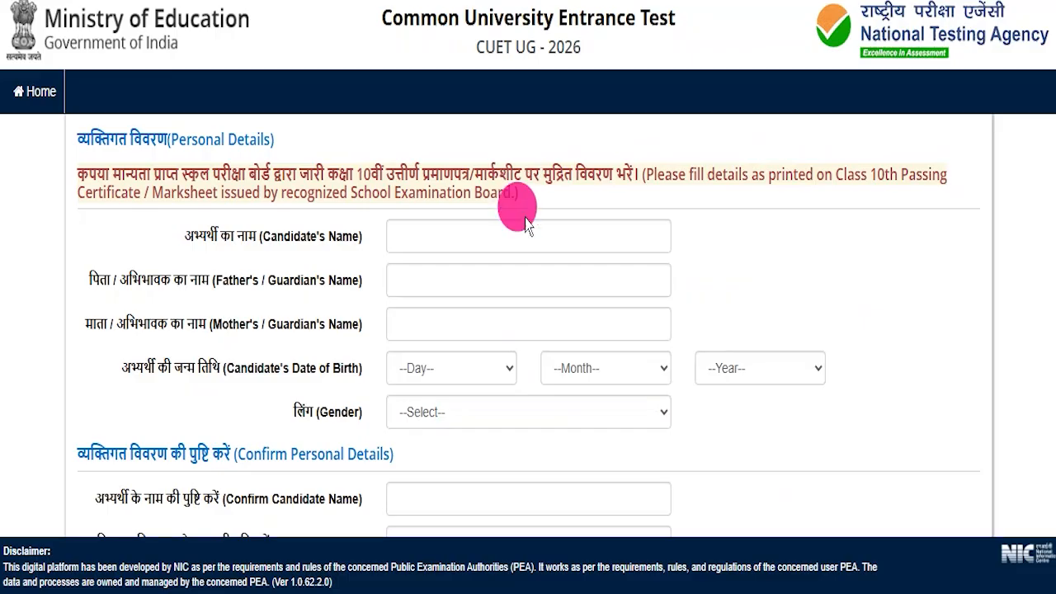
Look over the CUET UG 2026 registration form through its CAPTCHA section and the important dates in the application article
{"action": "scroll", "coordinate": [519, 208], "scroll_direction": "down", "scroll_amount": 15}
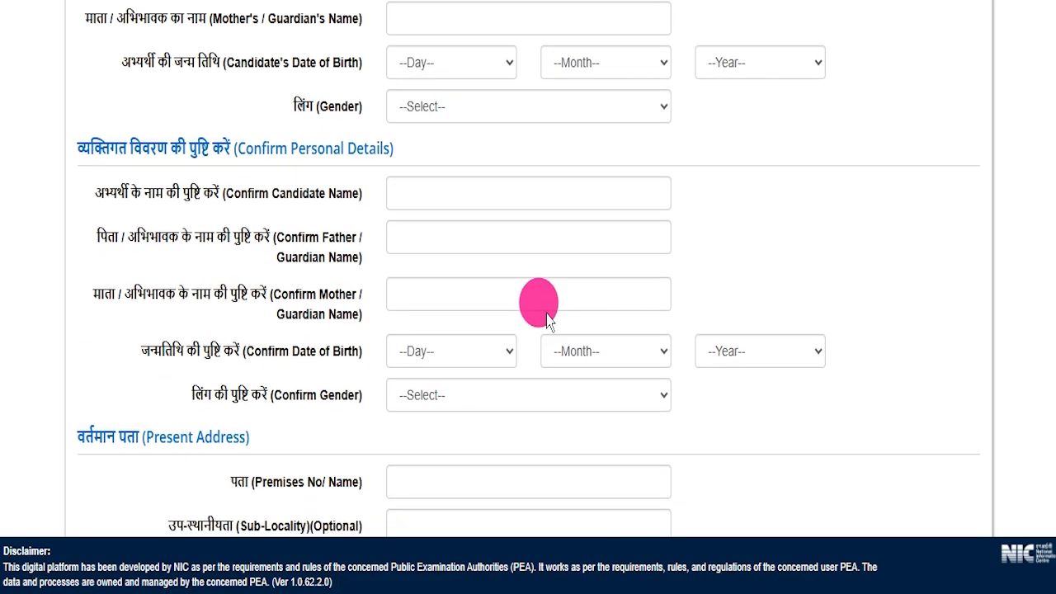
{"action": "scroll", "coordinate": [256, 302], "scroll_direction": "up", "scroll_amount": 15}
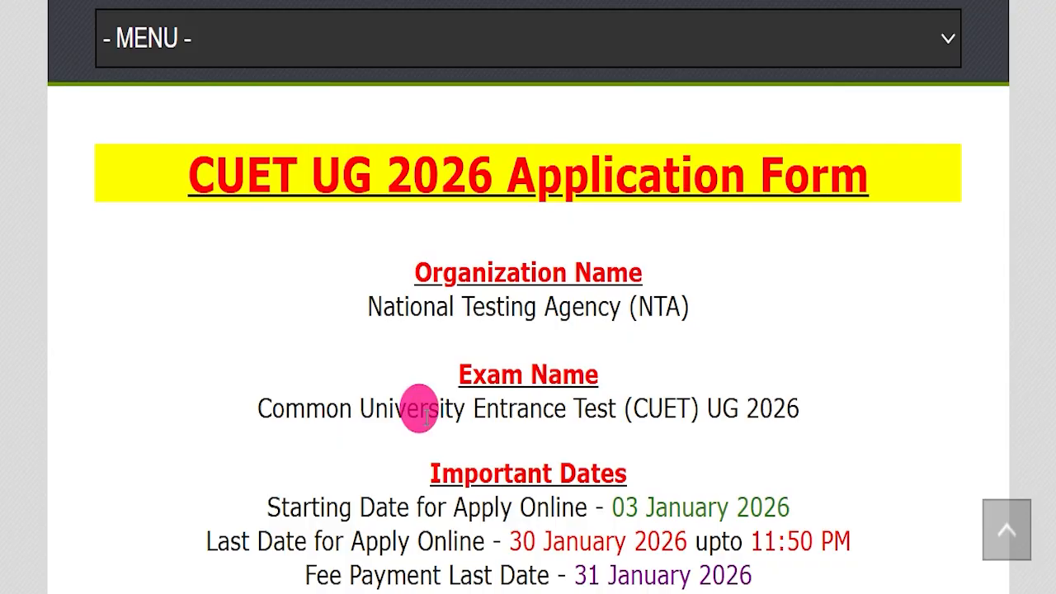
{"action": "left_click_drag", "start_coordinate": [509, 540], "coordinate": [696, 551]}
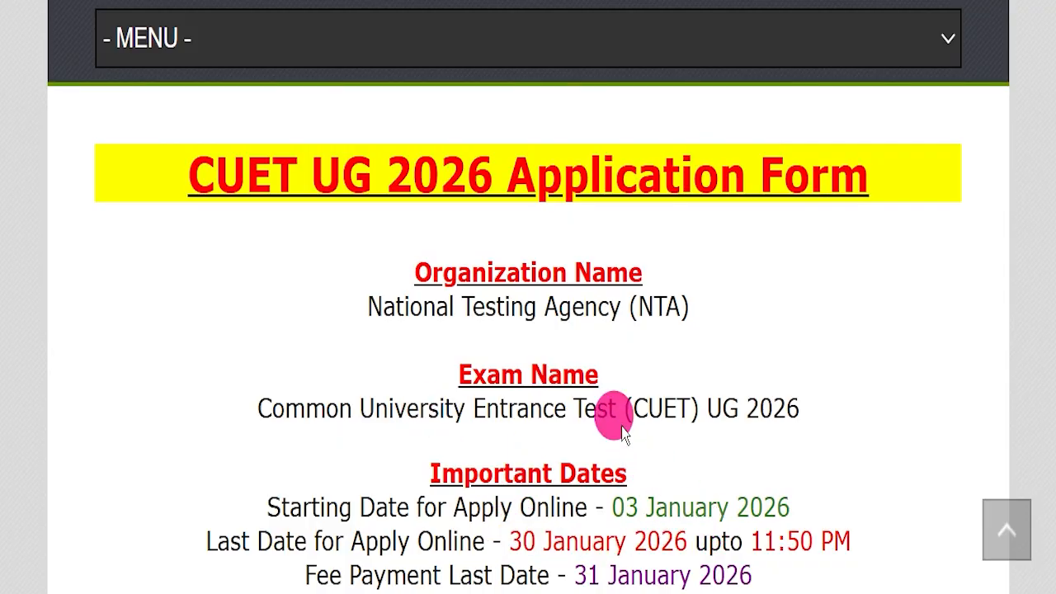
{"action": "scroll", "coordinate": [689, 427], "scroll_direction": "up", "scroll_amount": 3}
{"action": "scroll", "coordinate": [553, 330], "scroll_direction": "down", "scroll_amount": 3}
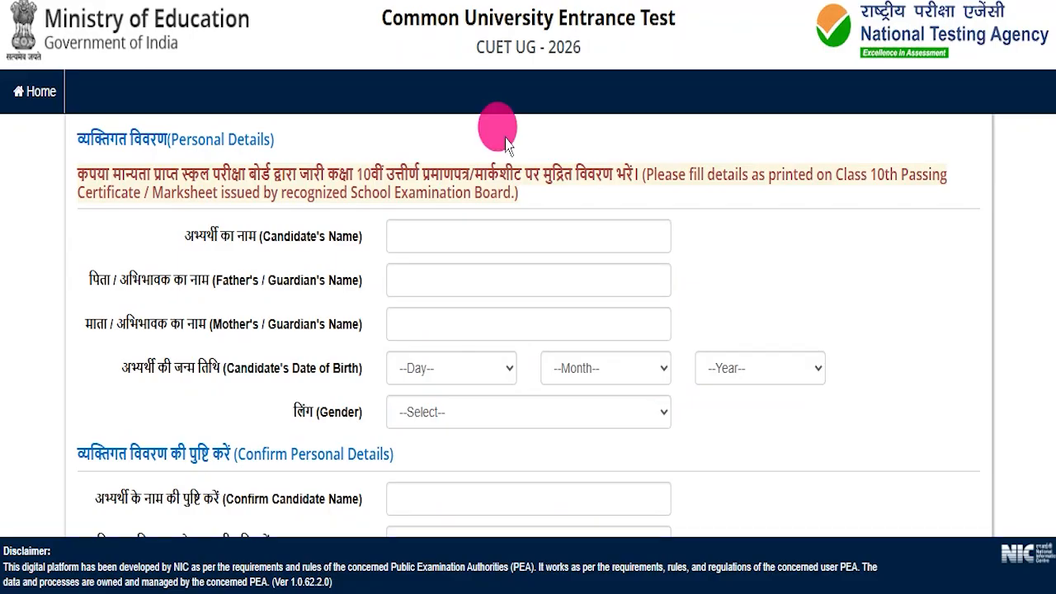
{"action": "scroll", "coordinate": [495, 129], "scroll_direction": "down", "scroll_amount": 15}
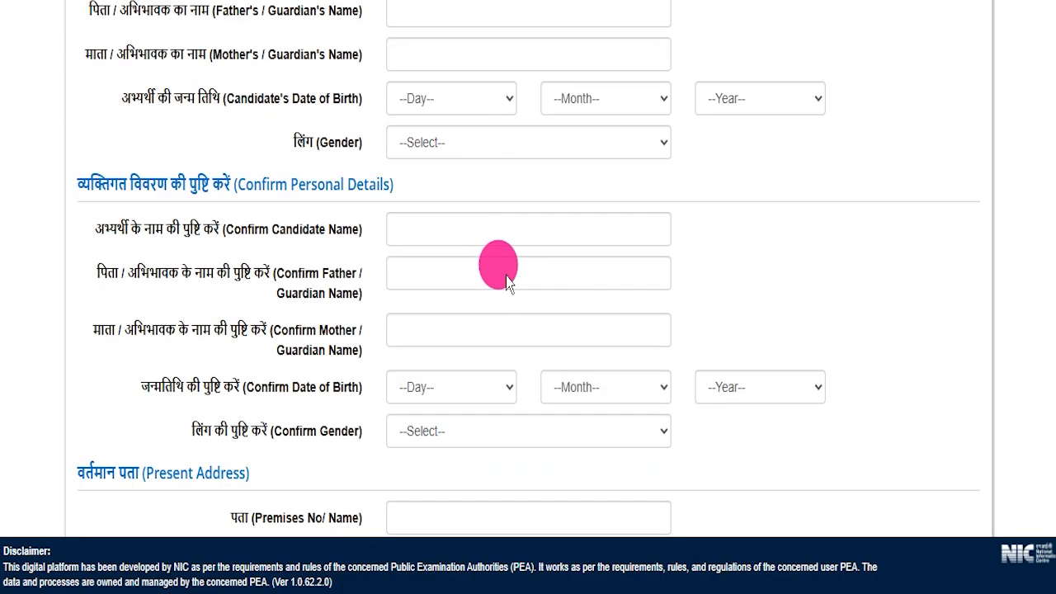
{"action": "scroll", "coordinate": [486, 293], "scroll_direction": "down", "scroll_amount": 4}
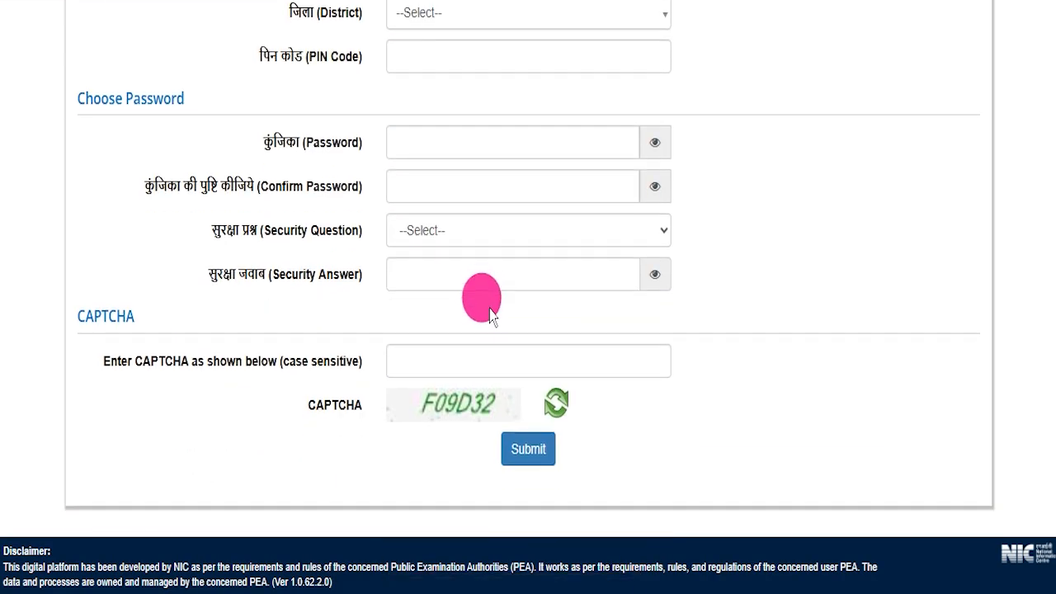
{"action": "scroll", "coordinate": [486, 305], "scroll_direction": "up", "scroll_amount": 8}
{"action": "scroll", "coordinate": [487, 318], "scroll_direction": "up", "scroll_amount": 10}
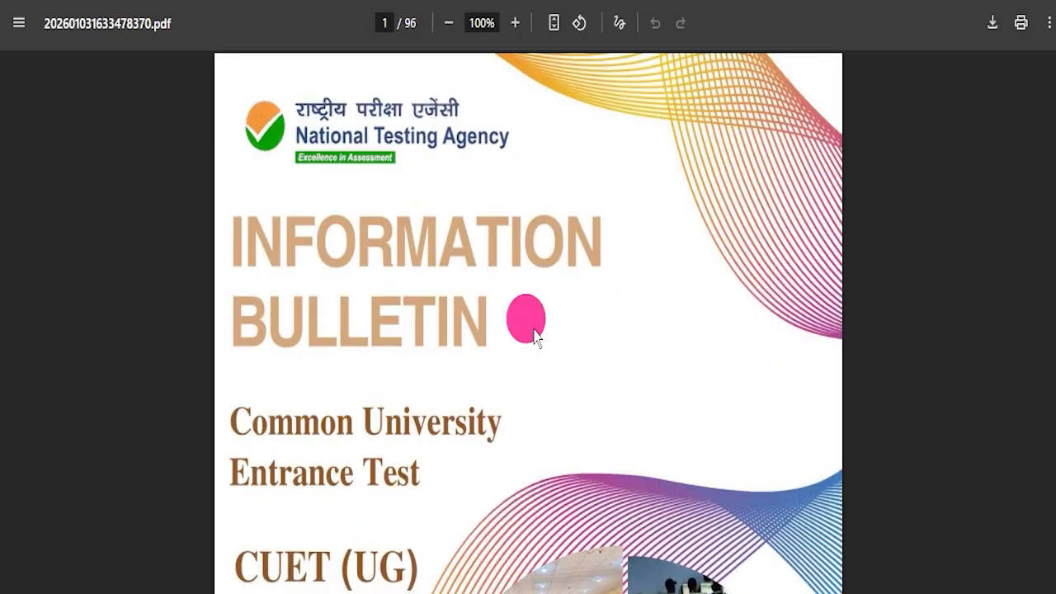
Skim the opening pages, table of contents and appendix list of the CUET (UG) 2026 Information Bulletin PDF
{"action": "scroll", "coordinate": [474, 301], "scroll_direction": "down", "scroll_amount": 20}
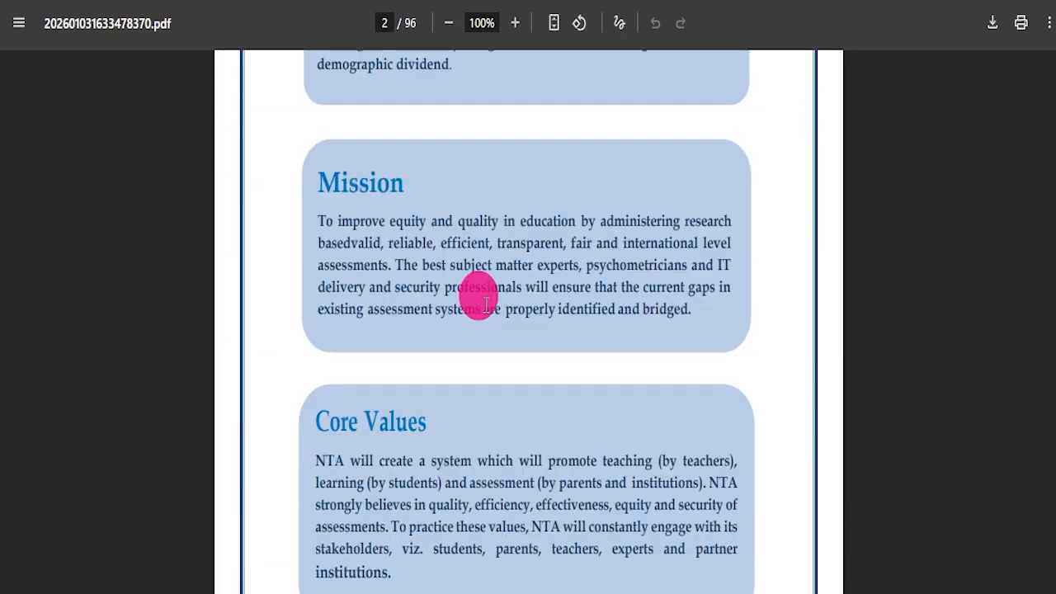
{"action": "scroll", "coordinate": [503, 308], "scroll_direction": "down", "scroll_amount": 20}
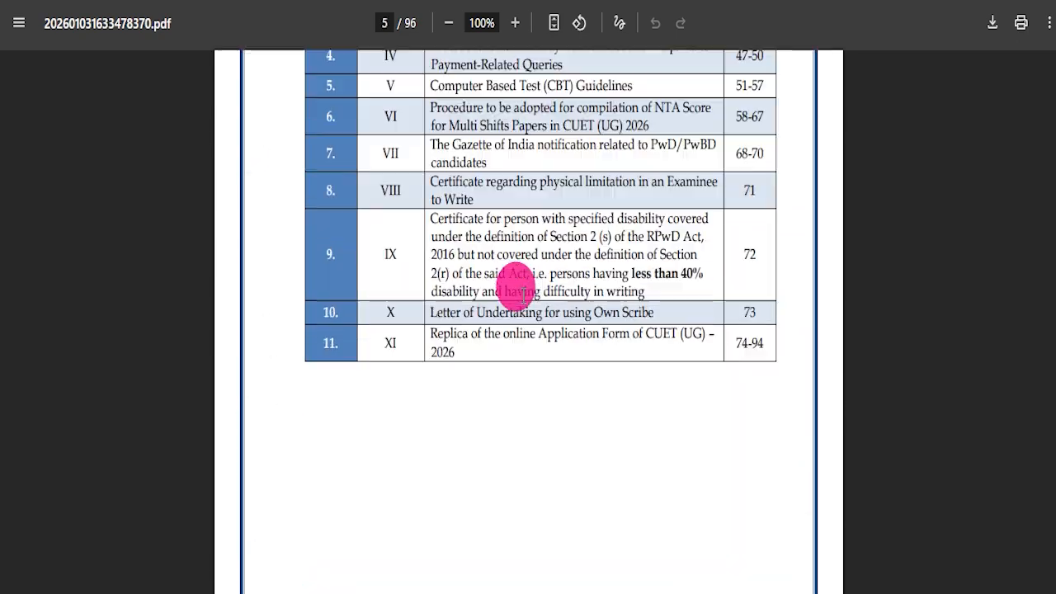
{"action": "scroll", "coordinate": [522, 314], "scroll_direction": "up", "scroll_amount": 20}
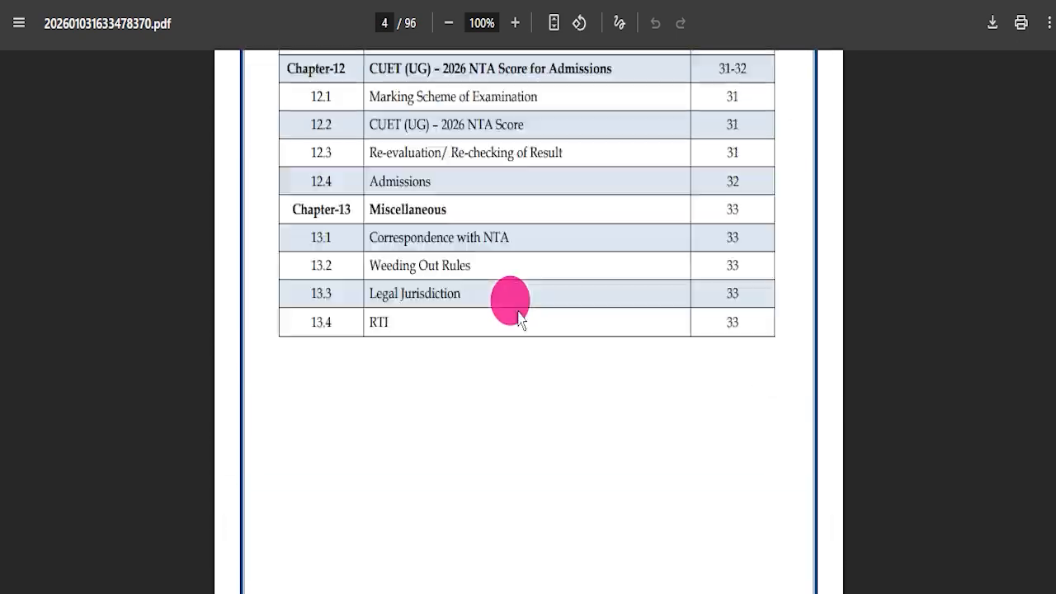
{"action": "scroll", "coordinate": [516, 313], "scroll_direction": "up", "scroll_amount": 20}
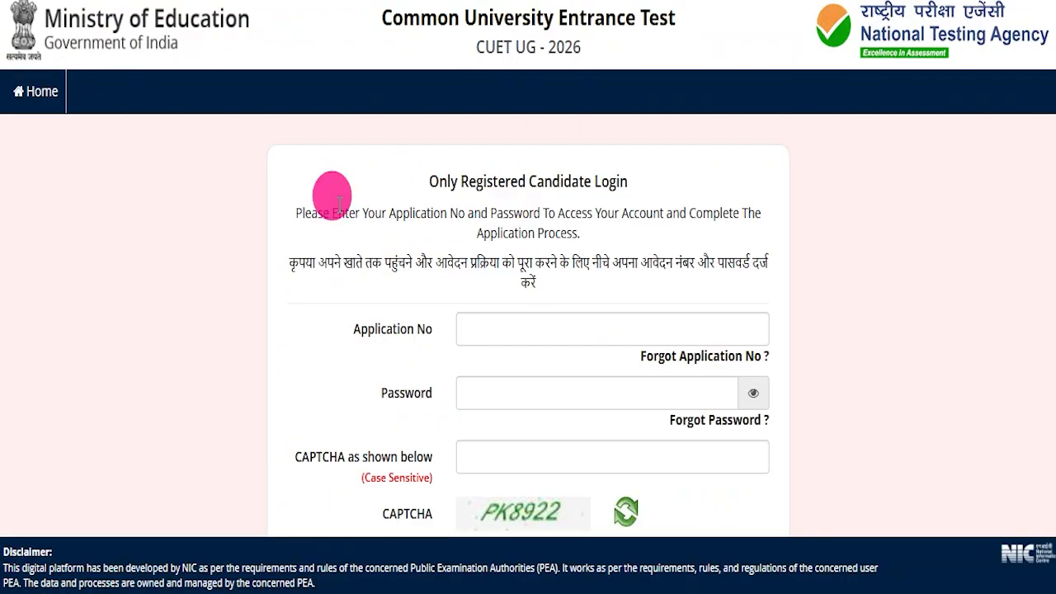
Examine the candidate login page and the registration form's personal details, address, password and CAPTCHA sections
{"action": "scroll", "coordinate": [748, 317], "scroll_direction": "up", "scroll_amount": 3}
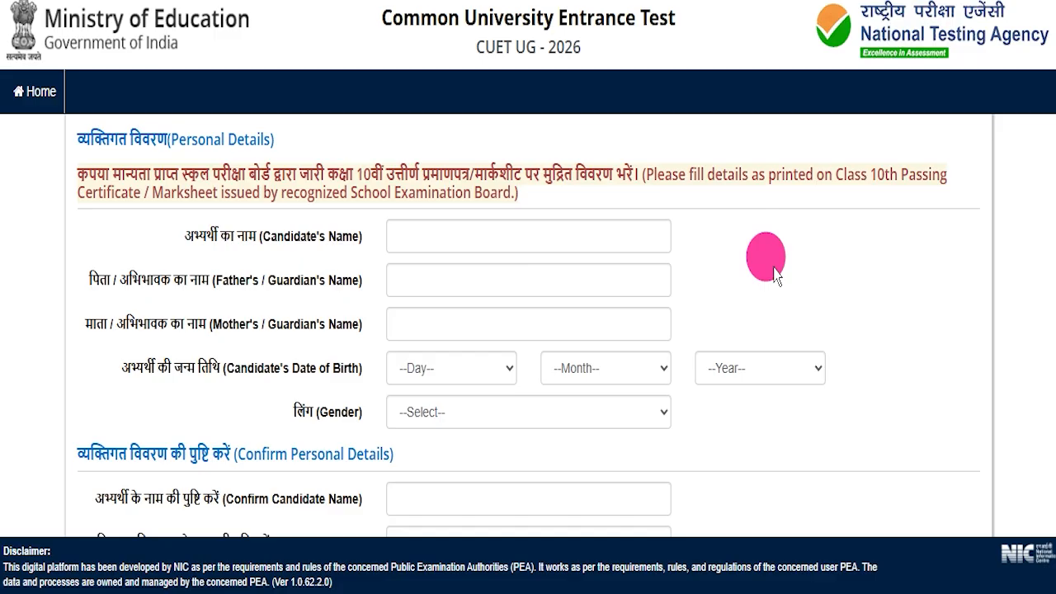
{"action": "scroll", "coordinate": [774, 275], "scroll_direction": "down", "scroll_amount": 4}
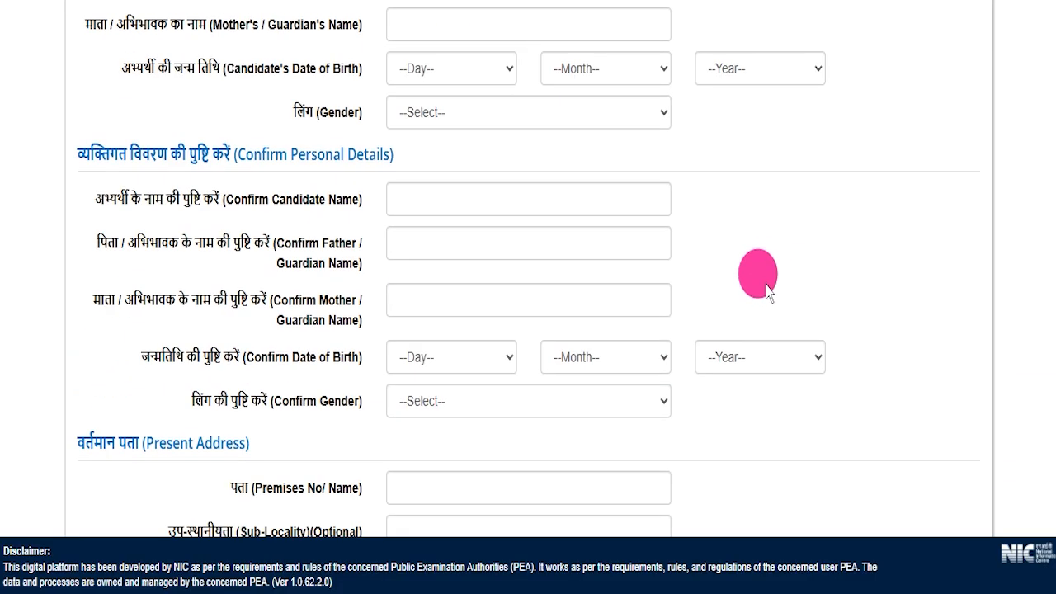
{"action": "scroll", "coordinate": [764, 289], "scroll_direction": "down", "scroll_amount": 8}
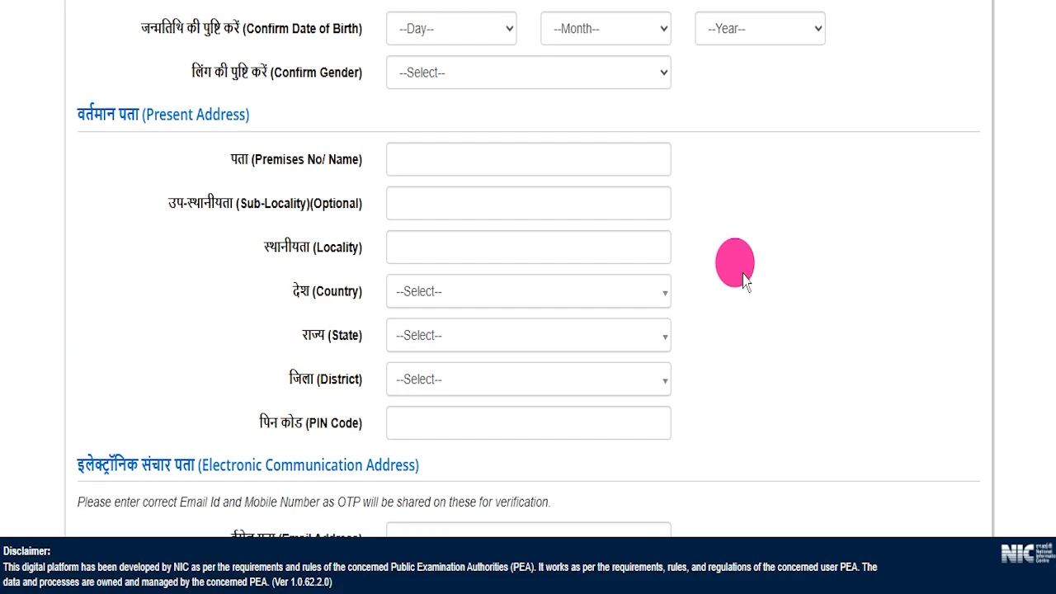
{"action": "scroll", "coordinate": [681, 272], "scroll_direction": "down", "scroll_amount": 7}
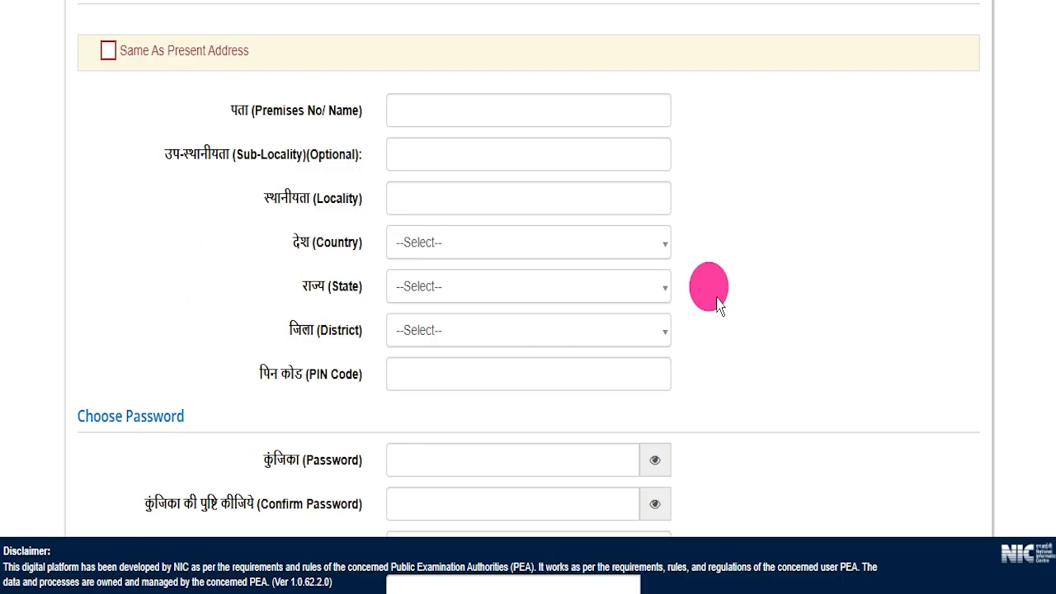
{"action": "scroll", "coordinate": [750, 306], "scroll_direction": "down", "scroll_amount": 4}
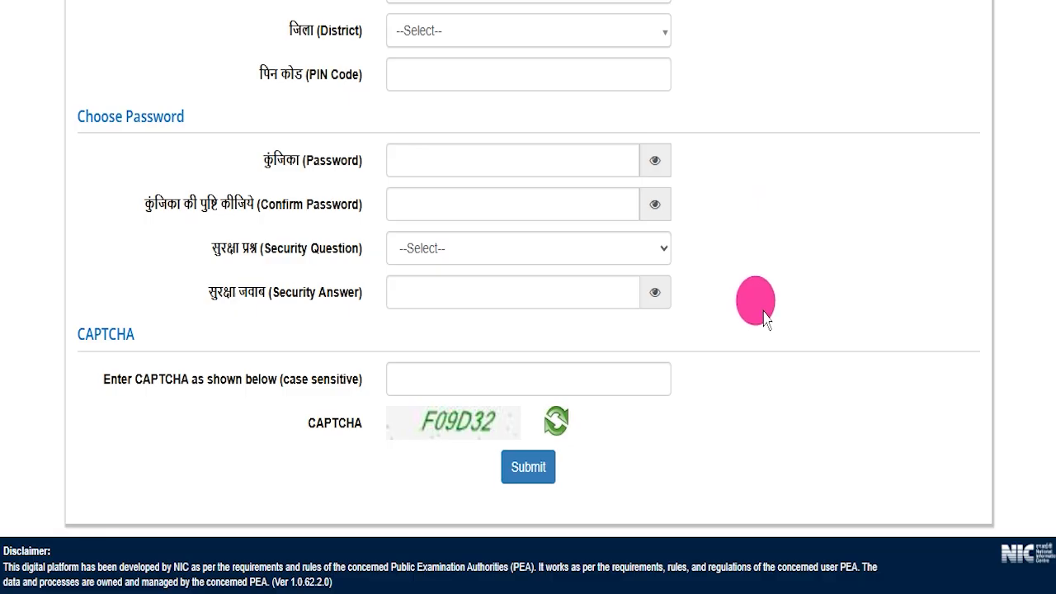
{"action": "scroll", "coordinate": [764, 320], "scroll_direction": "up", "scroll_amount": 15}
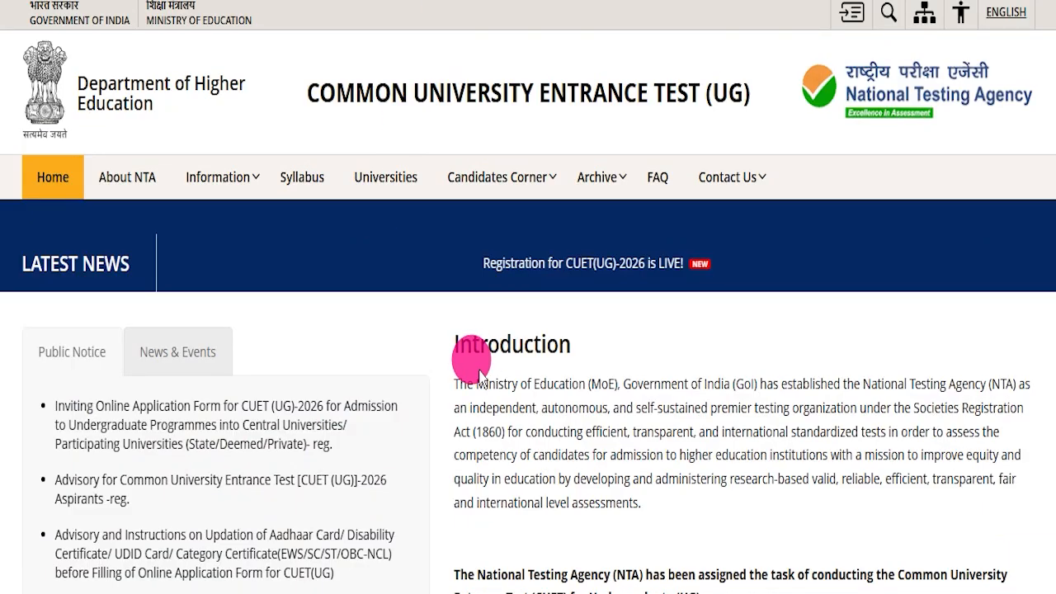
Browse the official CUET (UG) homepage, the registration form and the candidate portal's landing page
{"action": "scroll", "coordinate": [460, 365], "scroll_direction": "down", "scroll_amount": 10}
{"action": "scroll", "coordinate": [463, 364], "scroll_direction": "up", "scroll_amount": 10}
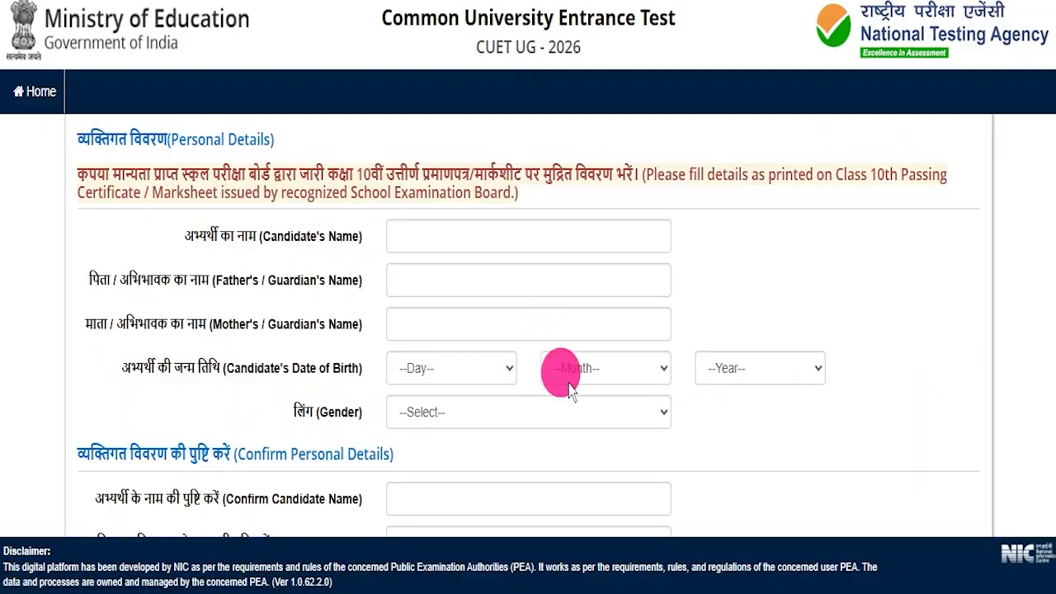
{"action": "scroll", "coordinate": [516, 353], "scroll_direction": "down", "scroll_amount": 10}
{"action": "scroll", "coordinate": [513, 376], "scroll_direction": "up", "scroll_amount": 10}
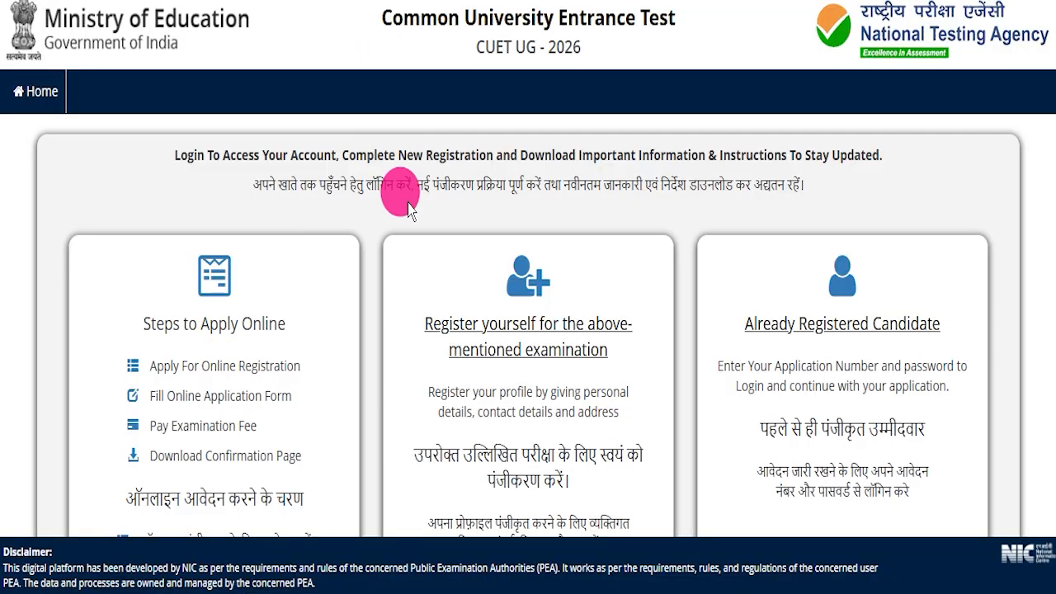
{"action": "scroll", "coordinate": [396, 239], "scroll_direction": "down", "scroll_amount": 4}
{"action": "scroll", "coordinate": [379, 267], "scroll_direction": "up", "scroll_amount": 4}
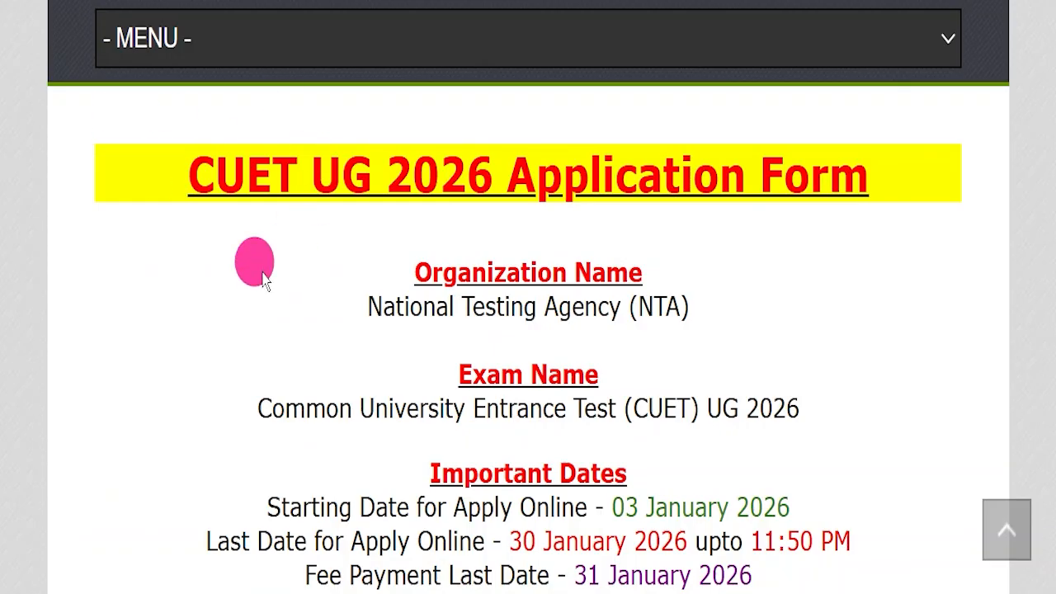
Highlight the "CUET UG 2026 Application Form" heading and look over the top of the IndSarkariNaukri article
{"action": "left_click_drag", "start_coordinate": [130, 181], "coordinate": [891, 169]}
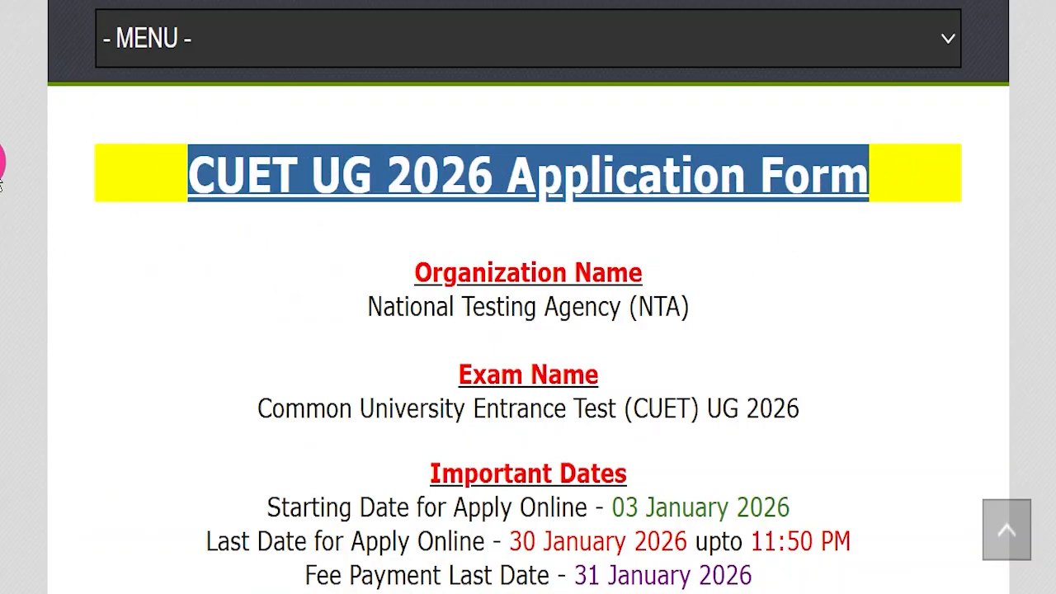
{"action": "left_click", "coordinate": [627, 330]}
{"action": "scroll", "coordinate": [507, 405], "scroll_direction": "up", "scroll_amount": 12}
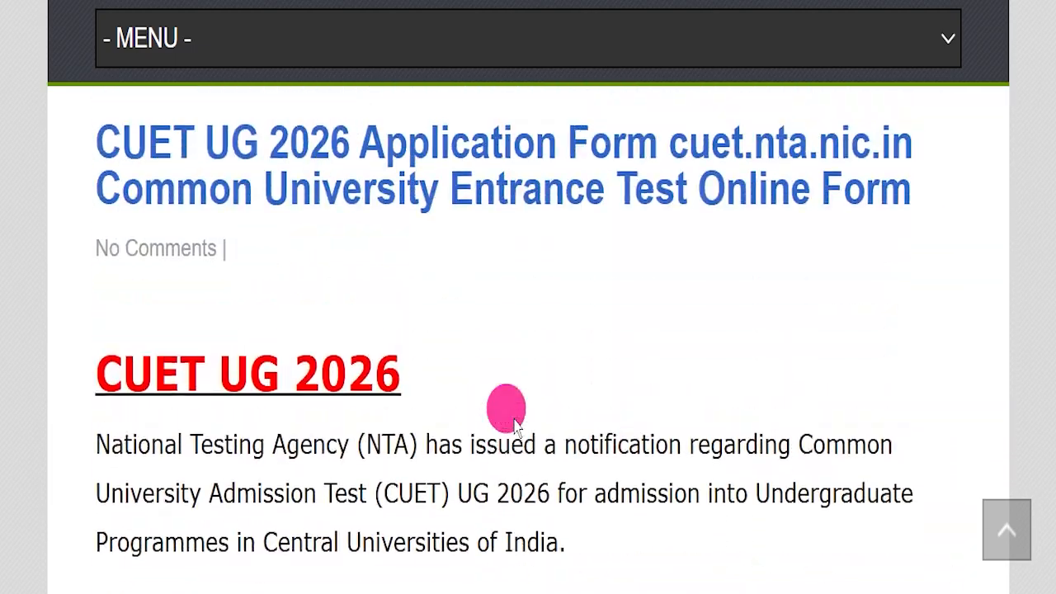
{"action": "scroll", "coordinate": [515, 425], "scroll_direction": "up", "scroll_amount": 1}
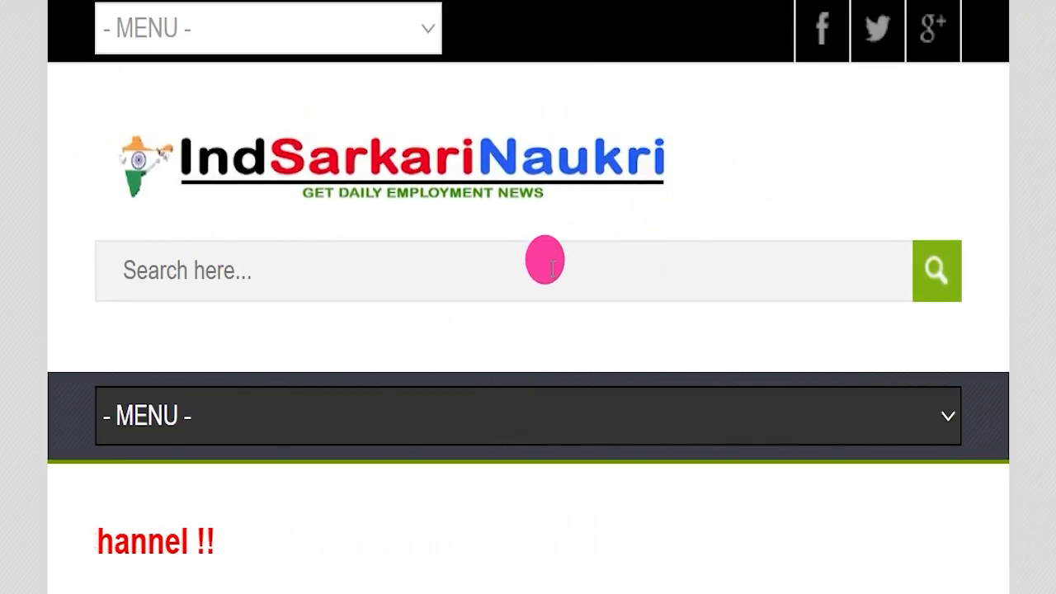
{"action": "scroll", "coordinate": [450, 279], "scroll_direction": "down", "scroll_amount": 5}
{"action": "scroll", "coordinate": [449, 279], "scroll_direction": "down", "scroll_amount": 7}
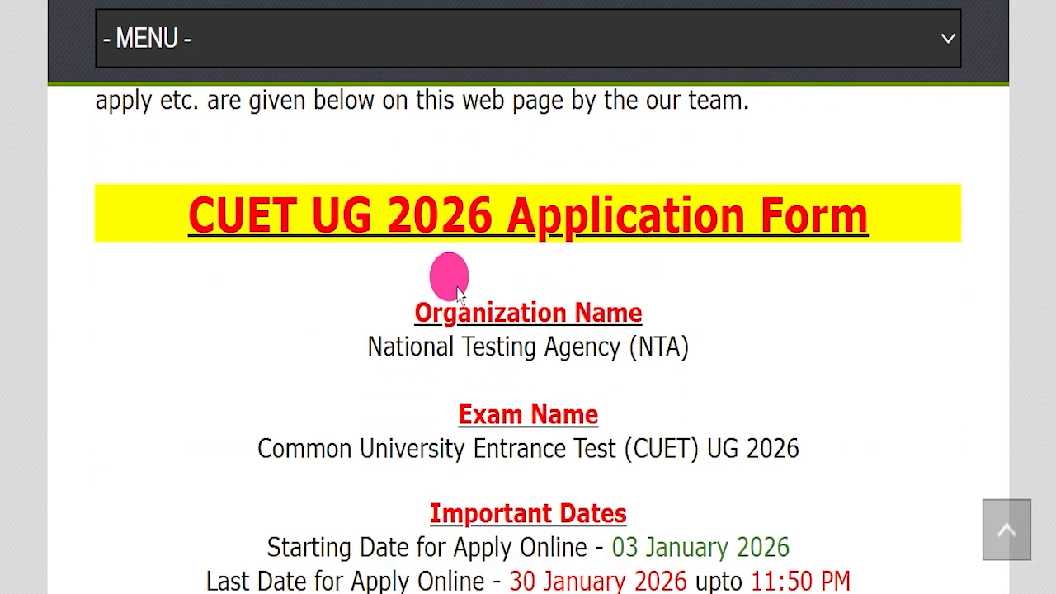
{"action": "scroll", "coordinate": [456, 293], "scroll_direction": "down", "scroll_amount": 1}
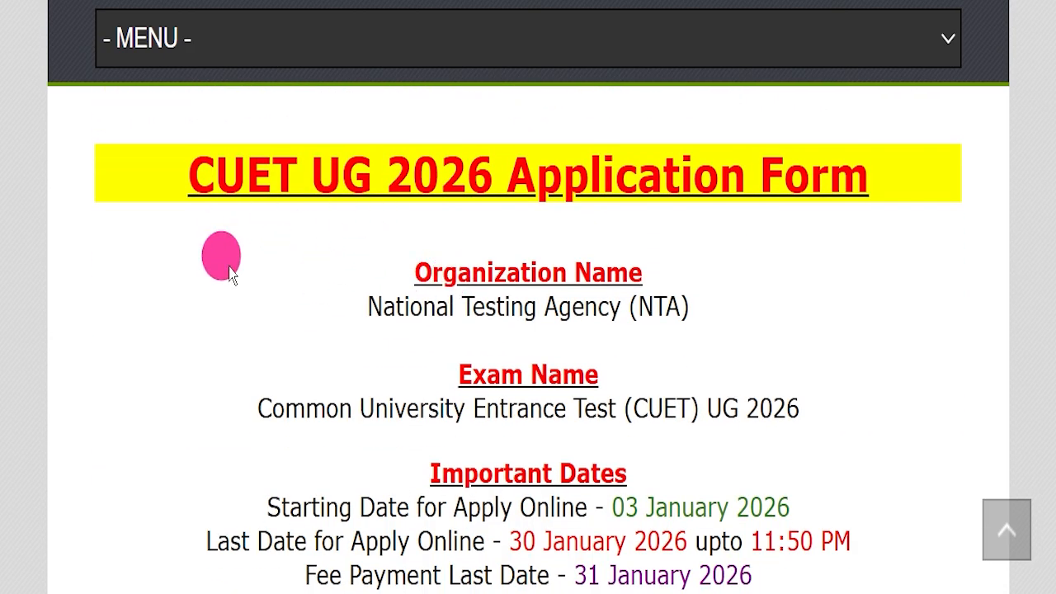
Read the article's organization name, exam name and important dates, highlighting the application deadline and the exam date
{"action": "left_click_drag", "start_coordinate": [117, 169], "coordinate": [886, 156]}
{"action": "left_click_drag", "start_coordinate": [365, 309], "coordinate": [737, 307]}
{"action": "left_click_drag", "start_coordinate": [233, 406], "coordinate": [814, 406]}
{"action": "scroll", "coordinate": [824, 420], "scroll_direction": "down", "scroll_amount": 2}
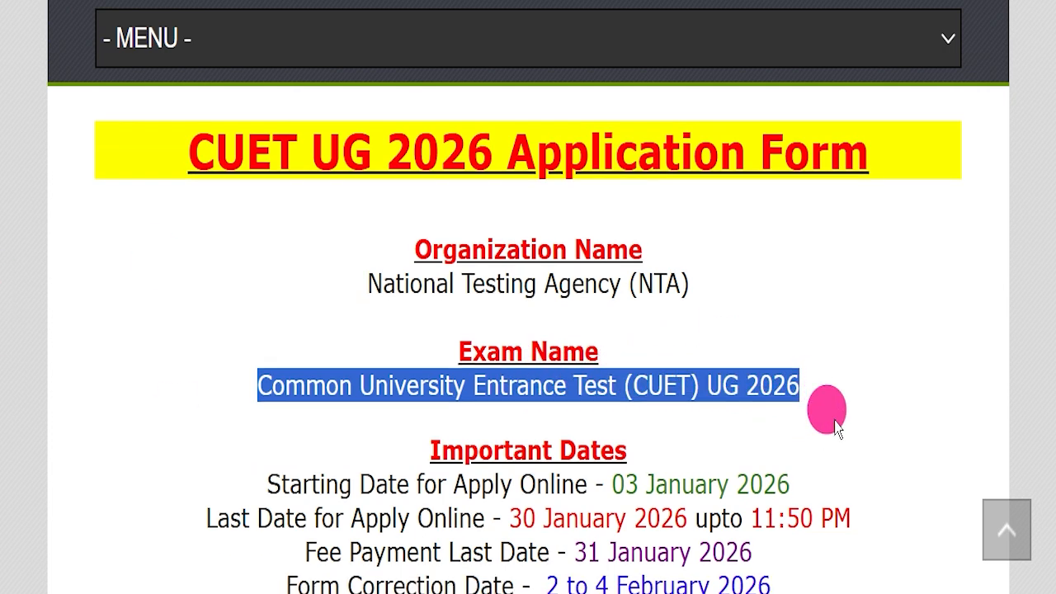
{"action": "left_click_drag", "start_coordinate": [155, 336], "coordinate": [825, 375]}
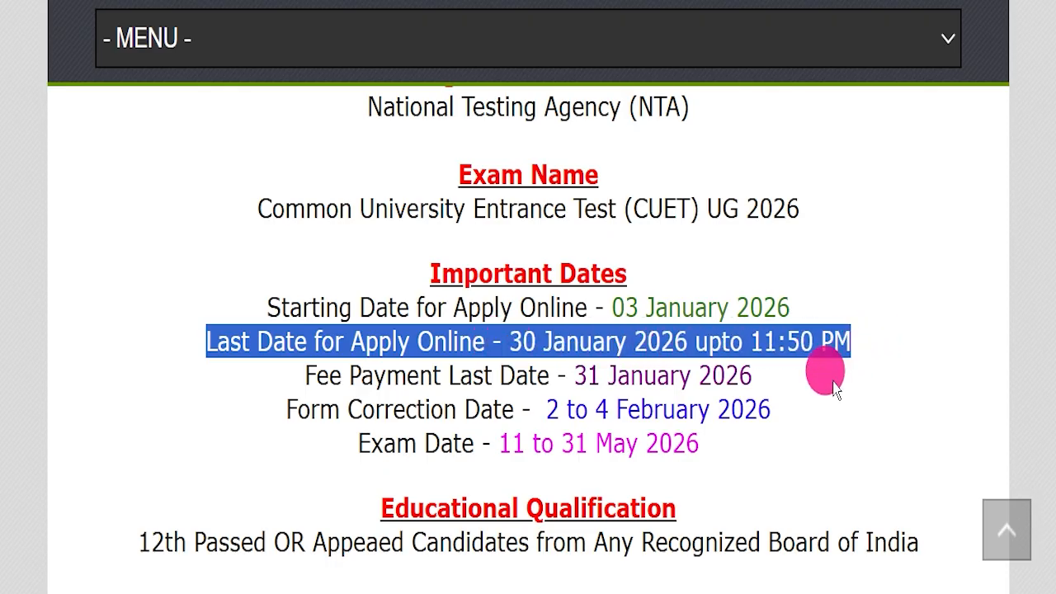
{"action": "scroll", "coordinate": [691, 392], "scroll_direction": "down", "scroll_amount": 1}
{"action": "left_click_drag", "start_coordinate": [497, 341], "coordinate": [726, 344]}
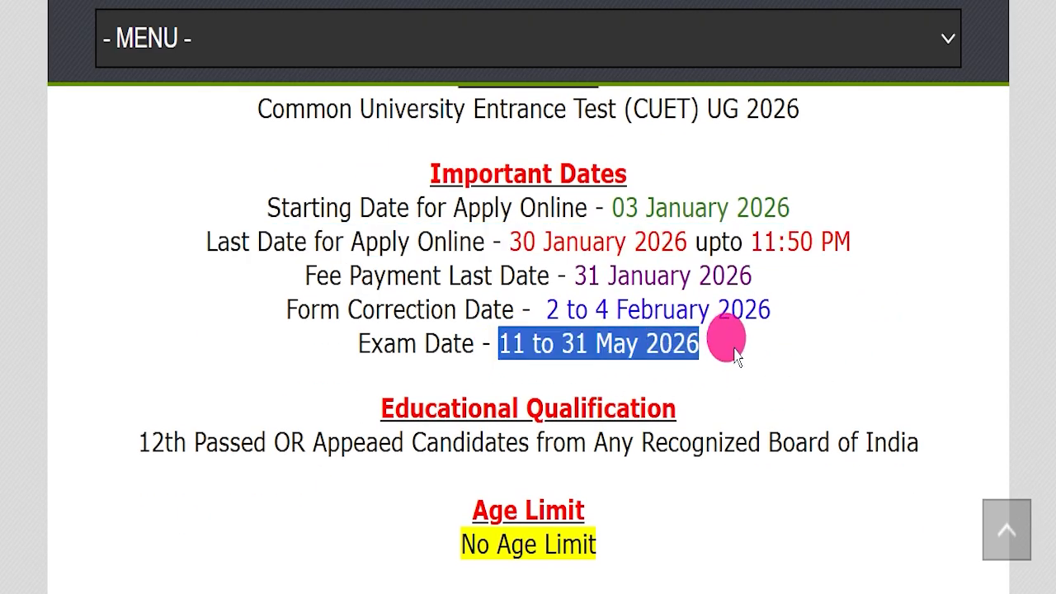
Read the educational qualification and age limit requirements in the article
{"action": "scroll", "coordinate": [547, 396], "scroll_direction": "down", "scroll_amount": 2}
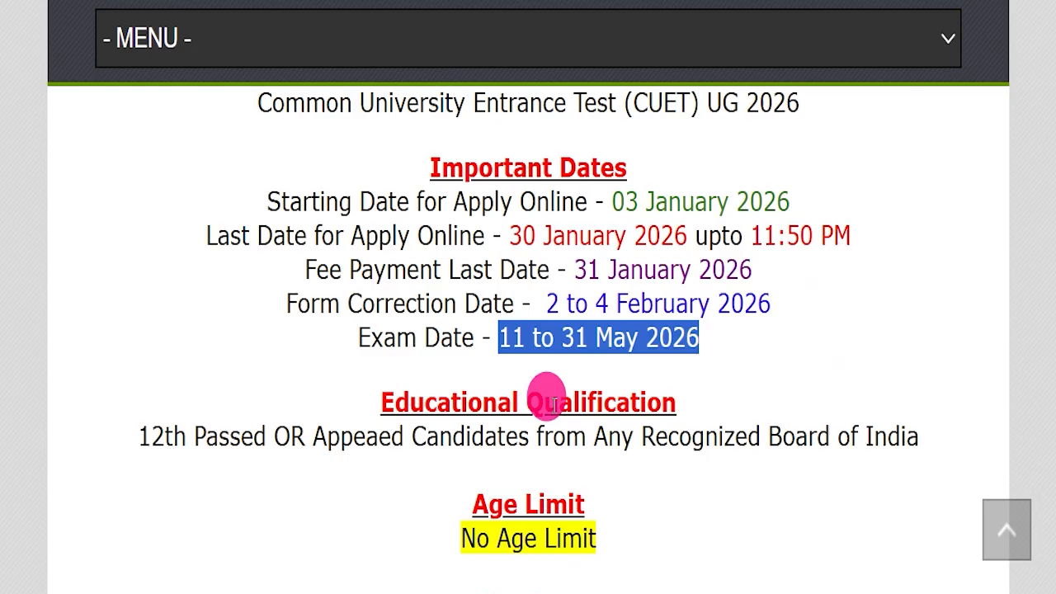
{"action": "left_click_drag", "start_coordinate": [139, 242], "coordinate": [961, 244]}
{"action": "triple_click", "coordinate": [961, 243]}
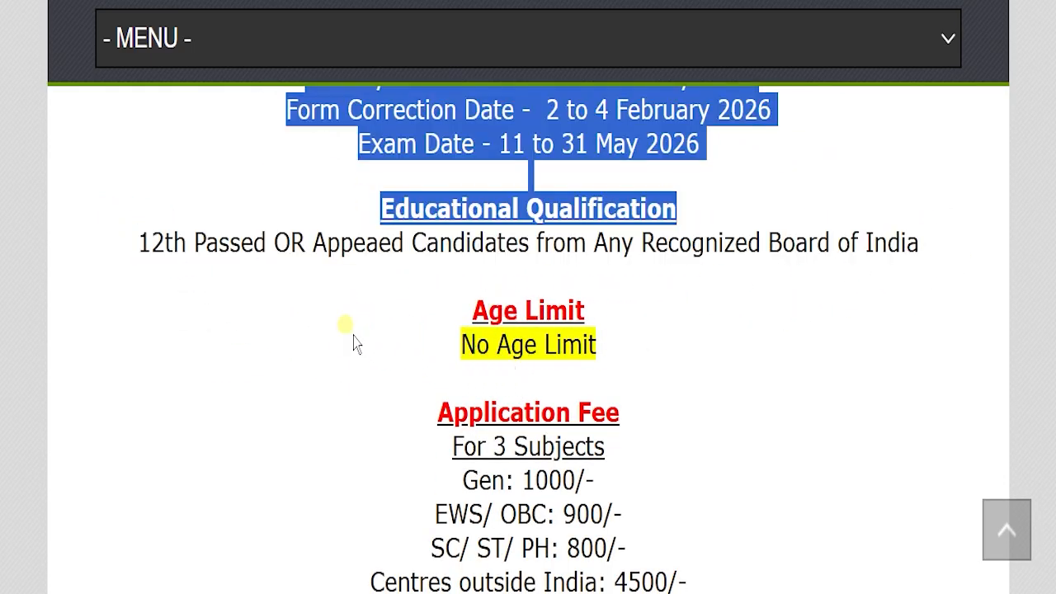
{"action": "left_click_drag", "start_coordinate": [354, 342], "coordinate": [632, 344]}
Read the application fee for 3 subjects, highlighting the Gen, EWS/OBC and SC/ST/PH amounts
{"action": "scroll", "coordinate": [624, 370], "scroll_direction": "down", "scroll_amount": 2}
{"action": "left_click_drag", "start_coordinate": [442, 234], "coordinate": [636, 228]}
{"action": "left_click_drag", "start_coordinate": [462, 280], "coordinate": [695, 351]}
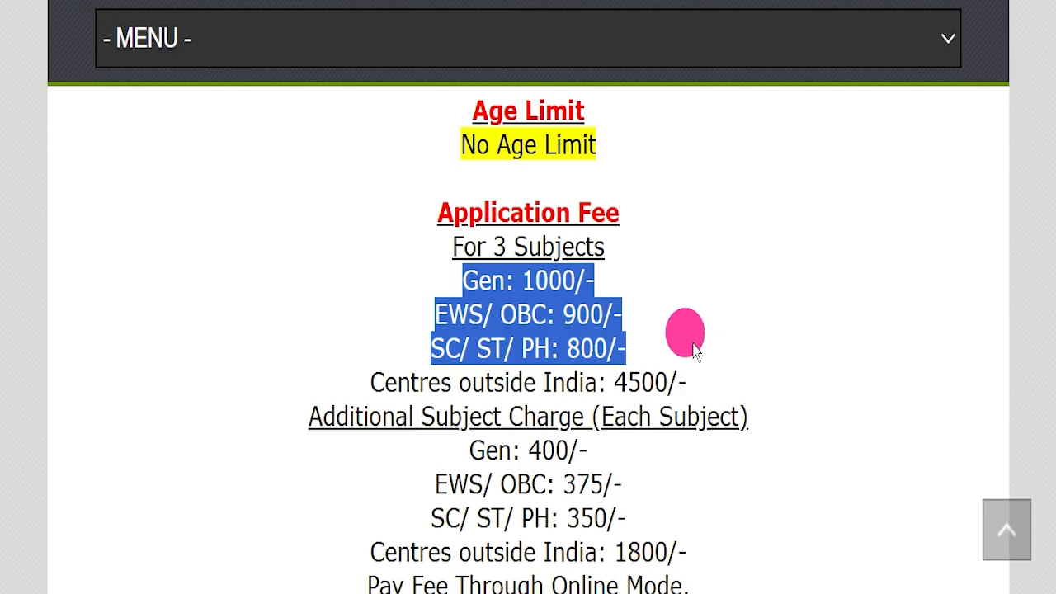
Read the additional subject charges for each category and centres outside India, and highlight the fee payment mode
{"action": "left_click_drag", "start_coordinate": [695, 351], "coordinate": [319, 221]}
{"action": "scroll", "coordinate": [664, 377], "scroll_direction": "down", "scroll_amount": 2}
{"action": "left_click", "coordinate": [307, 213]}
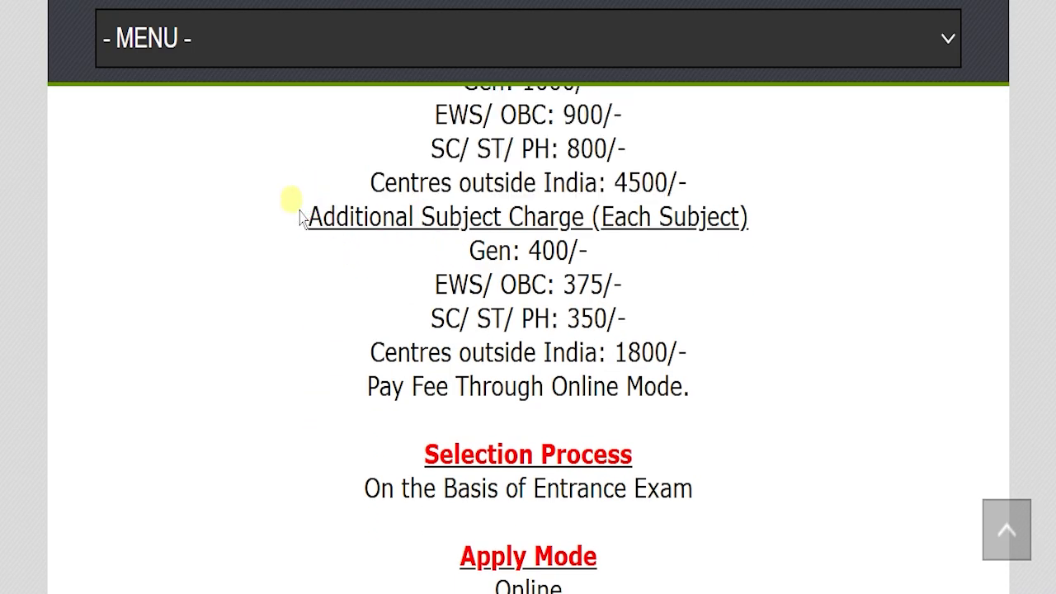
{"action": "left_click", "coordinate": [772, 207], "text": "shift"}
{"action": "left_click", "coordinate": [437, 277]}
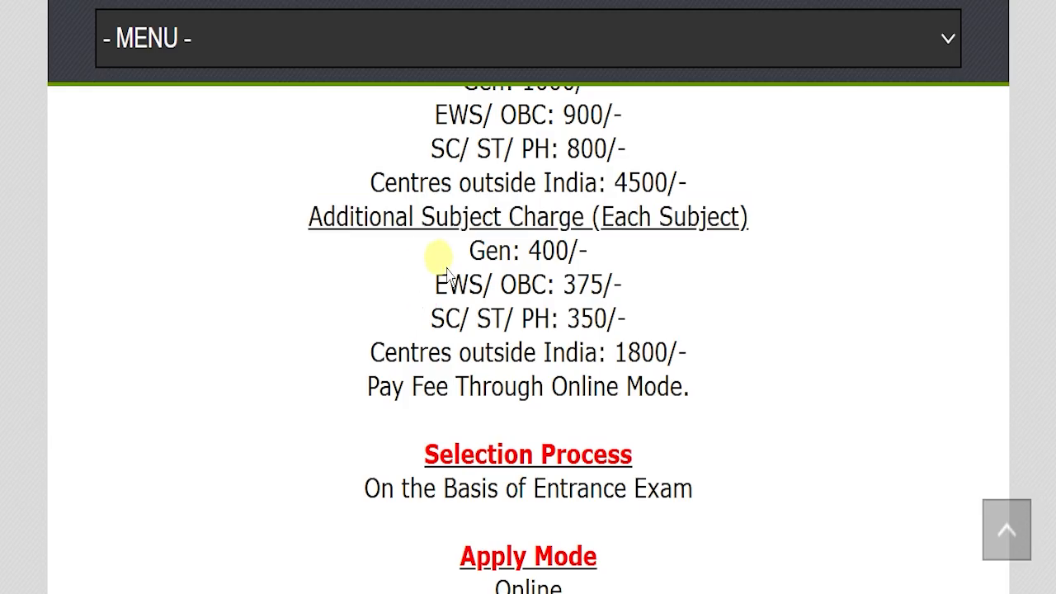
{"action": "left_click_drag", "start_coordinate": [611, 261], "coordinate": [461, 246]}
{"action": "mouse_move", "coordinate": [531, 263]}
{"action": "left_mouse_down"}
{"action": "mouse_move", "coordinate": [656, 265]}
{"action": "mouse_move", "coordinate": [532, 278]}
{"action": "left_mouse_up"}
{"action": "left_click_drag", "start_coordinate": [377, 283], "coordinate": [639, 318]}
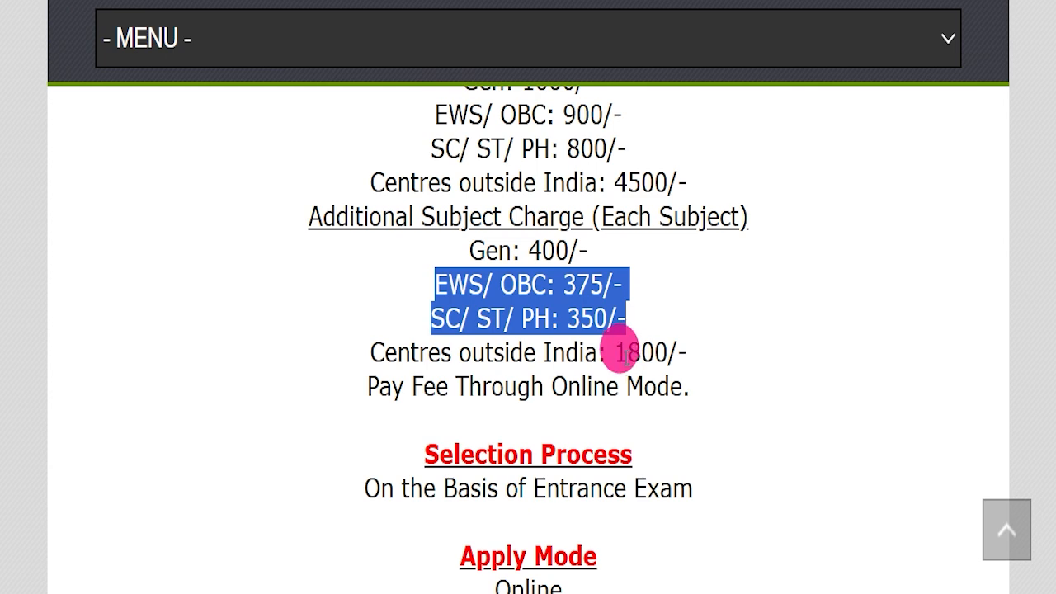
{"action": "left_click_drag", "start_coordinate": [619, 352], "coordinate": [702, 341]}
{"action": "left_click_drag", "start_coordinate": [551, 386], "coordinate": [684, 386]}
{"action": "scroll", "coordinate": [677, 349], "scroll_direction": "down", "scroll_amount": 3}
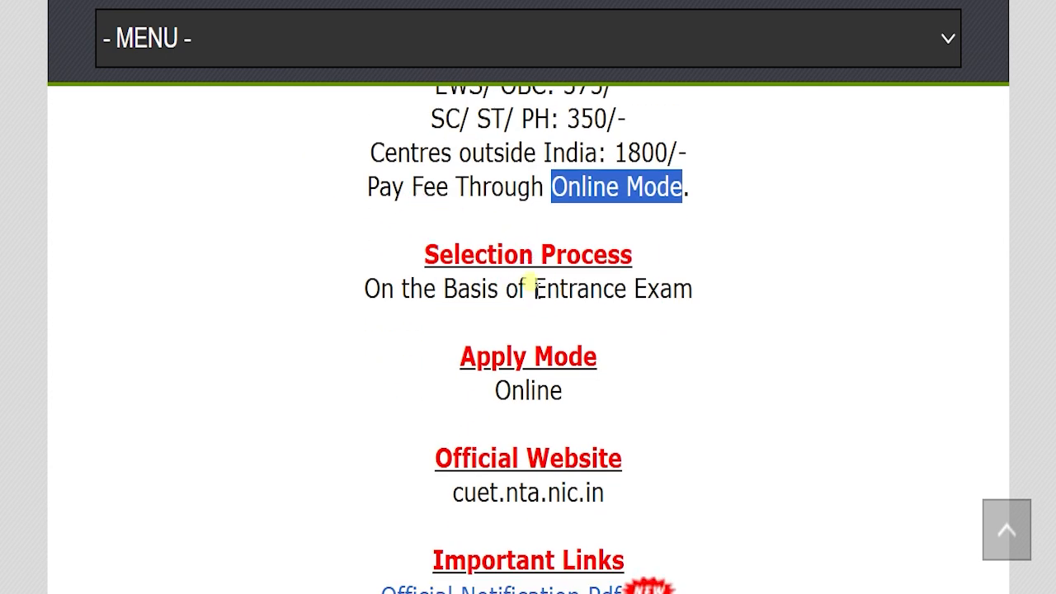
Read the selection process, apply mode and official website in the article, highlighting the entrance exam basis
{"action": "left_click_drag", "start_coordinate": [532, 289], "coordinate": [363, 289]}
{"action": "left_click_drag", "start_coordinate": [721, 284], "coordinate": [633, 289]}
{"action": "left_click_drag", "start_coordinate": [536, 273], "coordinate": [532, 289]}
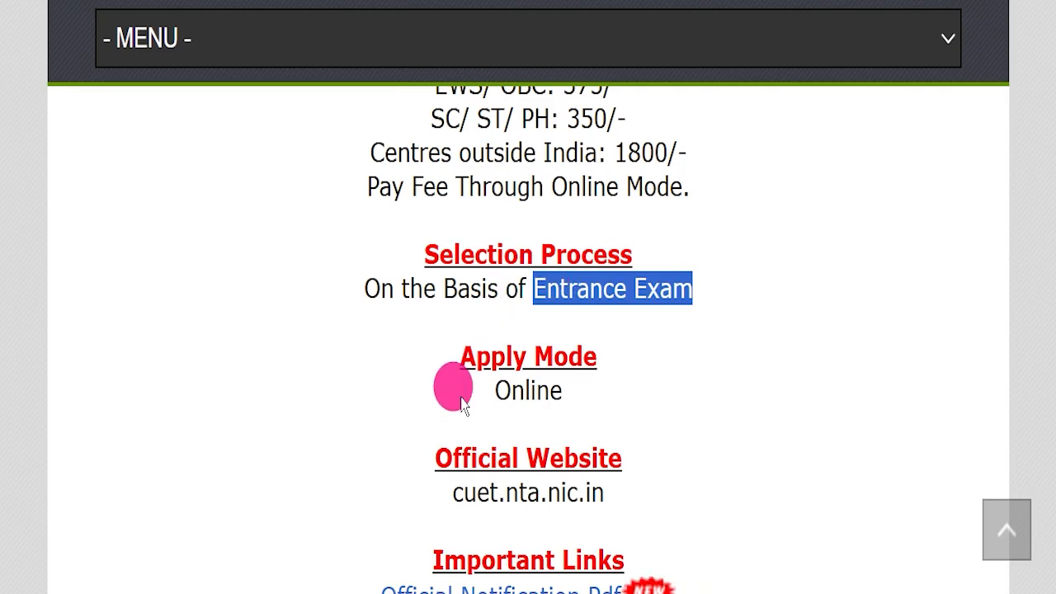
{"action": "left_click_drag", "start_coordinate": [454, 383], "coordinate": [602, 385]}
{"action": "scroll", "coordinate": [652, 295], "scroll_direction": "down", "scroll_amount": 4}
{"action": "left_click_drag", "start_coordinate": [452, 195], "coordinate": [612, 208]}
{"action": "left_click_drag", "start_coordinate": [430, 163], "coordinate": [667, 206]}
{"action": "left_click", "coordinate": [666, 206]}
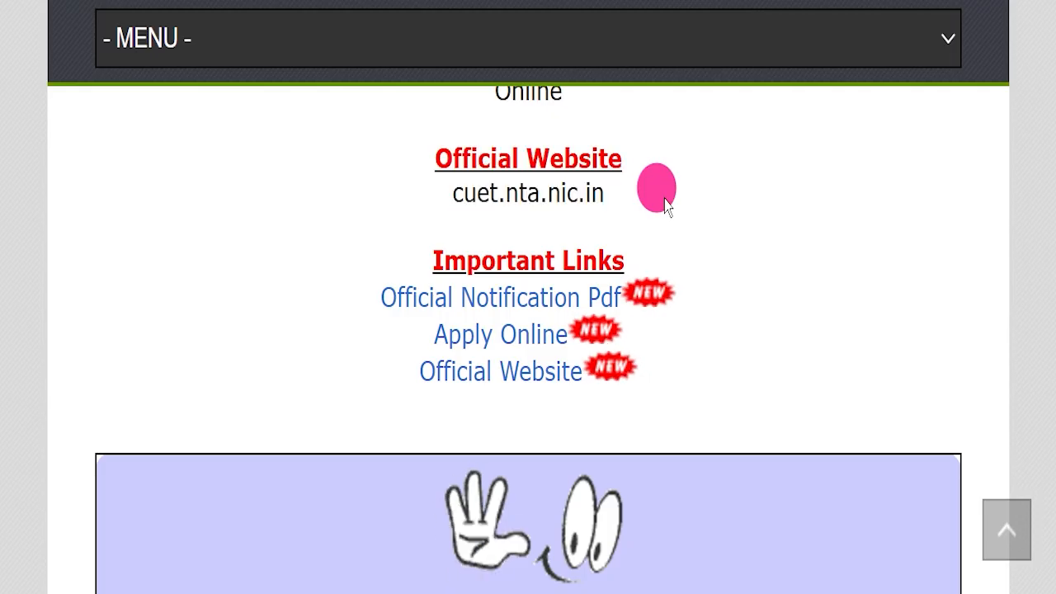
Review the article's Important Links, highlight Official Notification Pdf and open the notification document
{"action": "left_click_drag", "start_coordinate": [353, 236], "coordinate": [684, 388]}
{"action": "left_click", "coordinate": [639, 296]}
{"action": "left_click_drag", "start_coordinate": [330, 289], "coordinate": [600, 289]}
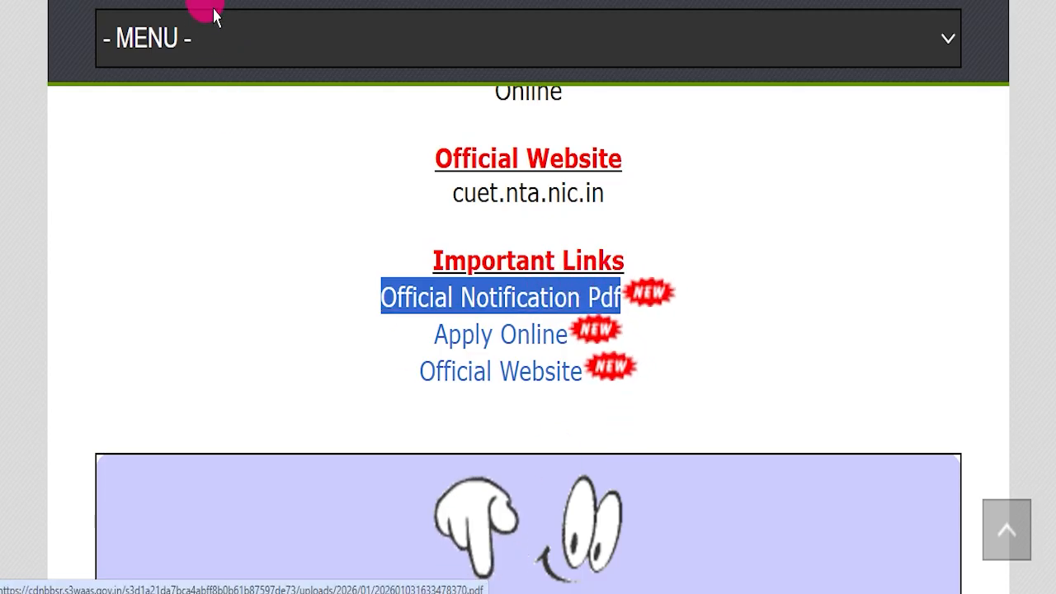
{"action": "left_click", "coordinate": [256, 0]}
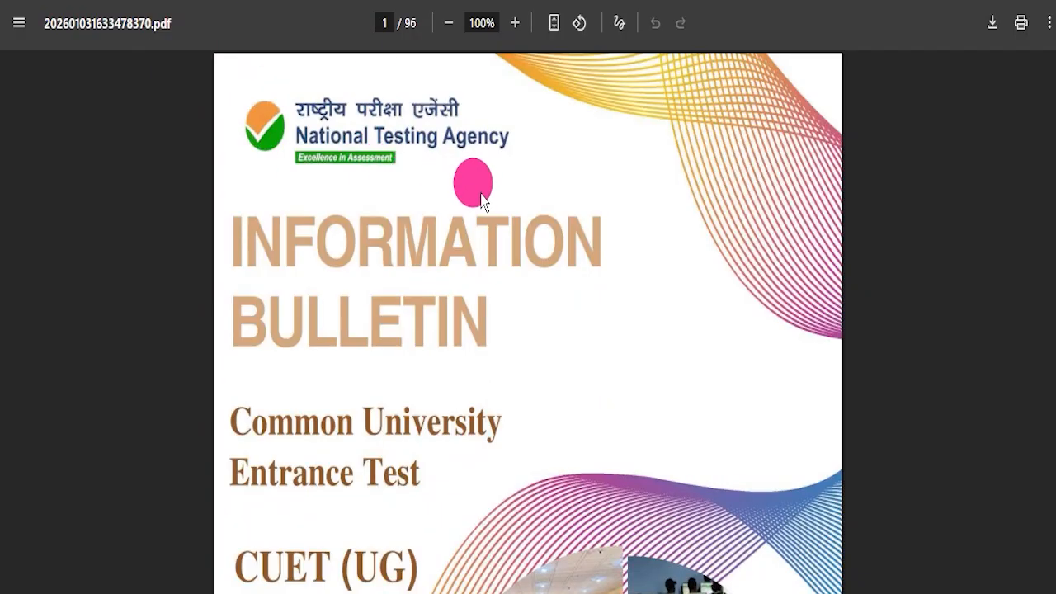
Read the important dates and the category-wise fee table on page 7 of the information bulletin
{"action": "scroll", "coordinate": [490, 229], "scroll_direction": "down", "scroll_amount": 15}
{"action": "scroll", "coordinate": [487, 285], "scroll_direction": "down", "scroll_amount": 20}
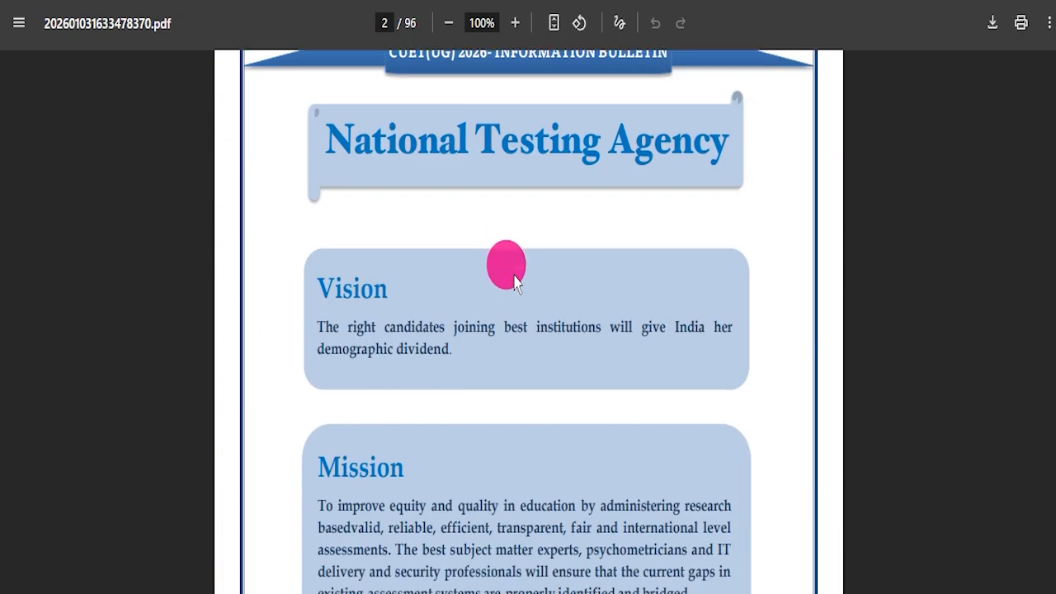
{"action": "scroll", "coordinate": [529, 299], "scroll_direction": "down", "scroll_amount": 20}
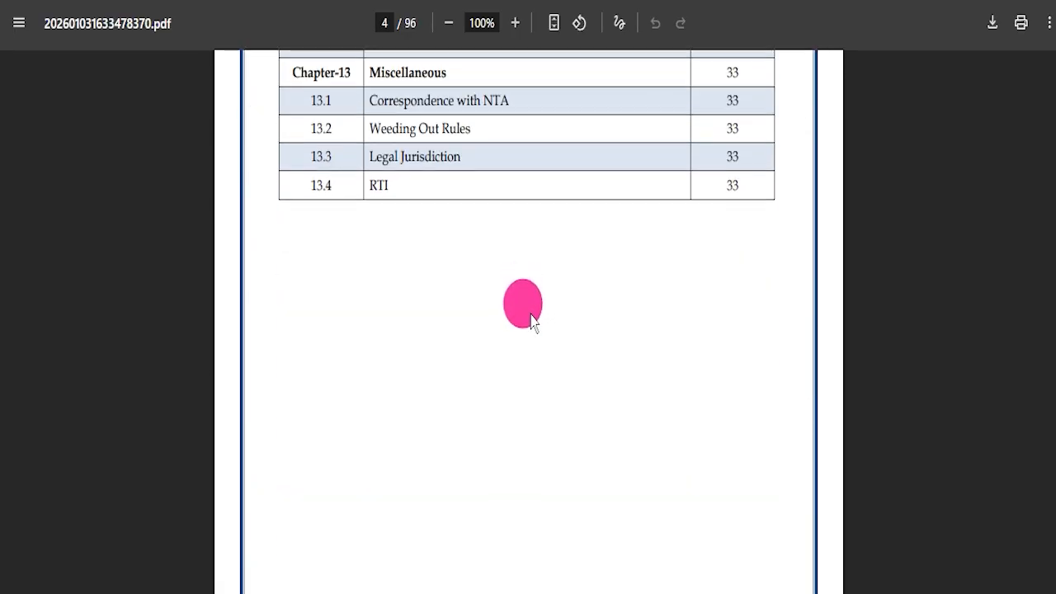
{"action": "scroll", "coordinate": [530, 299], "scroll_direction": "down", "scroll_amount": 20}
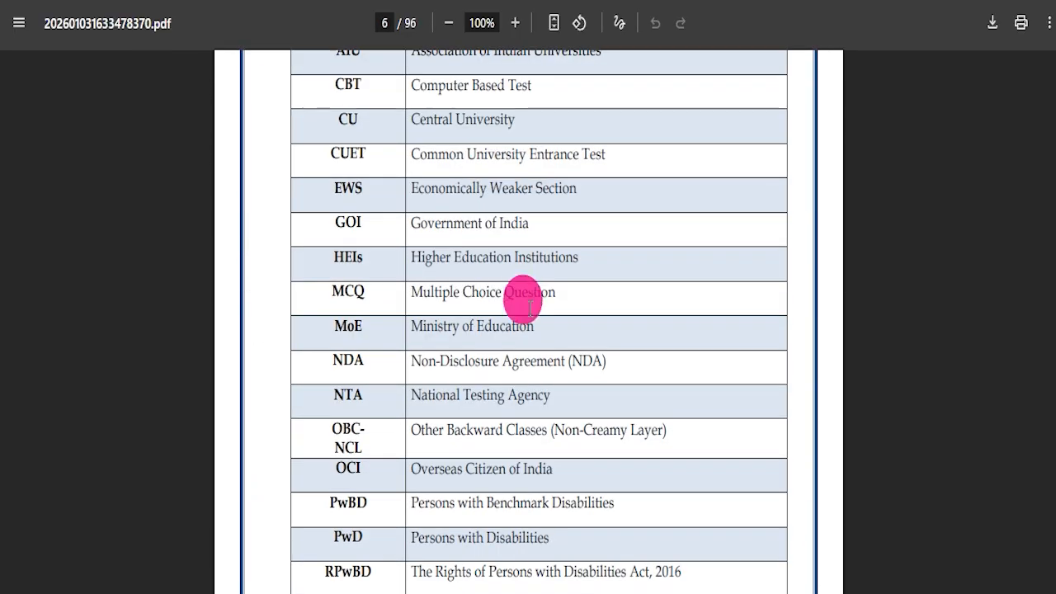
{"action": "scroll", "coordinate": [405, 255], "scroll_direction": "down", "scroll_amount": 3}
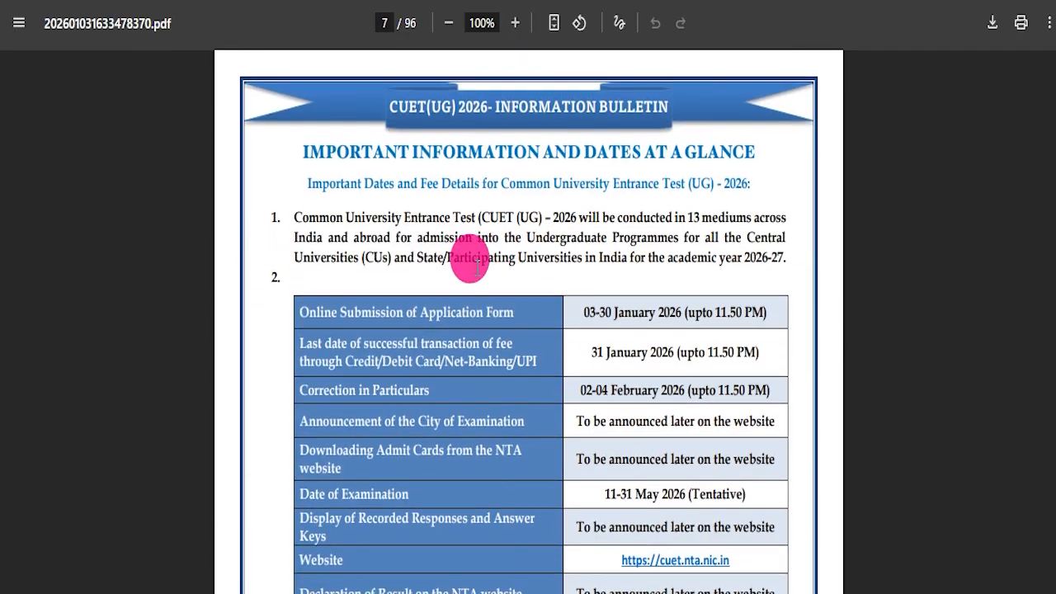
{"action": "left_click_drag", "start_coordinate": [562, 153], "coordinate": [525, 260]}
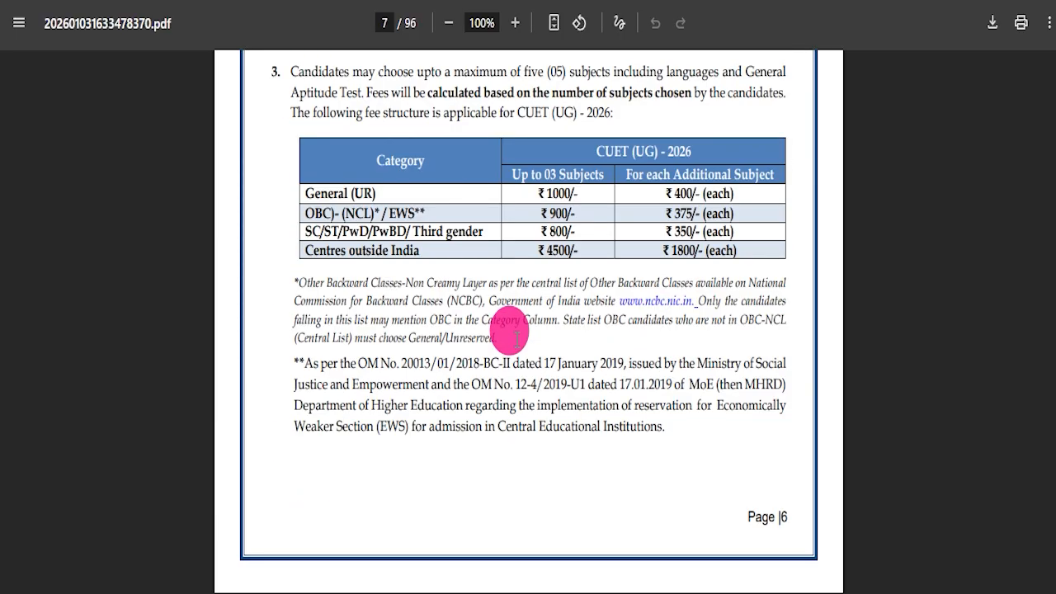
{"action": "scroll", "coordinate": [490, 236], "scroll_direction": "down", "scroll_amount": 2}
{"action": "scroll", "coordinate": [334, 317], "scroll_direction": "up", "scroll_amount": 3}
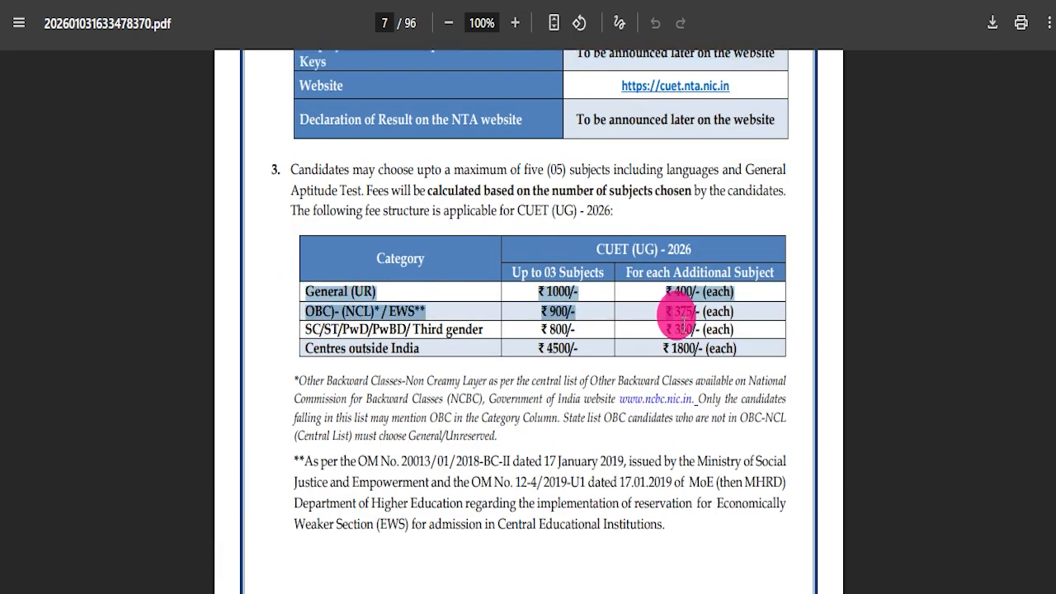
Skim the bulletin's exam features, photograph and signature requirements, examination scheme, reservations, exam cities and appendices
{"action": "scroll", "coordinate": [531, 334], "scroll_direction": "down", "scroll_amount": 6}
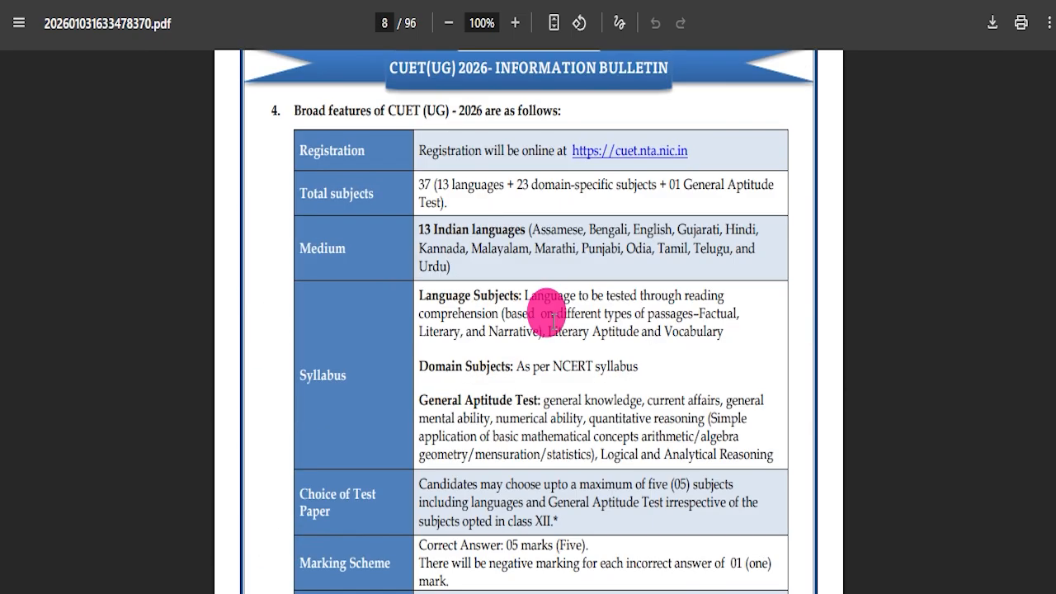
{"action": "scroll", "coordinate": [462, 307], "scroll_direction": "down", "scroll_amount": 15}
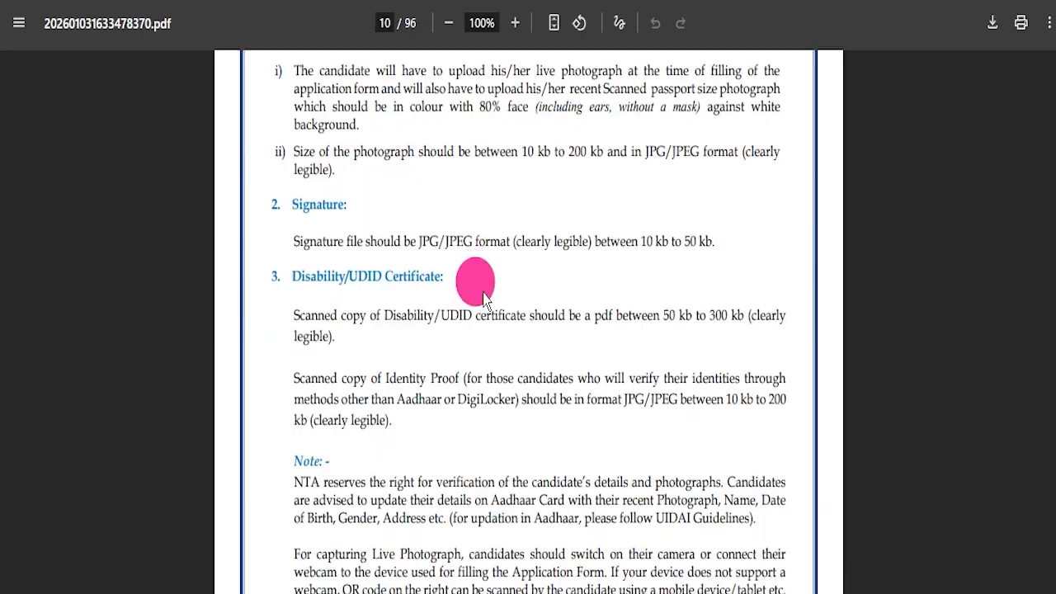
{"action": "scroll", "coordinate": [482, 307], "scroll_direction": "down", "scroll_amount": 15}
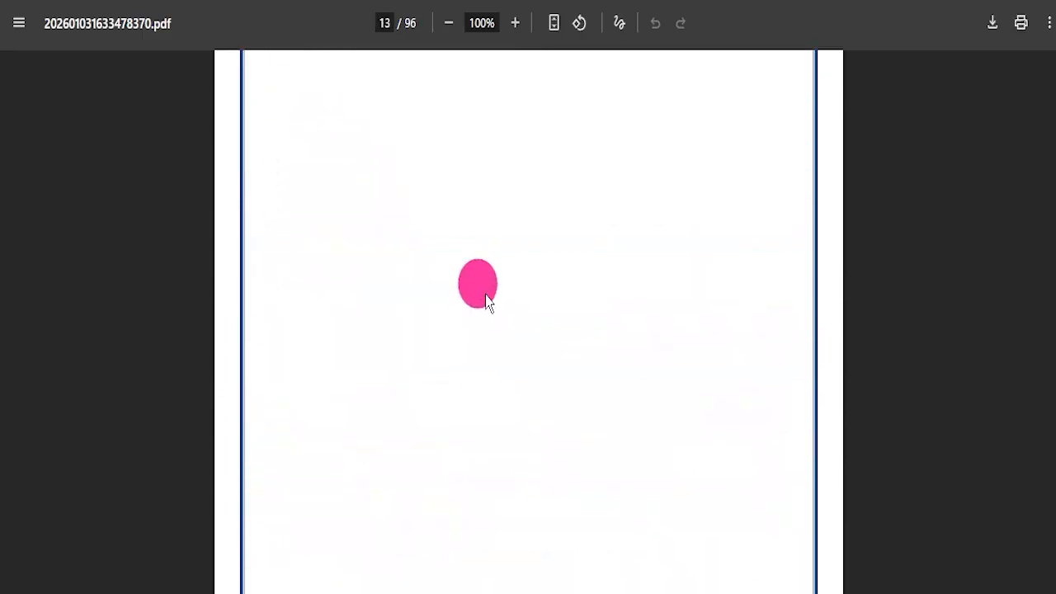
{"action": "scroll", "coordinate": [486, 305], "scroll_direction": "down", "scroll_amount": 15}
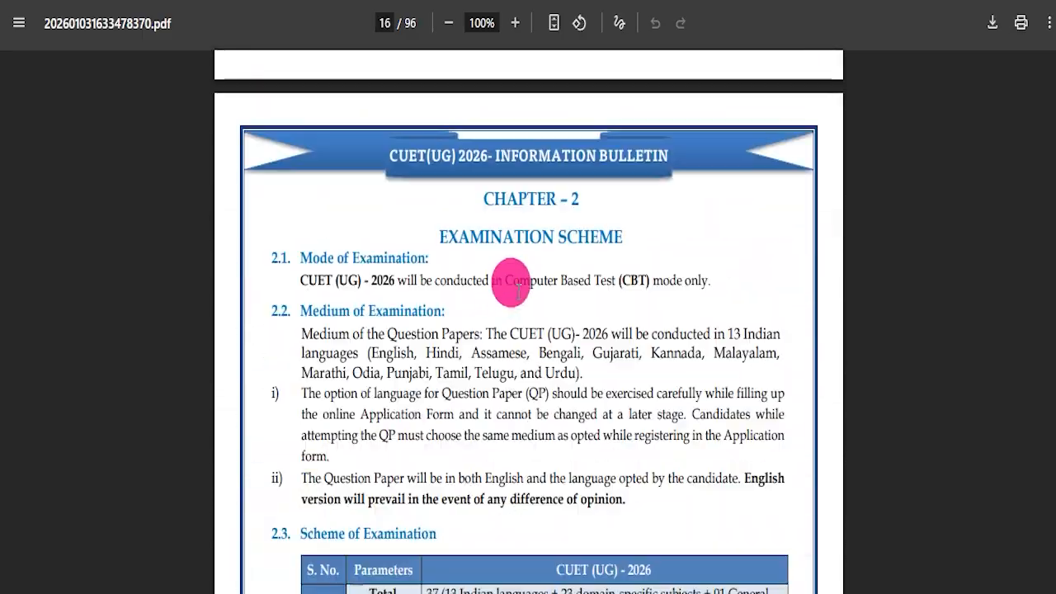
{"action": "scroll", "coordinate": [515, 291], "scroll_direction": "down", "scroll_amount": 20}
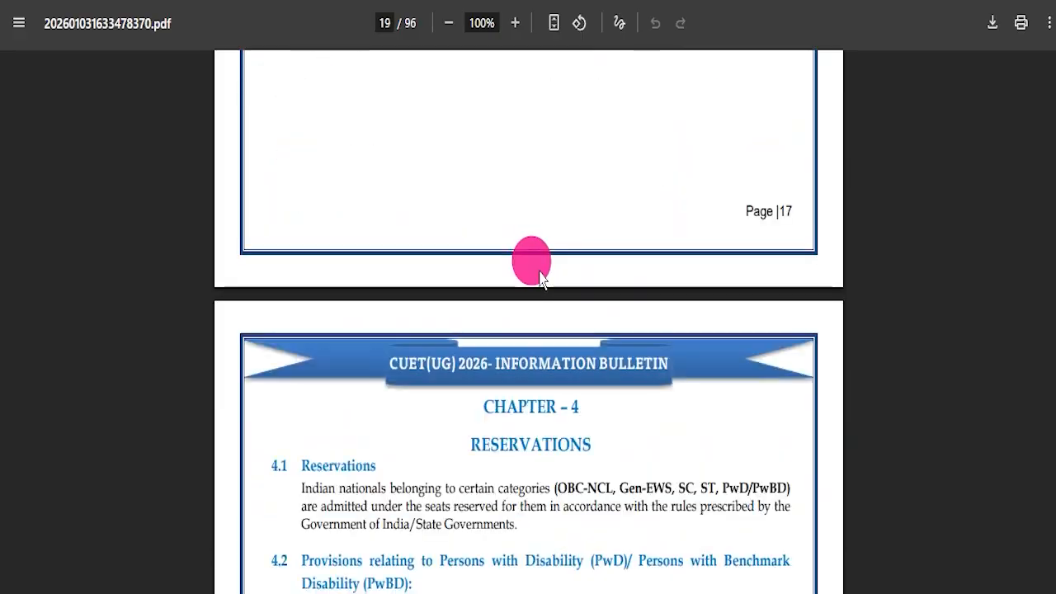
{"action": "scroll", "coordinate": [507, 317], "scroll_direction": "down", "scroll_amount": 20}
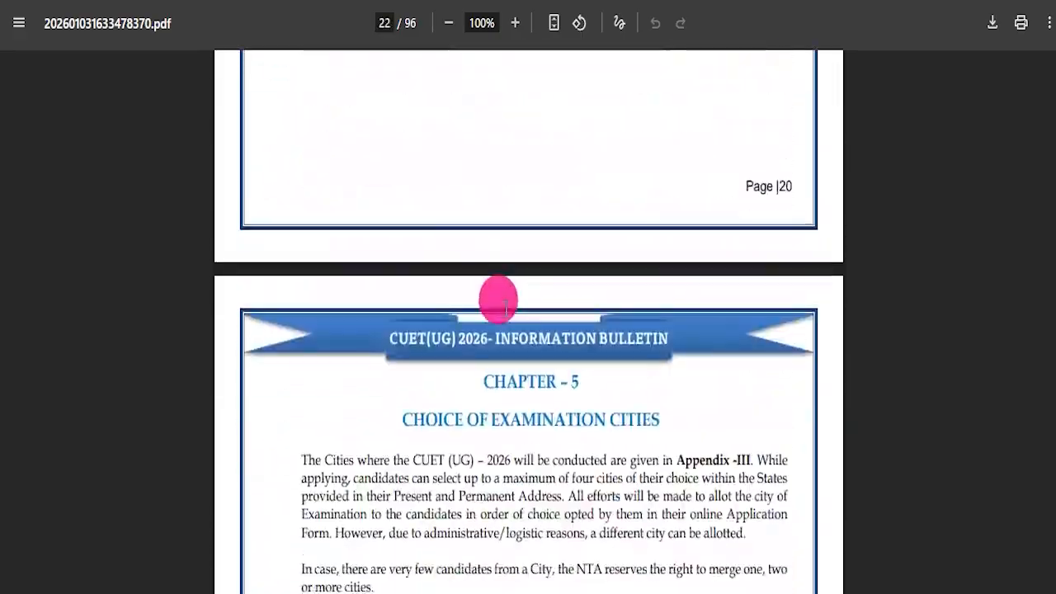
{"action": "scroll", "coordinate": [510, 337], "scroll_direction": "down", "scroll_amount": 15}
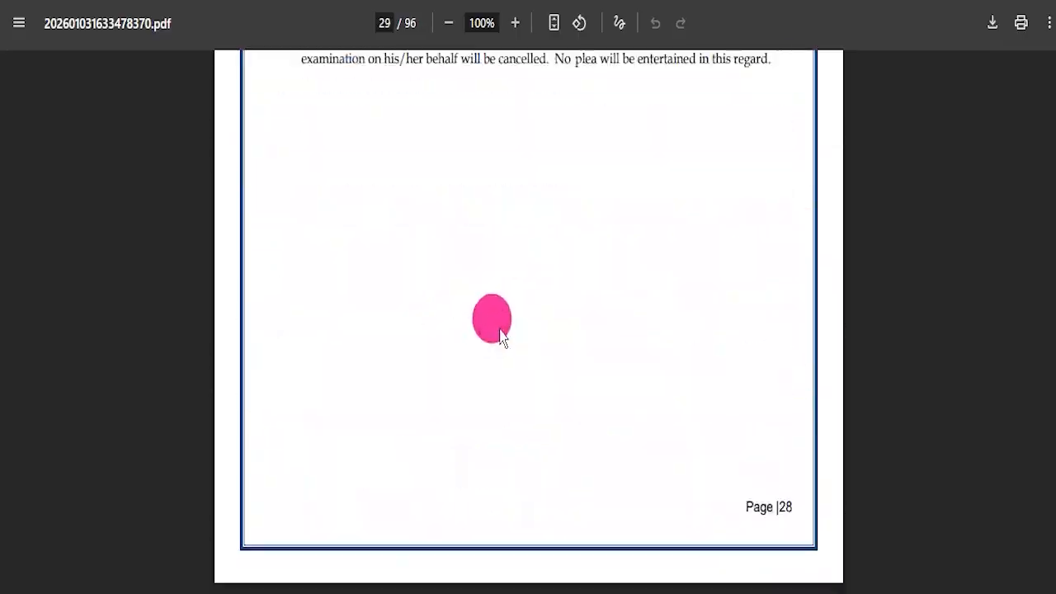
{"action": "scroll", "coordinate": [660, 354], "scroll_direction": "down", "scroll_amount": 5}
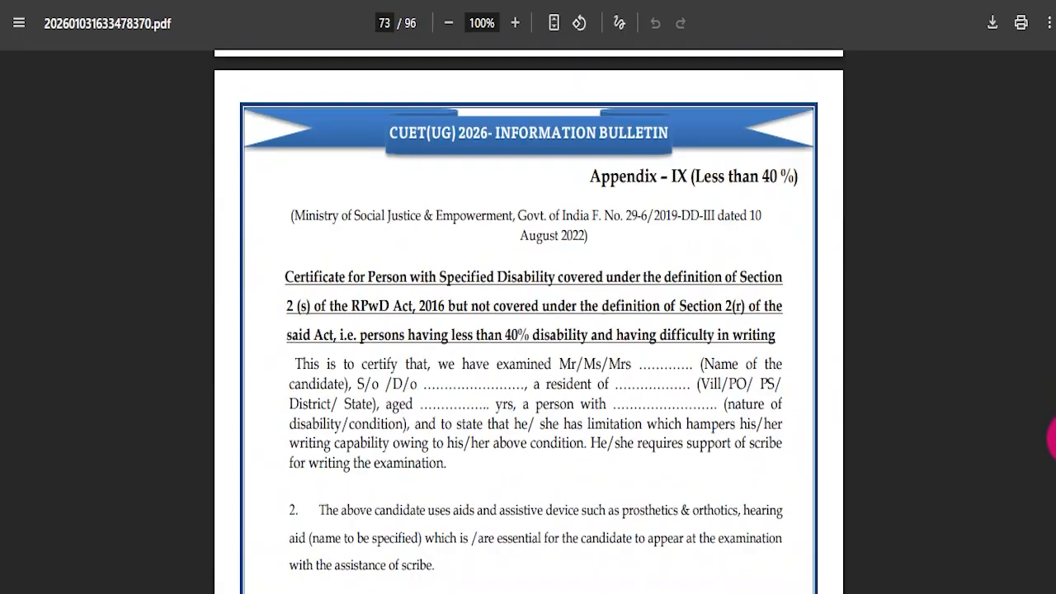
Look through the sample application form and fee payment pages near the bulletin's end, and return to the article
{"action": "left_click_drag", "start_coordinate": [1051, 486], "coordinate": [1051, 499]}
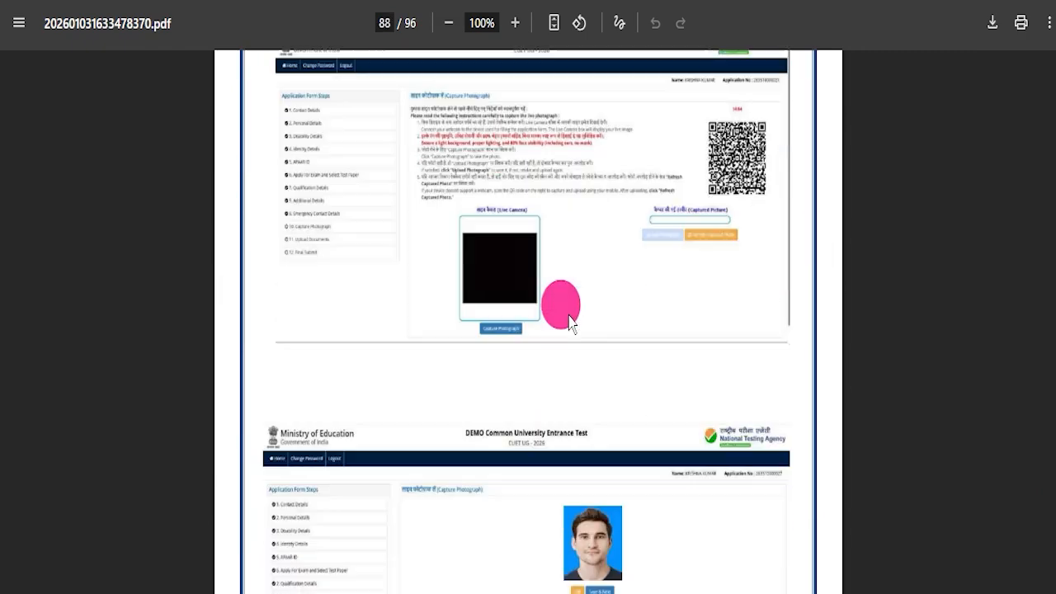
{"action": "scroll", "coordinate": [627, 338], "scroll_direction": "down", "scroll_amount": 5}
{"action": "scroll", "coordinate": [675, 348], "scroll_direction": "down", "scroll_amount": 20}
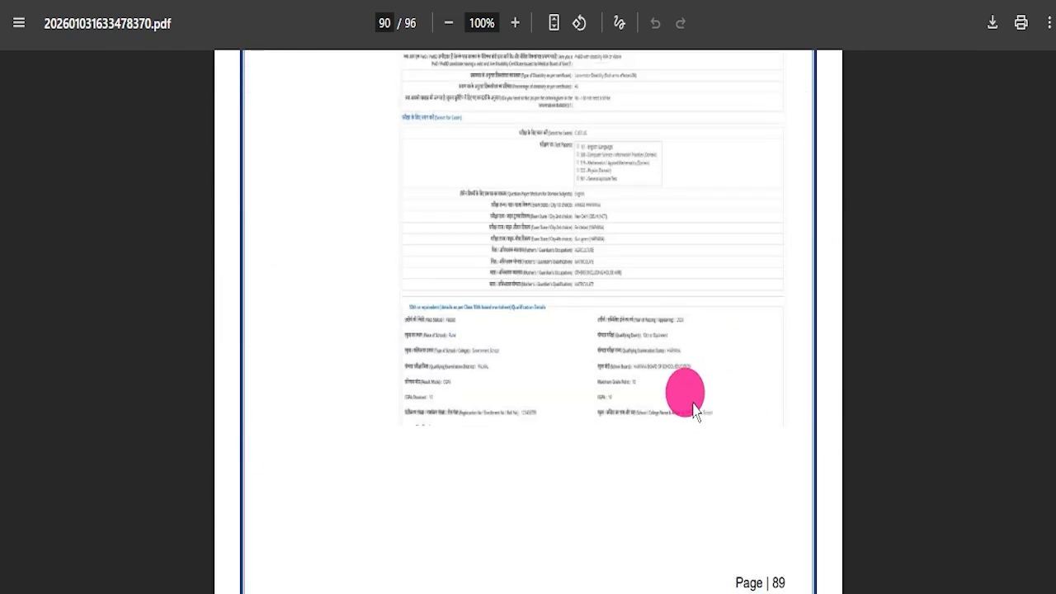
{"action": "scroll", "coordinate": [784, 416], "scroll_direction": "down", "scroll_amount": 10}
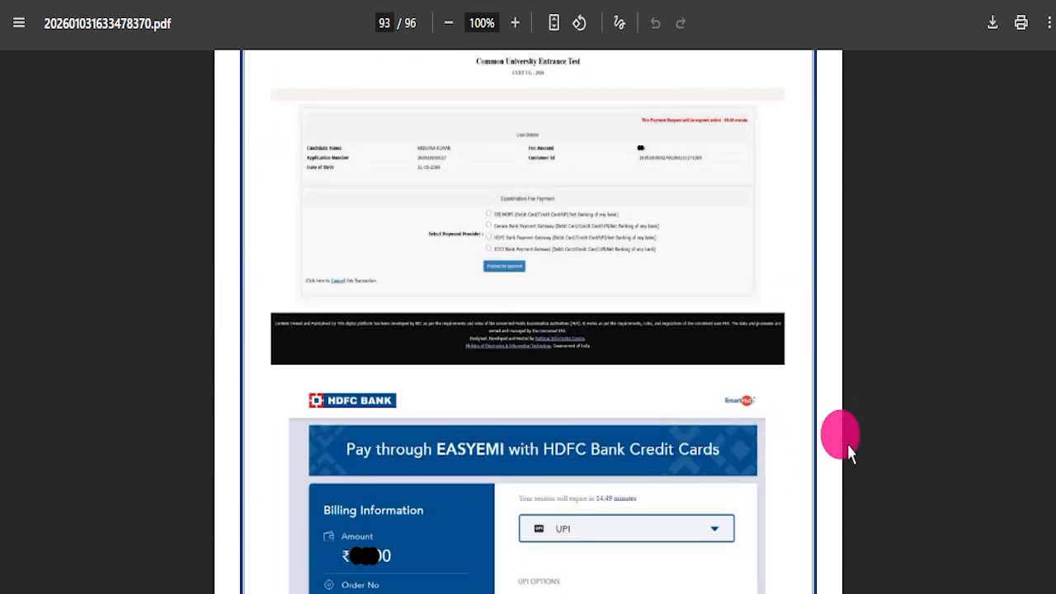
{"action": "left_click_drag", "start_coordinate": [1054, 569], "coordinate": [1053, 53]}
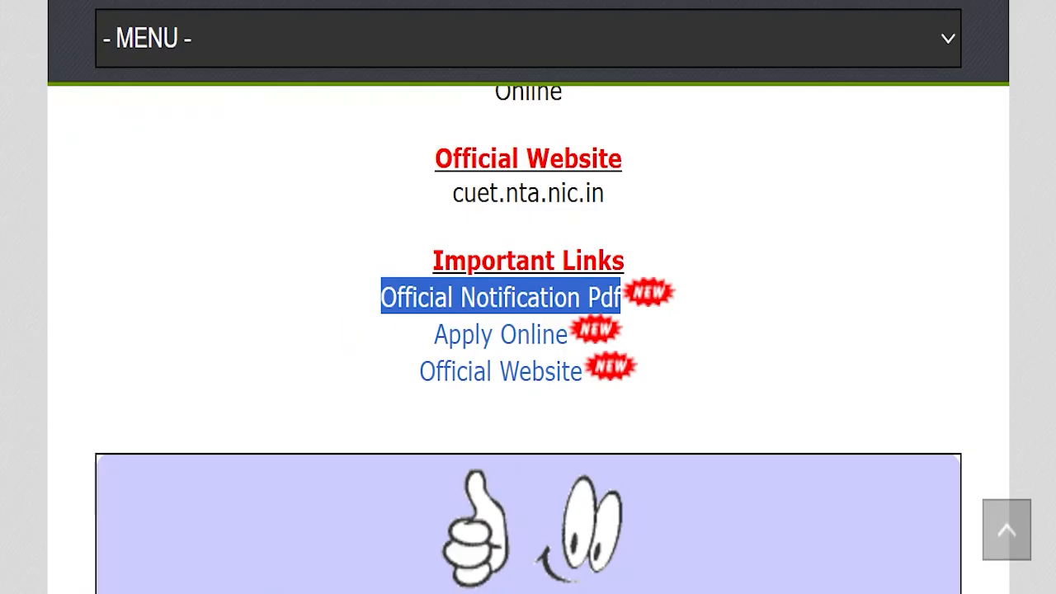
Open the article's Apply Online link and review the CUET UG 2026 portal's registration and login options
{"action": "left_click_drag", "start_coordinate": [394, 346], "coordinate": [566, 329]}
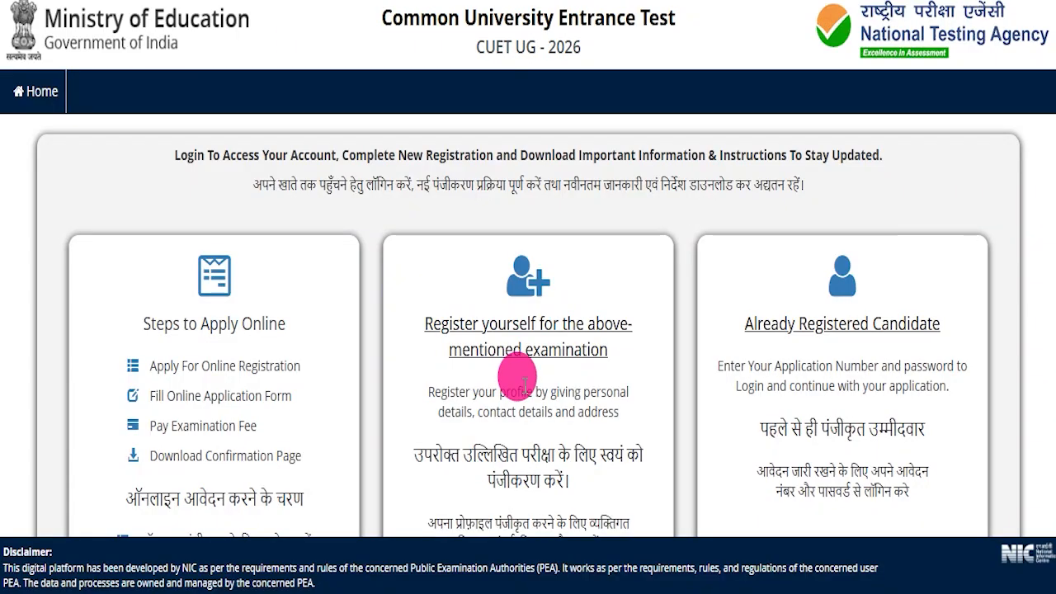
{"action": "scroll", "coordinate": [514, 371], "scroll_direction": "down", "scroll_amount": 3}
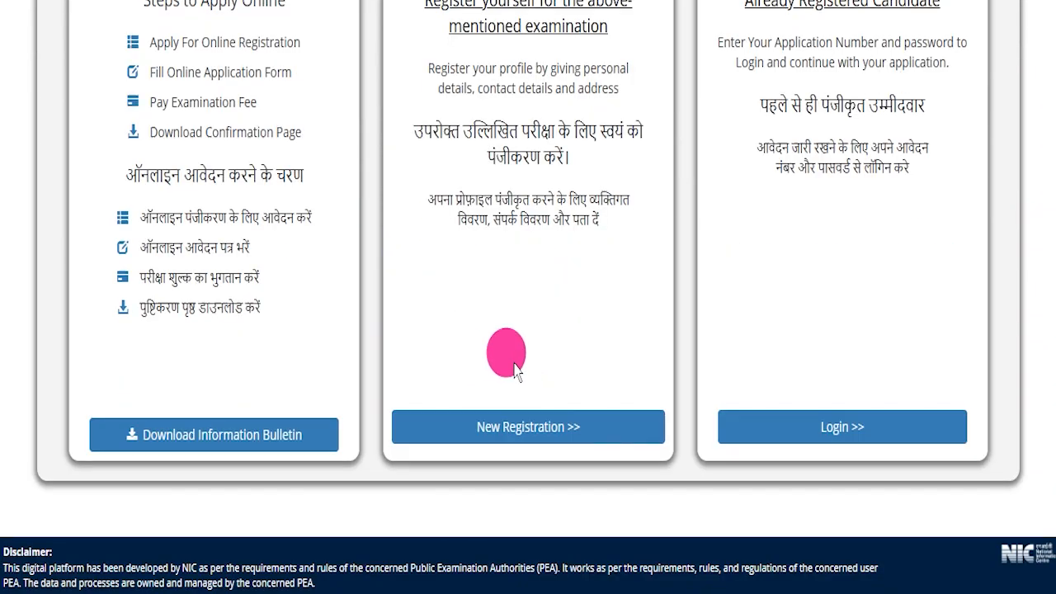
{"action": "scroll", "coordinate": [488, 371], "scroll_direction": "up", "scroll_amount": 3}
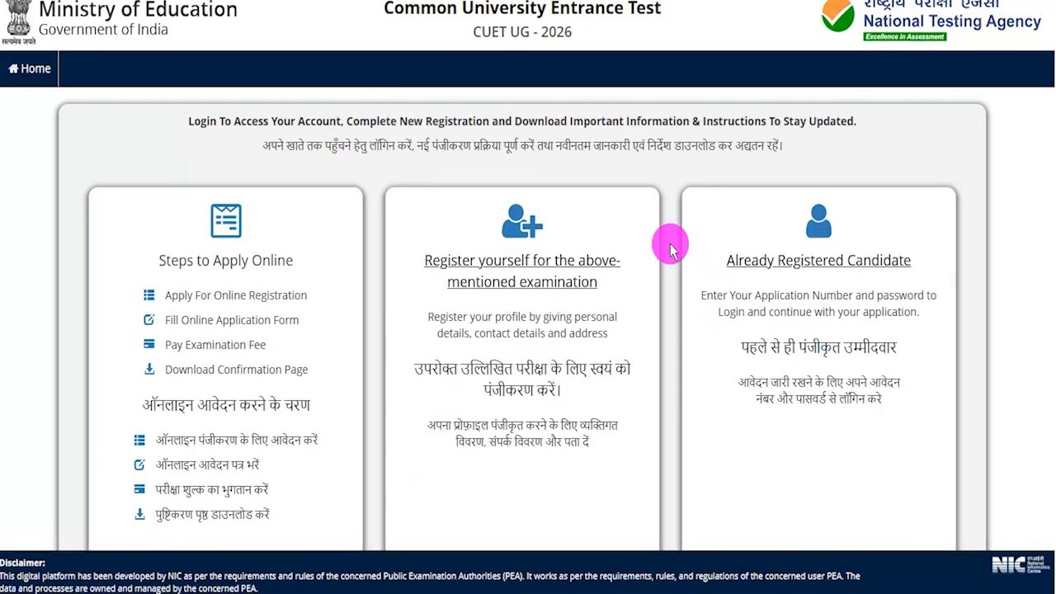
{"action": "scroll", "coordinate": [670, 244], "scroll_direction": "down", "scroll_amount": 2}
{"action": "scroll", "coordinate": [671, 244], "scroll_direction": "down", "scroll_amount": 1}
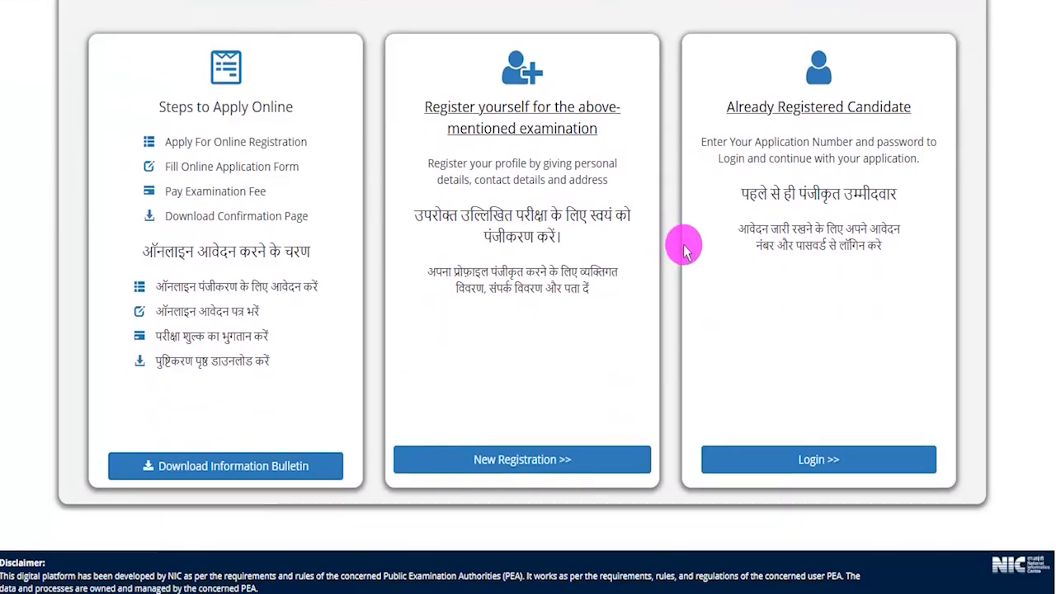
Mark the Already Registered Candidate section and open the registered candidate login page
{"action": "mouse_move", "coordinate": [676, 24]}
{"action": "left_mouse_down"}
{"action": "mouse_move", "coordinate": [900, 85]}
{"action": "mouse_move", "coordinate": [891, 391]}
{"action": "mouse_move", "coordinate": [964, 502]}
{"action": "left_mouse_up"}
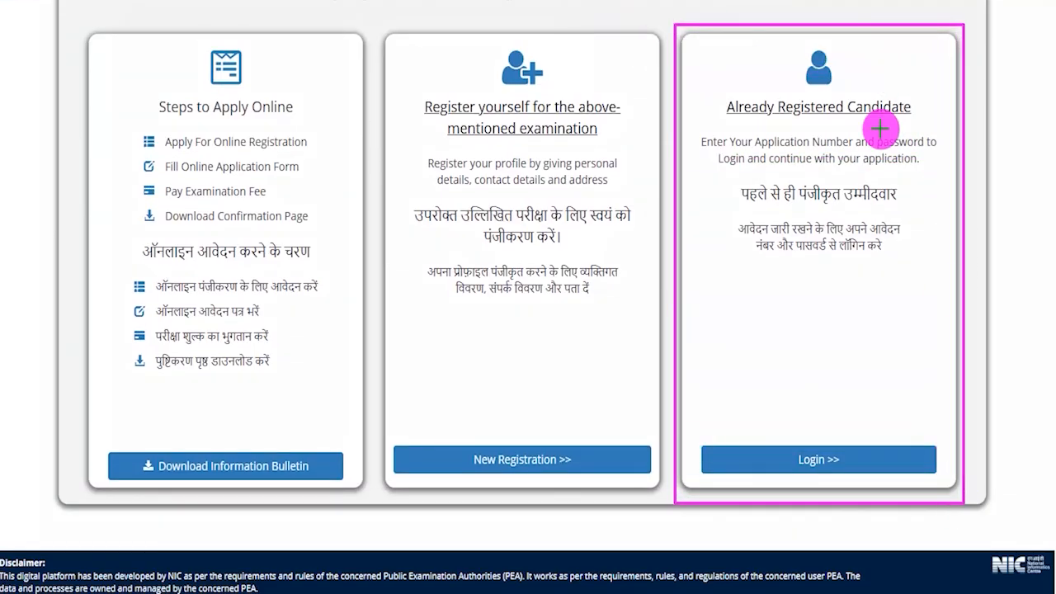
{"action": "left_click_drag", "start_coordinate": [909, 286], "coordinate": [854, 450]}
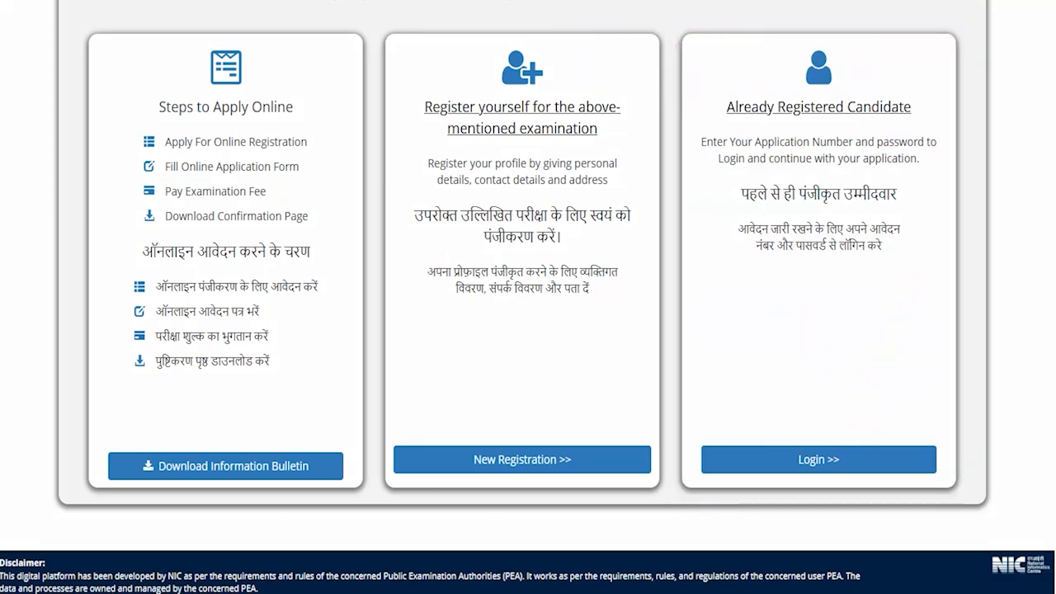
{"action": "left_click", "coordinate": [778, 459]}
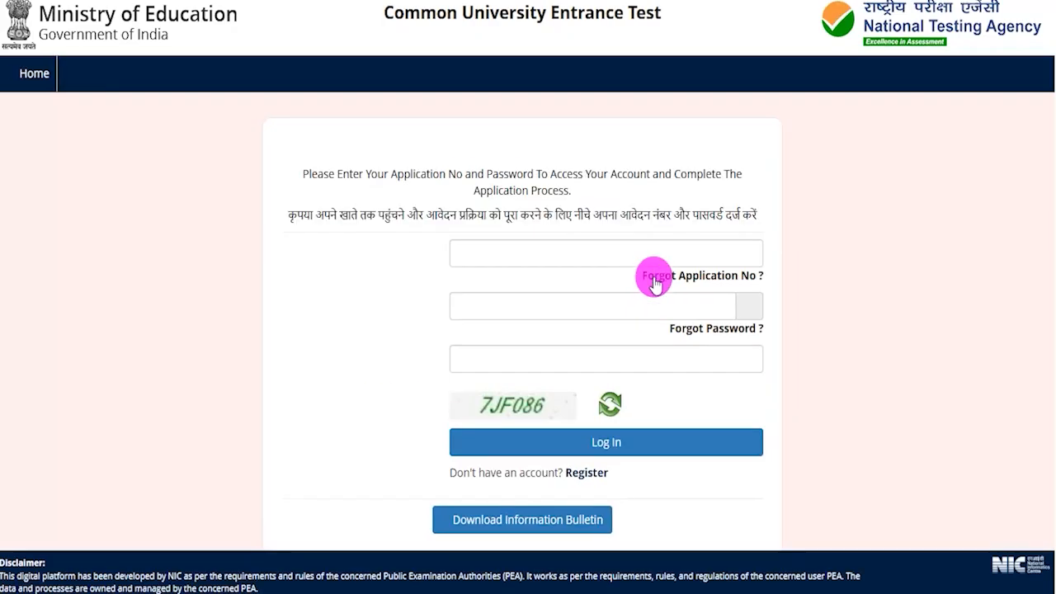
{"action": "scroll", "coordinate": [656, 293], "scroll_direction": "down", "scroll_amount": 1}
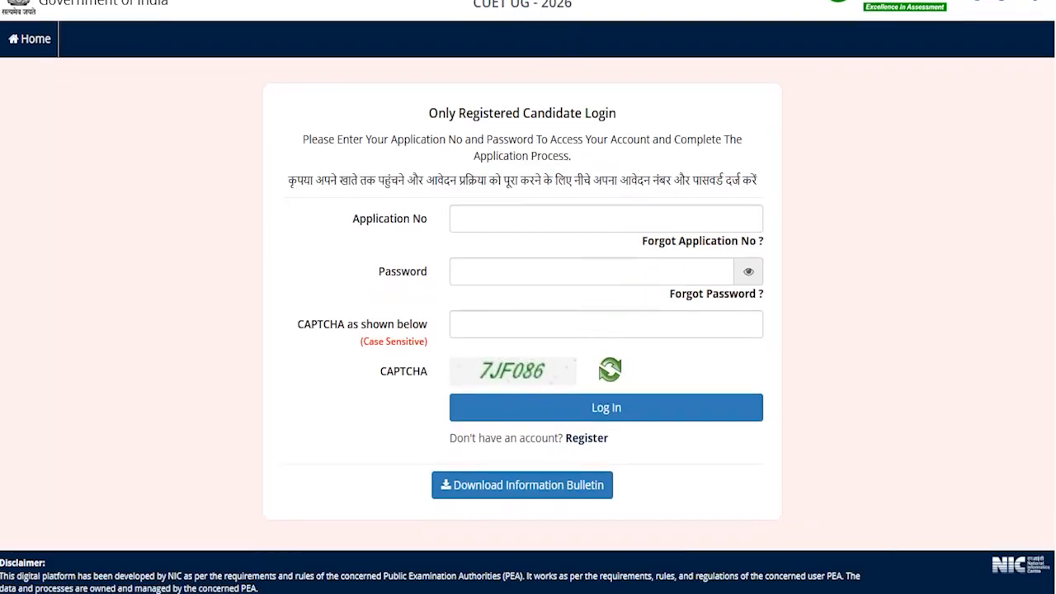
Mark the application number, password and CAPTCHA fields on the login form, and return to the portal's home page
{"action": "left_click_drag", "start_coordinate": [518, 217], "coordinate": [542, 190]}
{"action": "left_click_drag", "start_coordinate": [546, 273], "coordinate": [566, 249]}
{"action": "left_click_drag", "start_coordinate": [566, 386], "coordinate": [462, 347]}
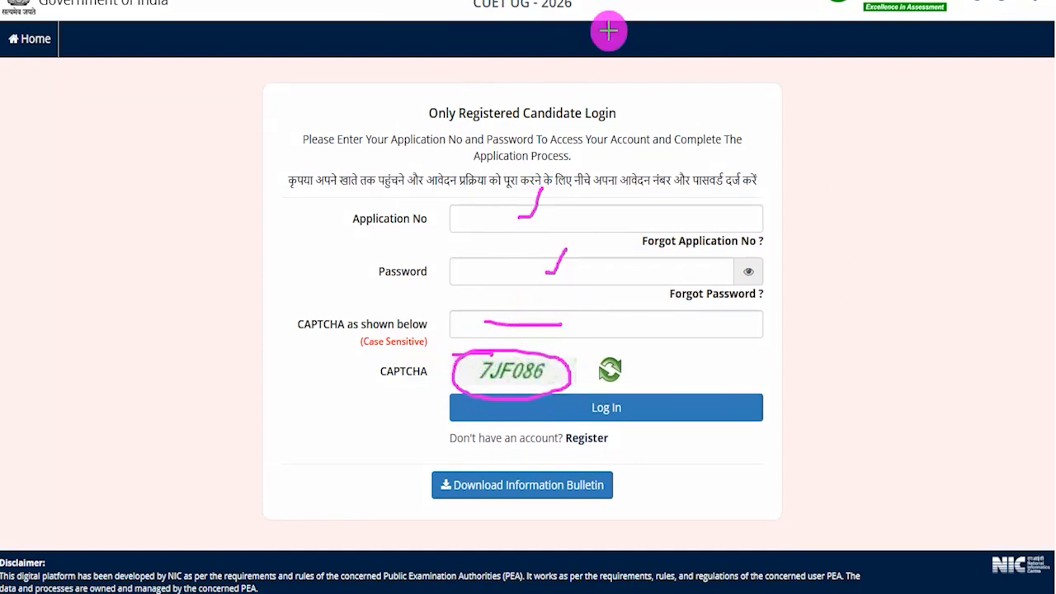
{"action": "mouse_move", "coordinate": [962, 260]}
{"action": "left_mouse_down"}
{"action": "mouse_move", "coordinate": [834, 365]}
{"action": "mouse_move", "coordinate": [665, 408]}
{"action": "left_mouse_up"}
{"action": "key", "text": "Escape"}
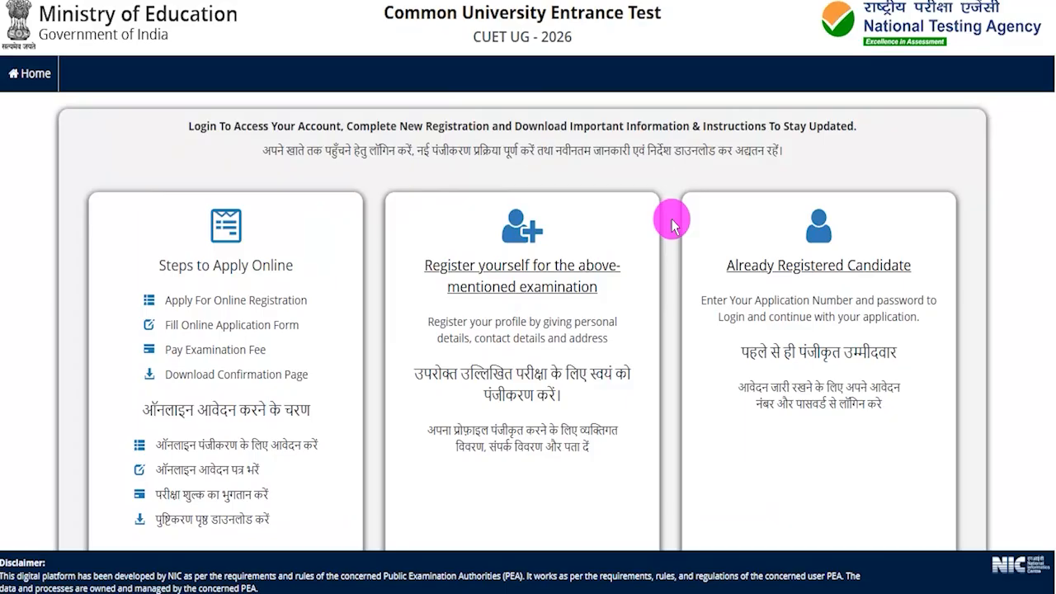
Mark the new candidate registration section with a box and an arrow to New Registration, and clear the markings
{"action": "scroll", "coordinate": [672, 223], "scroll_direction": "down", "scroll_amount": 2}
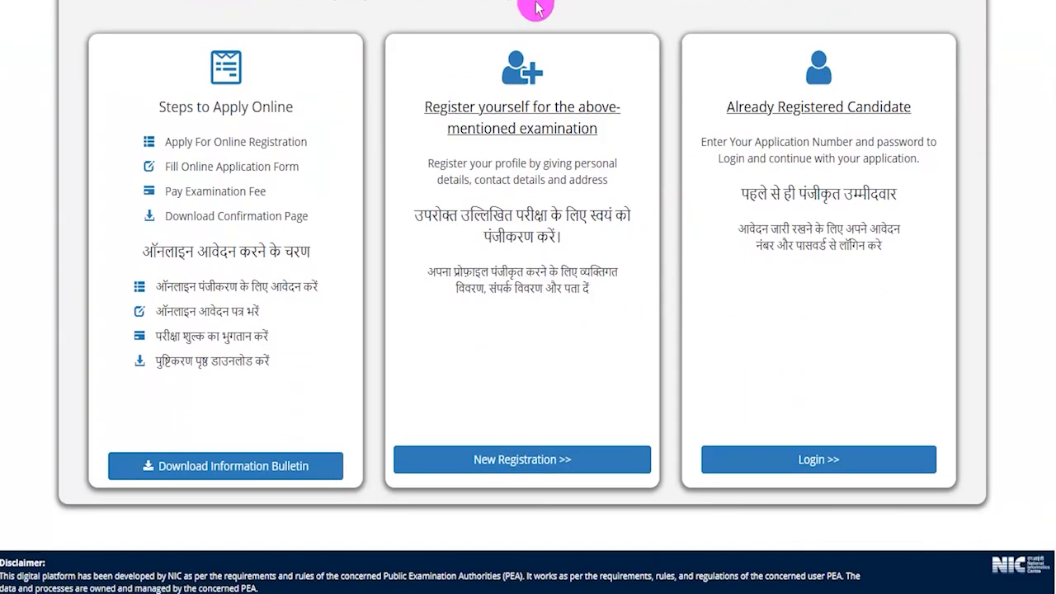
{"action": "mouse_move", "coordinate": [378, 26]}
{"action": "left_mouse_down"}
{"action": "mouse_move", "coordinate": [653, 66]}
{"action": "mouse_move", "coordinate": [666, 502]}
{"action": "left_mouse_up"}
{"action": "left_click_drag", "start_coordinate": [419, 313], "coordinate": [493, 441]}
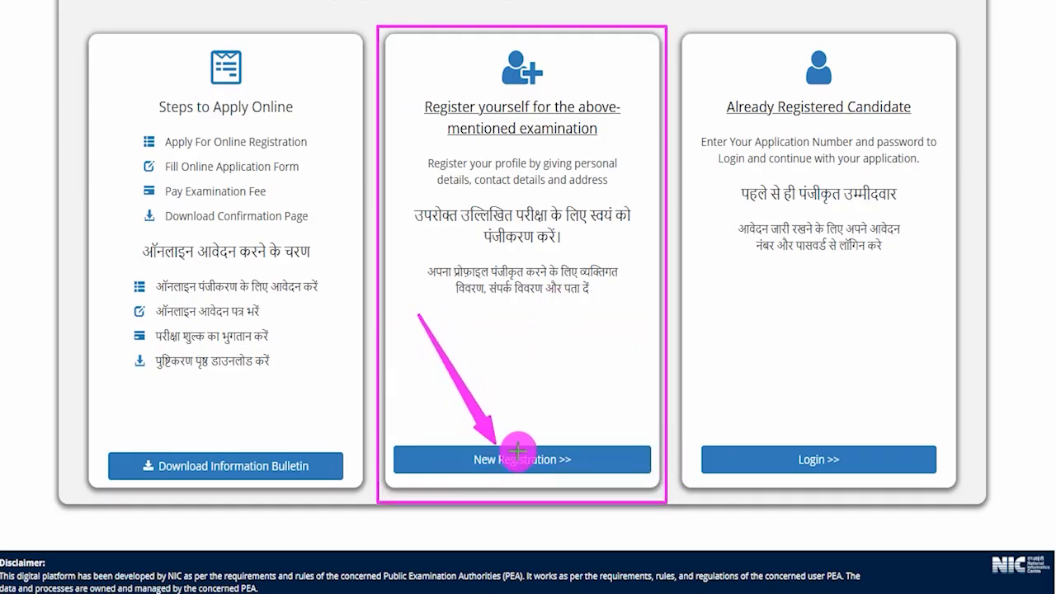
{"action": "key", "text": "Escape"}
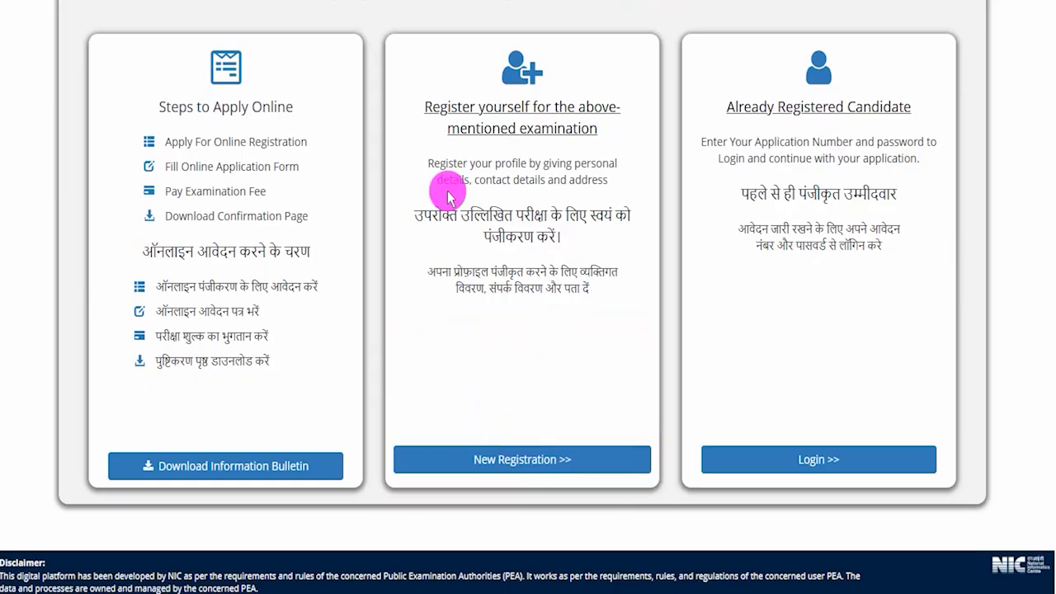
Start a new registration, go through the instructions, accept the Information Bulletin declaration and proceed to the registration form
{"action": "left_click", "coordinate": [523, 456]}
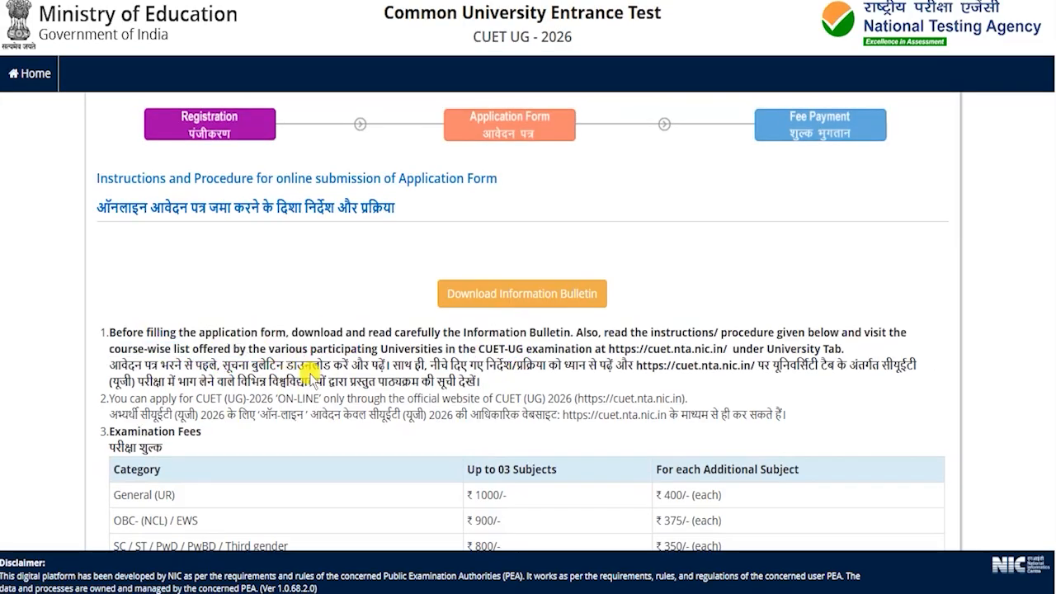
{"action": "left_click_drag", "start_coordinate": [286, 365], "coordinate": [375, 381]}
{"action": "scroll", "coordinate": [409, 345], "scroll_direction": "down", "scroll_amount": 2}
{"action": "scroll", "coordinate": [408, 342], "scroll_direction": "down", "scroll_amount": 10}
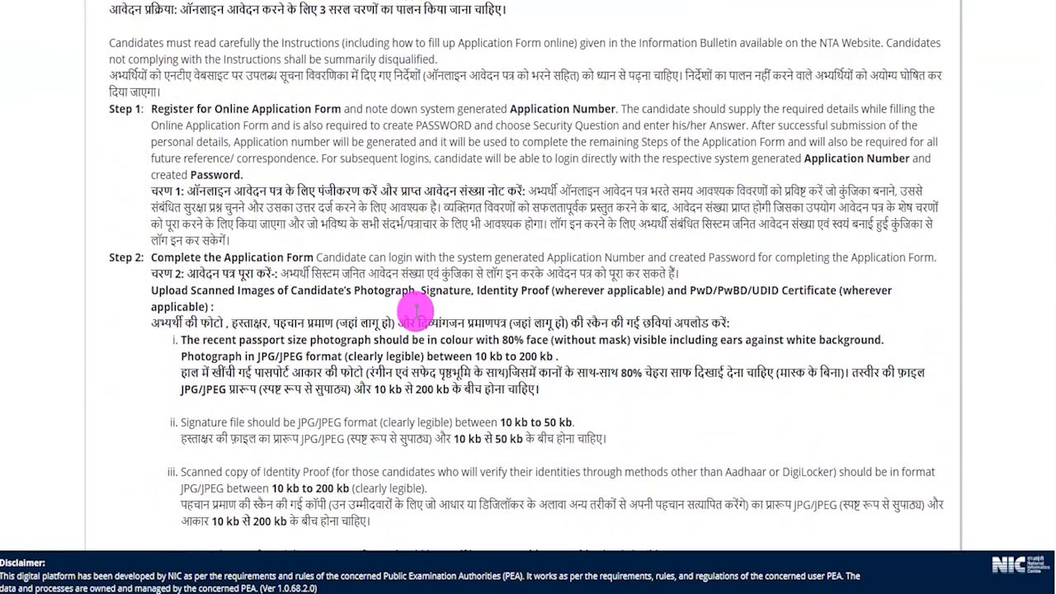
{"action": "scroll", "coordinate": [415, 312], "scroll_direction": "down", "scroll_amount": 10}
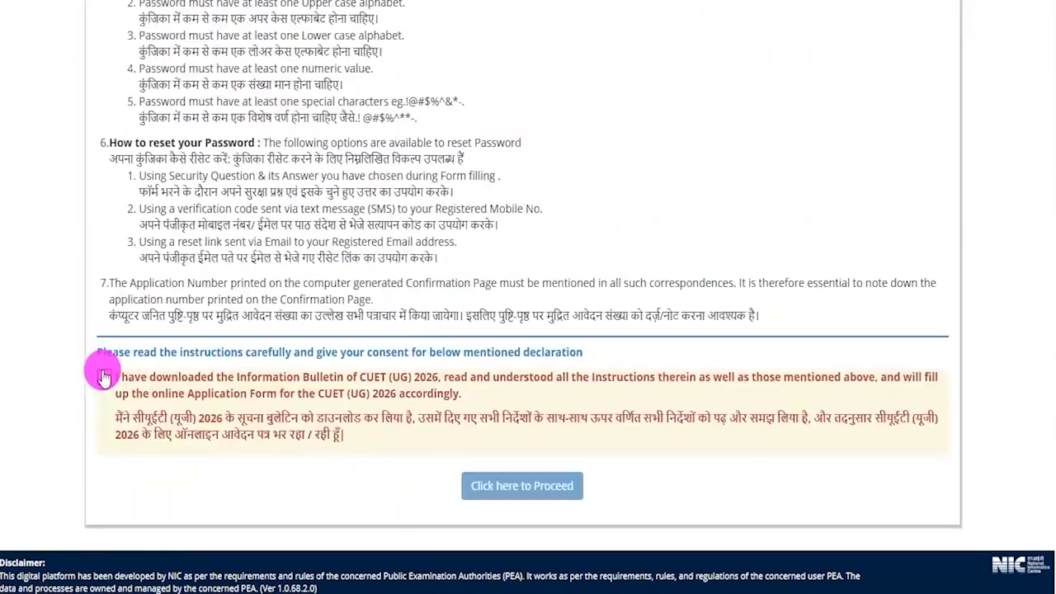
{"action": "left_click", "coordinate": [105, 378]}
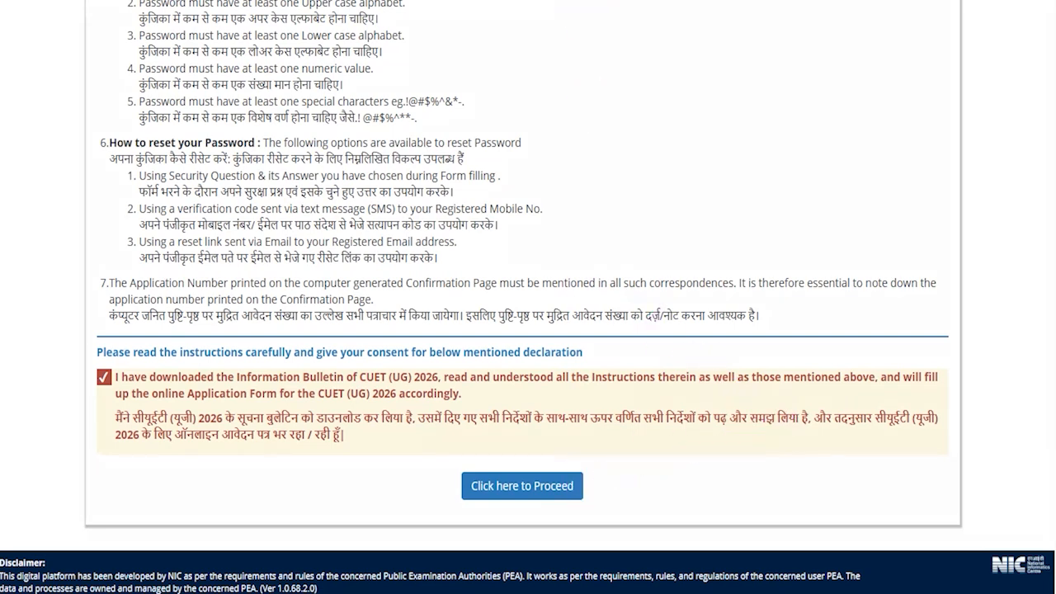
{"action": "left_click", "coordinate": [499, 501]}
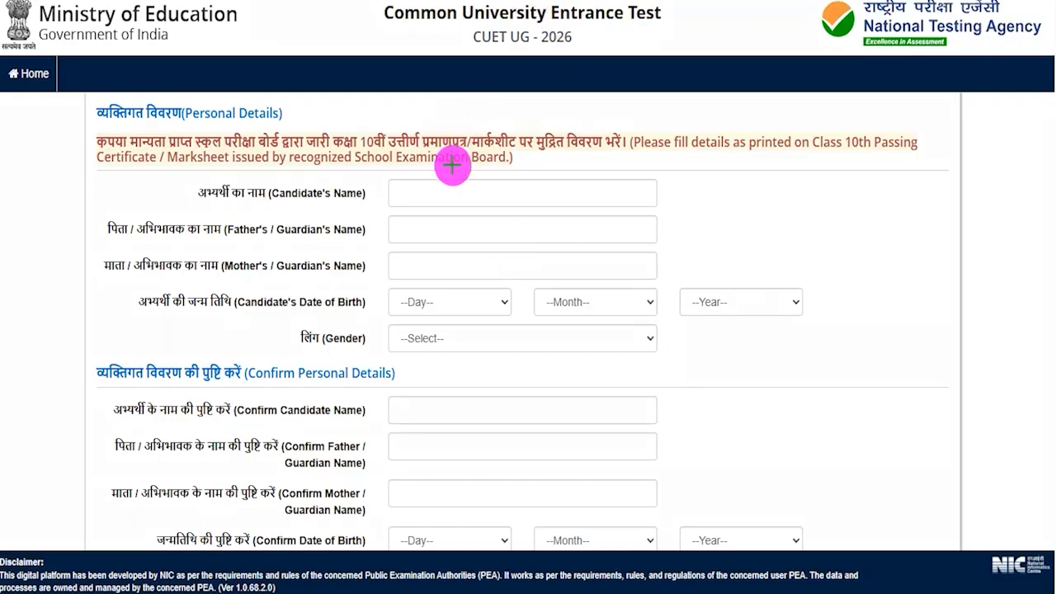
Point out the name and date of birth fields under Personal Details, and set the Gender to Male
{"action": "left_click_drag", "start_coordinate": [491, 195], "coordinate": [528, 164]}
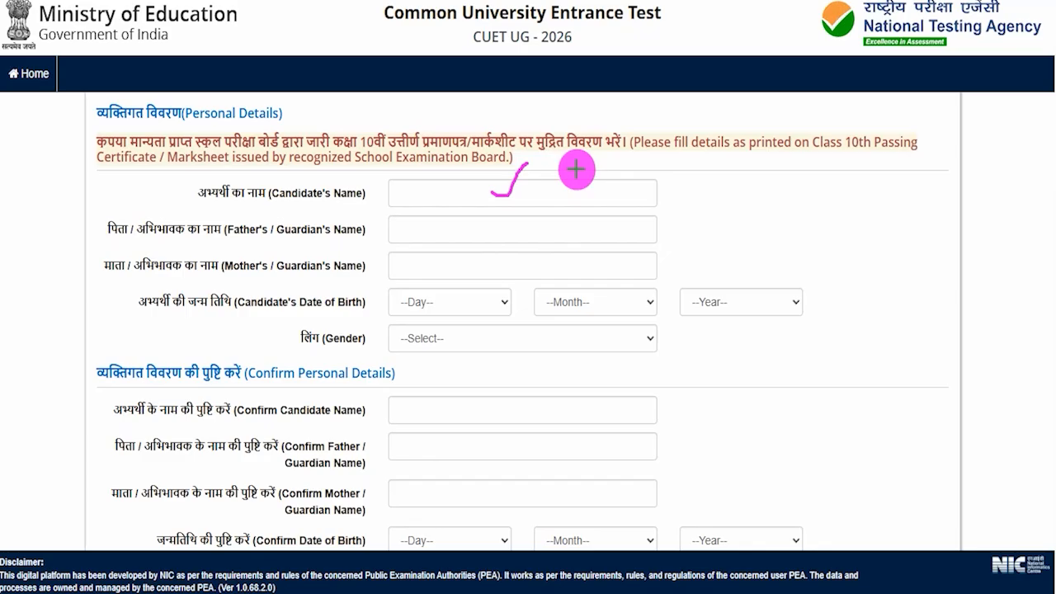
{"action": "left_click_drag", "start_coordinate": [417, 233], "coordinate": [483, 235]}
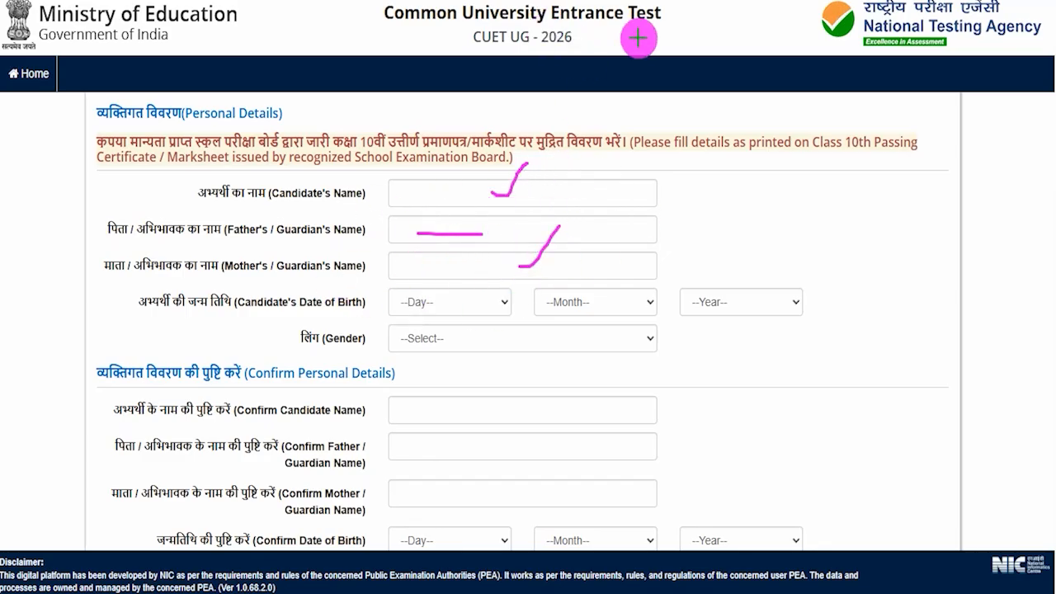
{"action": "left_click", "coordinate": [431, 302]}
{"action": "left_click", "coordinate": [544, 302]}
{"action": "left_click", "coordinate": [706, 313]}
{"action": "left_click", "coordinate": [665, 347]}
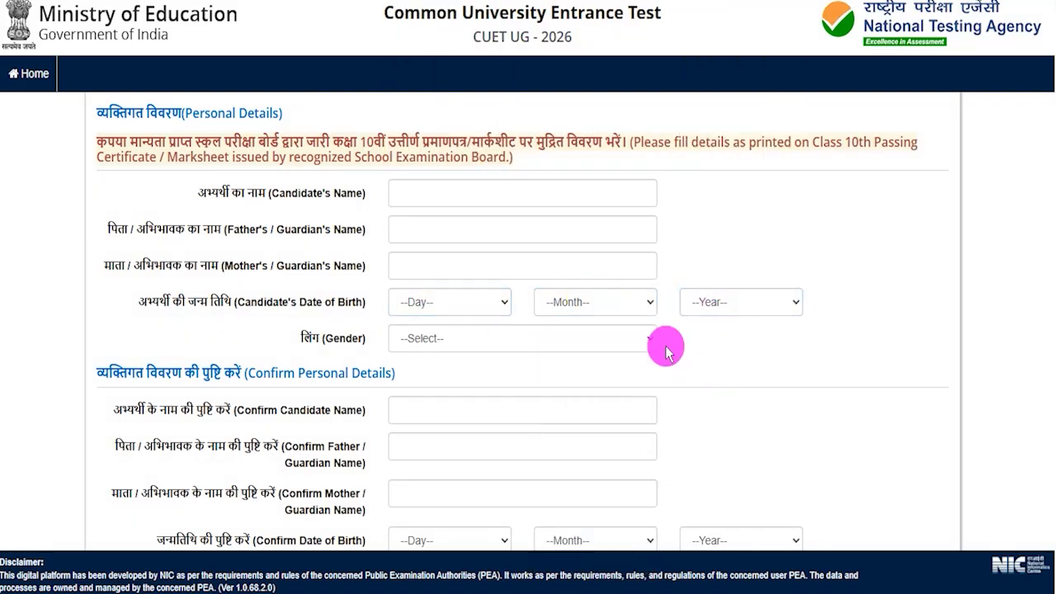
{"action": "left_click", "coordinate": [515, 338]}
{"action": "left_click", "coordinate": [495, 384]}
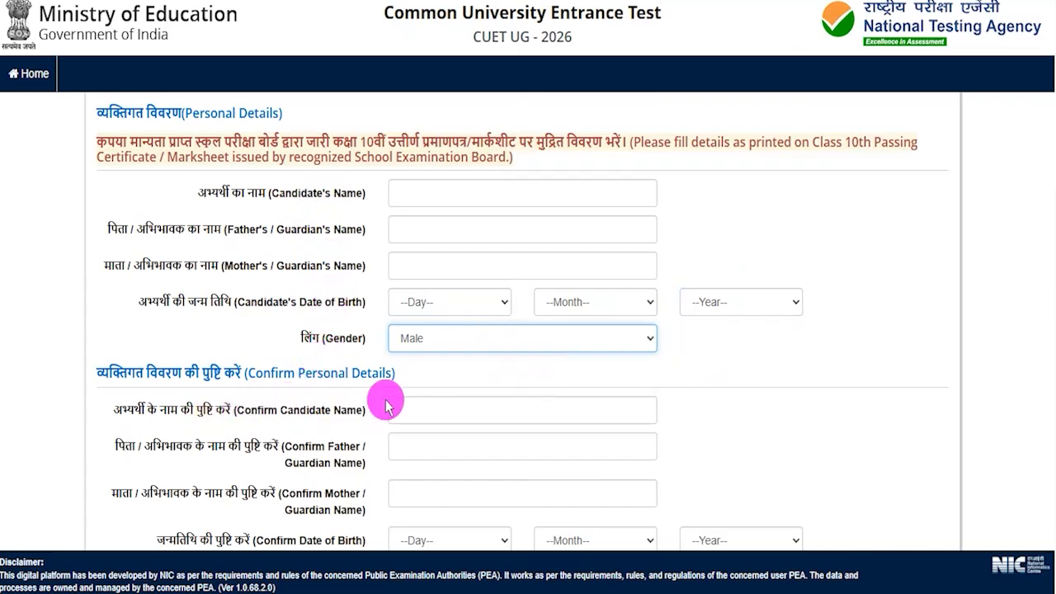
Mark the candidate, father and mother name fields under Confirm Personal Details
{"action": "scroll", "coordinate": [389, 396], "scroll_direction": "down", "scroll_amount": 3}
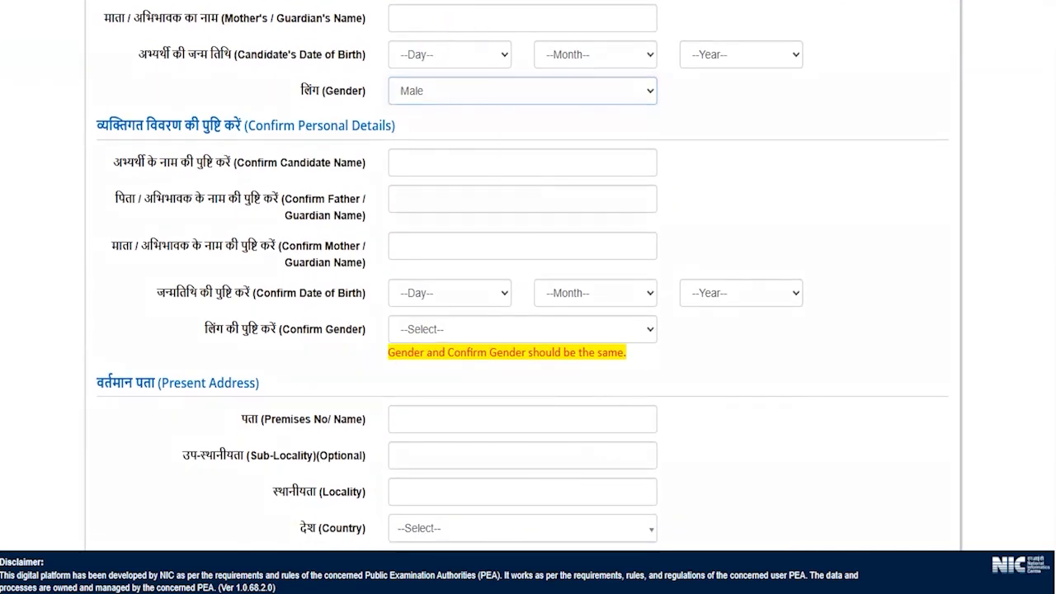
{"action": "left_click", "coordinate": [377, 160]}
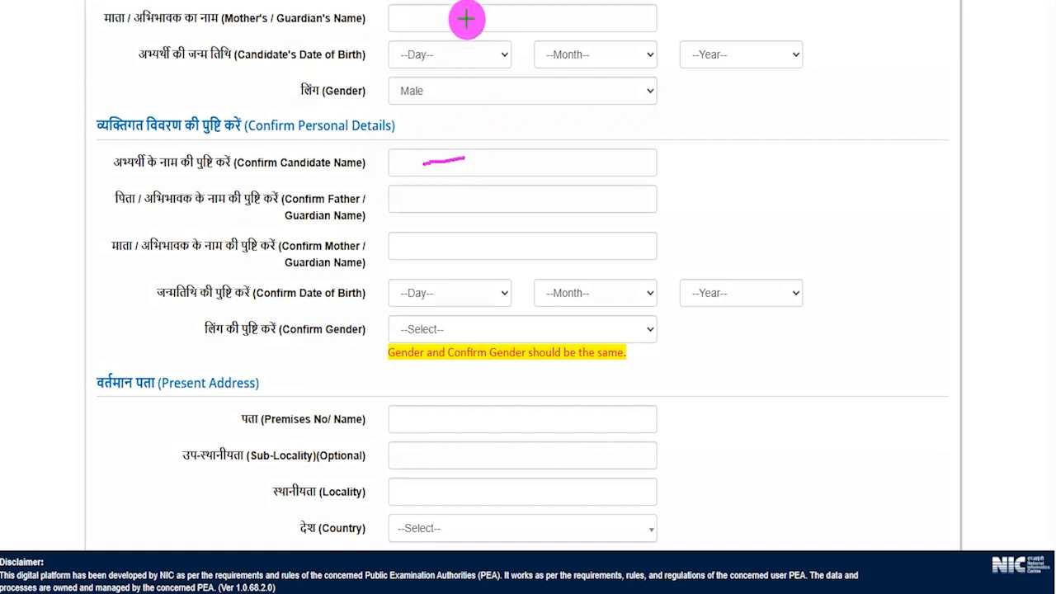
{"action": "left_click_drag", "start_coordinate": [454, 204], "coordinate": [481, 204]}
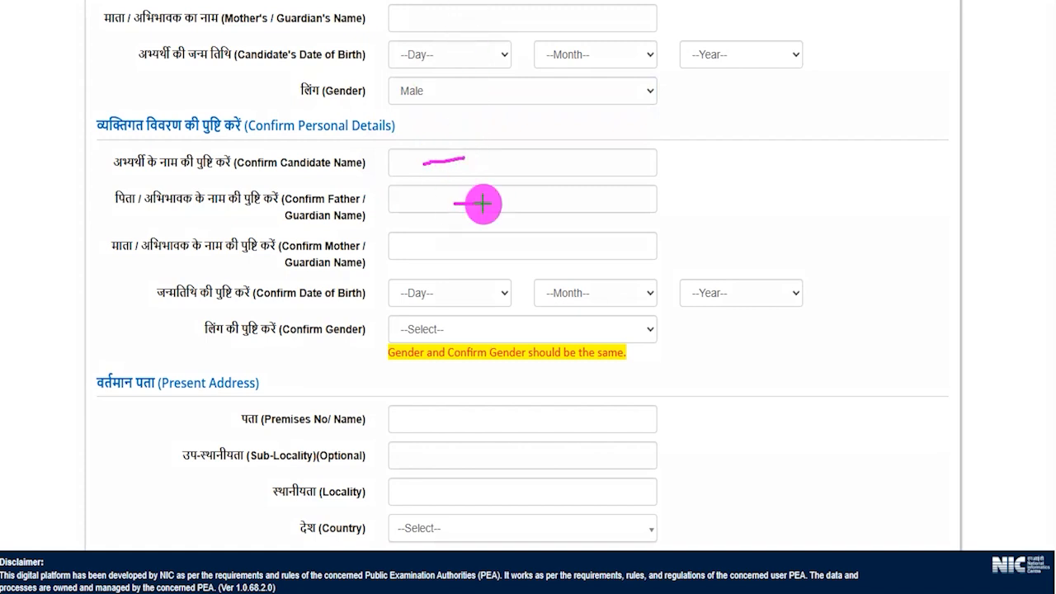
{"action": "left_click_drag", "start_coordinate": [440, 244], "coordinate": [500, 245]}
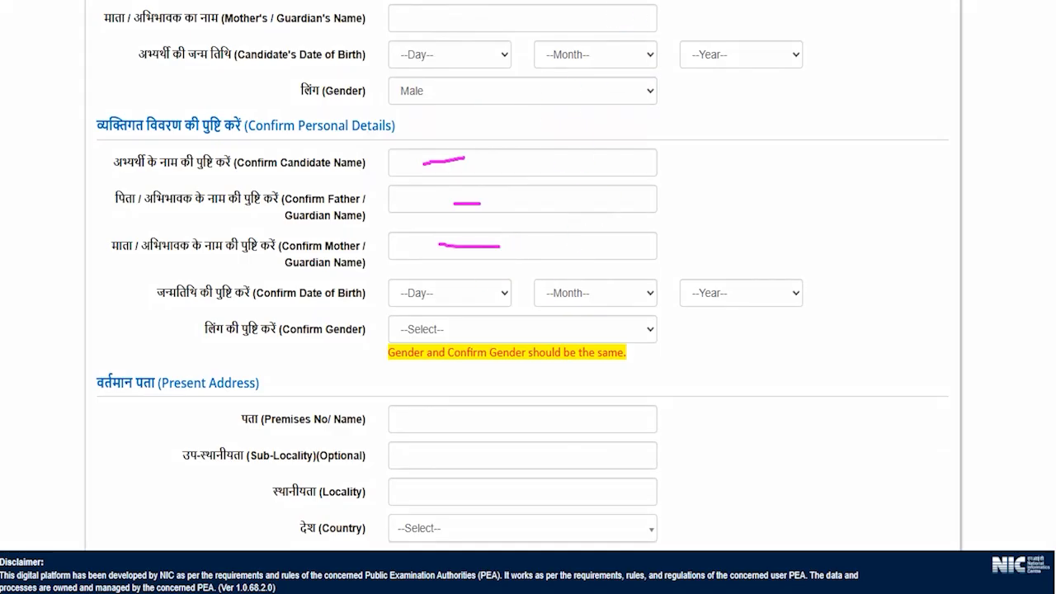
Point out the Confirm Date of Birth day, month and year fields, and set Confirm Gender to Male
{"action": "left_click", "coordinate": [495, 293]}
{"action": "left_click", "coordinate": [565, 293]}
{"action": "left_click", "coordinate": [713, 292]}
{"action": "left_click", "coordinate": [729, 345]}
{"action": "left_click", "coordinate": [448, 330]}
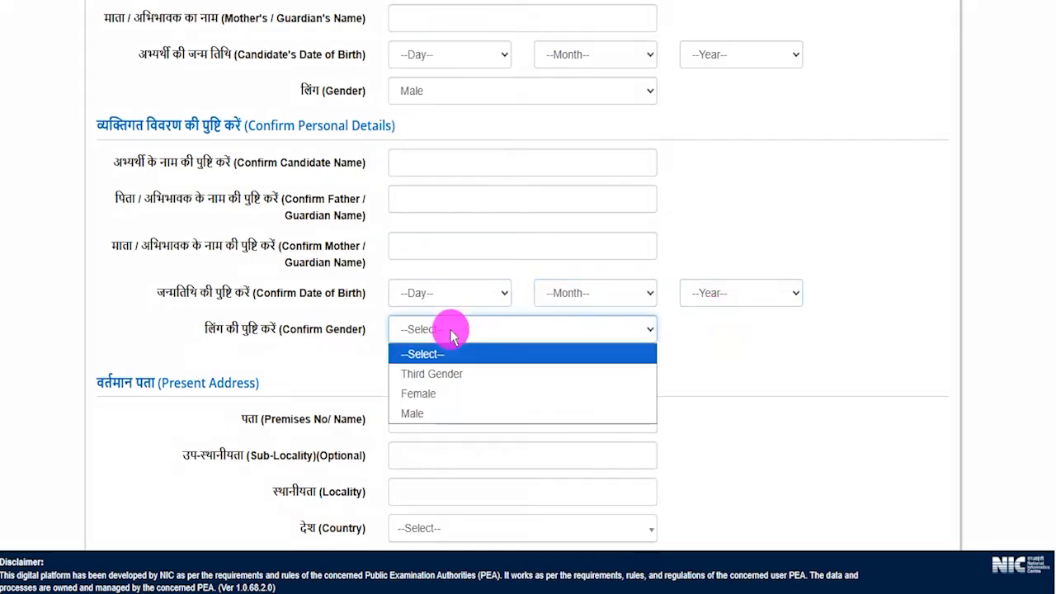
{"action": "left_click", "coordinate": [450, 413]}
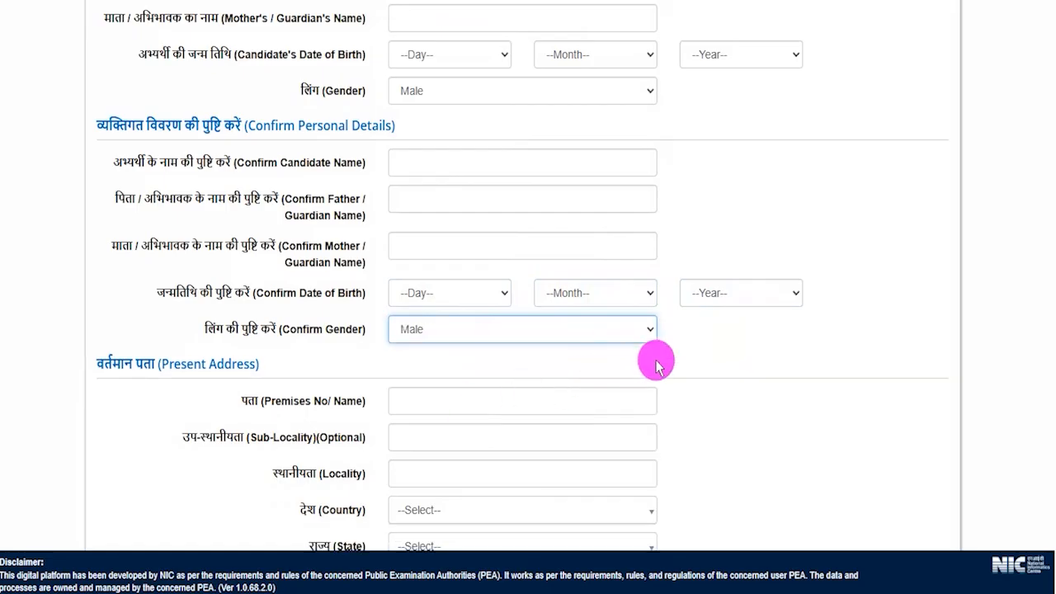
Go over the Present Address fields, including premises, sub-locality, locality, country, state, district and PIN code
{"action": "scroll", "coordinate": [701, 310], "scroll_direction": "down", "scroll_amount": 3}
{"action": "left_click_drag", "start_coordinate": [173, 121], "coordinate": [207, 120]}
{"action": "left_click", "coordinate": [418, 157]}
{"action": "left_click", "coordinate": [423, 195]}
{"action": "left_click", "coordinate": [413, 226]}
{"action": "left_click", "coordinate": [445, 268]}
{"action": "left_click", "coordinate": [330, 303]}
{"action": "left_click", "coordinate": [427, 304]}
{"action": "left_click", "coordinate": [270, 308]}
Mark the email, mobile number and alternate contact fields under Electronic Communication Address, and clear the markings
{"action": "scroll", "coordinate": [296, 311], "scroll_direction": "down", "scroll_amount": 2}
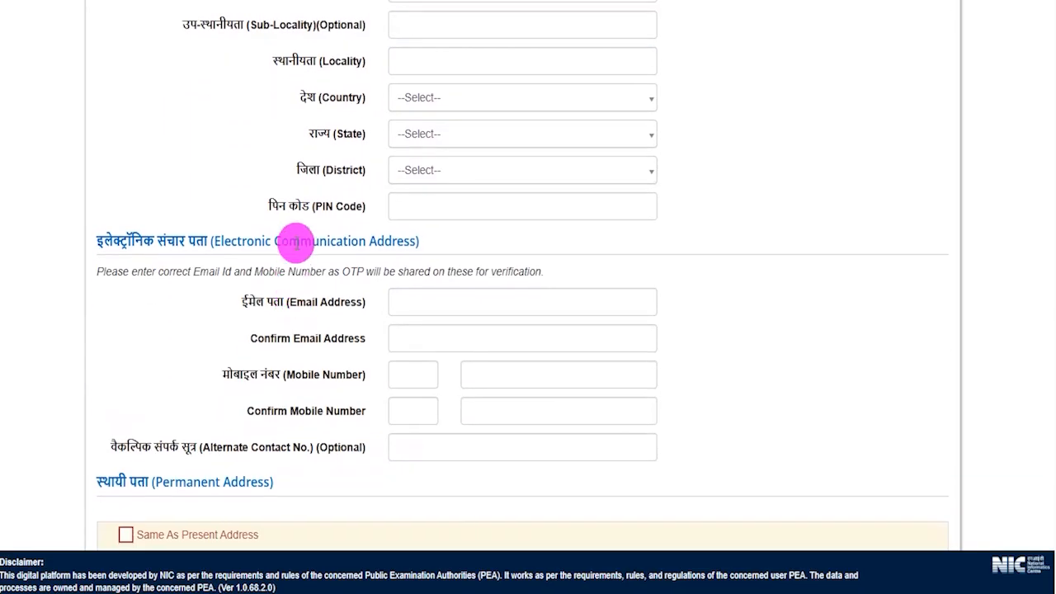
{"action": "left_click_drag", "start_coordinate": [251, 238], "coordinate": [360, 239]}
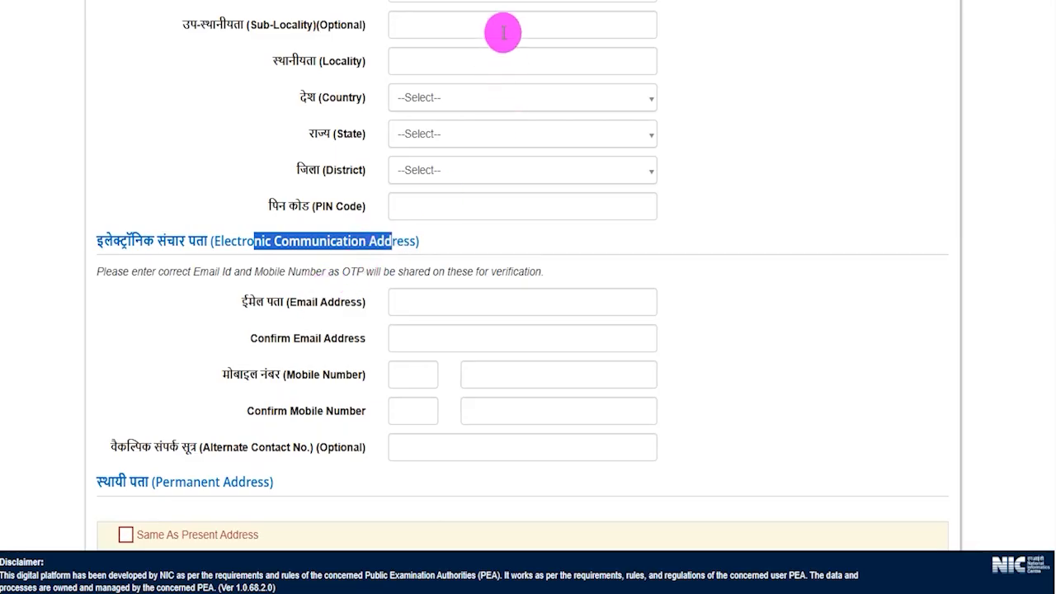
{"action": "left_click", "coordinate": [457, 310]}
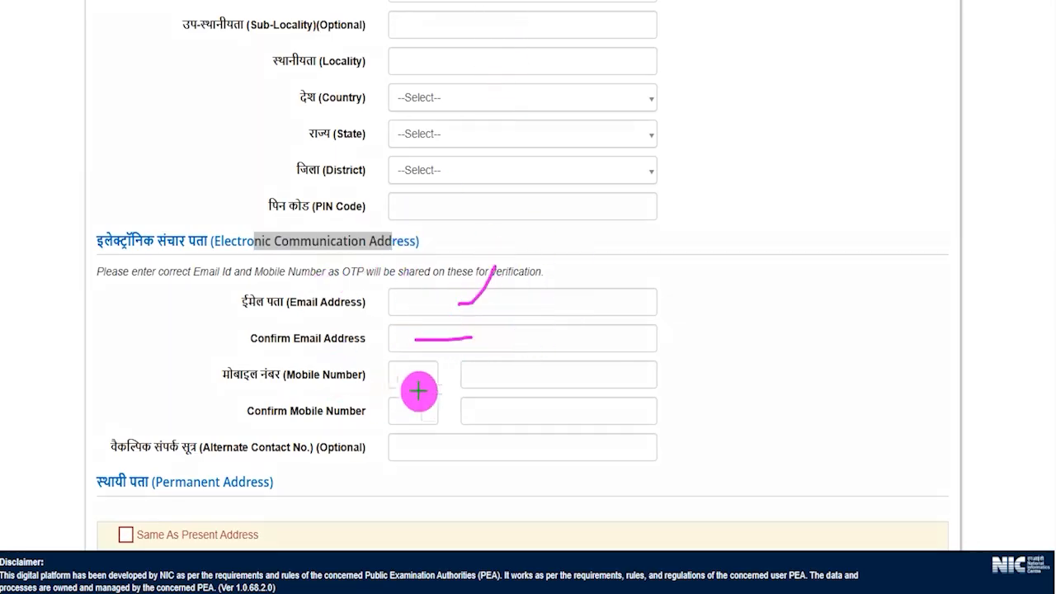
{"action": "left_click_drag", "start_coordinate": [222, 382], "coordinate": [276, 384]}
{"action": "left_click_drag", "start_coordinate": [523, 376], "coordinate": [564, 336]}
{"action": "mouse_move", "coordinate": [294, 424]}
{"action": "left_mouse_down"}
{"action": "mouse_move", "coordinate": [258, 424]}
{"action": "mouse_move", "coordinate": [329, 425]}
{"action": "left_mouse_up"}
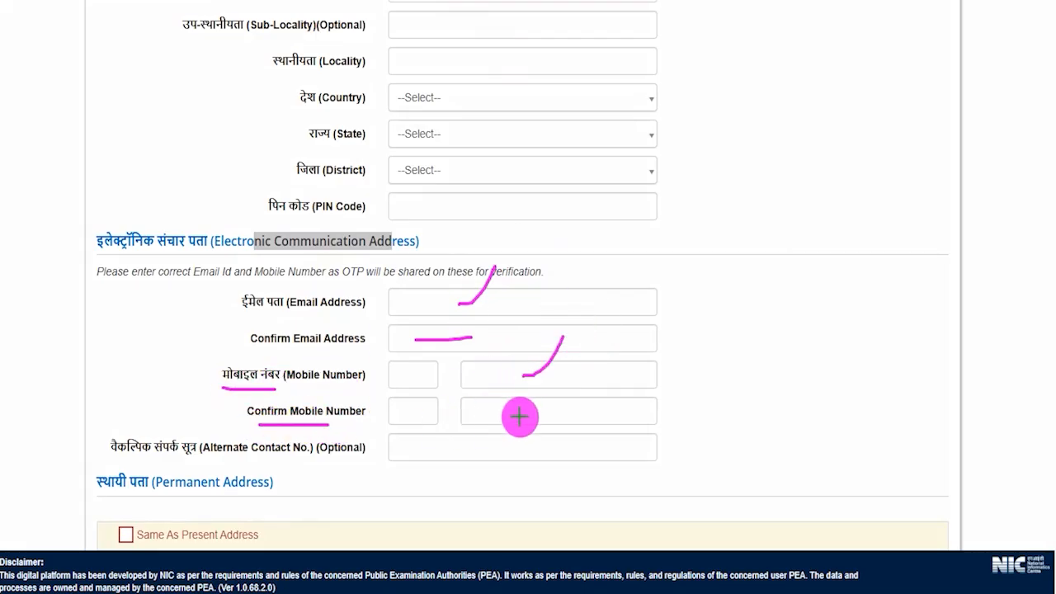
{"action": "left_click_drag", "start_coordinate": [486, 410], "coordinate": [575, 407]}
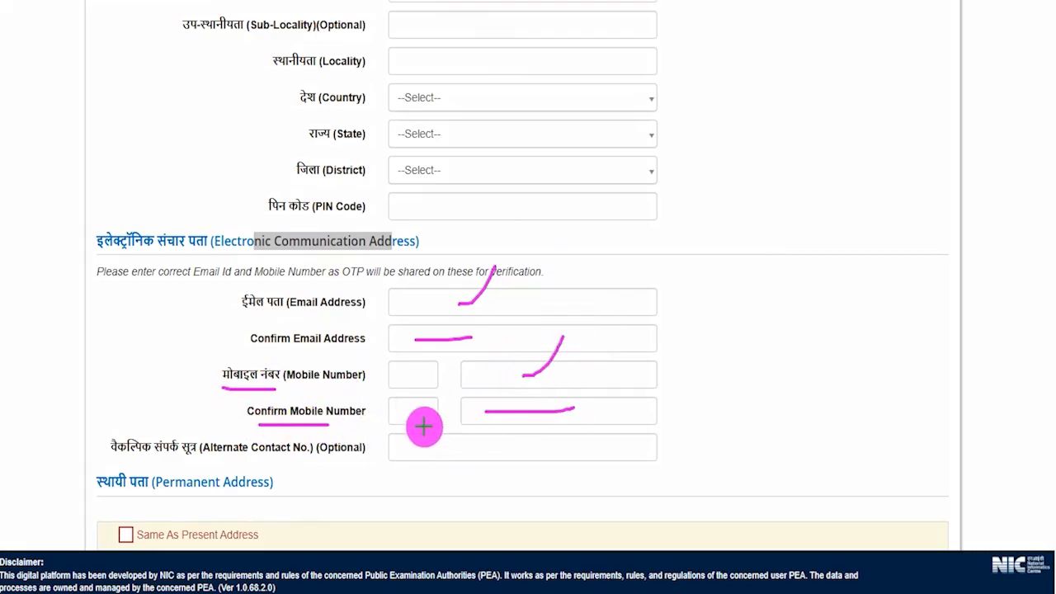
{"action": "left_click_drag", "start_coordinate": [406, 452], "coordinate": [500, 452]}
{"action": "key", "text": "Escape"}
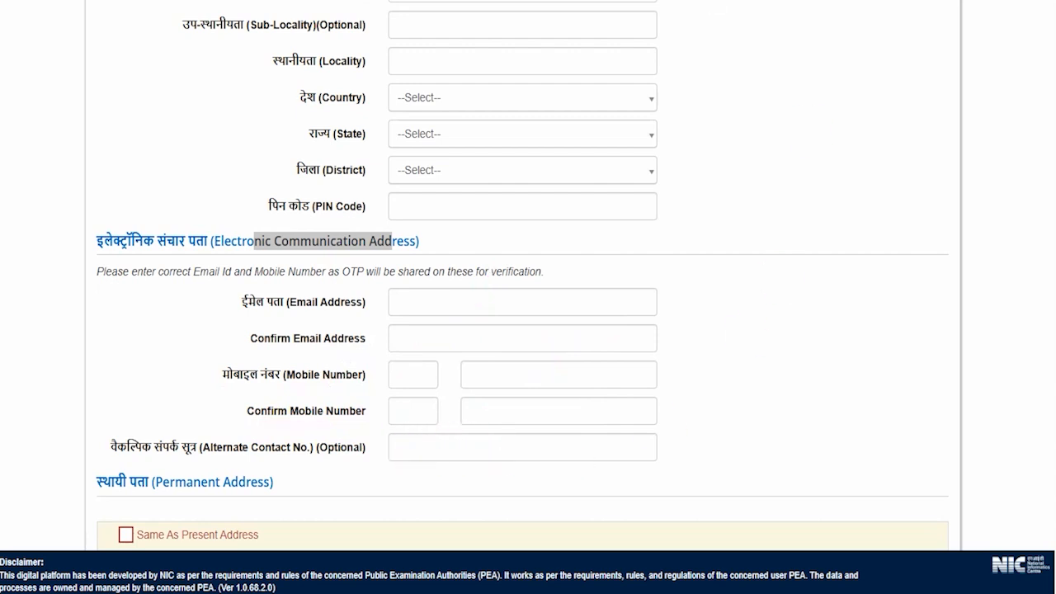
Go over the Permanent Address fields, from premises and locality to country, state and district
{"action": "scroll", "coordinate": [193, 372], "scroll_direction": "down", "scroll_amount": 3}
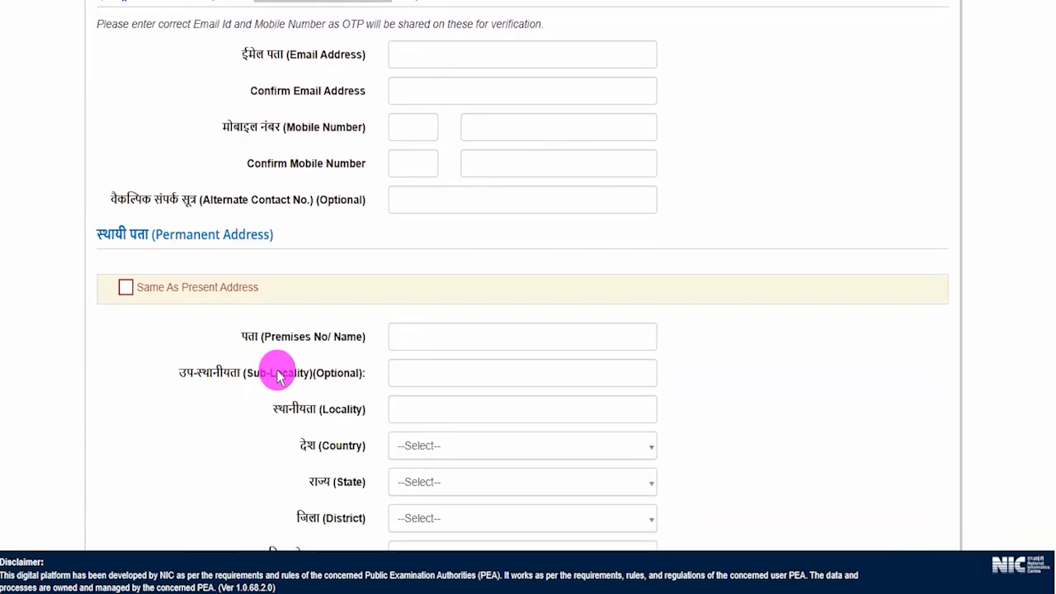
{"action": "left_click_drag", "start_coordinate": [193, 234], "coordinate": [275, 236]}
{"action": "left_click", "coordinate": [423, 341]}
{"action": "left_click", "coordinate": [421, 379]}
{"action": "left_click", "coordinate": [423, 412]}
{"action": "left_click", "coordinate": [438, 448]}
{"action": "left_click", "coordinate": [334, 485]}
{"action": "left_click", "coordinate": [402, 485]}
{"action": "left_click", "coordinate": [285, 449]}
Compare the Permanent Address section with the Present Address section, highlighting both headings
{"action": "left_click_drag", "start_coordinate": [189, 233], "coordinate": [281, 240]}
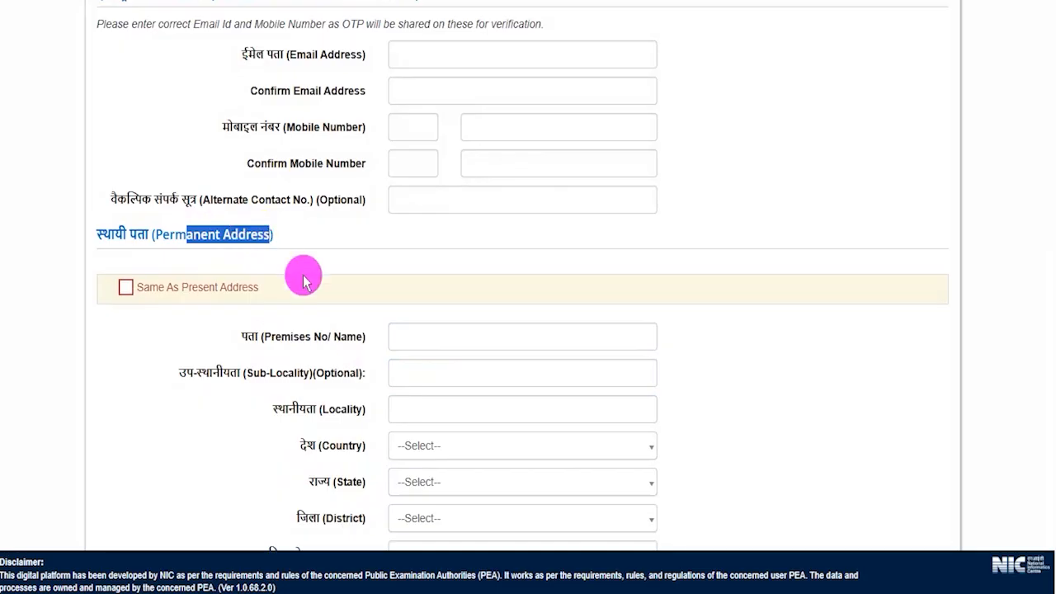
{"action": "scroll", "coordinate": [297, 337], "scroll_direction": "up", "scroll_amount": 4}
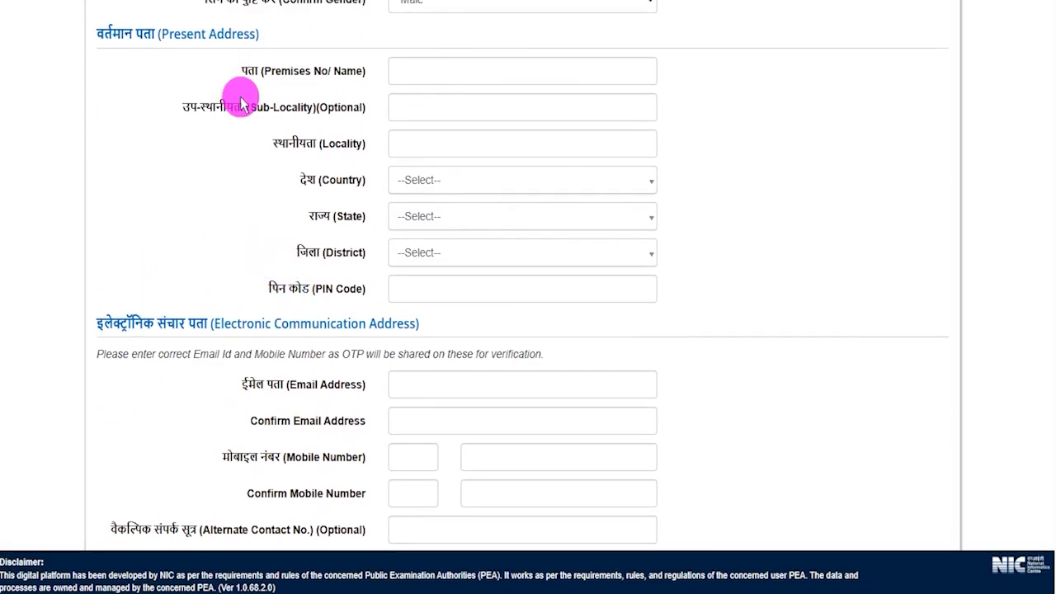
{"action": "left_click_drag", "start_coordinate": [181, 33], "coordinate": [258, 34]}
{"action": "scroll", "coordinate": [256, 288], "scroll_direction": "down", "scroll_amount": 4}
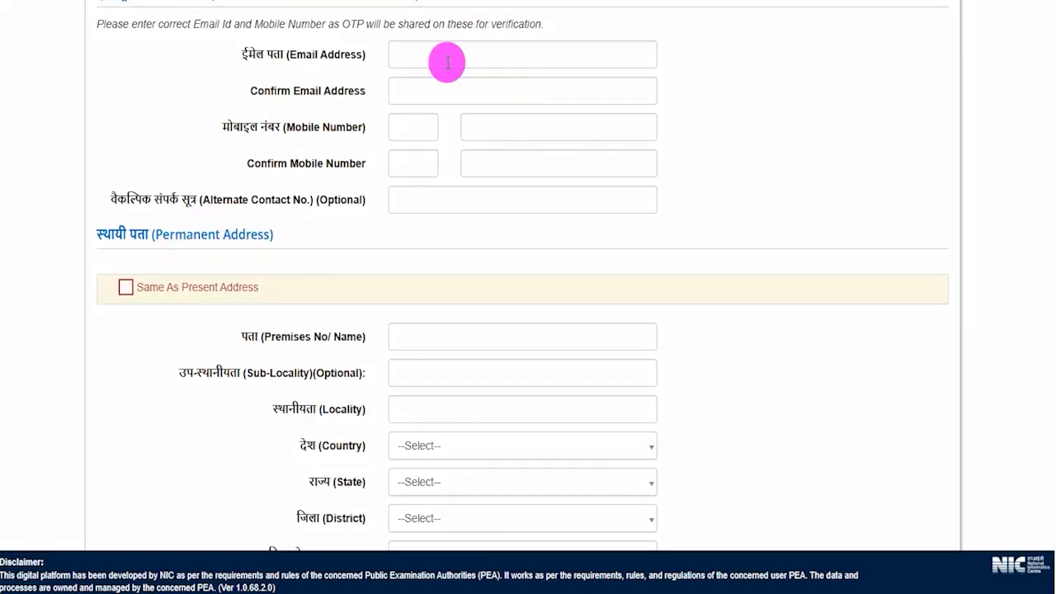
Highlight the password rules on length, letter case, numbers and special characters, and mark the Password and Confirm Password fields
{"action": "scroll", "coordinate": [415, 391], "scroll_direction": "down", "scroll_amount": 2}
{"action": "scroll", "coordinate": [397, 338], "scroll_direction": "down", "scroll_amount": 3}
{"action": "left_click", "coordinate": [429, 216]}
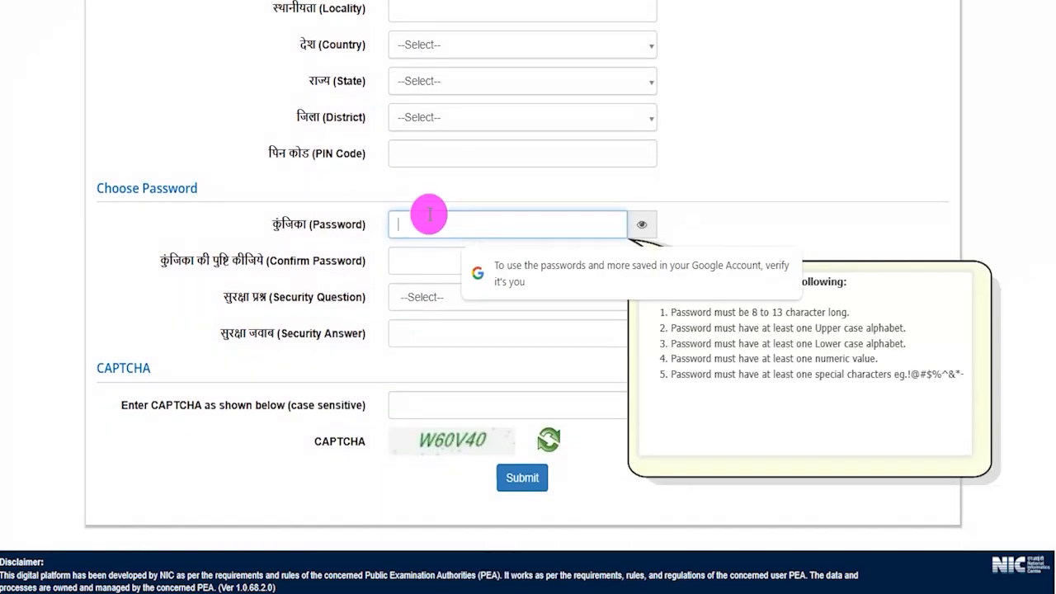
{"action": "left_click", "coordinate": [738, 320]}
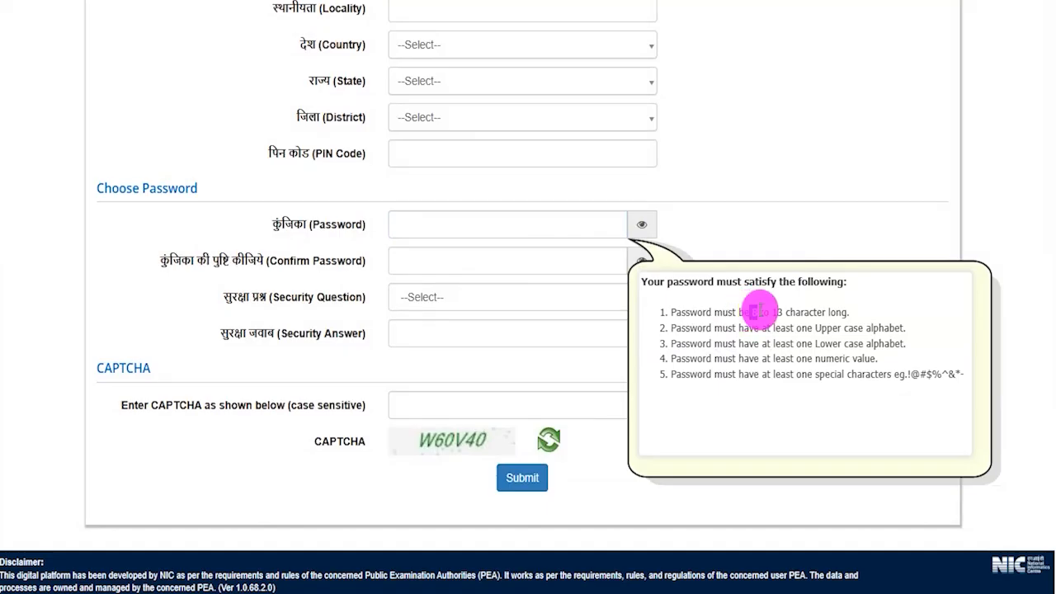
{"action": "left_click_drag", "start_coordinate": [756, 310], "coordinate": [827, 309]}
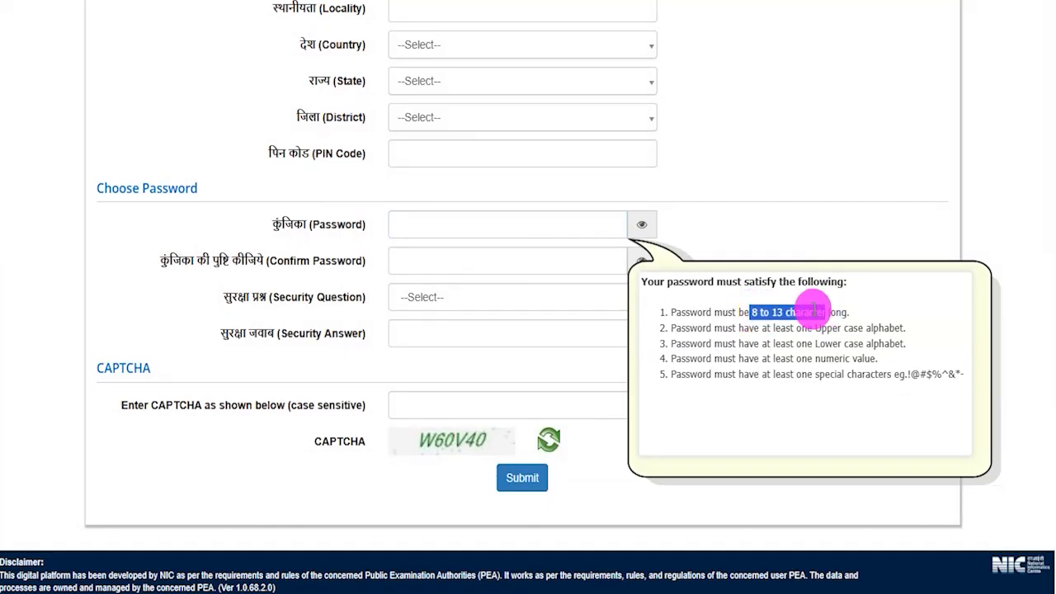
{"action": "left_click_drag", "start_coordinate": [753, 328], "coordinate": [804, 328]}
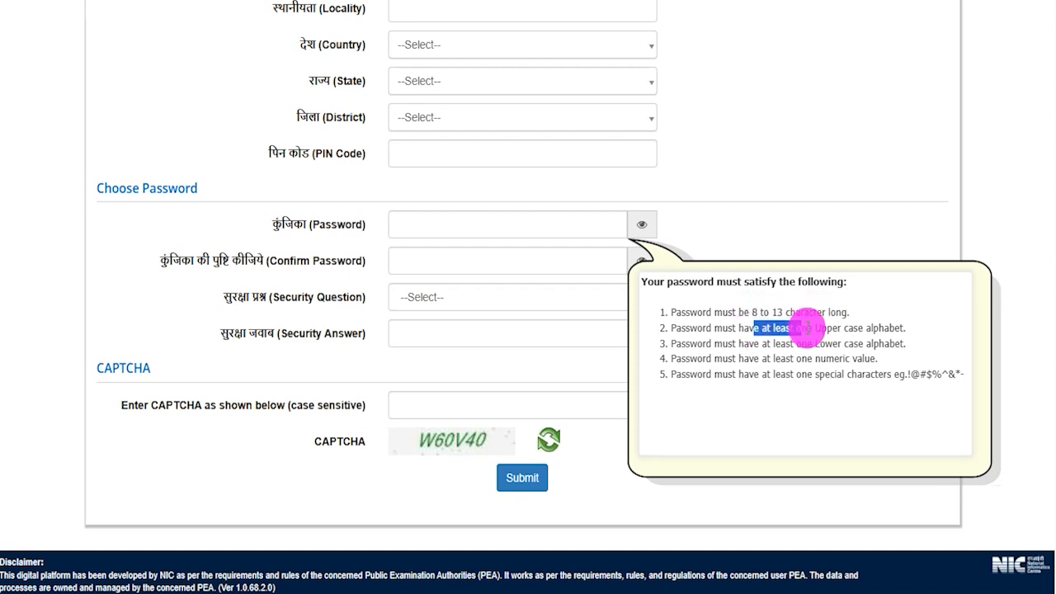
{"action": "left_click_drag", "start_coordinate": [828, 343], "coordinate": [838, 343]}
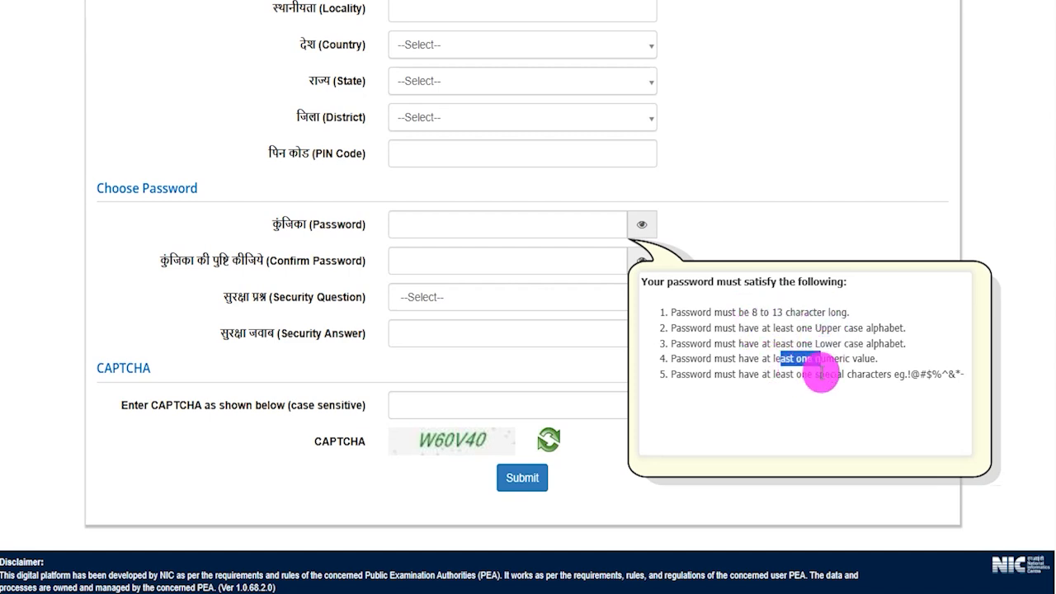
{"action": "left_click_drag", "start_coordinate": [908, 375], "coordinate": [935, 376]}
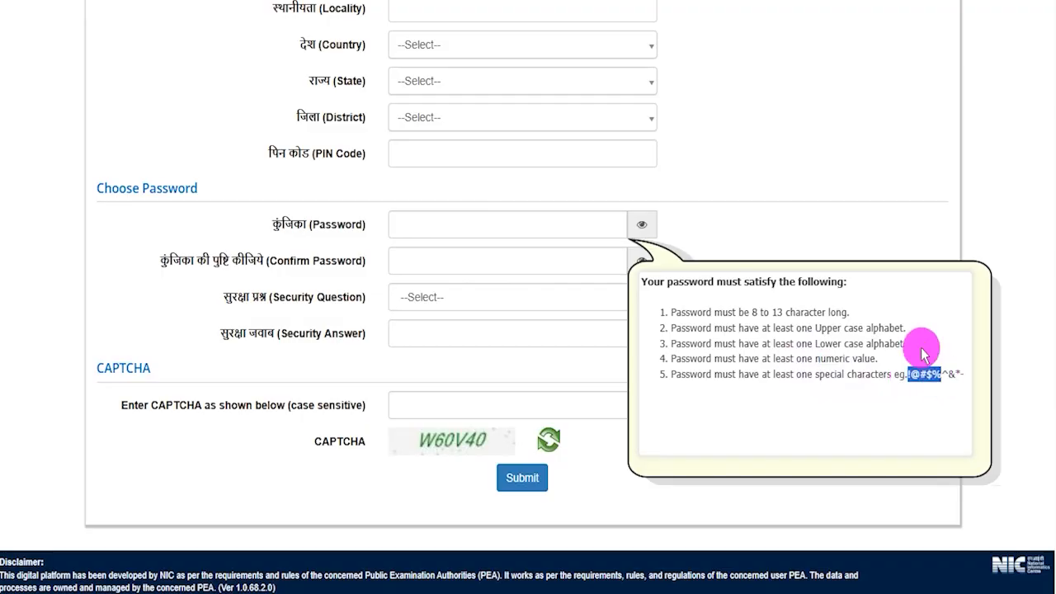
{"action": "left_click_drag", "start_coordinate": [513, 217], "coordinate": [531, 187]}
{"action": "left_click_drag", "start_coordinate": [420, 262], "coordinate": [492, 261]}
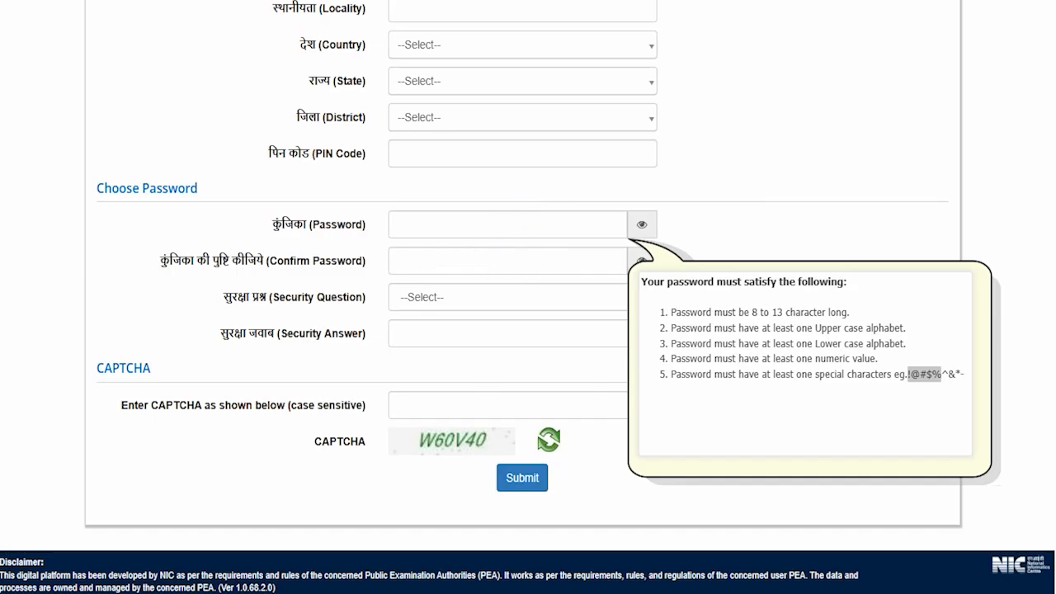
Set the security question to "What is the name of your first school?", and highlight the case-sensitive note beside the CAPTCHA field
{"action": "left_click", "coordinate": [440, 298]}
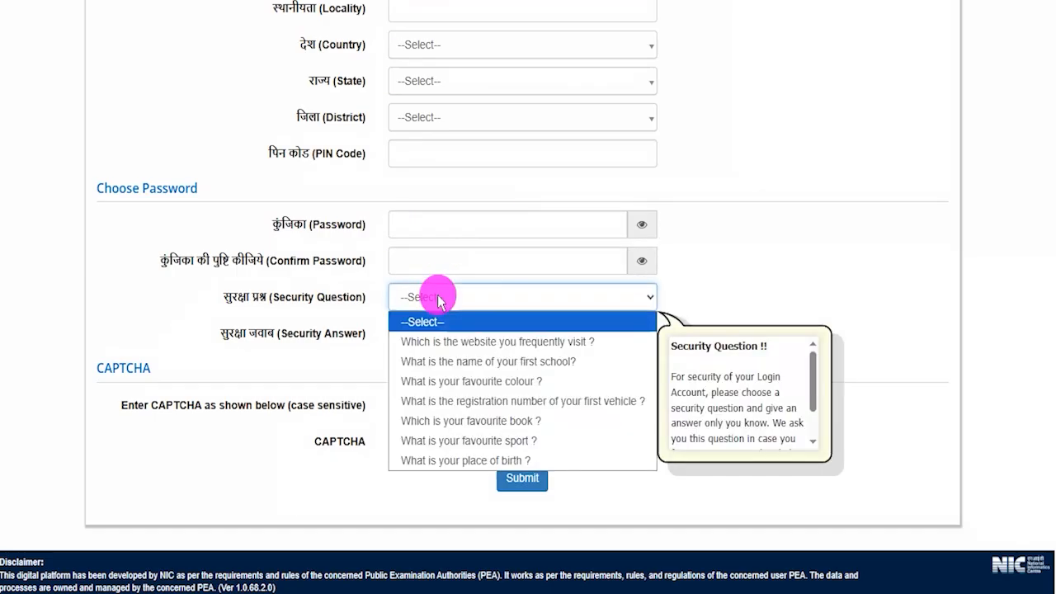
{"action": "left_click", "coordinate": [483, 362]}
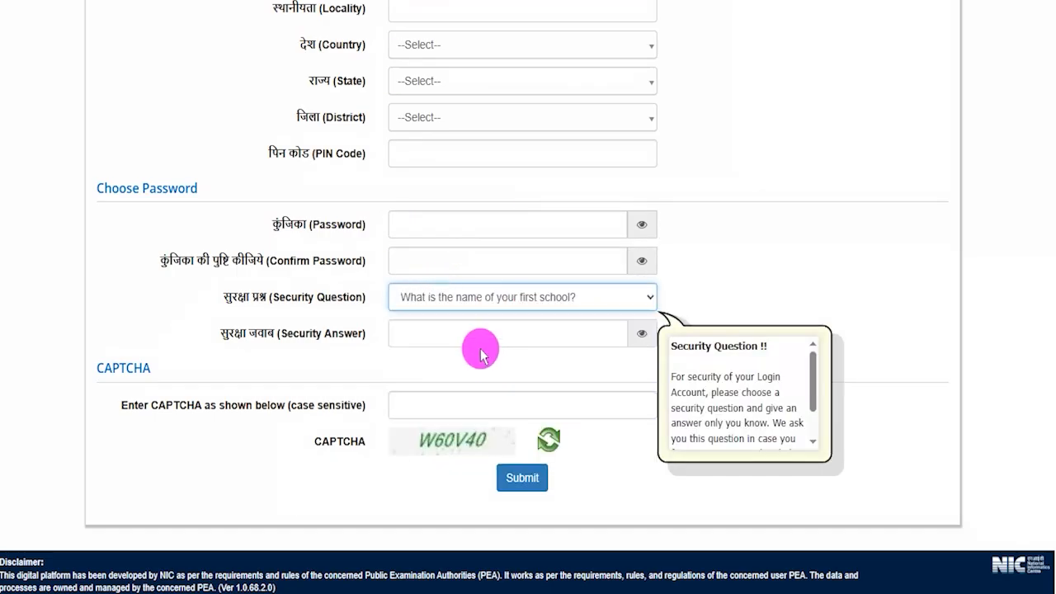
{"action": "left_click", "coordinate": [458, 333]}
{"action": "left_click_drag", "start_coordinate": [309, 405], "coordinate": [367, 405]}
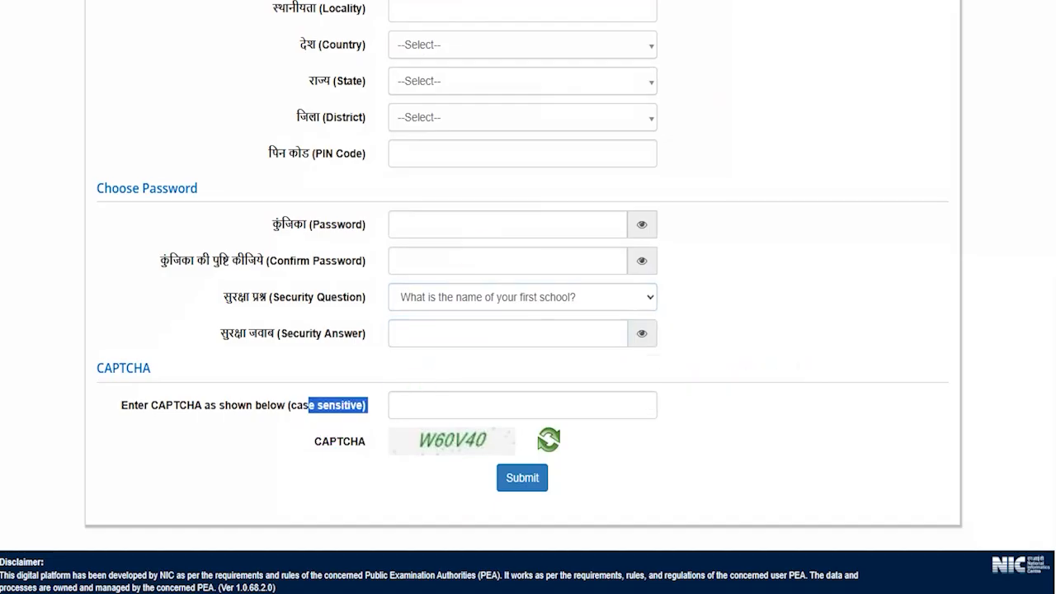
Mark the CAPTCHA image, its entry field and the Submit option, and submit the registration details
{"action": "left_click_drag", "start_coordinate": [412, 453], "coordinate": [452, 452]}
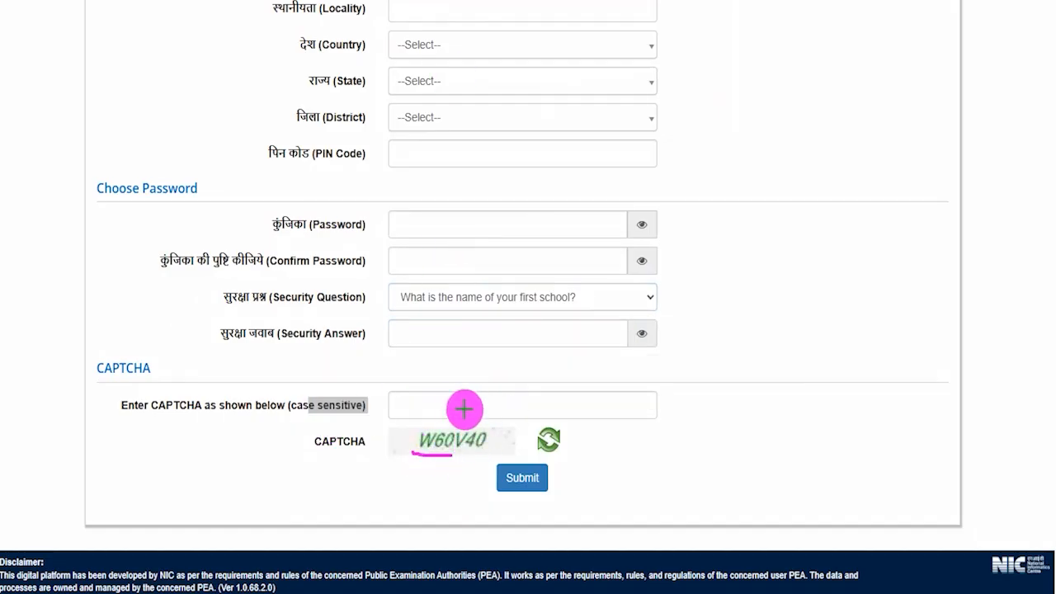
{"action": "left_click_drag", "start_coordinate": [475, 398], "coordinate": [496, 369]}
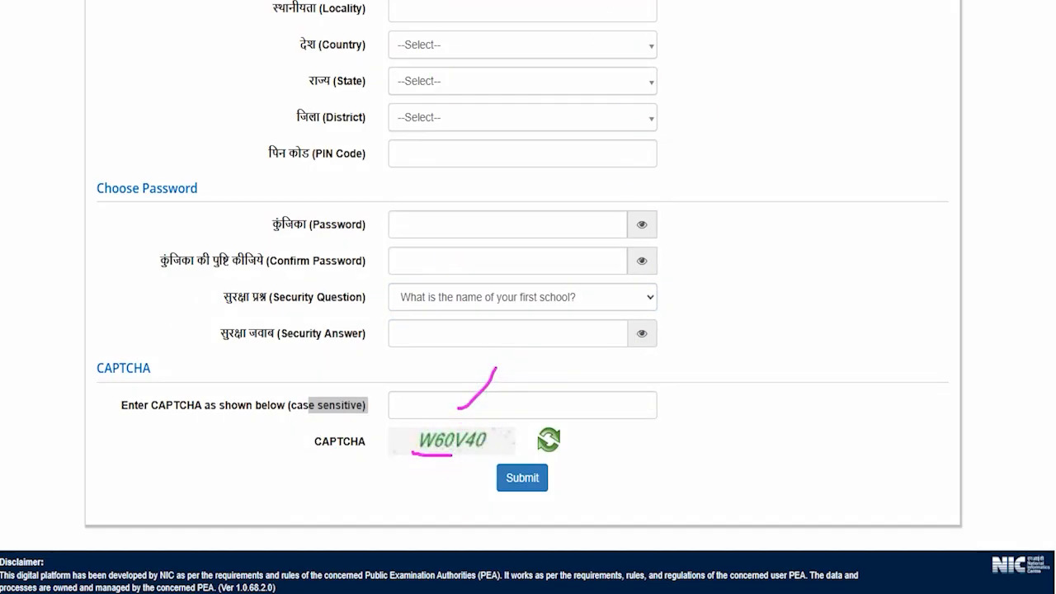
{"action": "left_click_drag", "start_coordinate": [702, 462], "coordinate": [556, 478]}
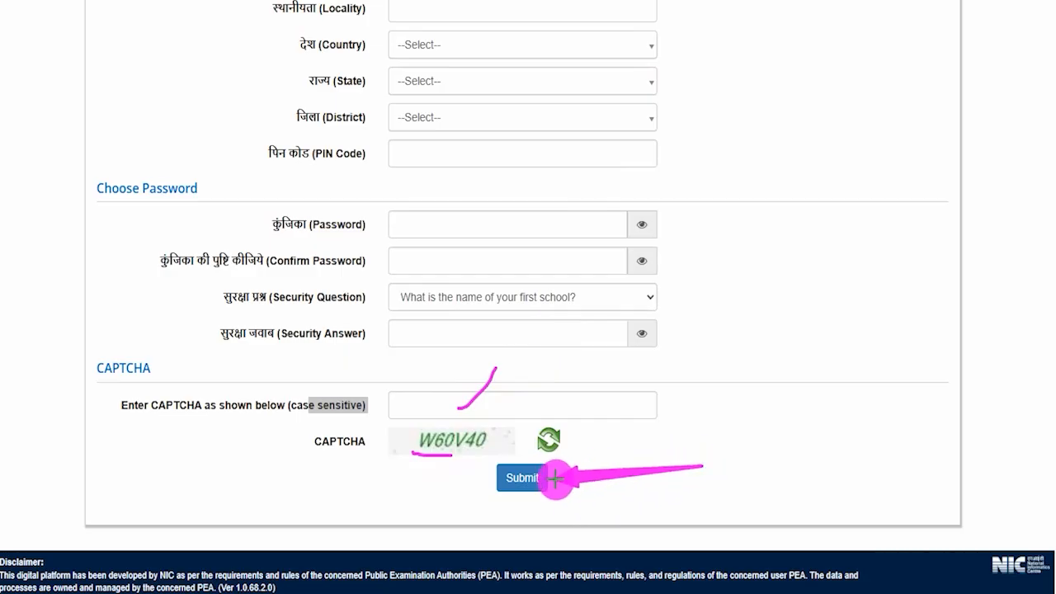
{"action": "left_click", "coordinate": [548, 477]}
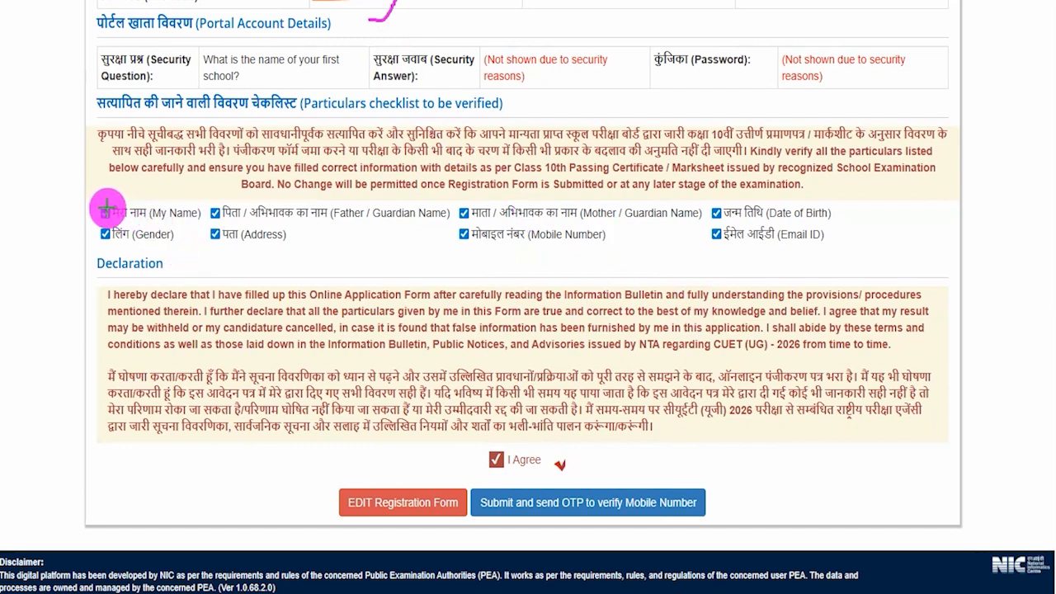
Mark the name, parent, date of birth and email items in the particulars checklist, plus the Declaration heading and I Agree checkbox
{"action": "left_click_drag", "start_coordinate": [104, 206], "coordinate": [128, 176]}
{"action": "left_click_drag", "start_coordinate": [228, 206], "coordinate": [273, 161]}
{"action": "left_click_drag", "start_coordinate": [460, 202], "coordinate": [494, 179]}
{"action": "left_click_drag", "start_coordinate": [711, 202], "coordinate": [731, 185]}
{"action": "left_click_drag", "start_coordinate": [721, 238], "coordinate": [735, 221]}
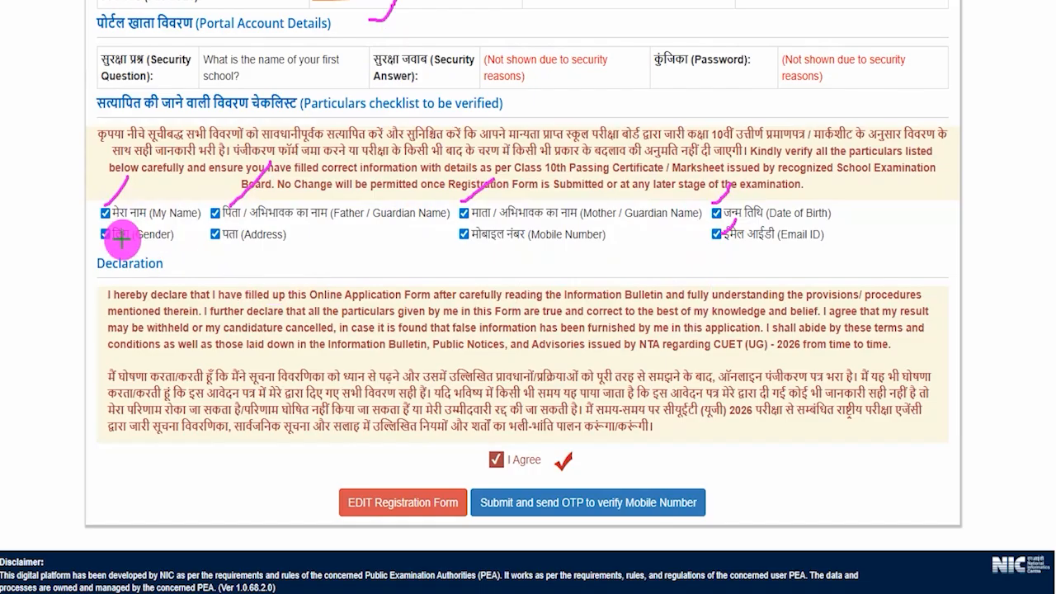
{"action": "left_click_drag", "start_coordinate": [99, 279], "coordinate": [191, 279]}
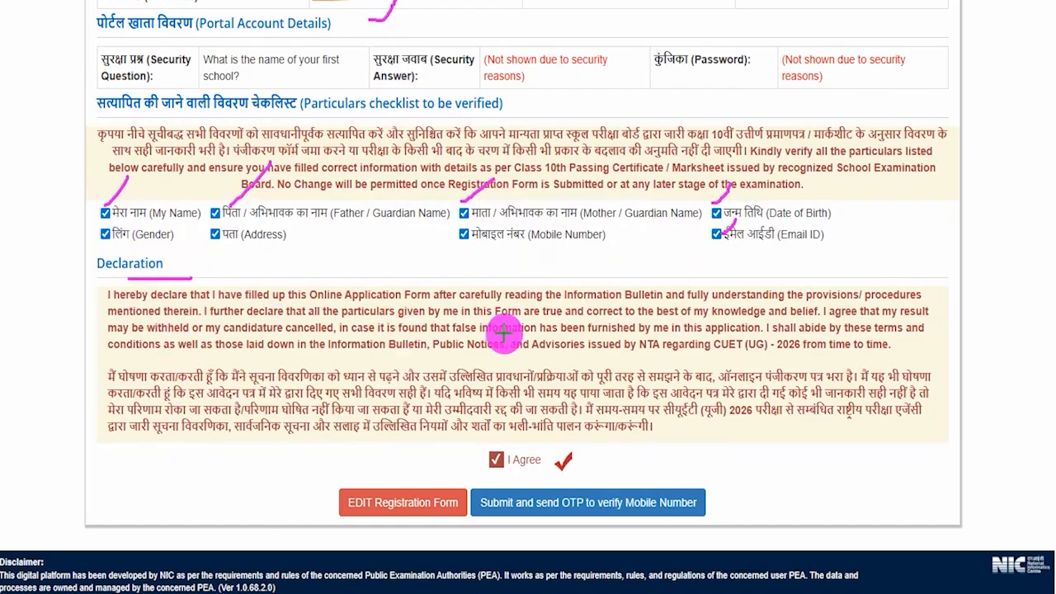
{"action": "left_click", "coordinate": [497, 458]}
{"action": "left_click_drag", "start_coordinate": [500, 450], "coordinate": [558, 375]}
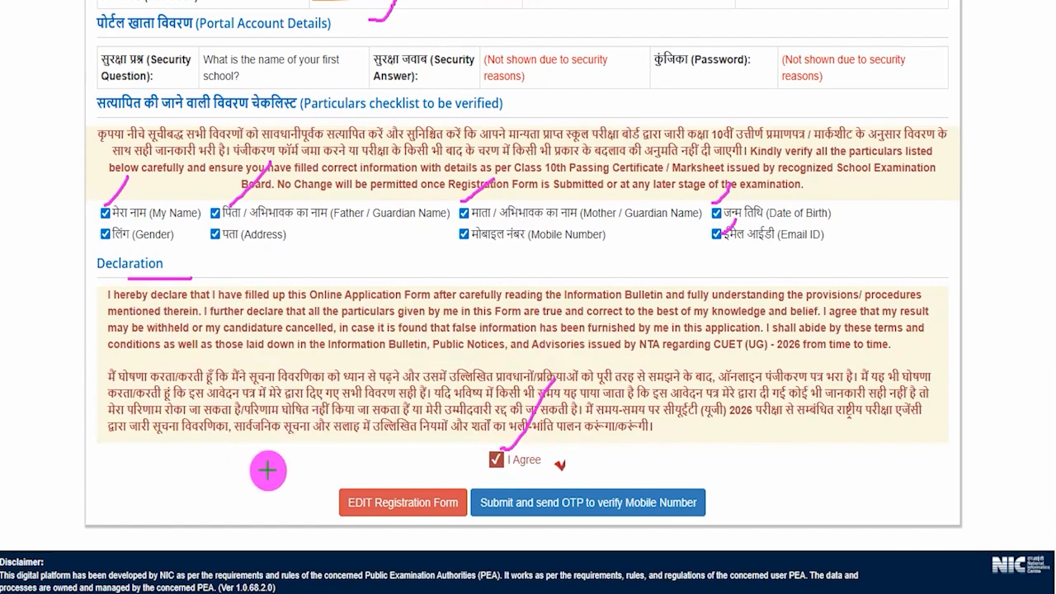
Point out the option to edit the registration form, and submit it to send an OTP for mobile number verification
{"action": "left_click_drag", "start_coordinate": [155, 476], "coordinate": [323, 501]}
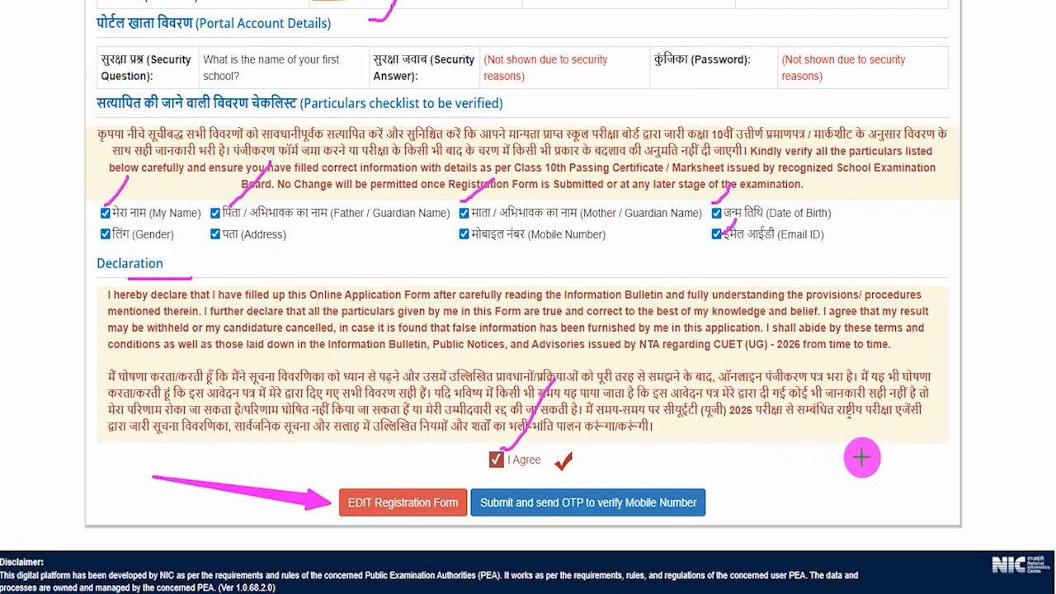
{"action": "mouse_move", "coordinate": [927, 452]}
{"action": "left_mouse_down"}
{"action": "mouse_move", "coordinate": [759, 467]}
{"action": "mouse_move", "coordinate": [710, 487]}
{"action": "left_mouse_up"}
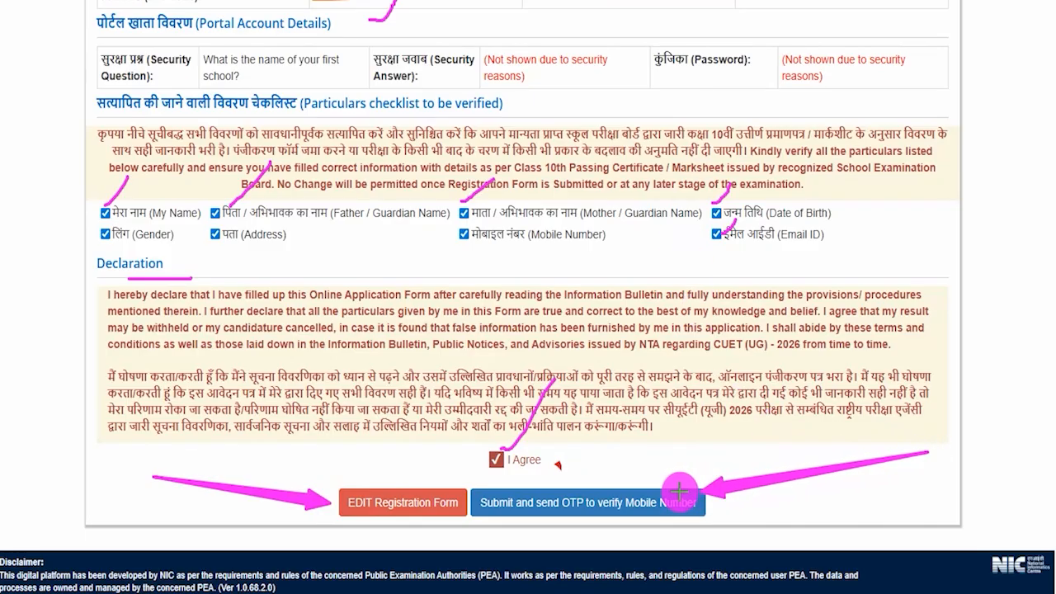
{"action": "left_click", "coordinate": [677, 491]}
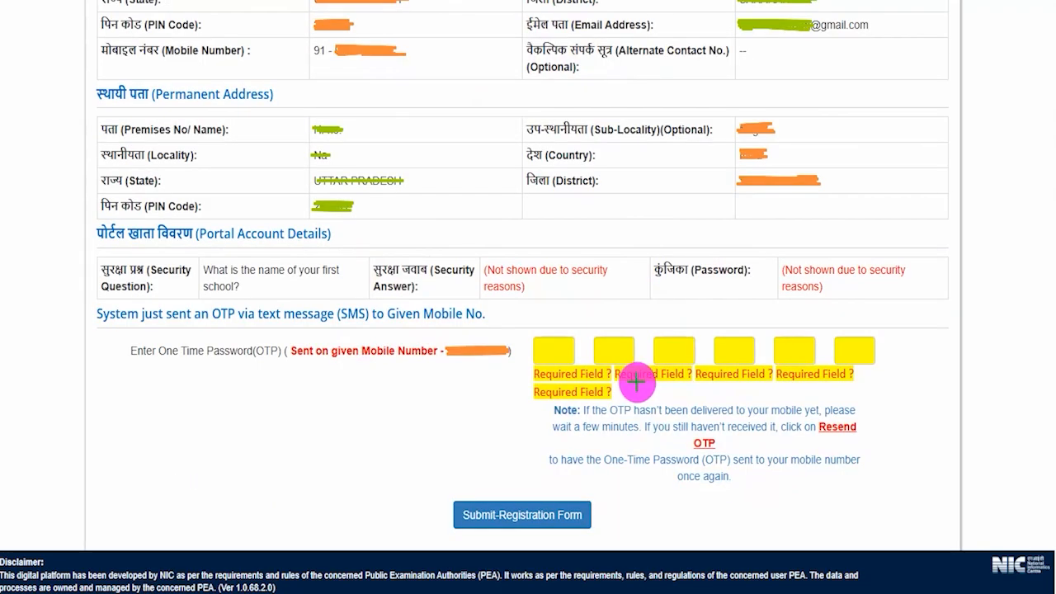
Mark the mobile number the OTP was sent to and the OTP entry boxes, and submit the registration form
{"action": "left_click_drag", "start_coordinate": [461, 372], "coordinate": [519, 310]}
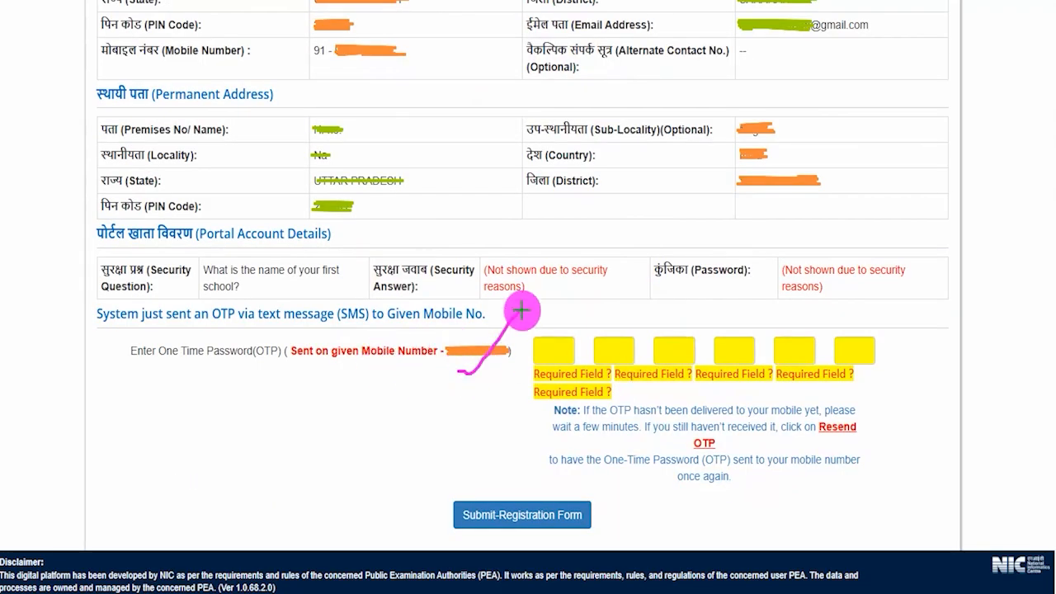
{"action": "left_click_drag", "start_coordinate": [542, 351], "coordinate": [645, 350]}
{"action": "left_click_drag", "start_coordinate": [714, 350], "coordinate": [805, 351]}
{"action": "left_click_drag", "start_coordinate": [840, 350], "coordinate": [928, 349]}
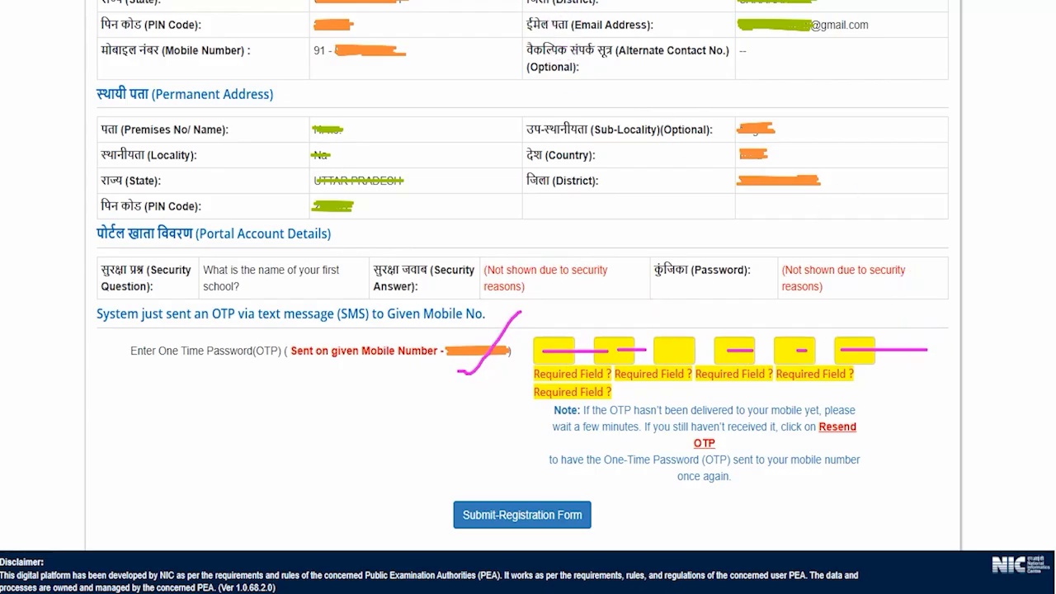
{"action": "left_click_drag", "start_coordinate": [817, 497], "coordinate": [587, 513]}
{"action": "left_click", "coordinate": [573, 510]}
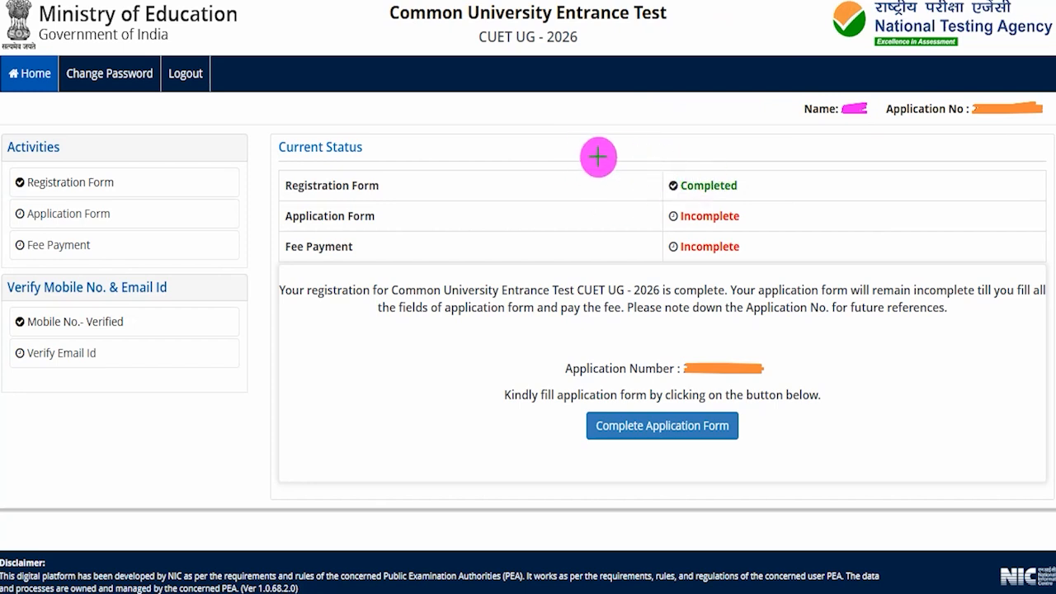
Mark the Current Status section and both places showing the application number, and proceed to complete the application form
{"action": "left_click_drag", "start_coordinate": [583, 150], "coordinate": [639, 103]}
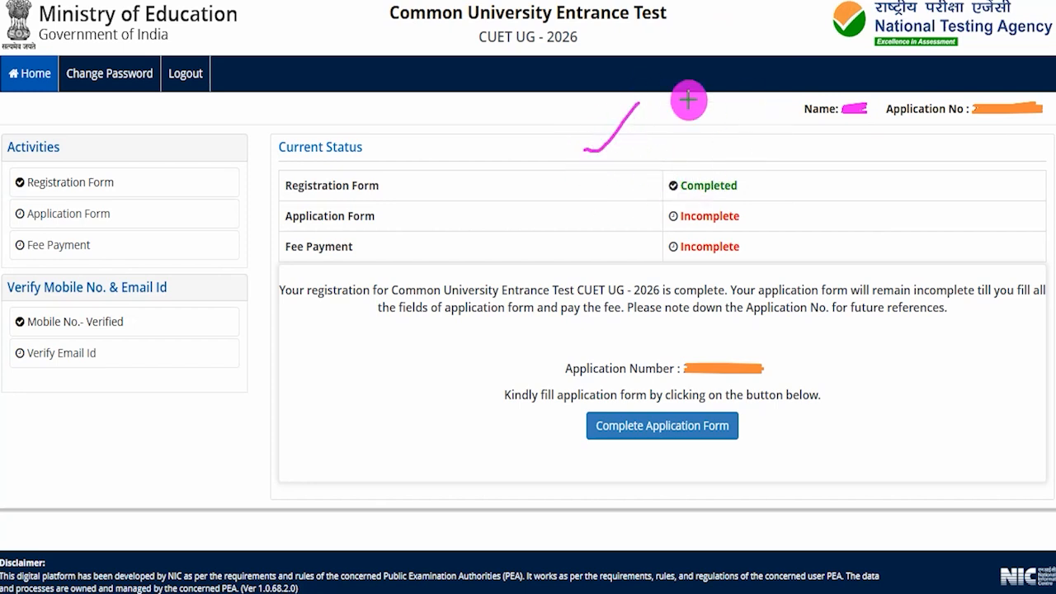
{"action": "left_click_drag", "start_coordinate": [661, 134], "coordinate": [688, 96]}
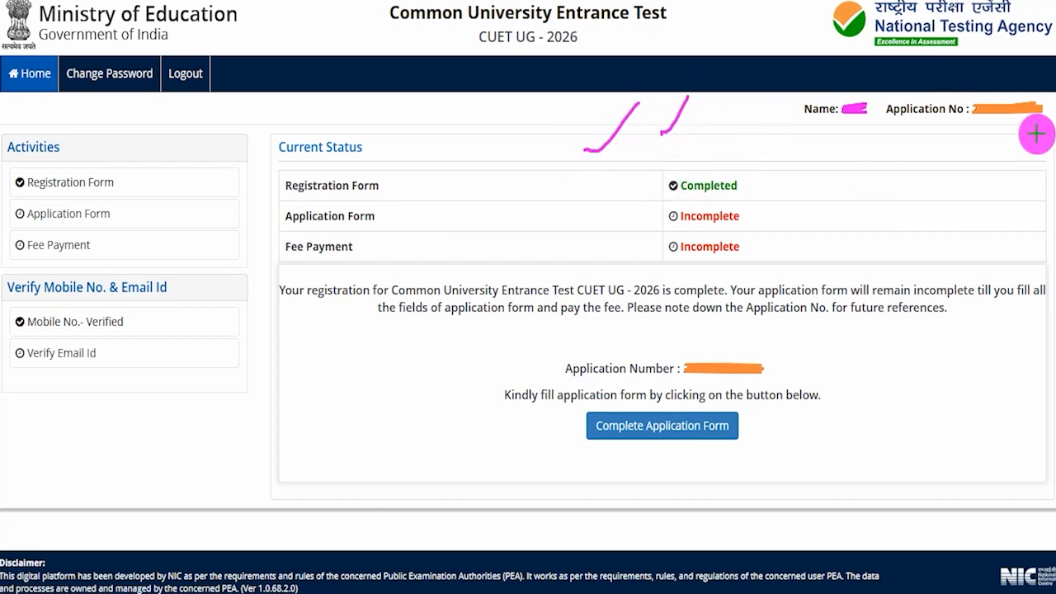
{"action": "left_click_drag", "start_coordinate": [970, 125], "coordinate": [1026, 71]}
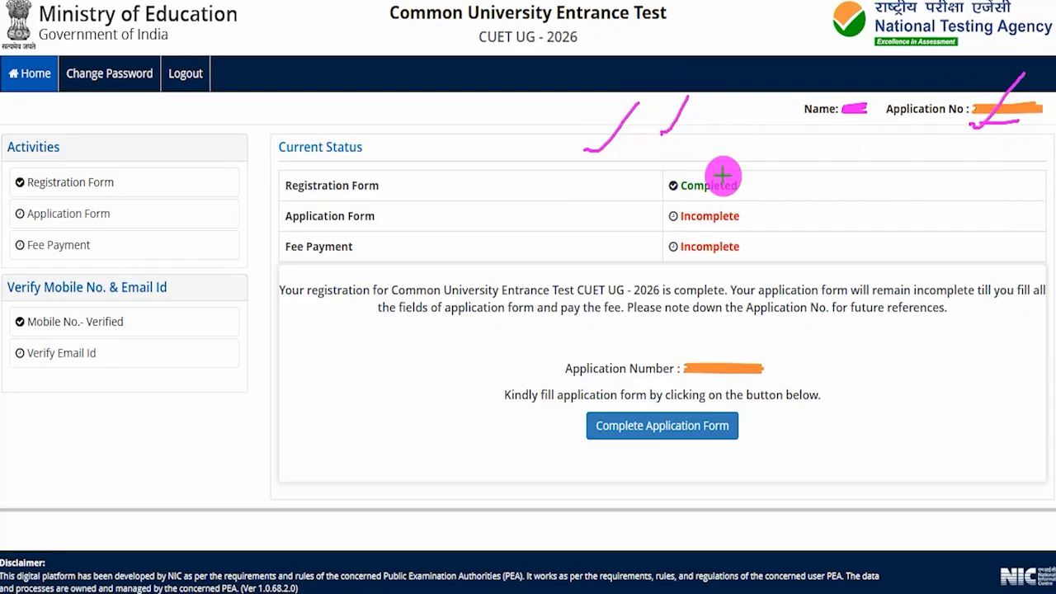
{"action": "left_click_drag", "start_coordinate": [763, 370], "coordinate": [801, 307]}
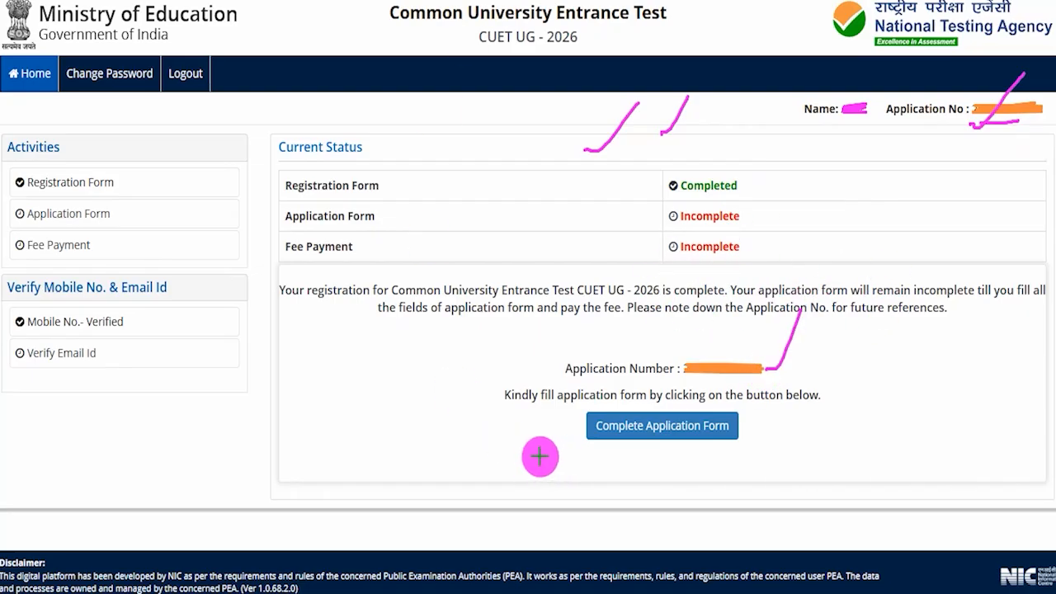
{"action": "left_click_drag", "start_coordinate": [357, 444], "coordinate": [569, 431]}
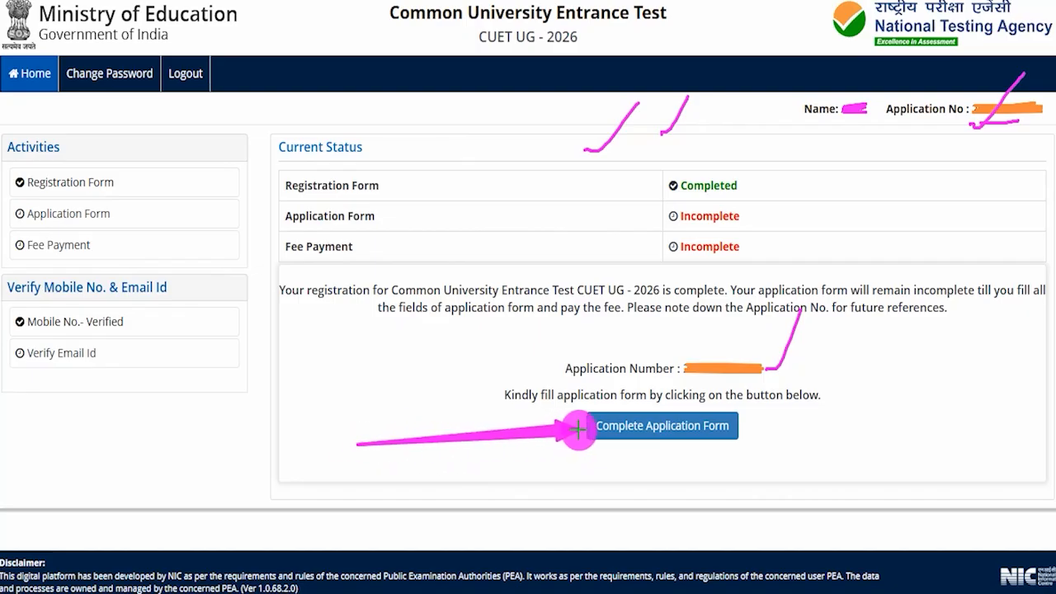
{"action": "left_click", "coordinate": [597, 435]}
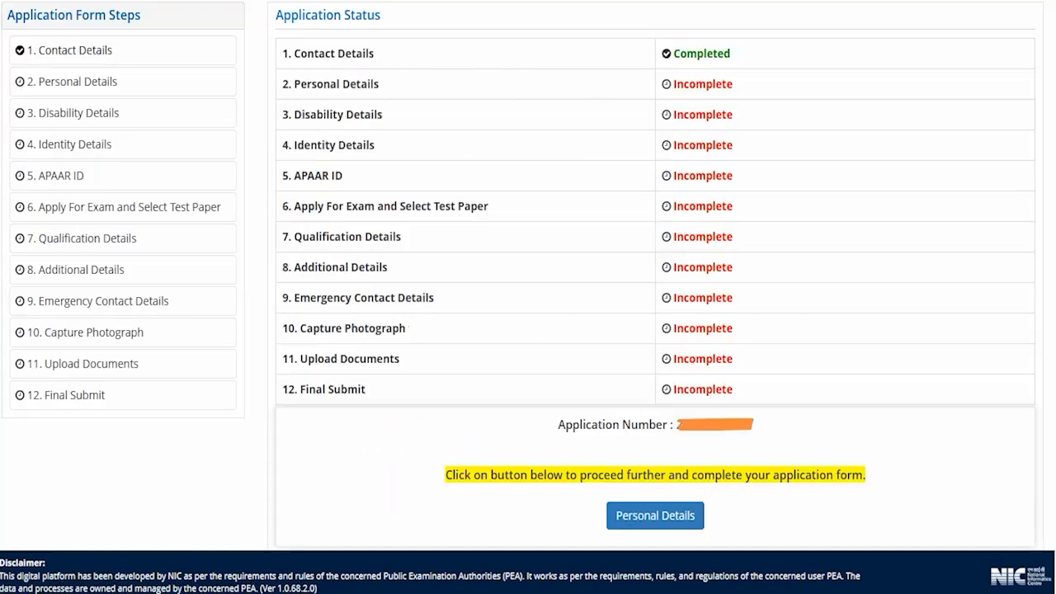
Go over the application status list, marking Contact Details through test paper selection and Final Submit, and open the Personal Details form
{"action": "left_click_drag", "start_coordinate": [254, 28], "coordinate": [286, 3]}
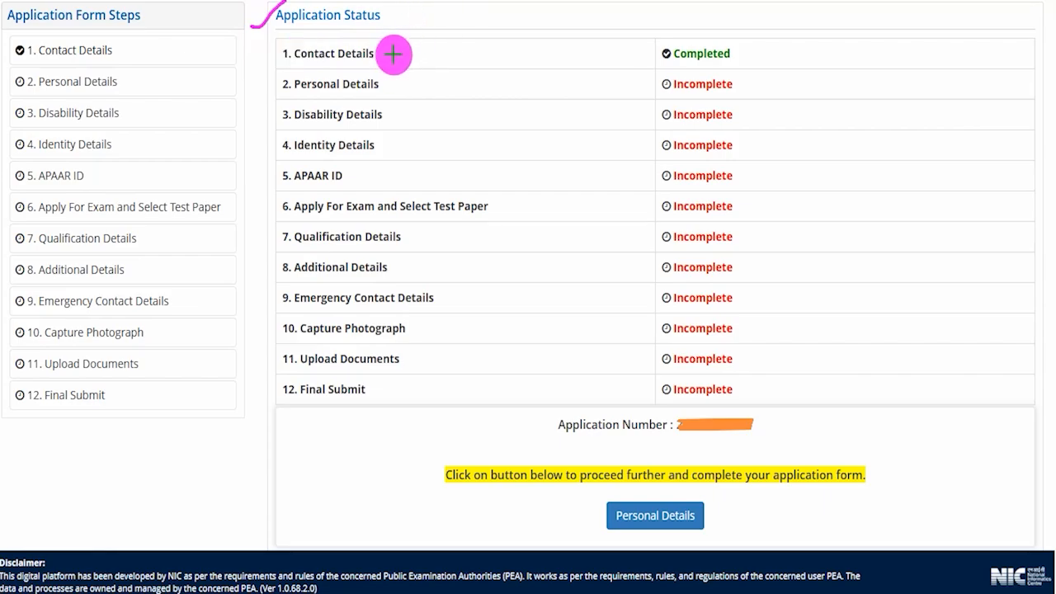
{"action": "left_click_drag", "start_coordinate": [382, 59], "coordinate": [410, 59]}
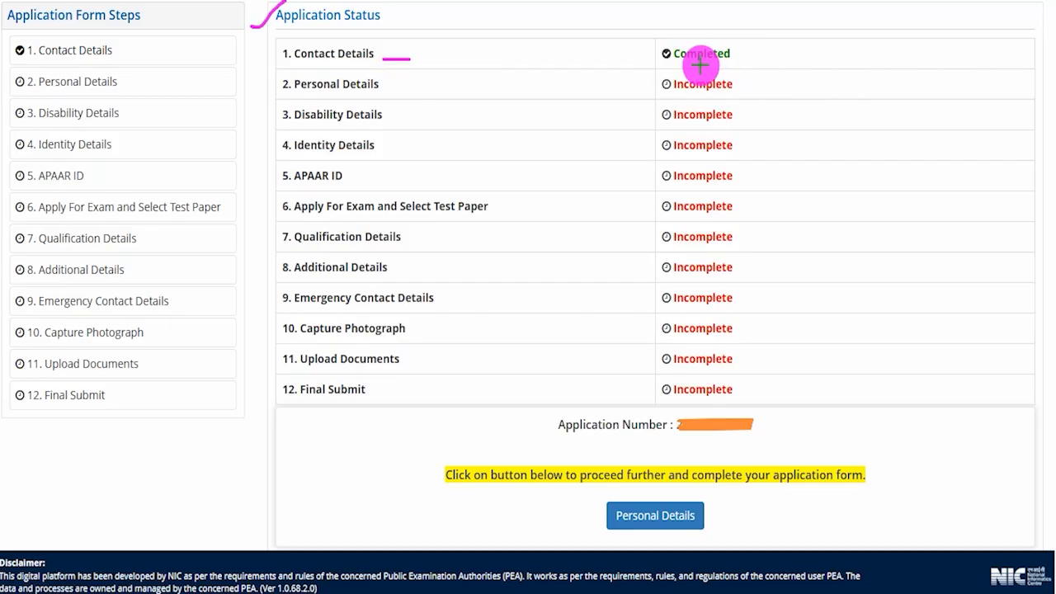
{"action": "left_click_drag", "start_coordinate": [687, 62], "coordinate": [736, 62]}
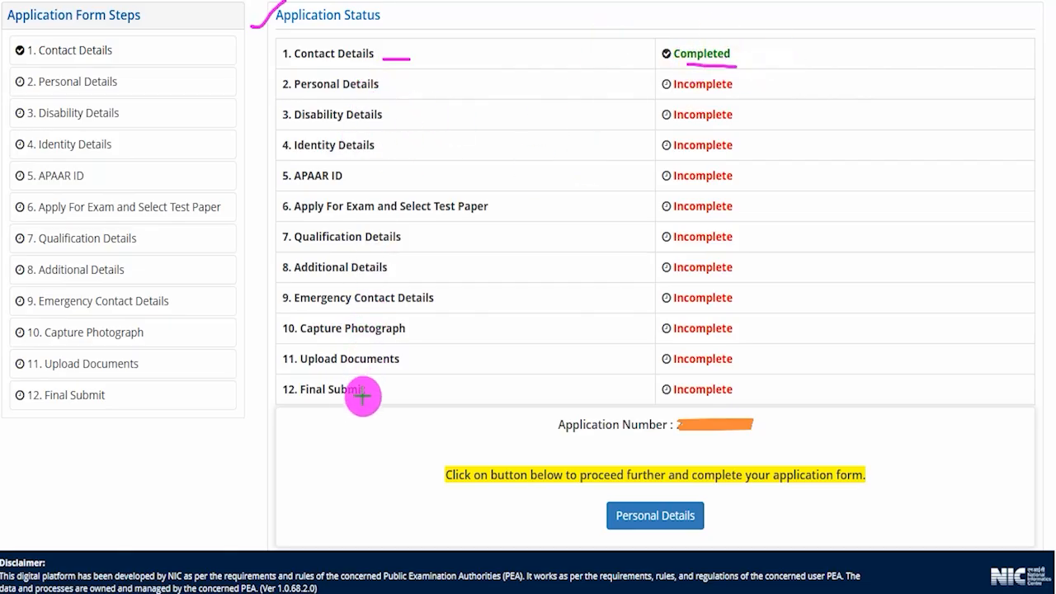
{"action": "left_click_drag", "start_coordinate": [291, 403], "coordinate": [328, 401]}
{"action": "left_click_drag", "start_coordinate": [397, 87], "coordinate": [421, 68]}
{"action": "left_click_drag", "start_coordinate": [405, 118], "coordinate": [430, 94]}
{"action": "left_click_drag", "start_coordinate": [406, 148], "coordinate": [433, 125]}
{"action": "left_click_drag", "start_coordinate": [405, 180], "coordinate": [440, 165]}
{"action": "left_click_drag", "start_coordinate": [493, 212], "coordinate": [532, 168]}
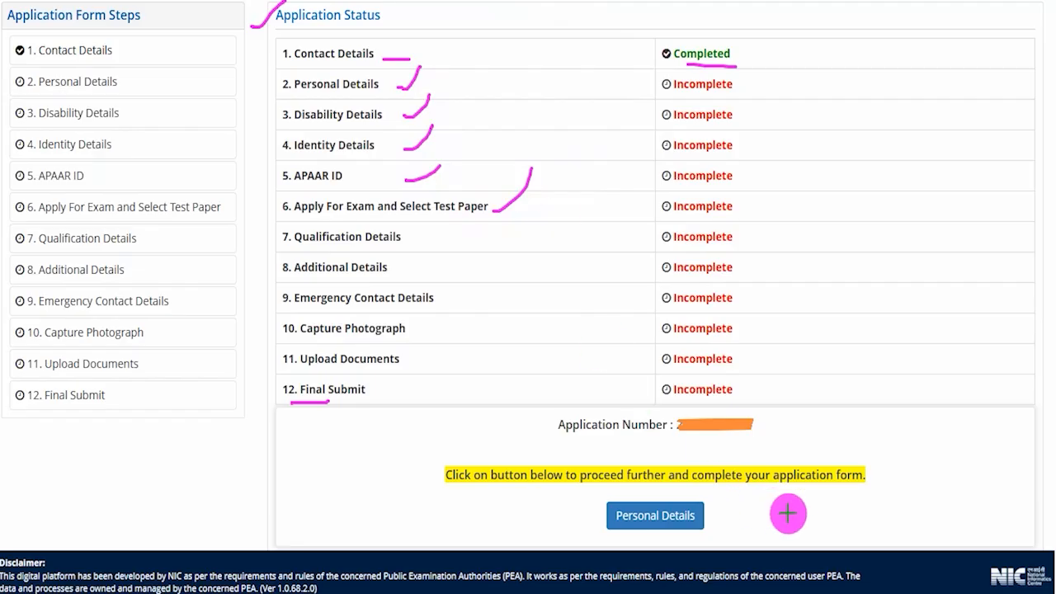
{"action": "left_click_drag", "start_coordinate": [874, 501], "coordinate": [705, 514]}
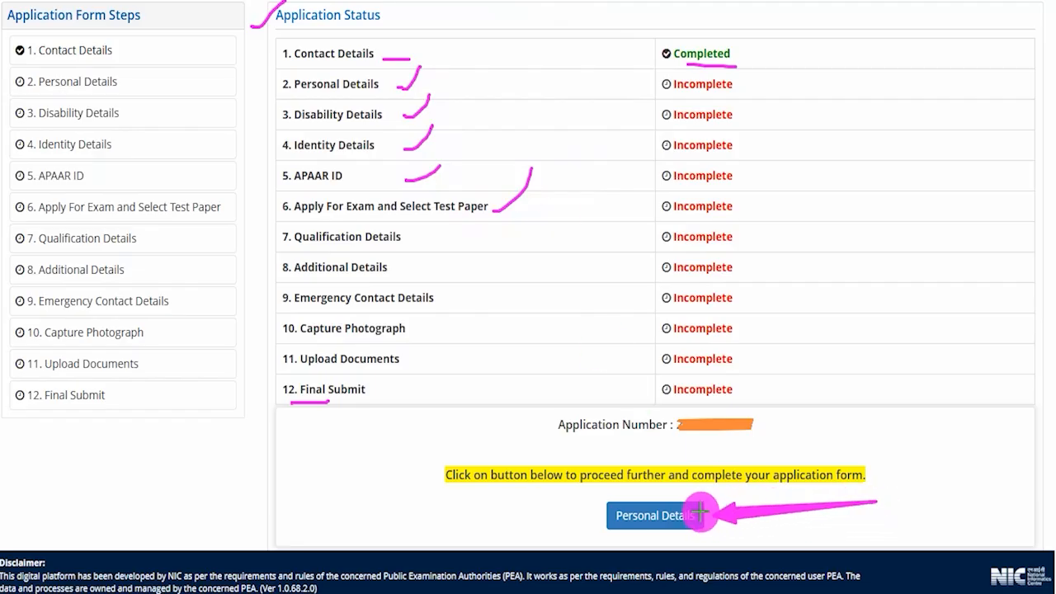
{"action": "left_click", "coordinate": [700, 512]}
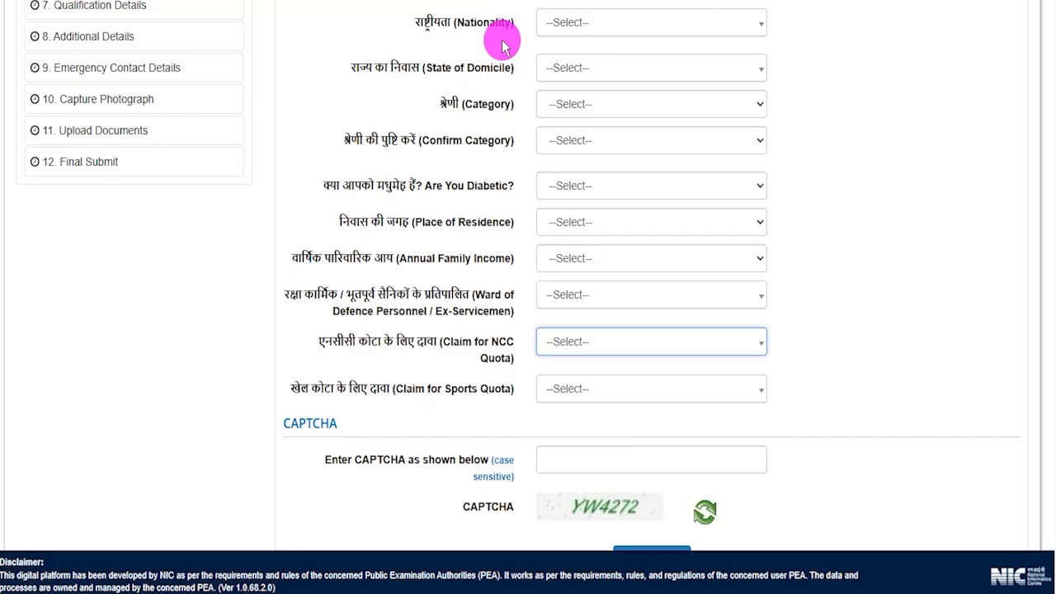
Set the nationality to Indian and the State of Domicile to UTTAR PRADESH
{"action": "left_click", "coordinate": [589, 24]}
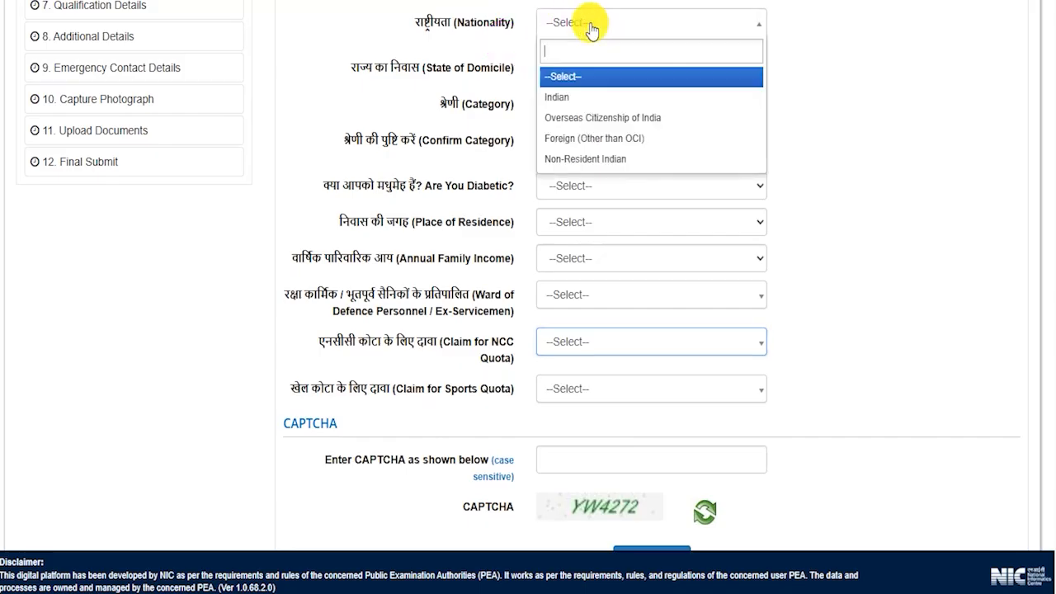
{"action": "left_click", "coordinate": [562, 97]}
{"action": "scroll", "coordinate": [476, 136], "scroll_direction": "down", "scroll_amount": 1}
{"action": "scroll", "coordinate": [464, 141], "scroll_direction": "up", "scroll_amount": 1}
{"action": "left_click_drag", "start_coordinate": [443, 66], "coordinate": [483, 70]}
{"action": "left_click", "coordinate": [554, 69]}
{"action": "scroll", "coordinate": [610, 186], "scroll_direction": "down", "scroll_amount": 8}
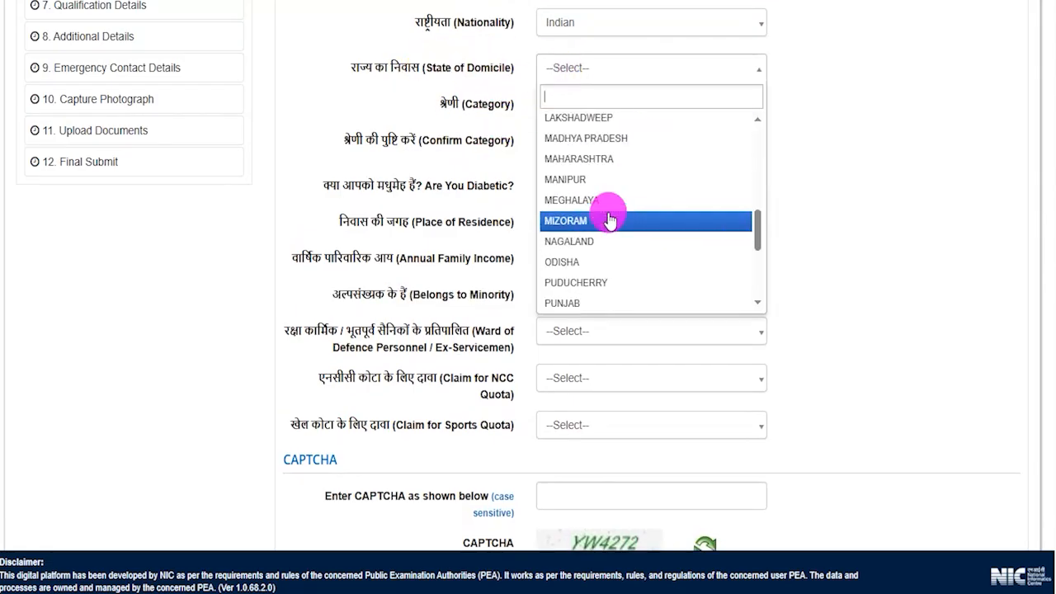
{"action": "left_click", "coordinate": [580, 199]}
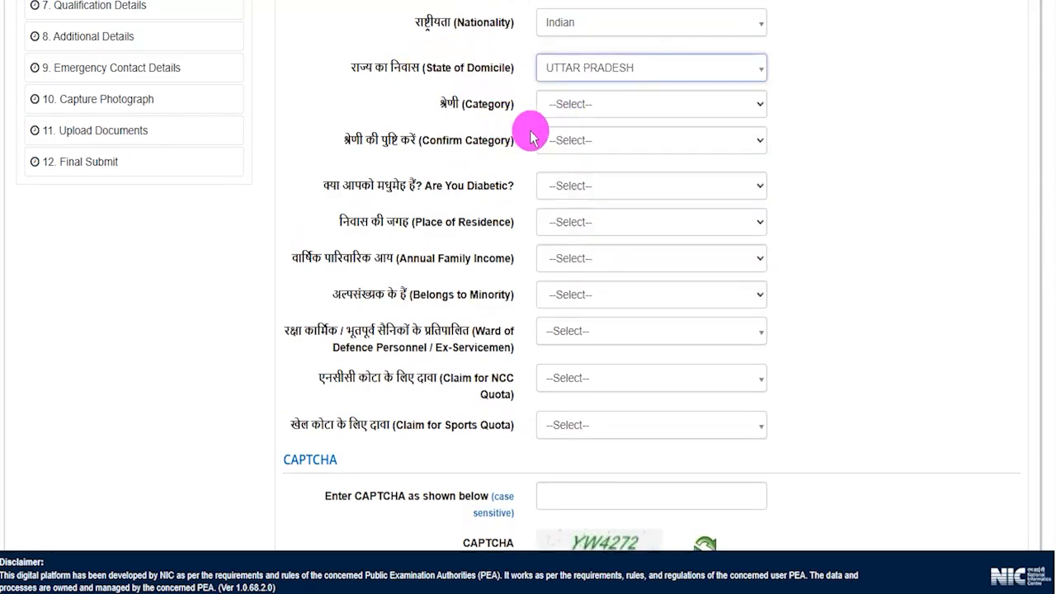
Set both Category and Confirm Category to SC
{"action": "left_click", "coordinate": [555, 104]}
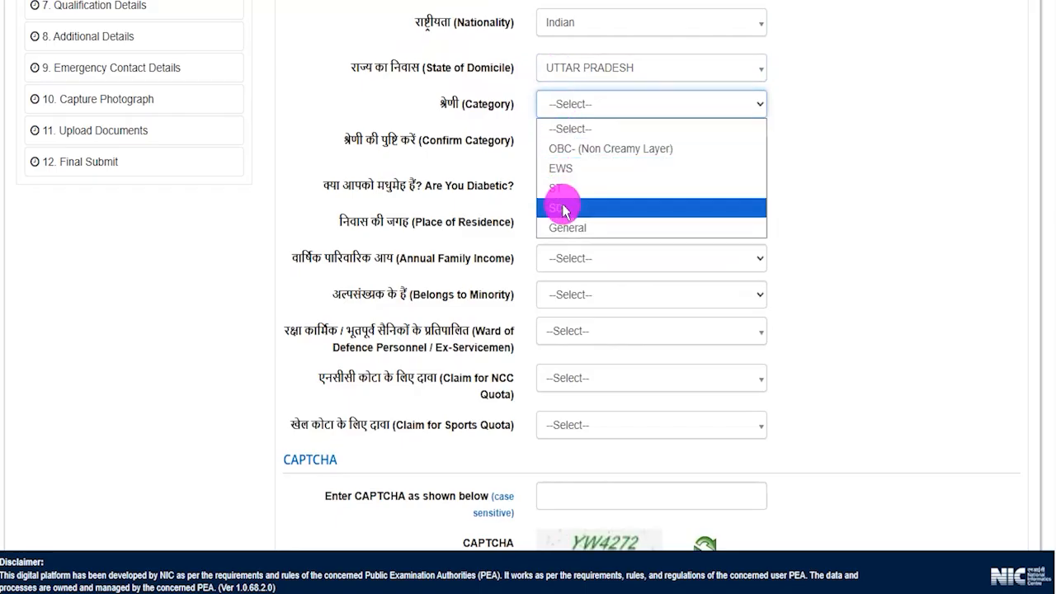
{"action": "left_click", "coordinate": [563, 212]}
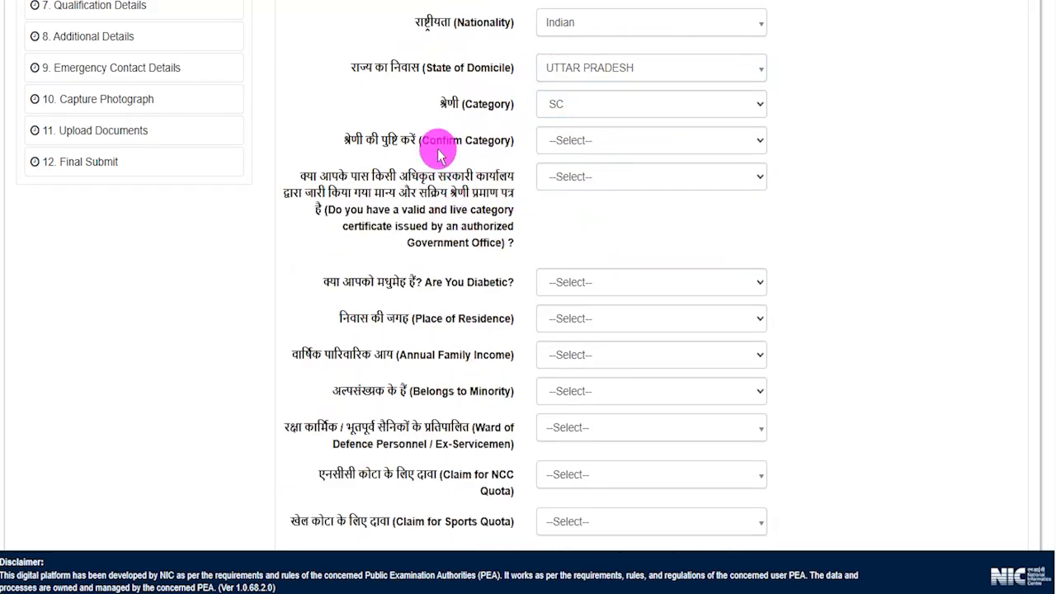
{"action": "left_click_drag", "start_coordinate": [371, 145], "coordinate": [452, 140]}
{"action": "left_click", "coordinate": [575, 141]}
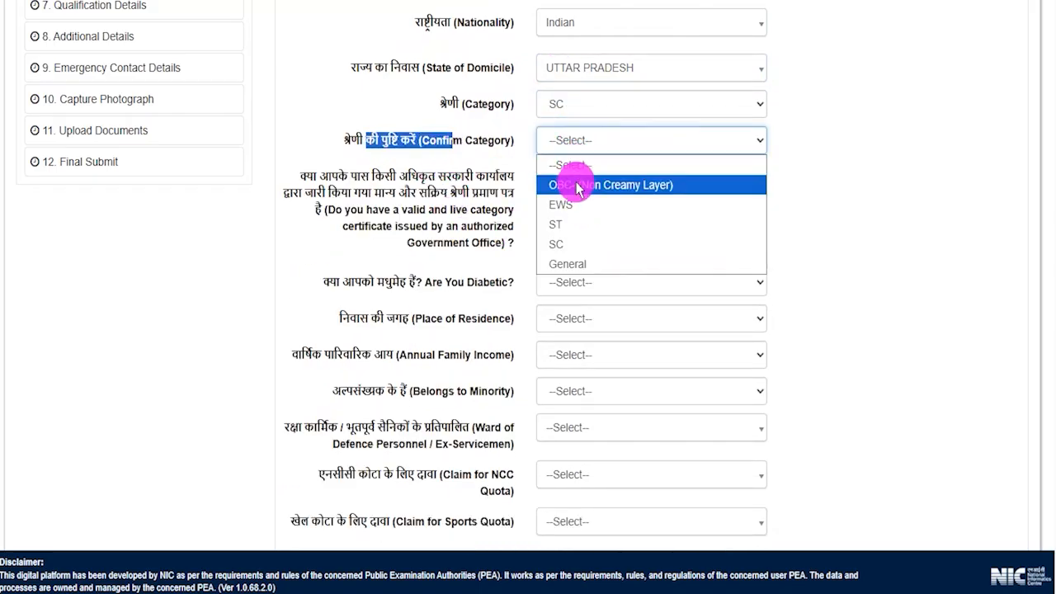
{"action": "left_click", "coordinate": [584, 240]}
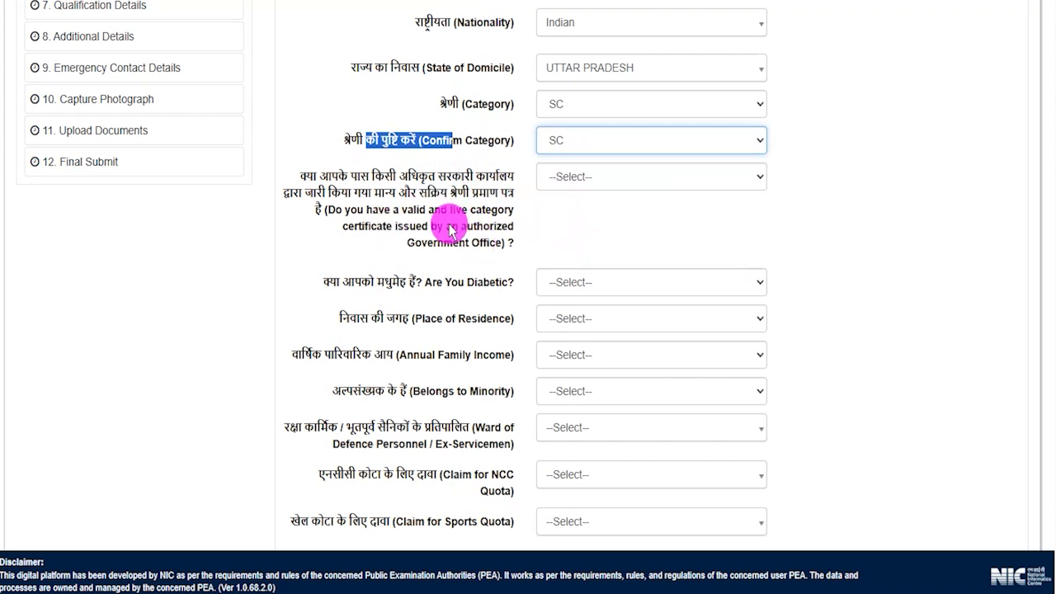
Answer Yes to having a valid and live category certificate, and highlight the Category Certificate ID / Number label
{"action": "left_click_drag", "start_coordinate": [384, 194], "coordinate": [426, 194]}
{"action": "left_click", "coordinate": [589, 183]}
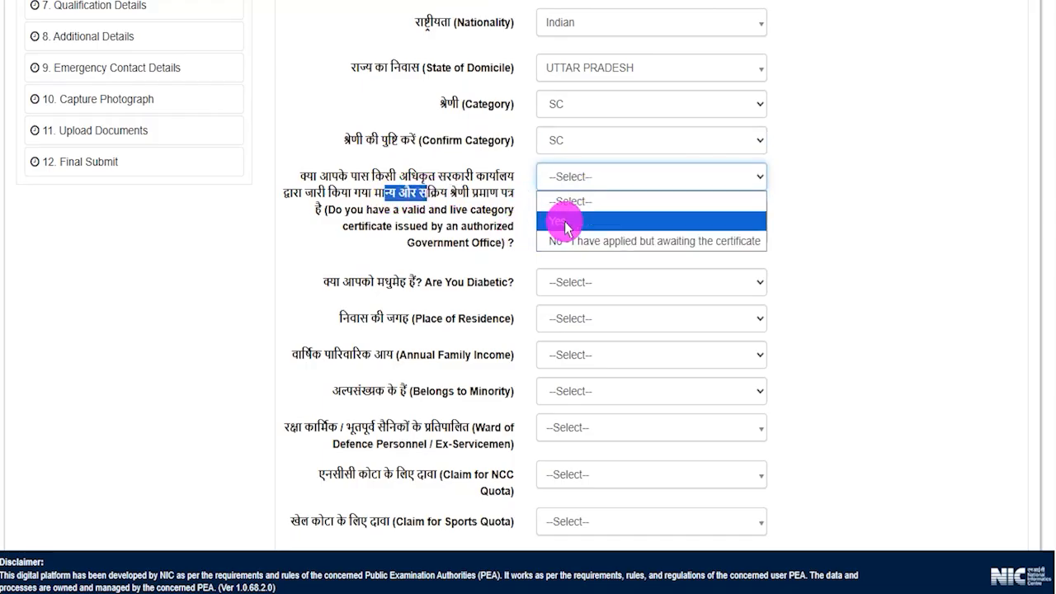
{"action": "left_click", "coordinate": [564, 222]}
{"action": "left_click_drag", "start_coordinate": [383, 272], "coordinate": [450, 290]}
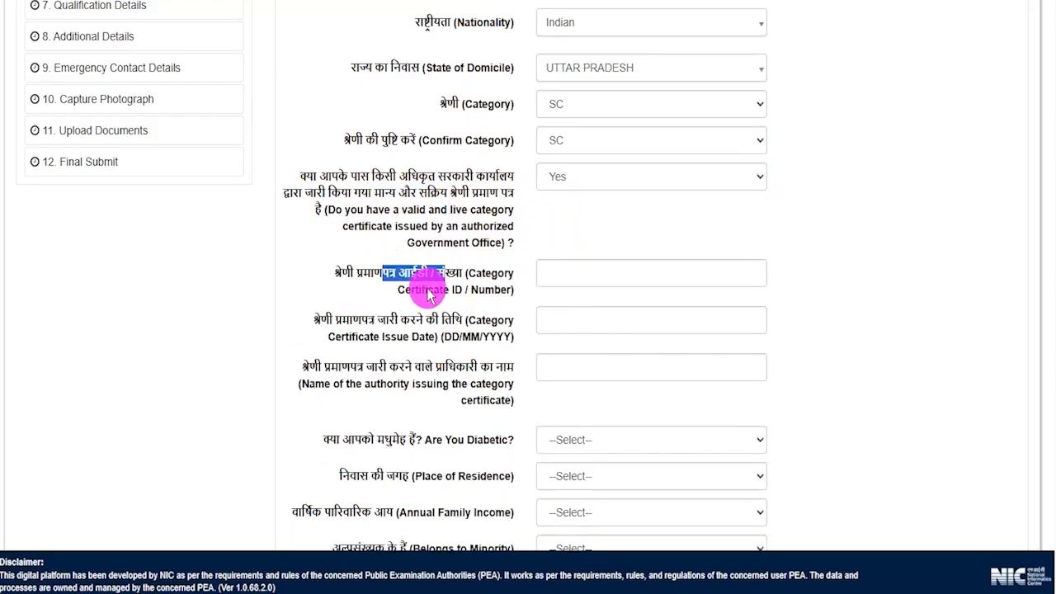
{"action": "left_click", "coordinate": [511, 288]}
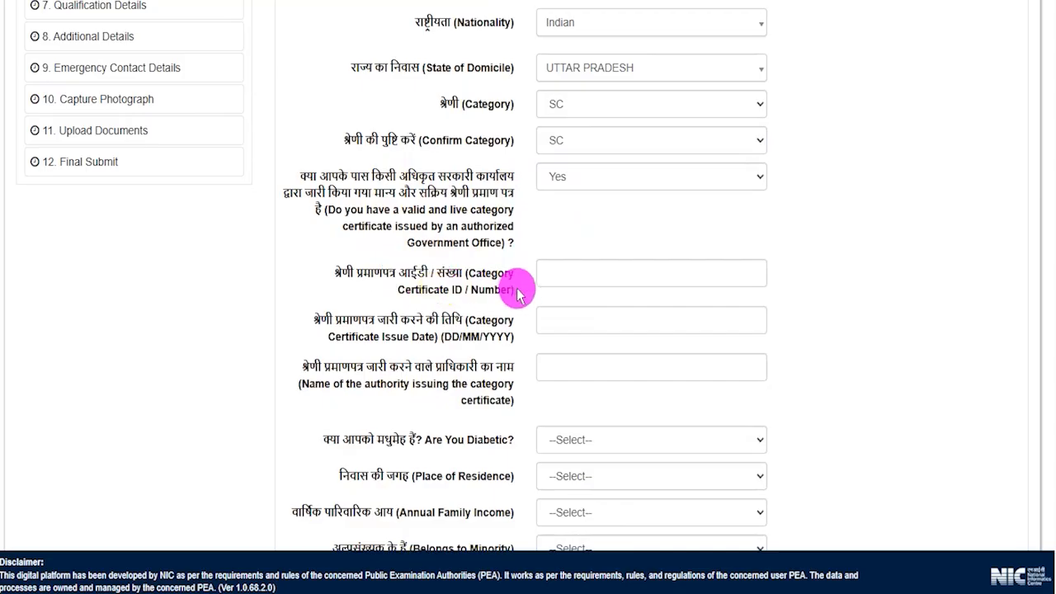
Point out the Category Certificate Issue Date and issuing authority name fields without filling them in
{"action": "double_click", "coordinate": [410, 326]}
{"action": "left_click", "coordinate": [546, 320]}
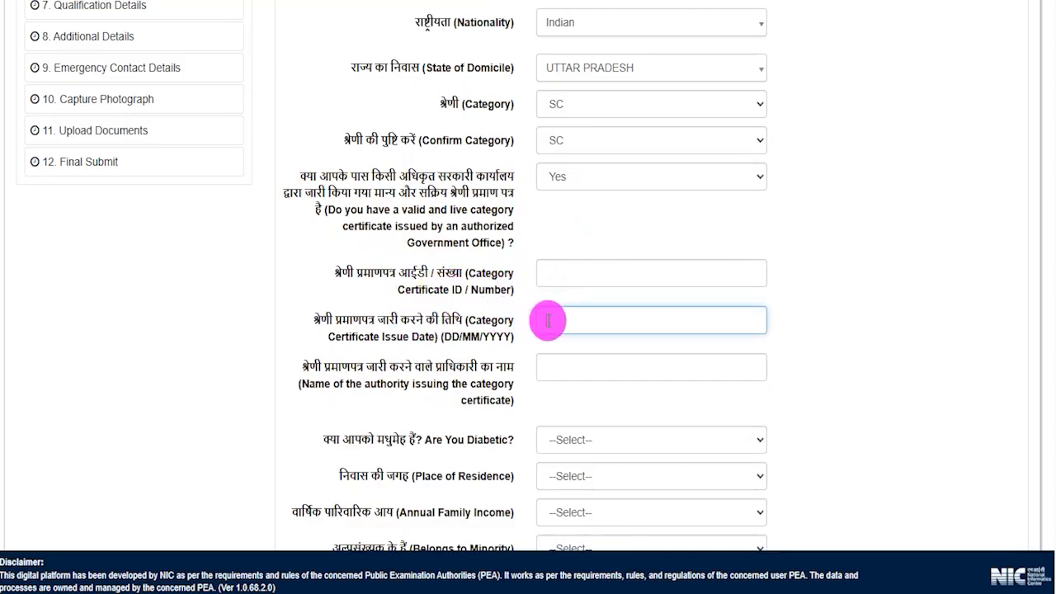
{"action": "left_click_drag", "start_coordinate": [356, 367], "coordinate": [411, 369]}
{"action": "left_click", "coordinate": [557, 373]}
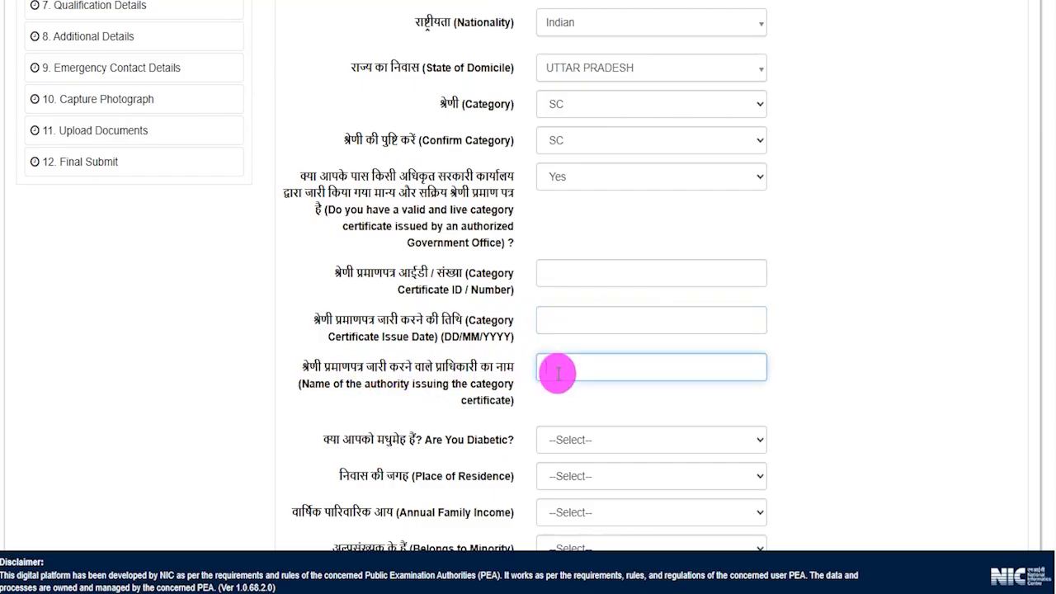
Change both Category and Confirm Category to General
{"action": "left_click", "coordinate": [580, 105]}
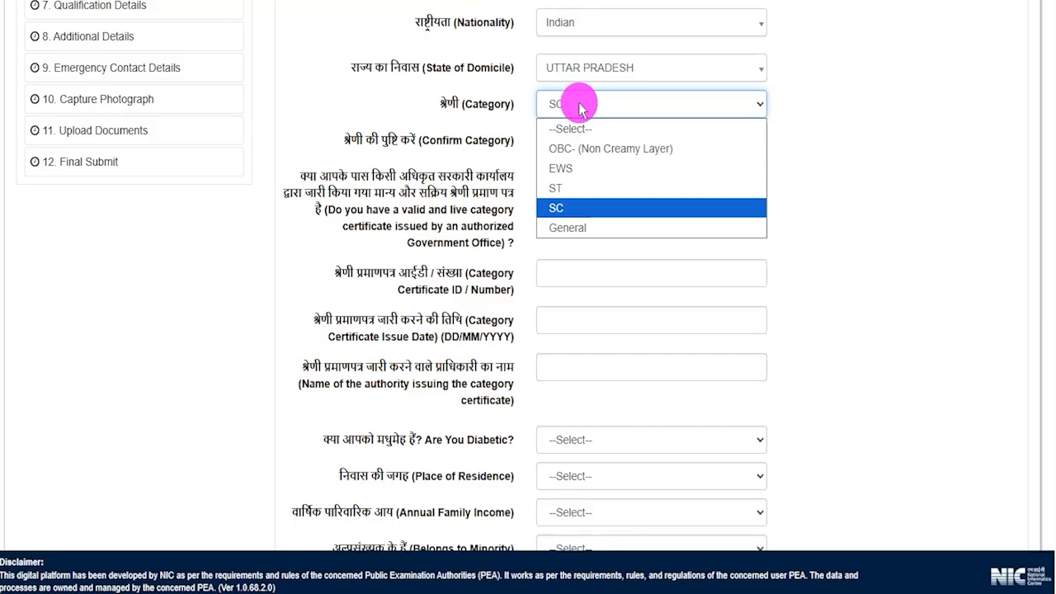
{"action": "left_click", "coordinate": [570, 227]}
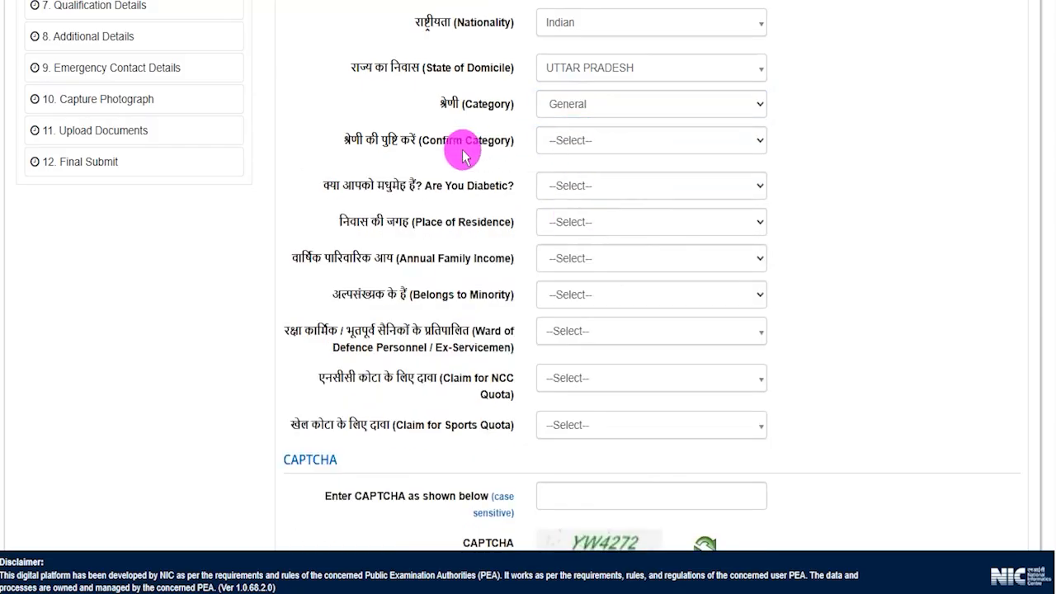
{"action": "left_click", "coordinate": [571, 142]}
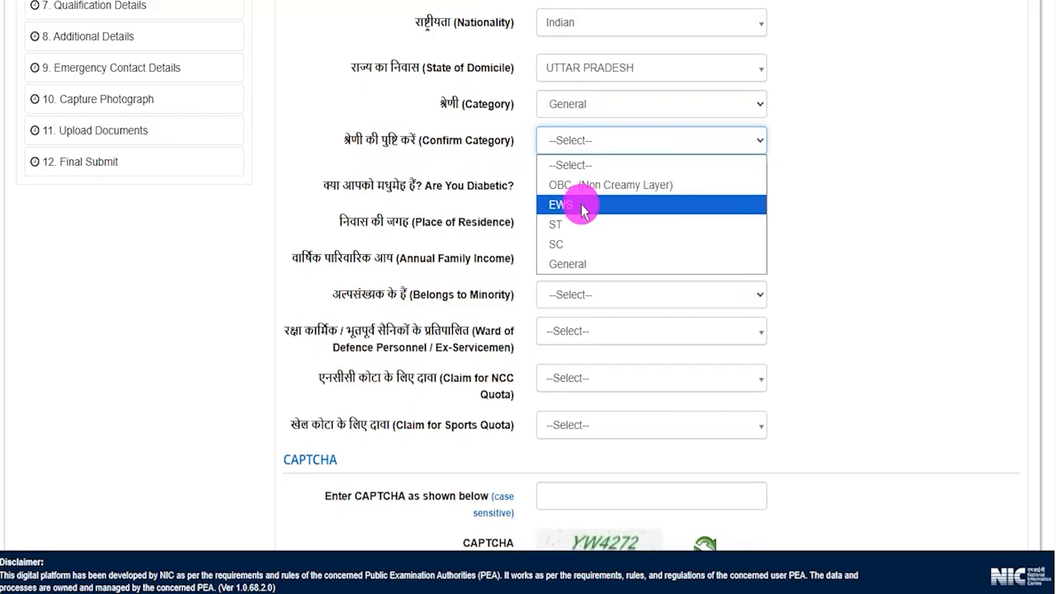
{"action": "left_click", "coordinate": [568, 263]}
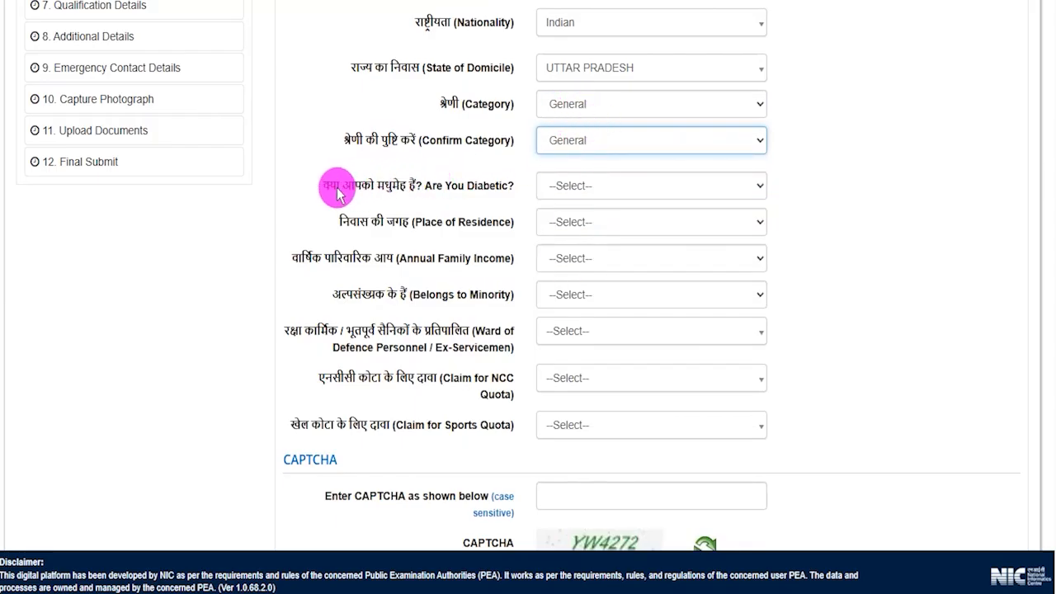
Highlight the diabetic question, try the answer Yes, and set the answer to No
{"action": "left_click_drag", "start_coordinate": [345, 186], "coordinate": [446, 186]}
{"action": "left_click", "coordinate": [566, 186]}
{"action": "left_click", "coordinate": [566, 227]}
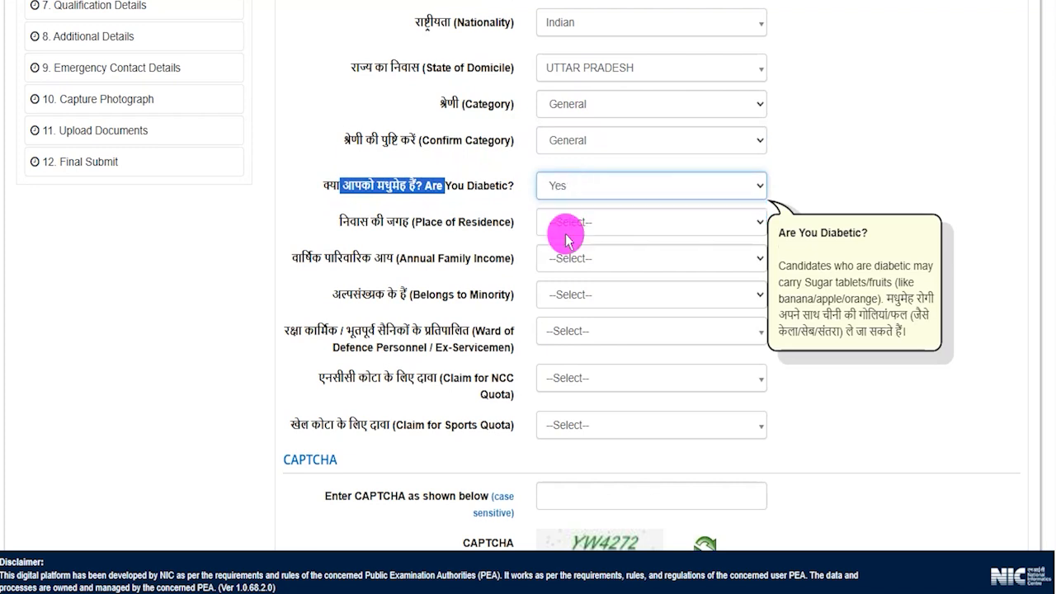
{"action": "left_click", "coordinate": [570, 193]}
{"action": "left_click", "coordinate": [549, 237]}
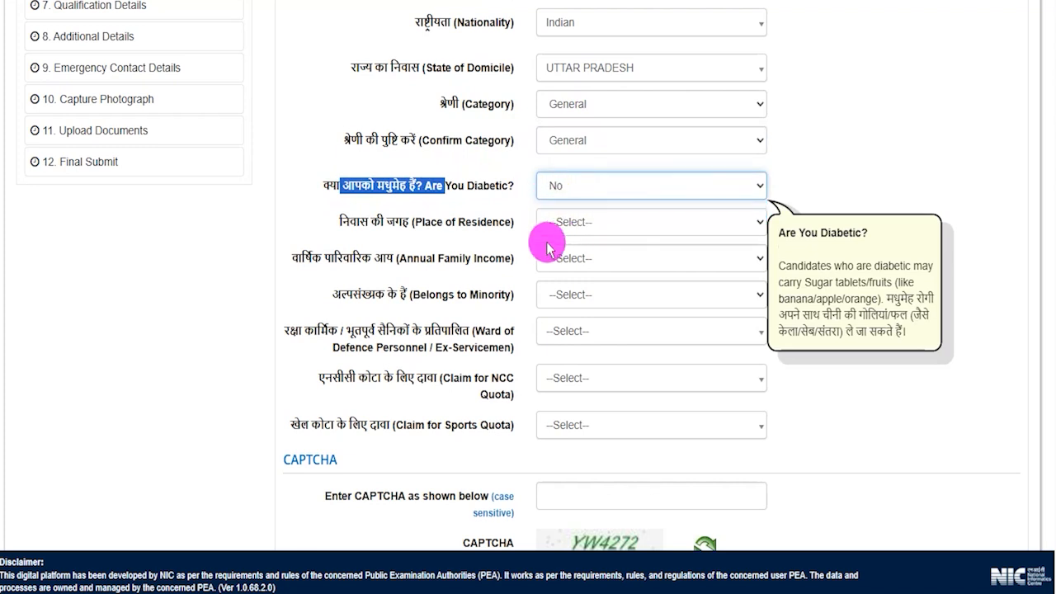
{"action": "left_click_drag", "start_coordinate": [350, 223], "coordinate": [414, 222]}
{"action": "left_click", "coordinate": [593, 226]}
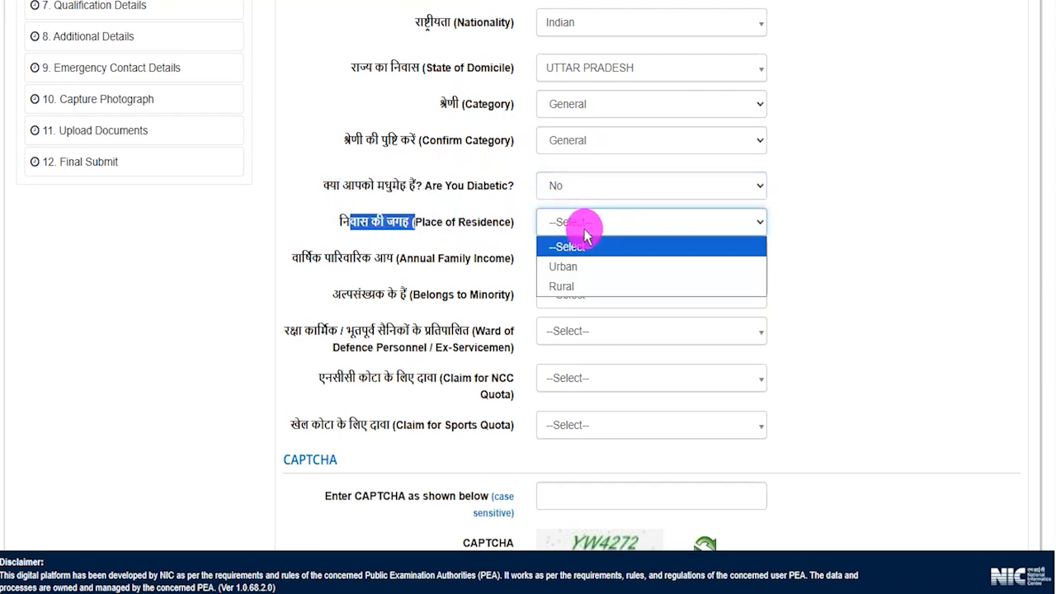
{"action": "left_click", "coordinate": [569, 289]}
{"action": "left_click_drag", "start_coordinate": [325, 258], "coordinate": [433, 258]}
{"action": "left_click", "coordinate": [555, 270]}
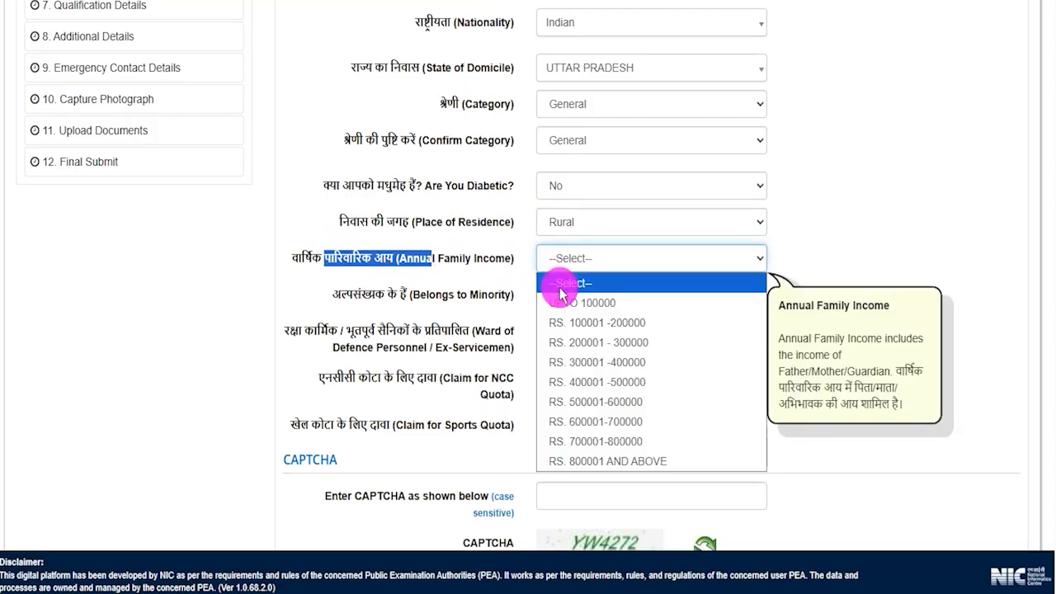
{"action": "left_click", "coordinate": [606, 358]}
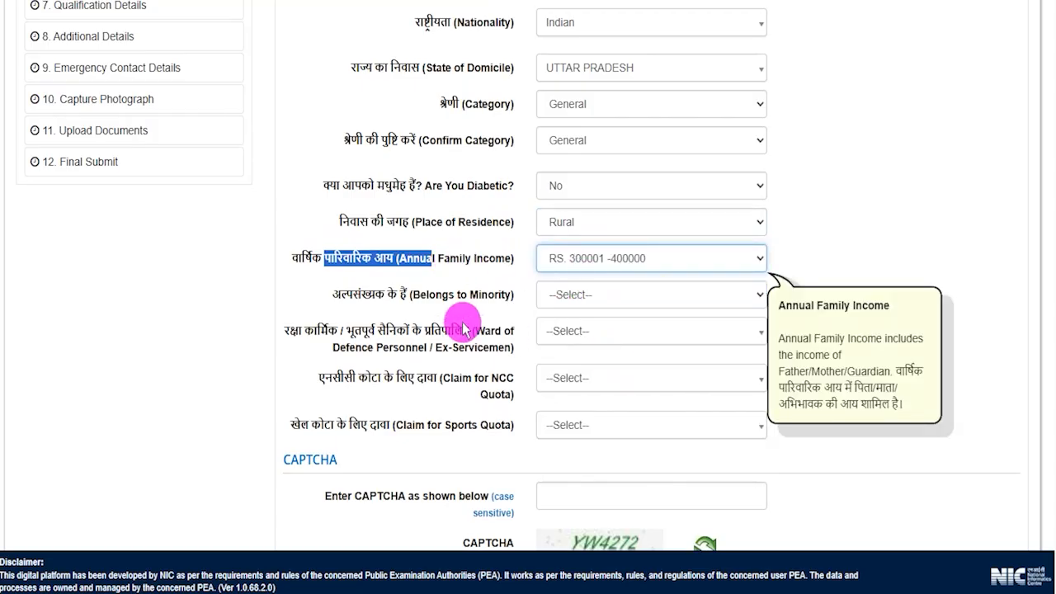
Answer Yes to Belongs to Minority to review the Religious Minority options, and set the answer back to No
{"action": "left_click_drag", "start_coordinate": [361, 295], "coordinate": [467, 295]}
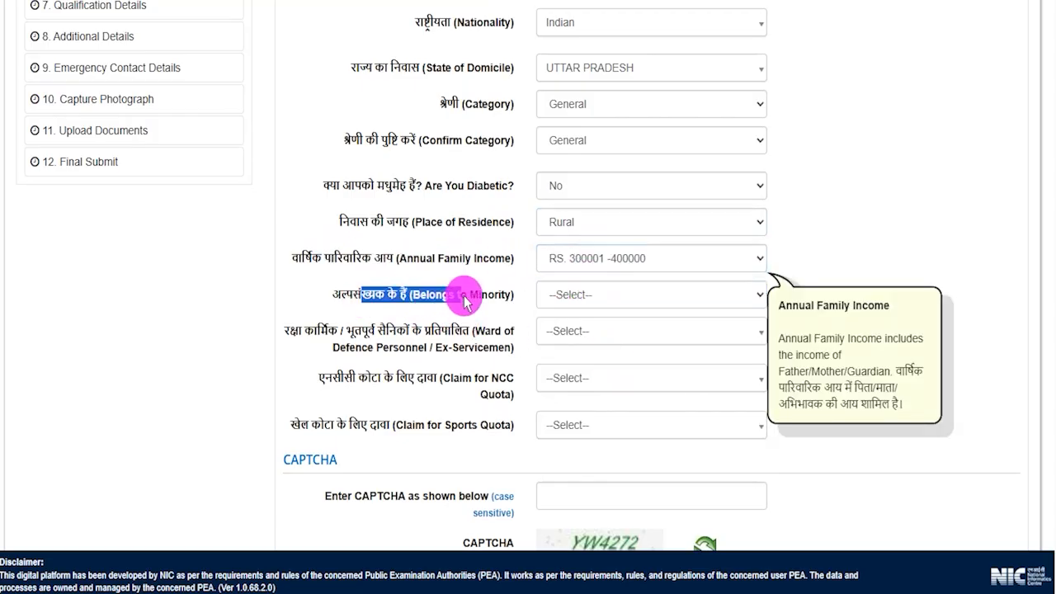
{"action": "left_click", "coordinate": [566, 294]}
{"action": "left_click", "coordinate": [566, 339]}
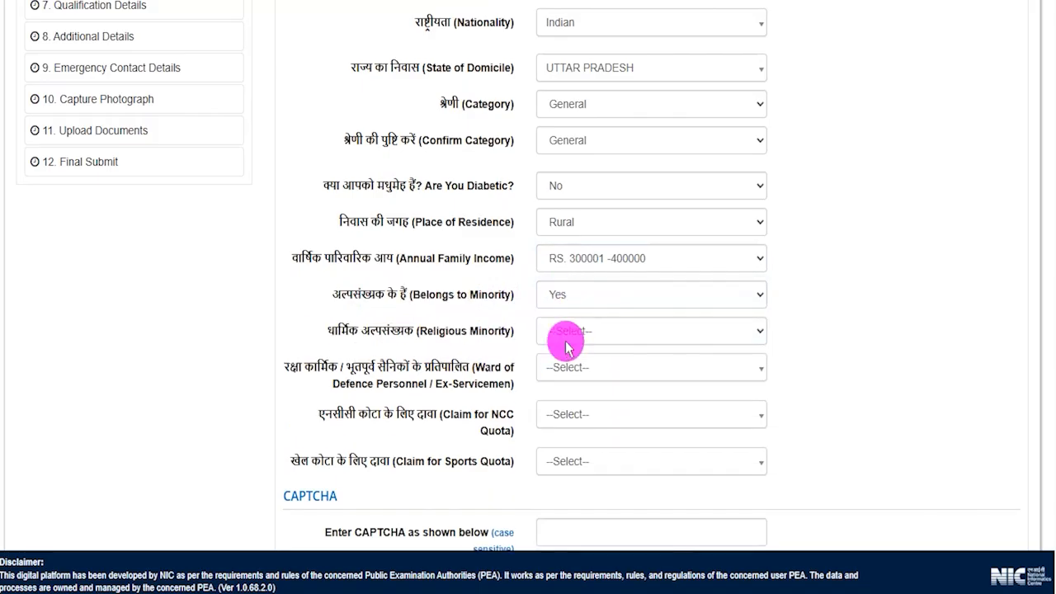
{"action": "left_click_drag", "start_coordinate": [381, 333], "coordinate": [432, 332]}
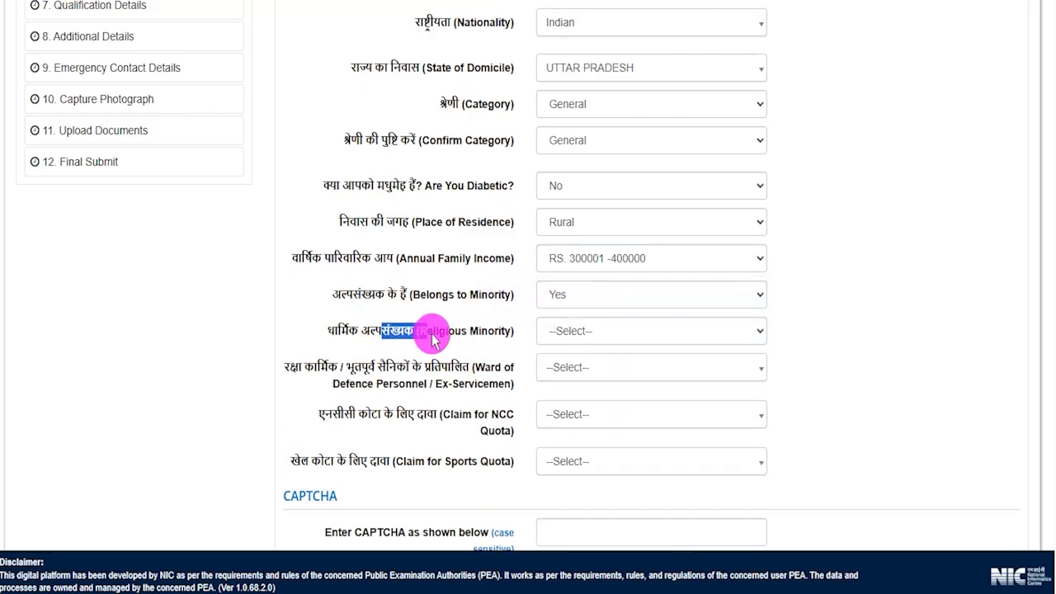
{"action": "left_click", "coordinate": [575, 335]}
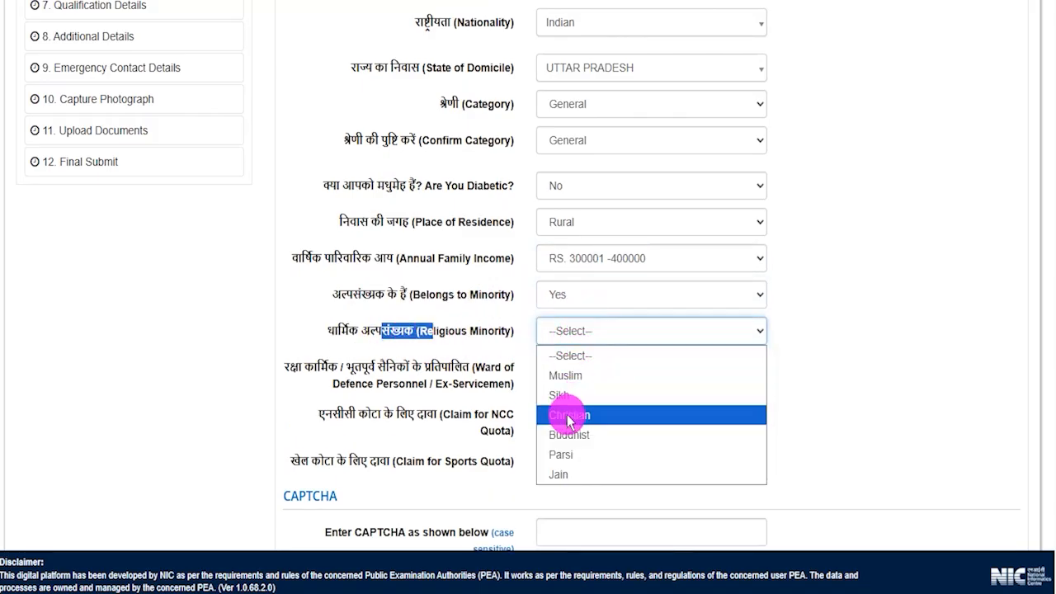
{"action": "left_click", "coordinate": [565, 301]}
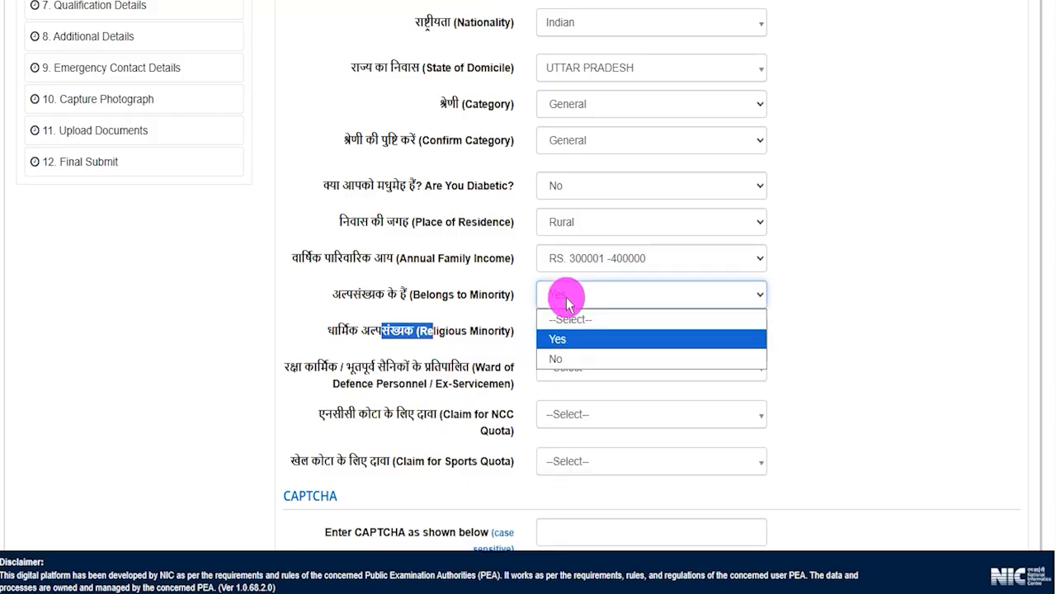
{"action": "left_click", "coordinate": [552, 354]}
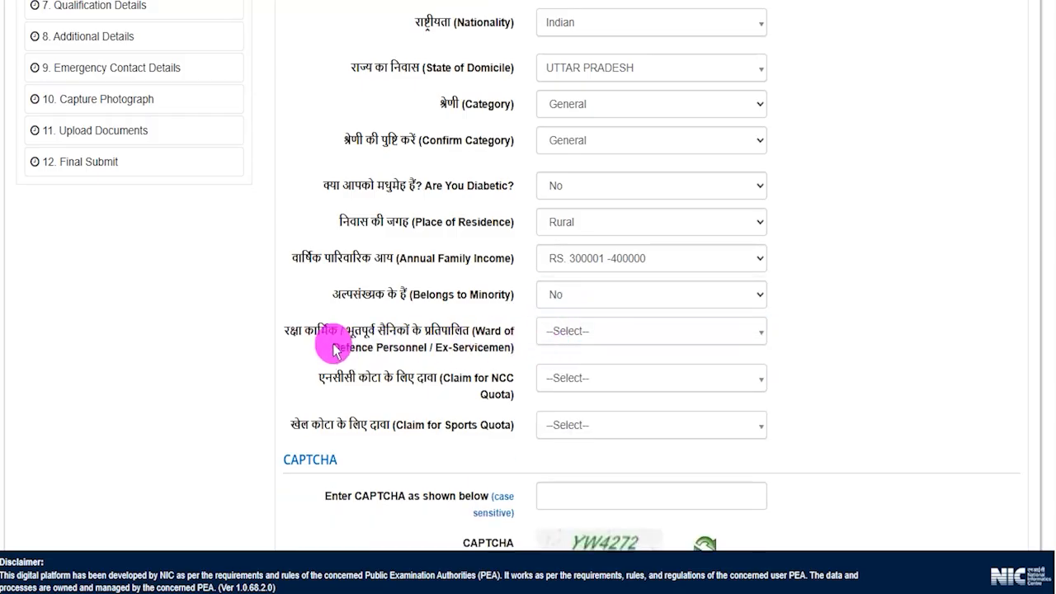
Try Yes for Ward of Defence Personnel / Ex-Servicemen and set the answer to No
{"action": "left_click_drag", "start_coordinate": [295, 335], "coordinate": [449, 330]}
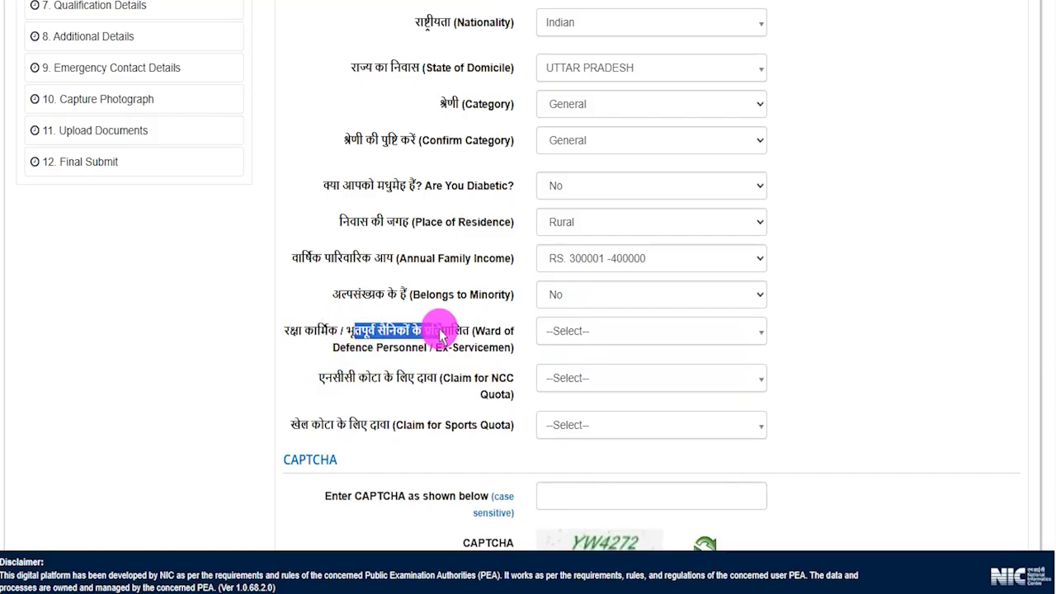
{"action": "left_click", "coordinate": [547, 331]}
{"action": "left_click", "coordinate": [551, 405]}
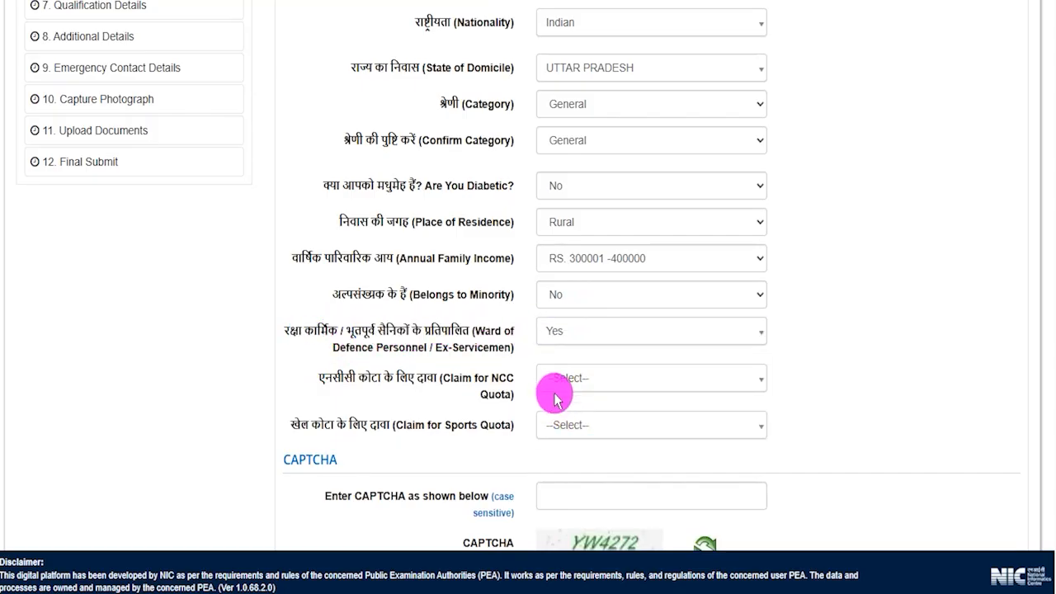
{"action": "left_click", "coordinate": [566, 338]}
{"action": "left_click", "coordinate": [554, 425]}
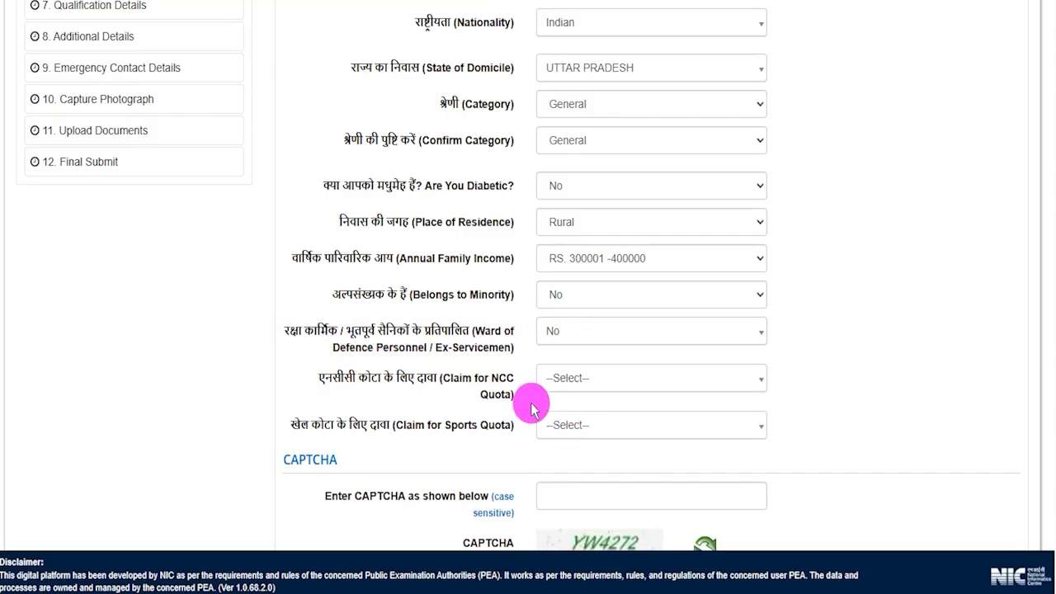
Highlight the Claim for NCC Quota question and set its answer to No
{"action": "left_click_drag", "start_coordinate": [348, 379], "coordinate": [561, 388]}
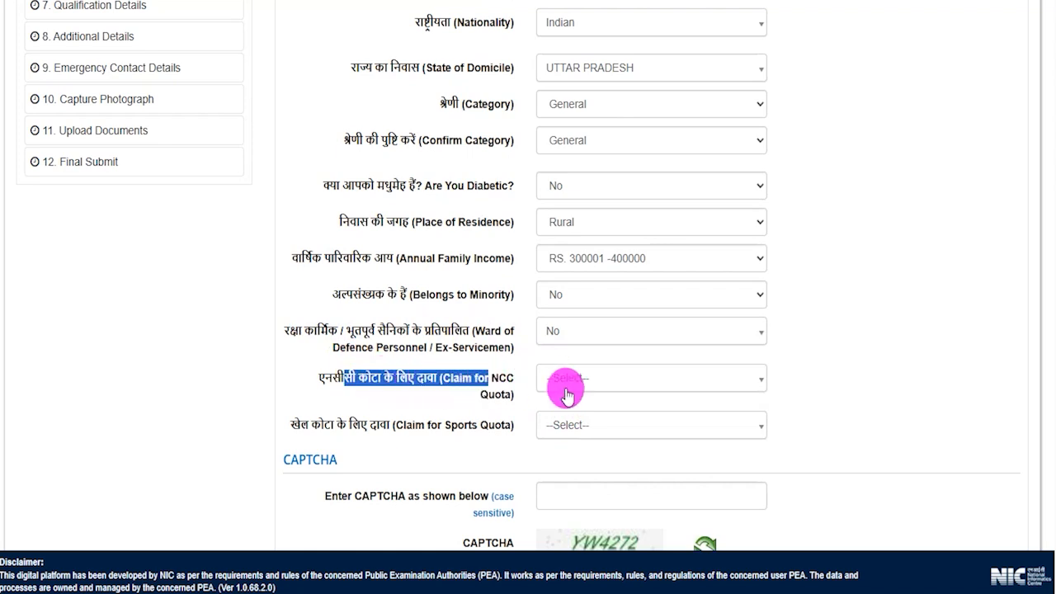
{"action": "left_click", "coordinate": [561, 385]}
{"action": "left_click", "coordinate": [554, 453]}
{"action": "left_click", "coordinate": [560, 377]}
{"action": "left_click", "coordinate": [556, 460]}
Highlight the Claim for Sports Quota question and set its answer to No
{"action": "left_click_drag", "start_coordinate": [419, 427], "coordinate": [575, 424]}
{"action": "left_click", "coordinate": [575, 424]}
{"action": "left_click", "coordinate": [551, 499]}
{"action": "left_click", "coordinate": [563, 427]}
{"action": "left_click", "coordinate": [549, 519]}
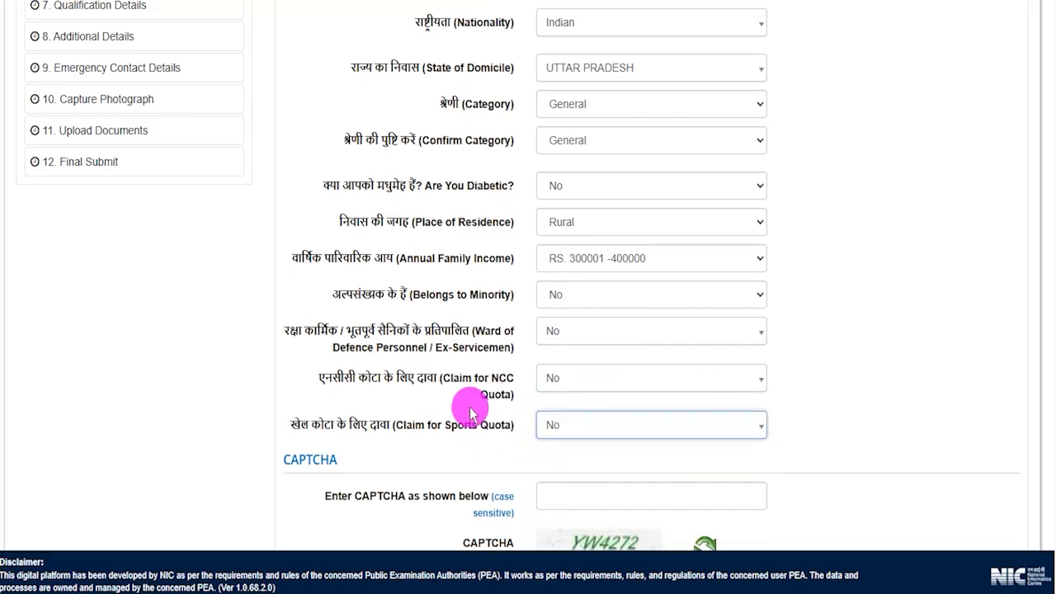
Mark the CAPTCHA and its entry field, and save the Personal Details to continue to Disability Details
{"action": "scroll", "coordinate": [471, 403], "scroll_direction": "down", "scroll_amount": 3}
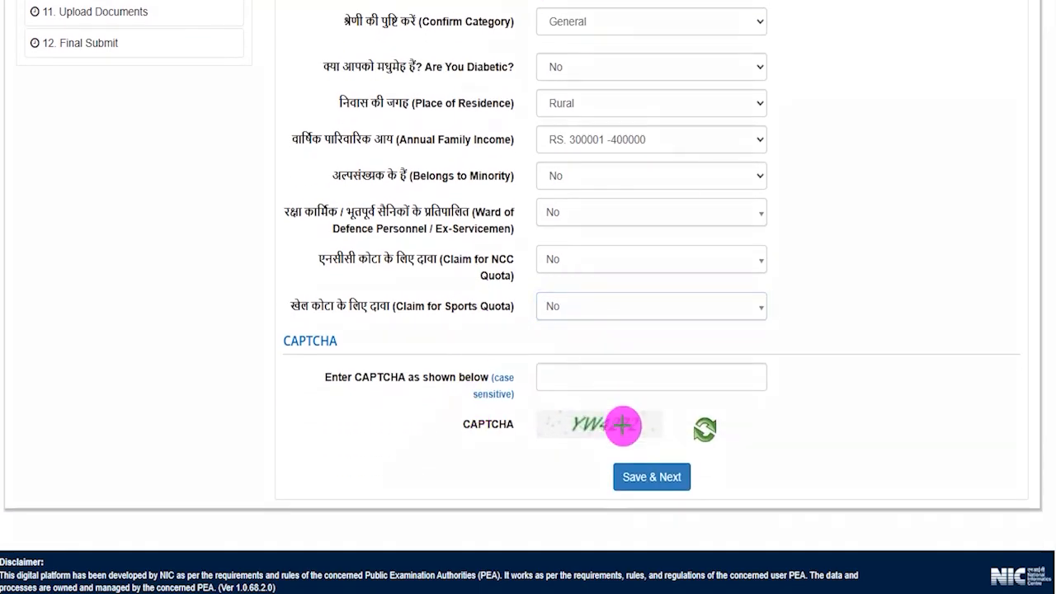
{"action": "left_click_drag", "start_coordinate": [583, 431], "coordinate": [642, 431]}
{"action": "left_click_drag", "start_coordinate": [586, 375], "coordinate": [628, 321]}
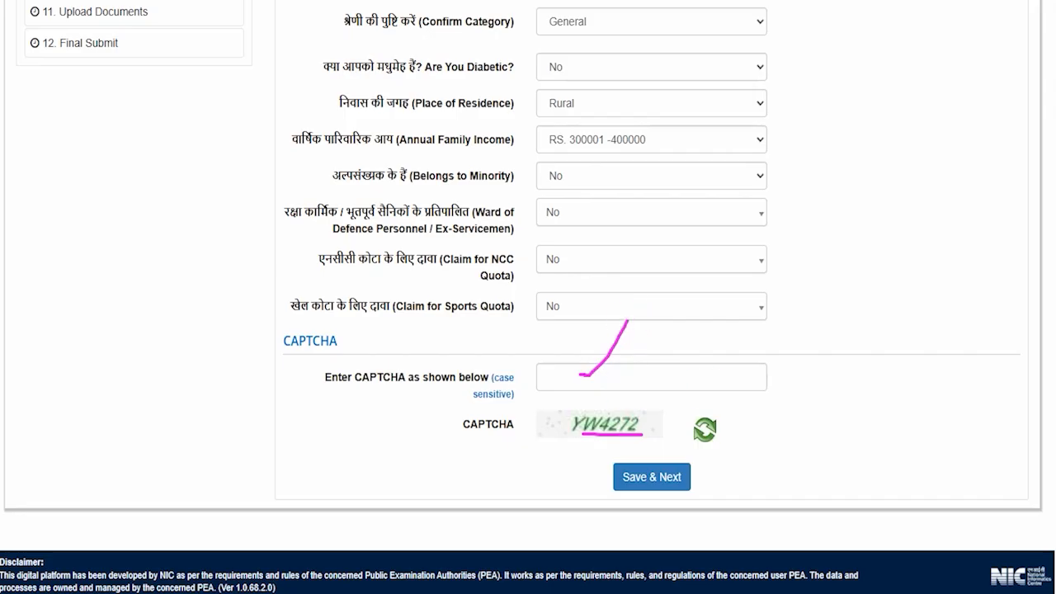
{"action": "left_click_drag", "start_coordinate": [920, 455], "coordinate": [699, 477]}
{"action": "left_click", "coordinate": [681, 475]}
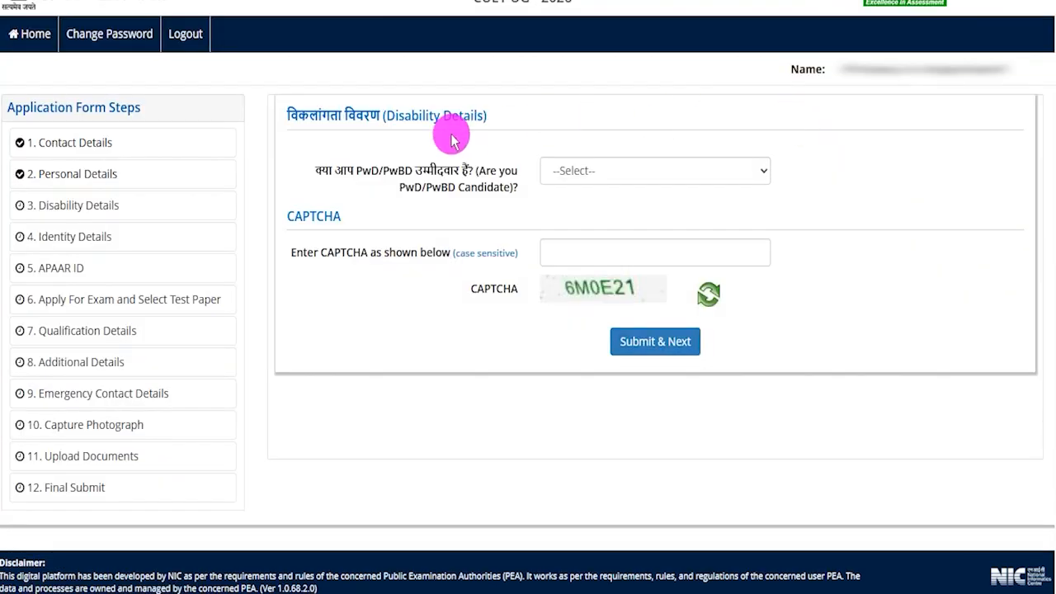
Review the answers to the PwD/PwBD candidate question, and mark where the CAPTCHA is entered and the Disability Details are submitted
{"action": "left_click_drag", "start_coordinate": [357, 176], "coordinate": [372, 176]}
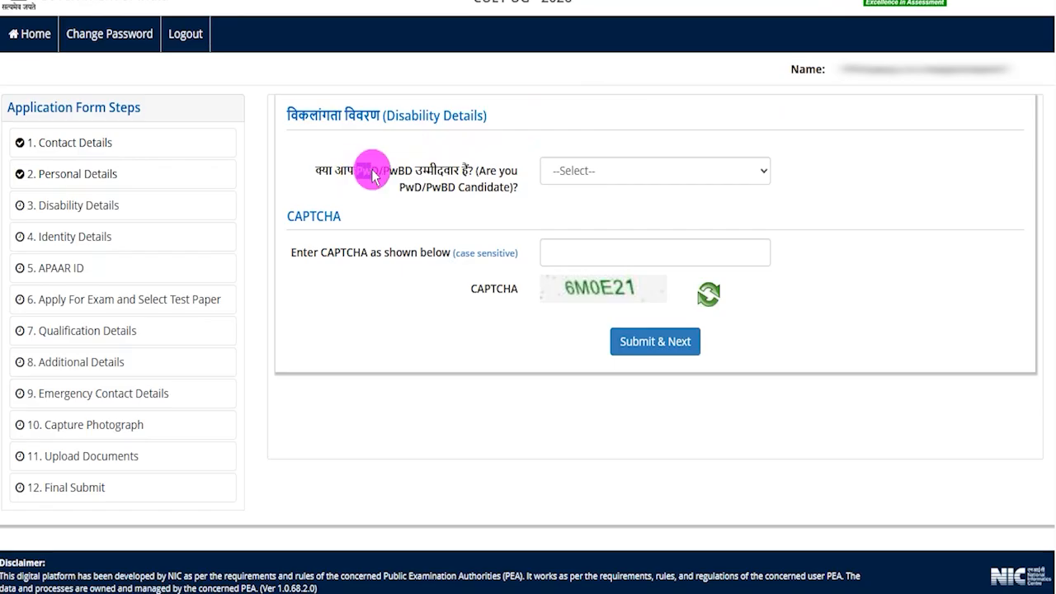
{"action": "left_click", "coordinate": [565, 170]}
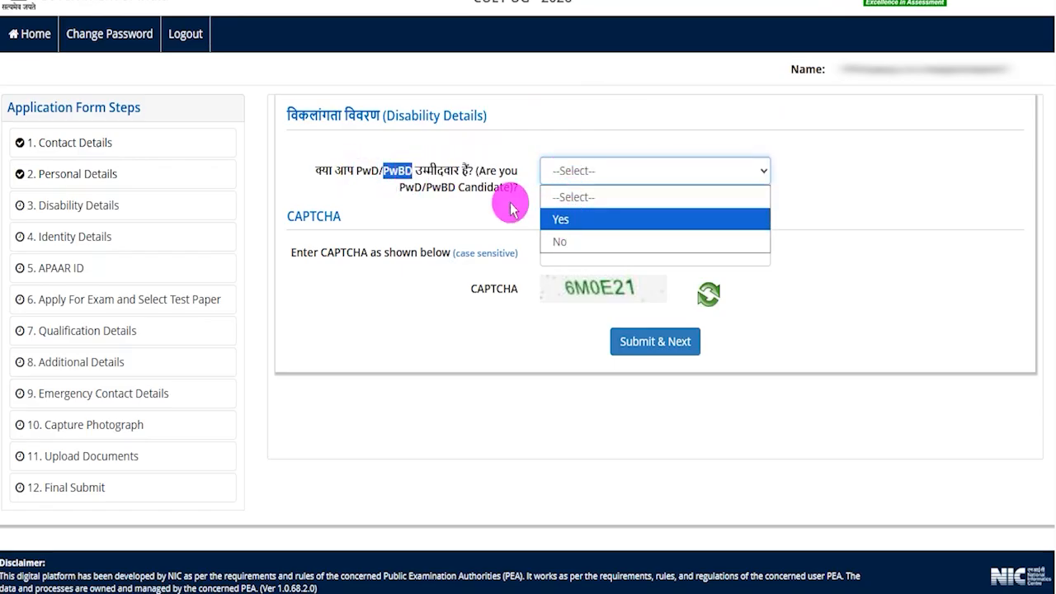
{"action": "left_click", "coordinate": [447, 194]}
{"action": "left_click_drag", "start_coordinate": [568, 302], "coordinate": [640, 298]}
{"action": "left_click_drag", "start_coordinate": [589, 260], "coordinate": [625, 221]}
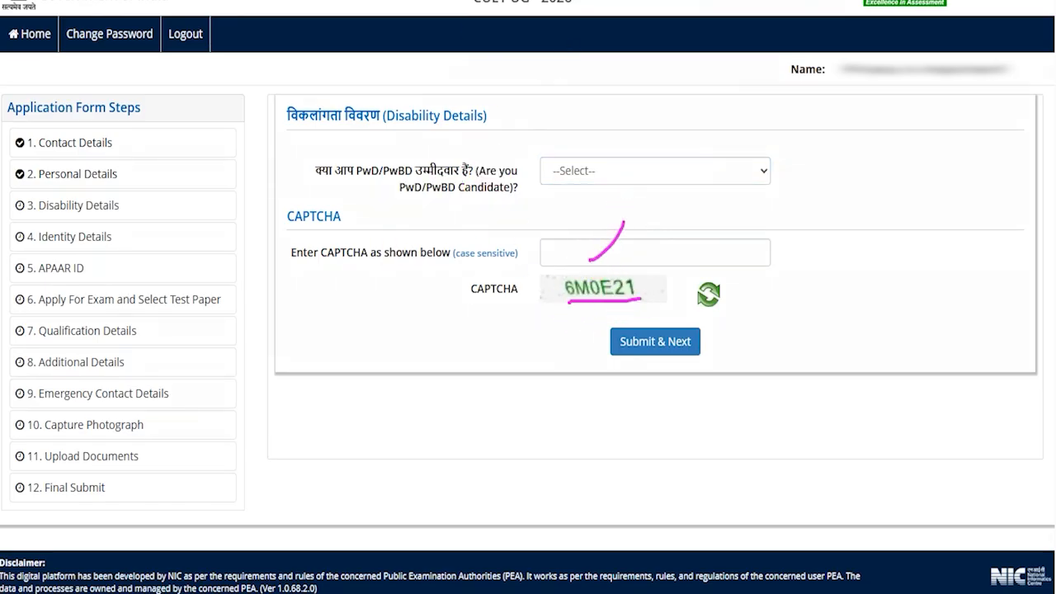
{"action": "mouse_move", "coordinate": [886, 308]}
{"action": "left_mouse_down"}
{"action": "mouse_move", "coordinate": [754, 313]}
{"action": "mouse_move", "coordinate": [707, 338]}
{"action": "left_mouse_up"}
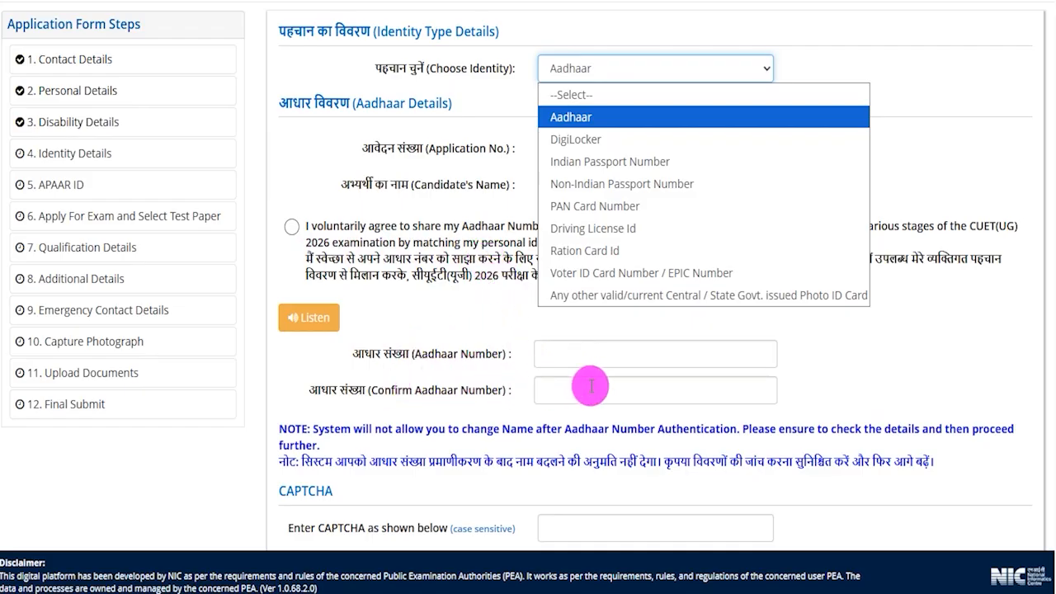
Mark the CAPTCHA, its entry field and the point of submission at the end of the Identity Details form
{"action": "scroll", "coordinate": [591, 386], "scroll_direction": "down", "scroll_amount": 3}
{"action": "left_click_drag", "start_coordinate": [585, 371], "coordinate": [624, 371]}
{"action": "left_click_drag", "start_coordinate": [580, 319], "coordinate": [613, 284]}
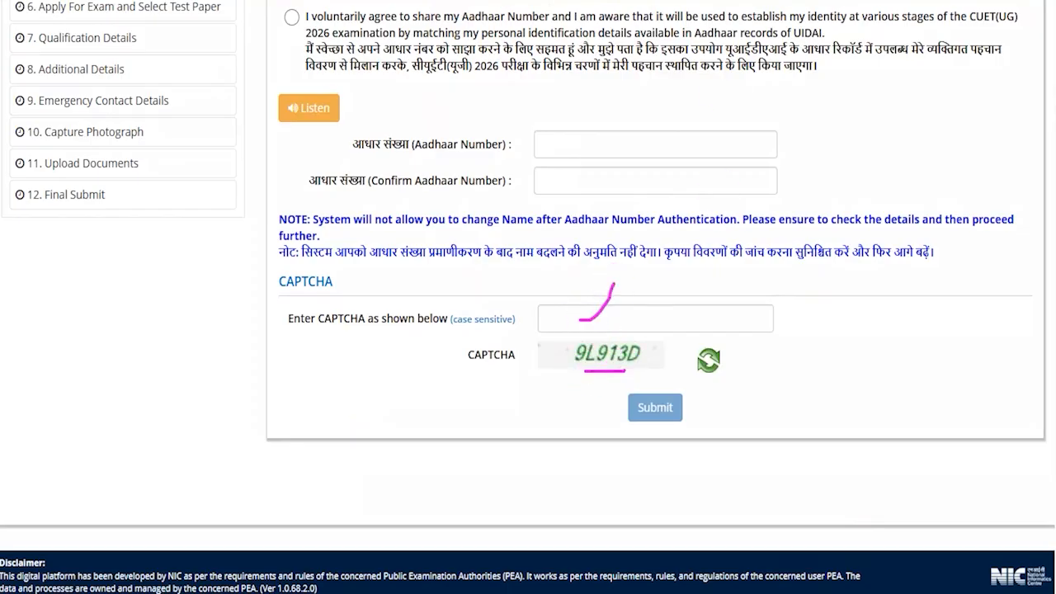
{"action": "left_click_drag", "start_coordinate": [897, 393], "coordinate": [681, 406]}
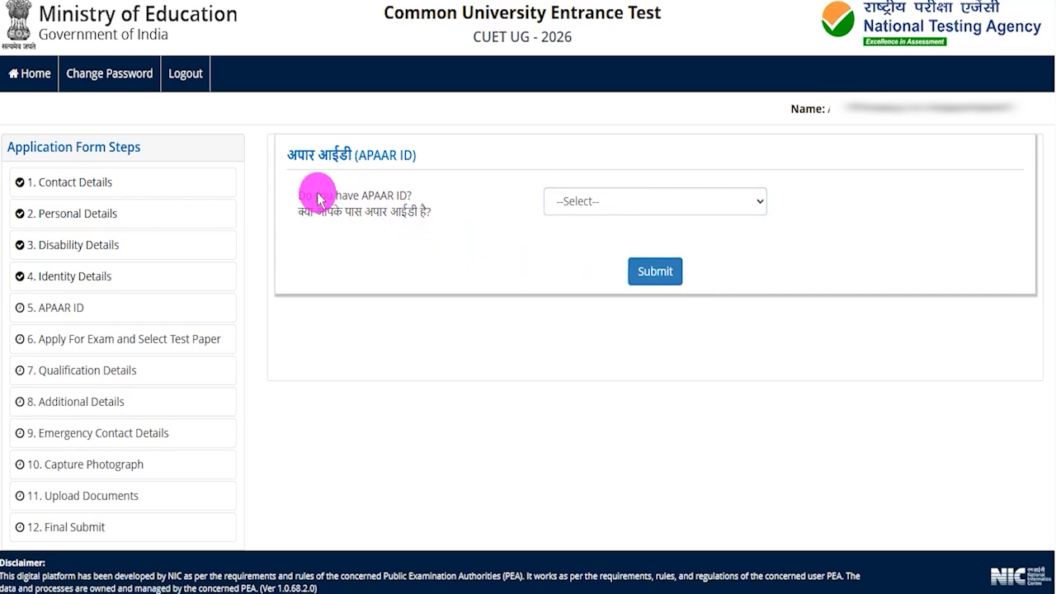
Answer No to having an APAAR ID and submit the APAAR ID section
{"action": "left_click_drag", "start_coordinate": [315, 195], "coordinate": [410, 198]}
{"action": "left_click_drag", "start_coordinate": [317, 211], "coordinate": [389, 211]}
{"action": "left_click", "coordinate": [589, 203]}
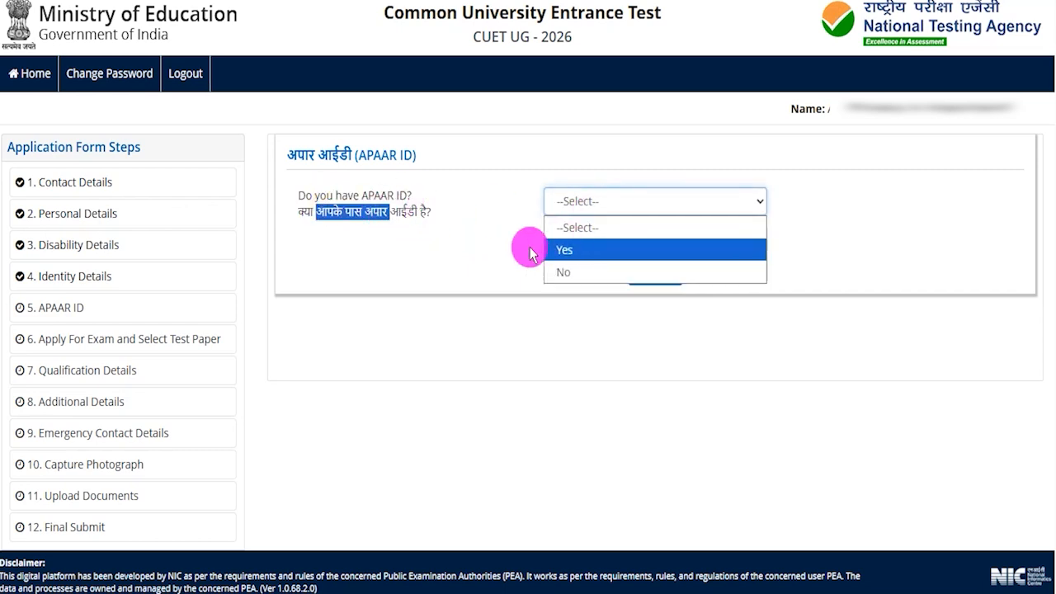
{"action": "left_click", "coordinate": [575, 272]}
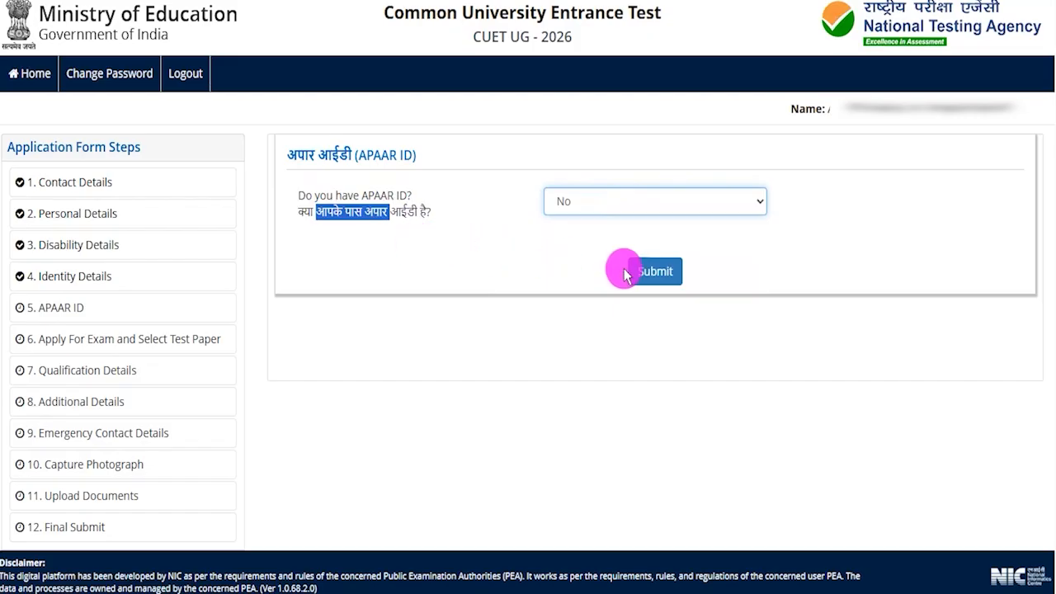
{"action": "left_click_drag", "start_coordinate": [921, 272], "coordinate": [677, 268]}
{"action": "left_click", "coordinate": [654, 271]}
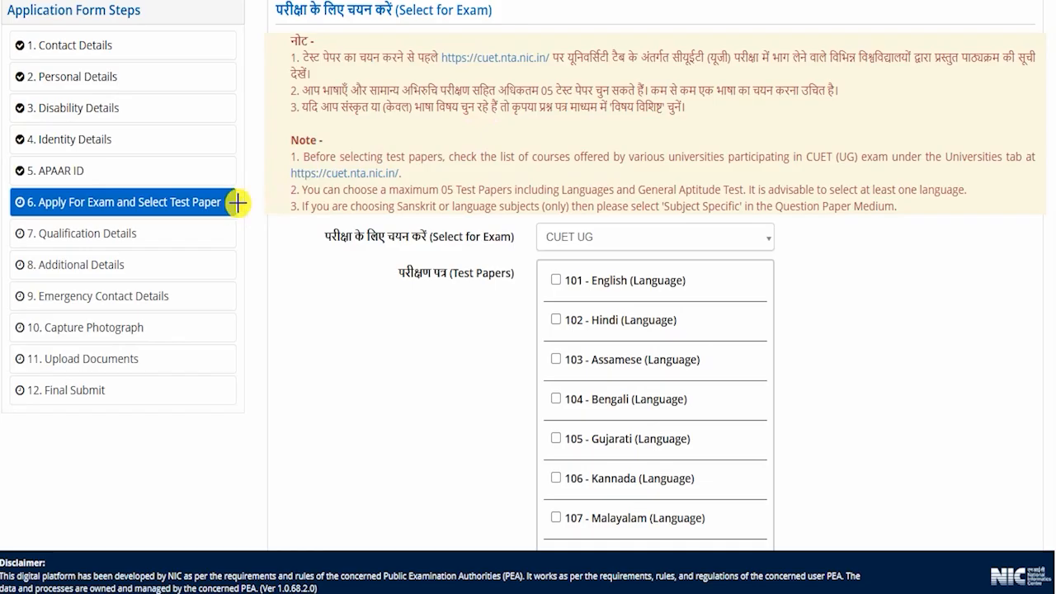
Mark the Apply For Exam and Select Test Paper section and the note on choosing test papers
{"action": "left_click_drag", "start_coordinate": [237, 202], "coordinate": [261, 179]}
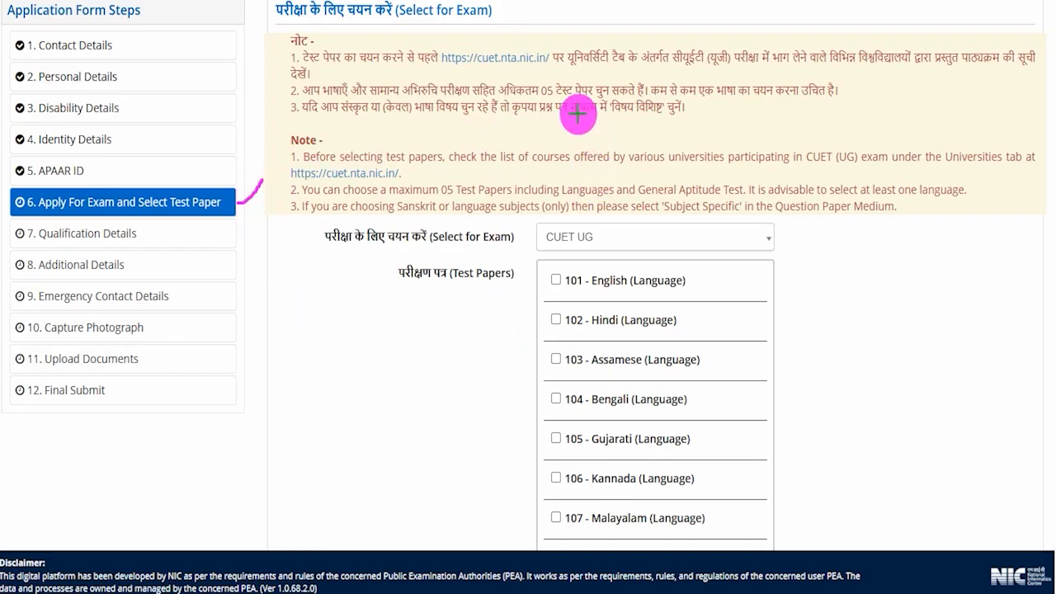
{"action": "left_click_drag", "start_coordinate": [529, 99], "coordinate": [563, 98]}
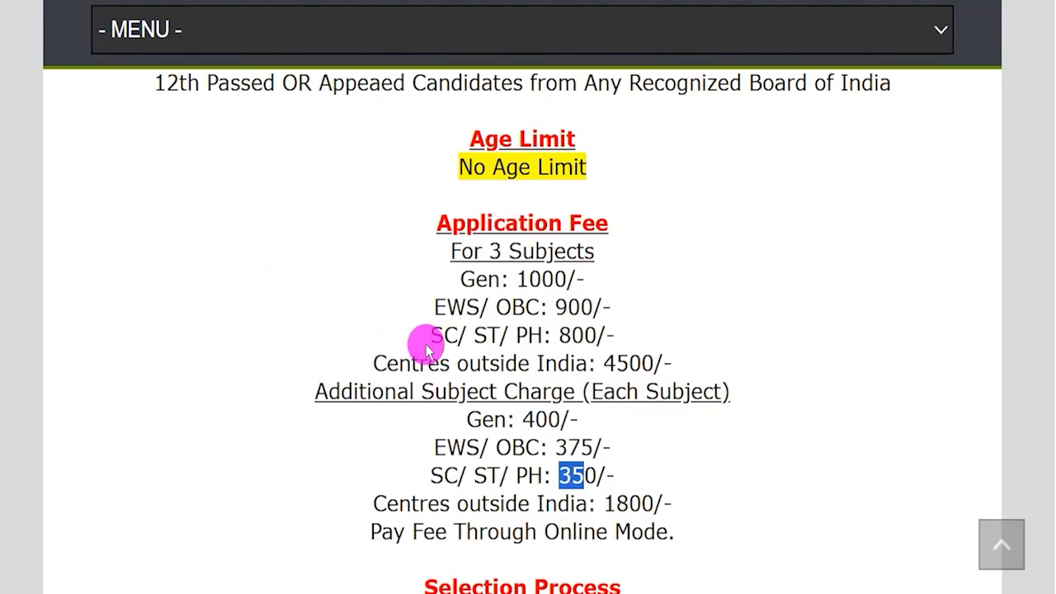
Review the three-subject application fees for Gen, EWS/OBC, SC/ST/PH and centres outside India
{"action": "left_click", "coordinate": [471, 282]}
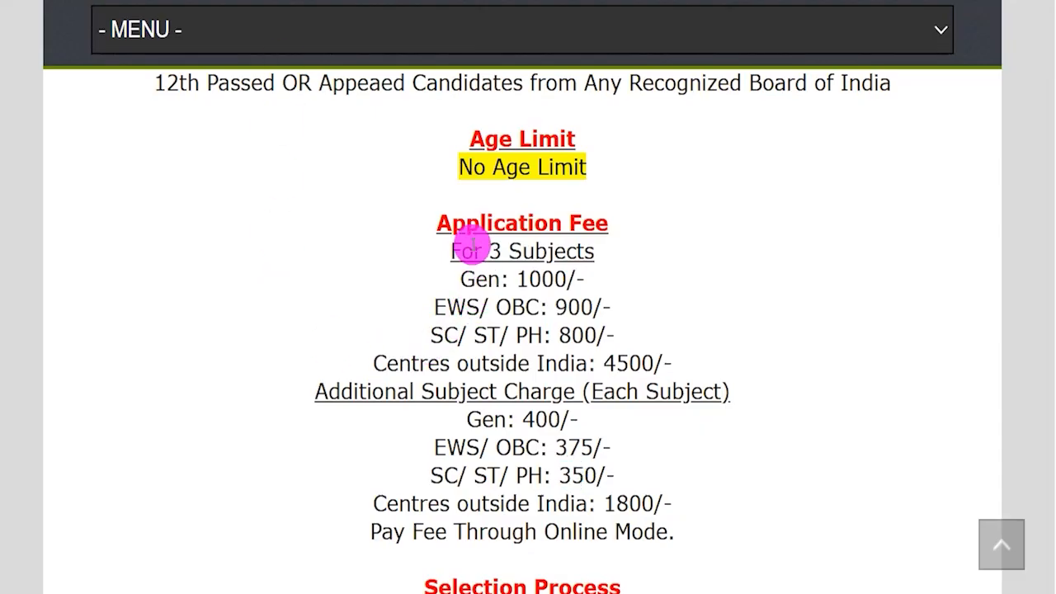
{"action": "left_click_drag", "start_coordinate": [467, 247], "coordinate": [556, 280]}
{"action": "left_click_drag", "start_coordinate": [452, 306], "coordinate": [481, 307]}
{"action": "left_click_drag", "start_coordinate": [555, 307], "coordinate": [587, 307]}
{"action": "left_click_drag", "start_coordinate": [443, 335], "coordinate": [604, 335]}
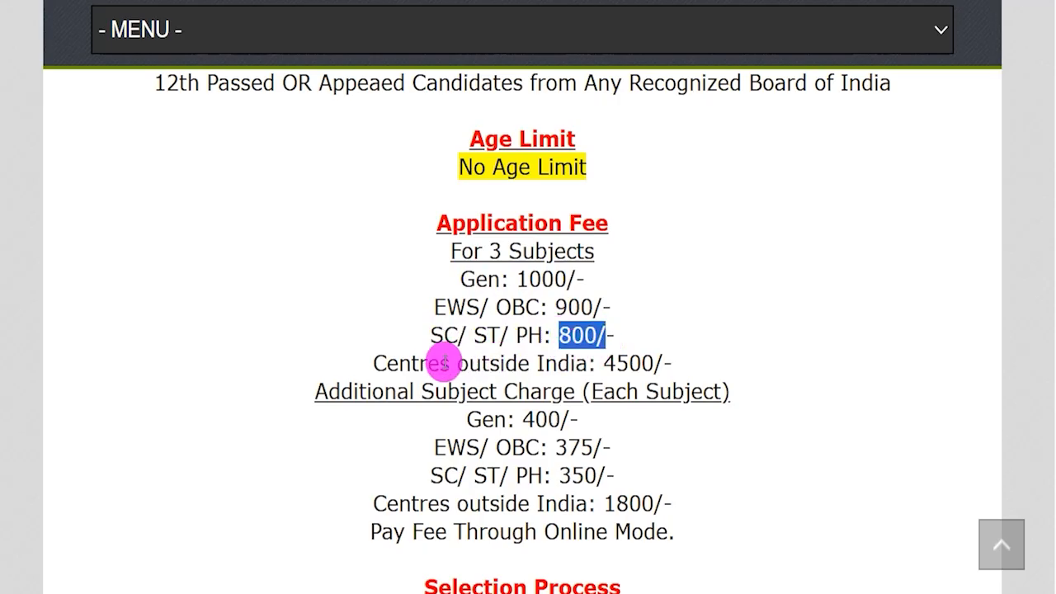
{"action": "left_click_drag", "start_coordinate": [401, 363], "coordinate": [681, 369]}
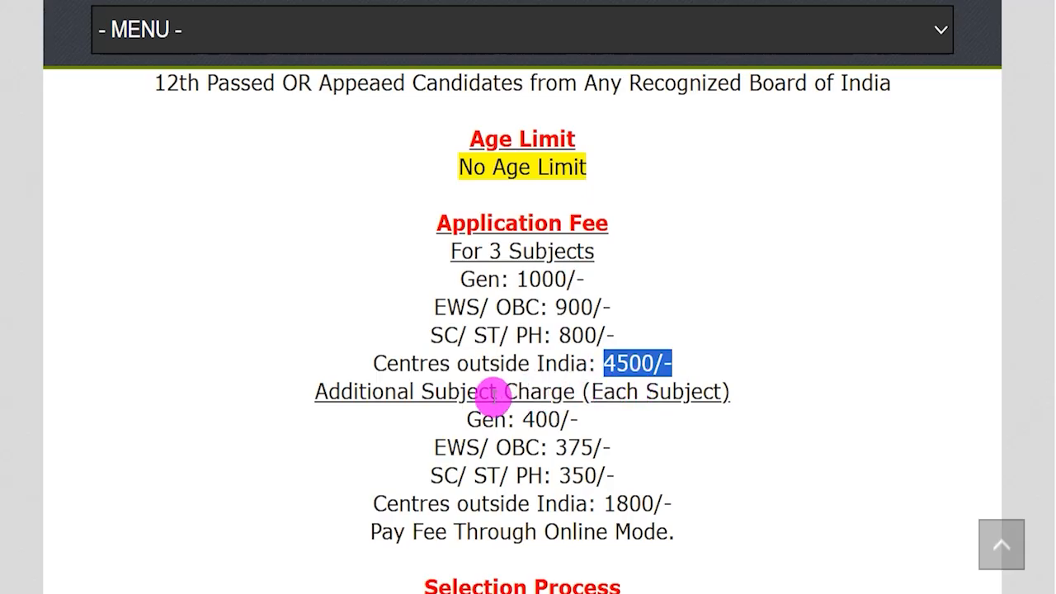
Review the additional per-subject charges for the Gen, EWS/OBC and SC/ST/PH categories
{"action": "left_click_drag", "start_coordinate": [446, 393], "coordinate": [534, 397]}
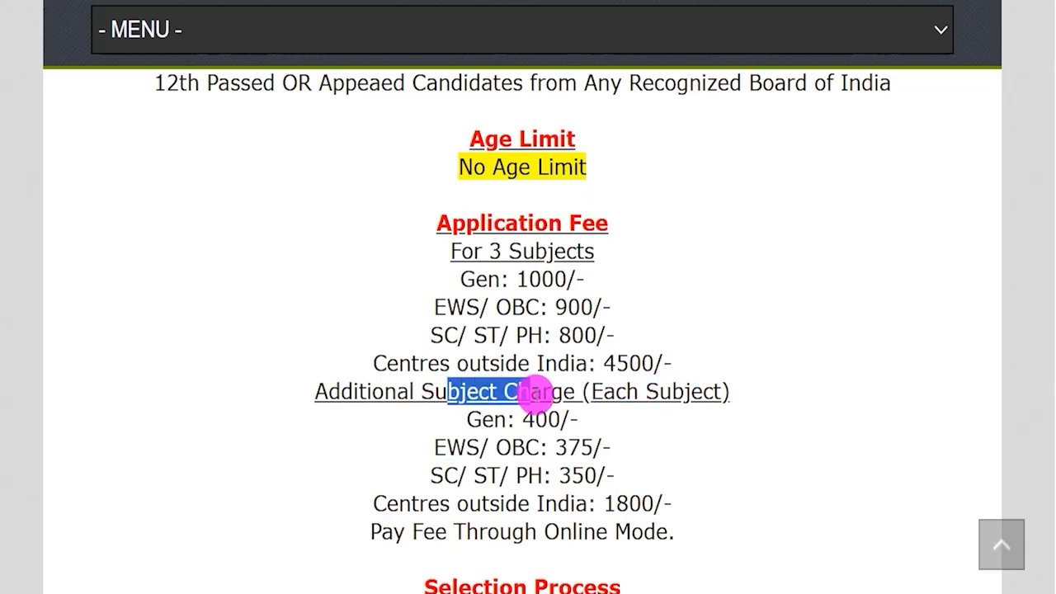
{"action": "left_click_drag", "start_coordinate": [523, 420], "coordinate": [560, 420]}
{"action": "left_click_drag", "start_coordinate": [482, 420], "coordinate": [492, 420]}
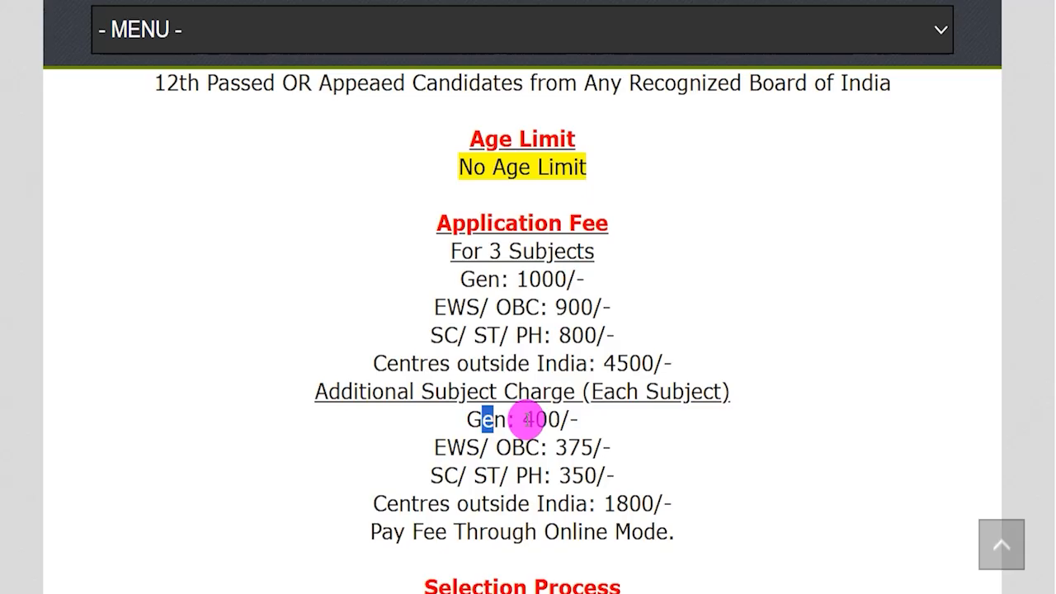
{"action": "left_click_drag", "start_coordinate": [528, 420], "coordinate": [607, 446]}
{"action": "left_click_drag", "start_coordinate": [559, 476], "coordinate": [582, 476]}
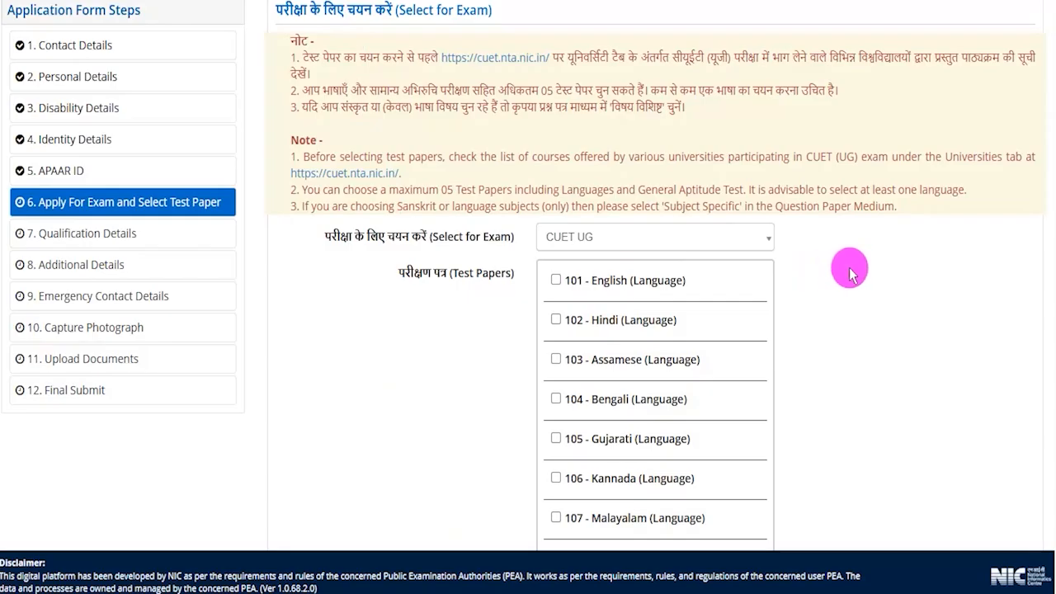
Choose the English, Hindi and Assamese language test papers and set the question paper medium for domain subjects to Hindi
{"action": "left_click", "coordinate": [558, 281]}
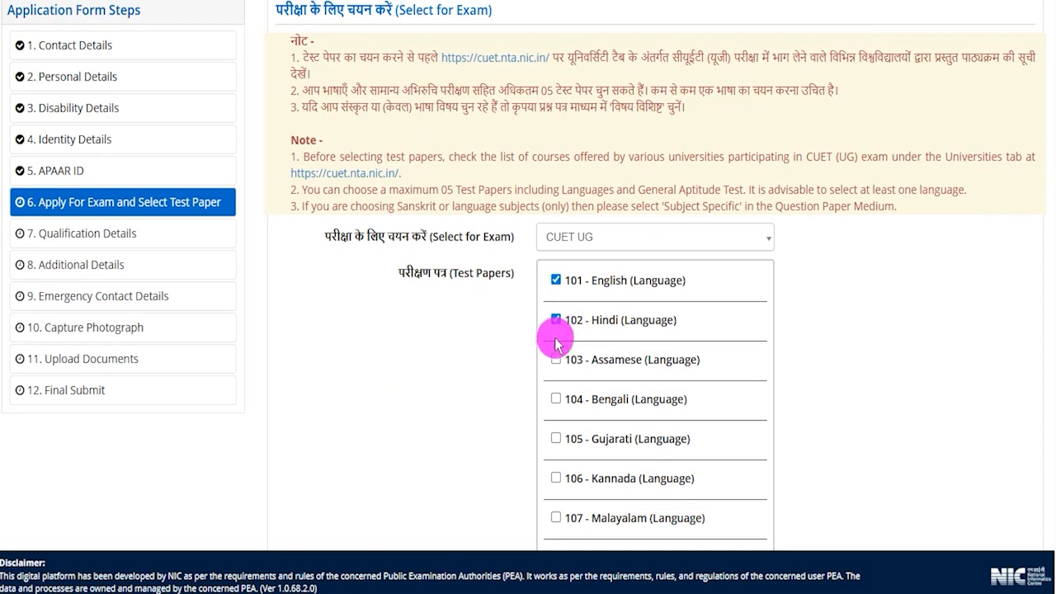
{"action": "left_click", "coordinate": [555, 360]}
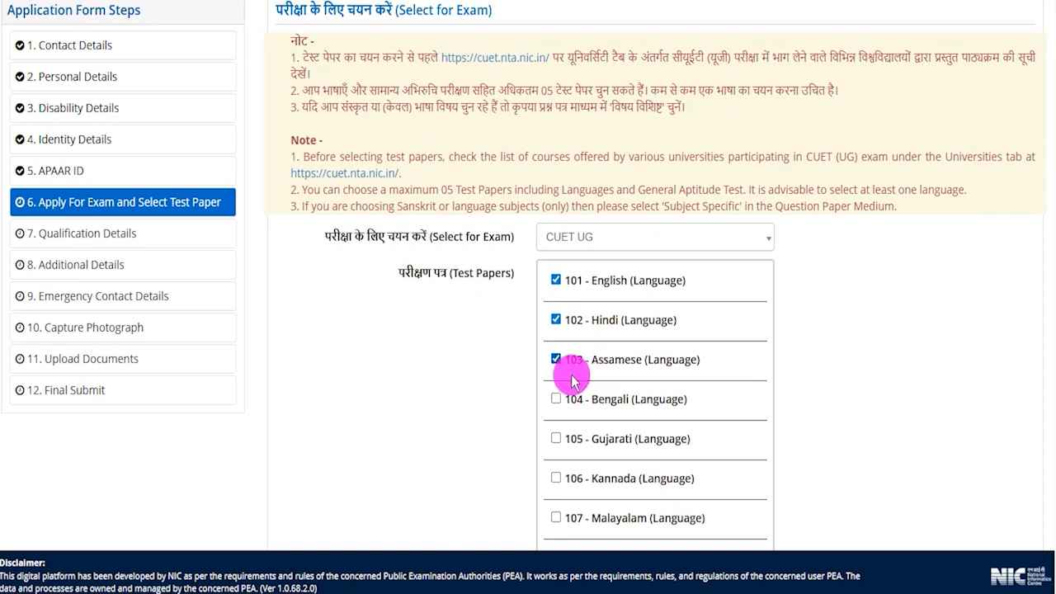
{"action": "scroll", "coordinate": [744, 304], "scroll_direction": "down", "scroll_amount": 14}
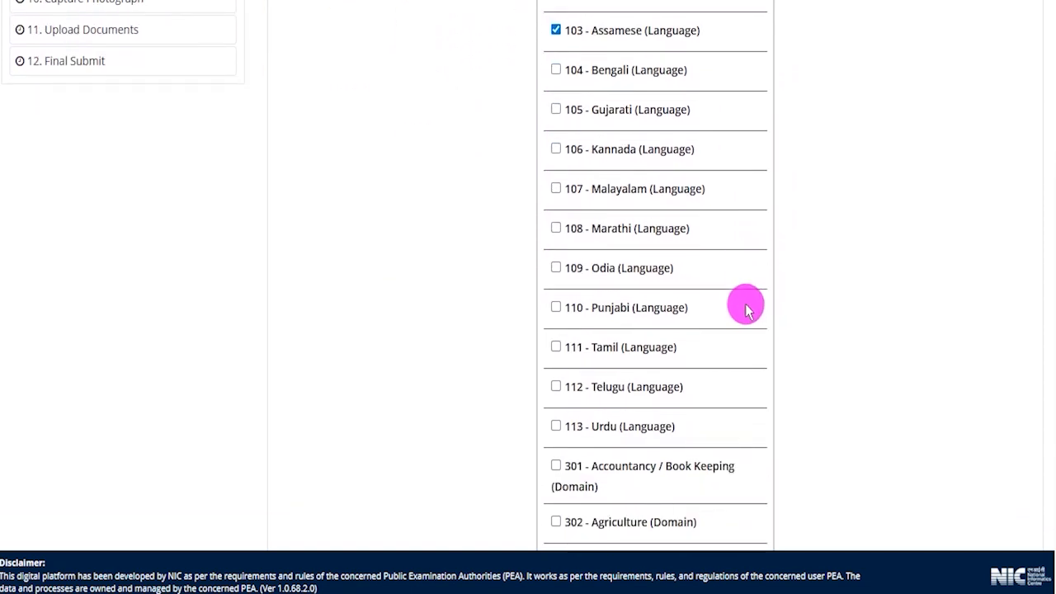
{"action": "scroll", "coordinate": [738, 306], "scroll_direction": "down", "scroll_amount": 10}
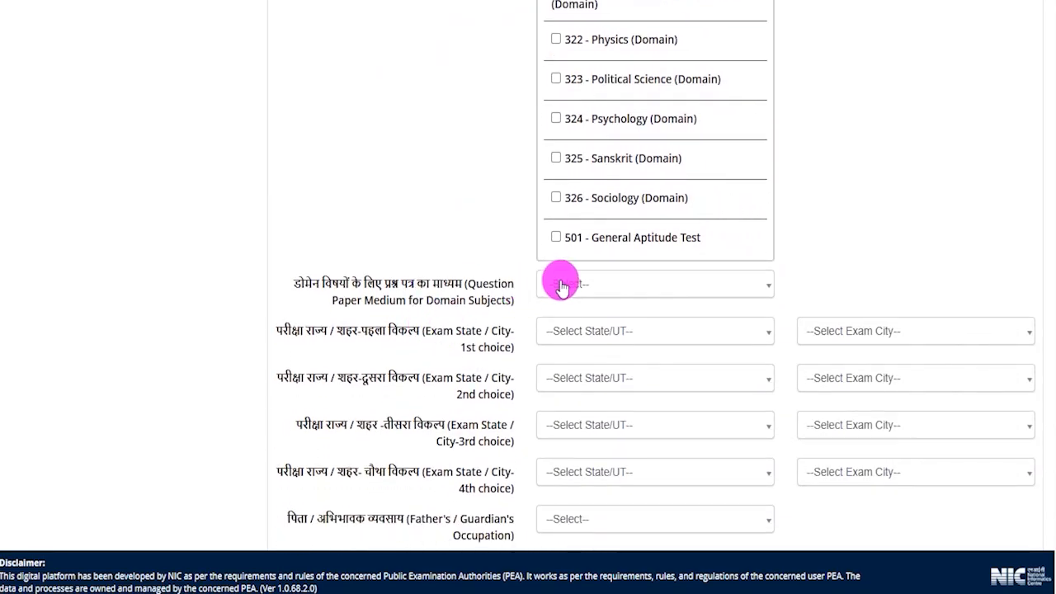
{"action": "left_click", "coordinate": [566, 286]}
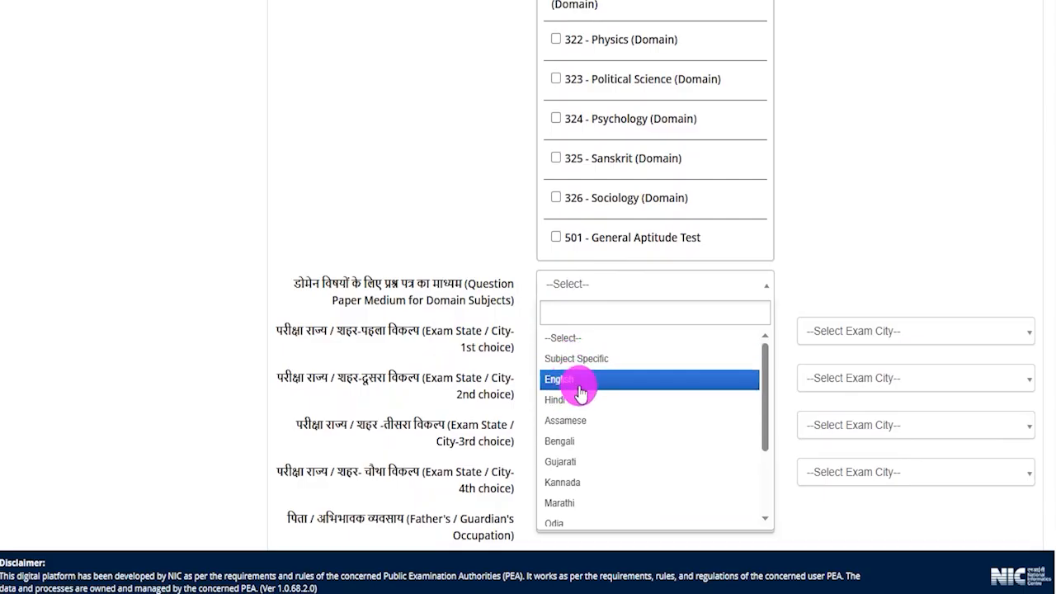
{"action": "left_click", "coordinate": [550, 402]}
Set the first-choice exam state to UTTAR PRADESH and its exam city to Aligarh
{"action": "scroll", "coordinate": [479, 346], "scroll_direction": "down", "scroll_amount": 2}
{"action": "left_click", "coordinate": [480, 343]}
{"action": "scroll", "coordinate": [528, 346], "scroll_direction": "down", "scroll_amount": 1}
{"action": "scroll", "coordinate": [446, 88], "scroll_direction": "up", "scroll_amount": 3}
{"action": "scroll", "coordinate": [488, 314], "scroll_direction": "down", "scroll_amount": 3}
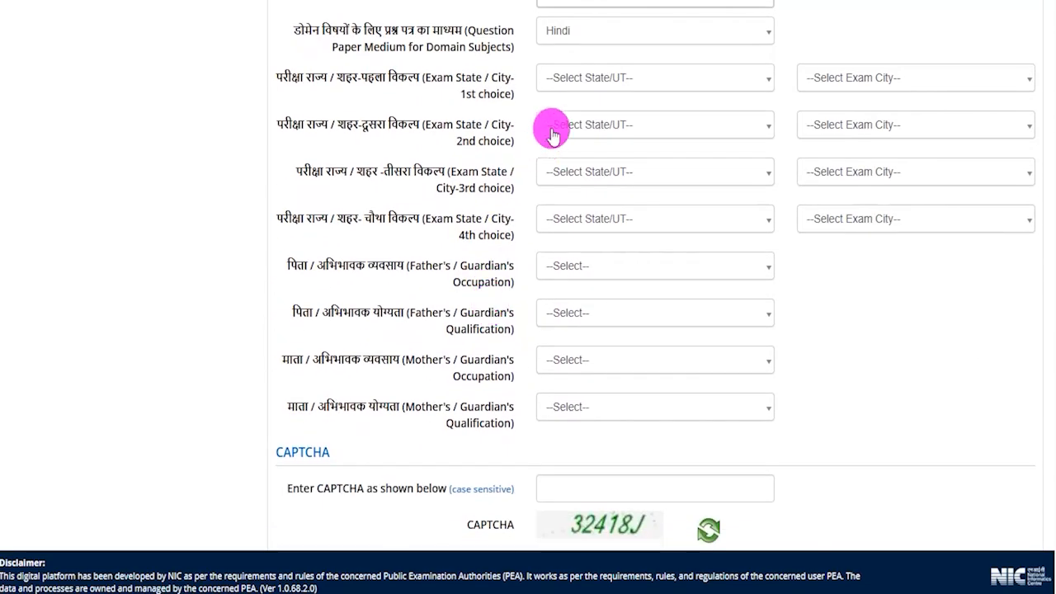
{"action": "left_click", "coordinate": [585, 78]}
{"action": "left_click", "coordinate": [579, 151]}
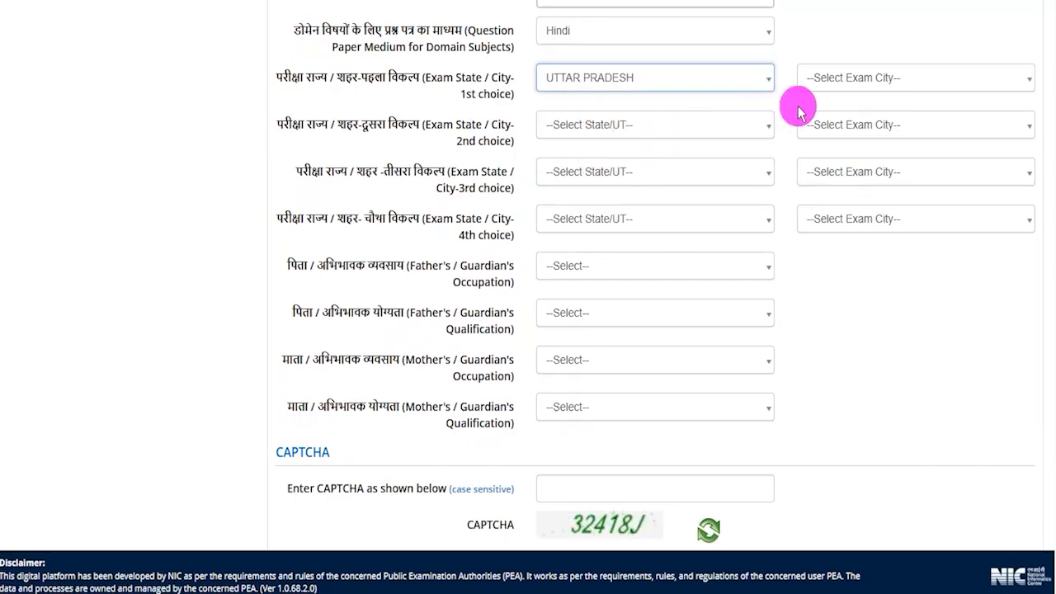
{"action": "left_click", "coordinate": [829, 78]}
{"action": "left_click", "coordinate": [825, 192]}
Set the second-choice exam state to UTTAR PRADESH and its exam city to Ayodhya
{"action": "left_click", "coordinate": [580, 124]}
{"action": "left_click", "coordinate": [580, 198]}
{"action": "left_click", "coordinate": [841, 132]}
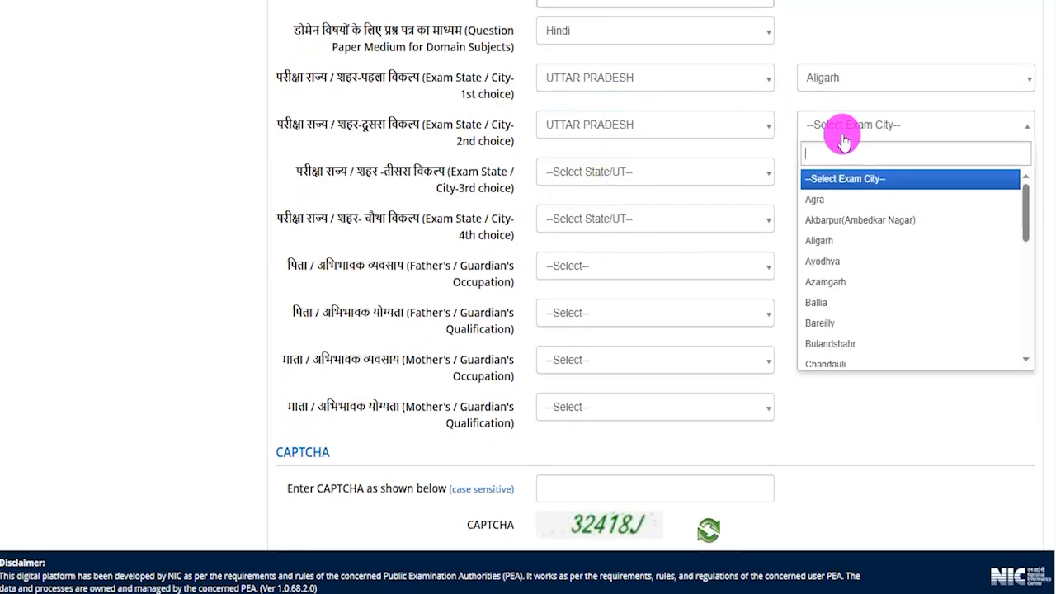
{"action": "left_click", "coordinate": [819, 240]}
{"action": "left_click", "coordinate": [656, 47]}
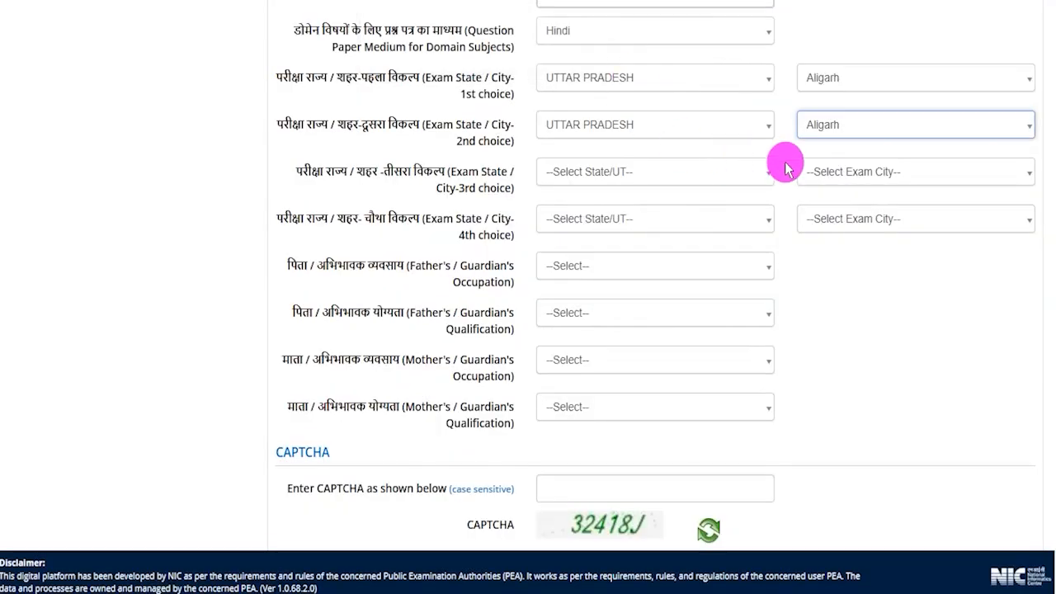
{"action": "left_click", "coordinate": [810, 117]}
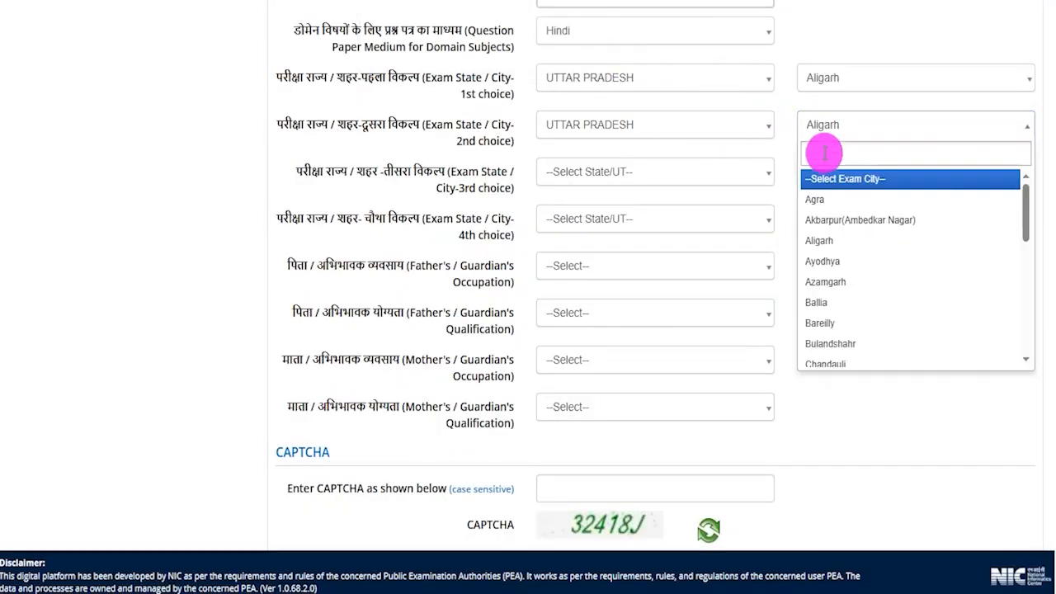
{"action": "left_click", "coordinate": [833, 261]}
Set the third-choice exam state to UTTAR PRADESH and its exam city to Bareilly
{"action": "left_click", "coordinate": [597, 172]}
{"action": "left_click", "coordinate": [585, 244]}
{"action": "left_click", "coordinate": [833, 178]}
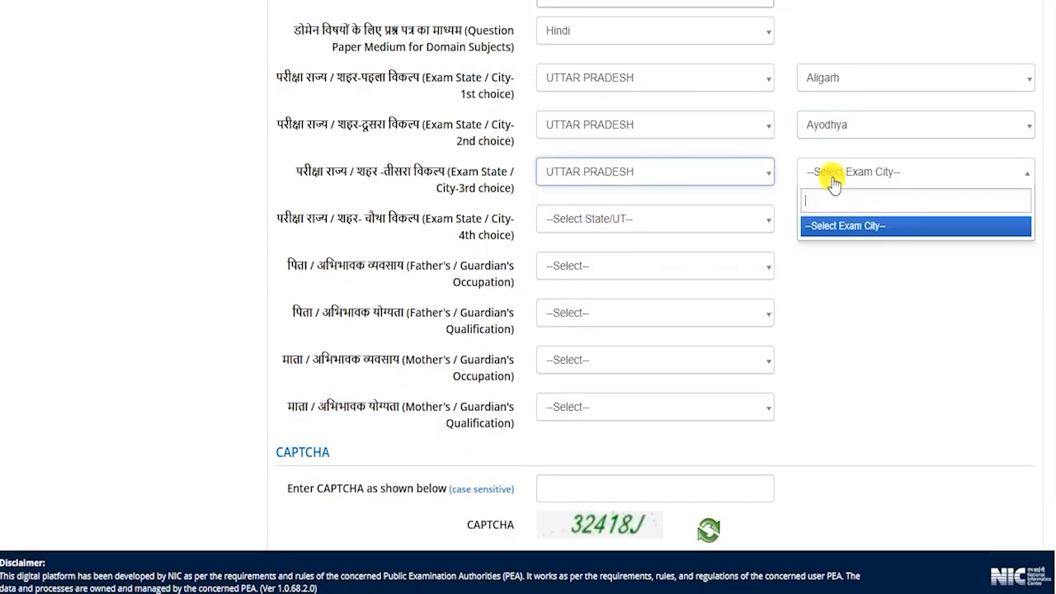
{"action": "left_click", "coordinate": [840, 171]}
{"action": "left_click", "coordinate": [834, 368]}
Set the fourth-choice exam state to UTTAR PRADESH and its exam city to Agra
{"action": "left_click", "coordinate": [614, 219]}
{"action": "left_click", "coordinate": [594, 292]}
{"action": "left_click", "coordinate": [841, 219]}
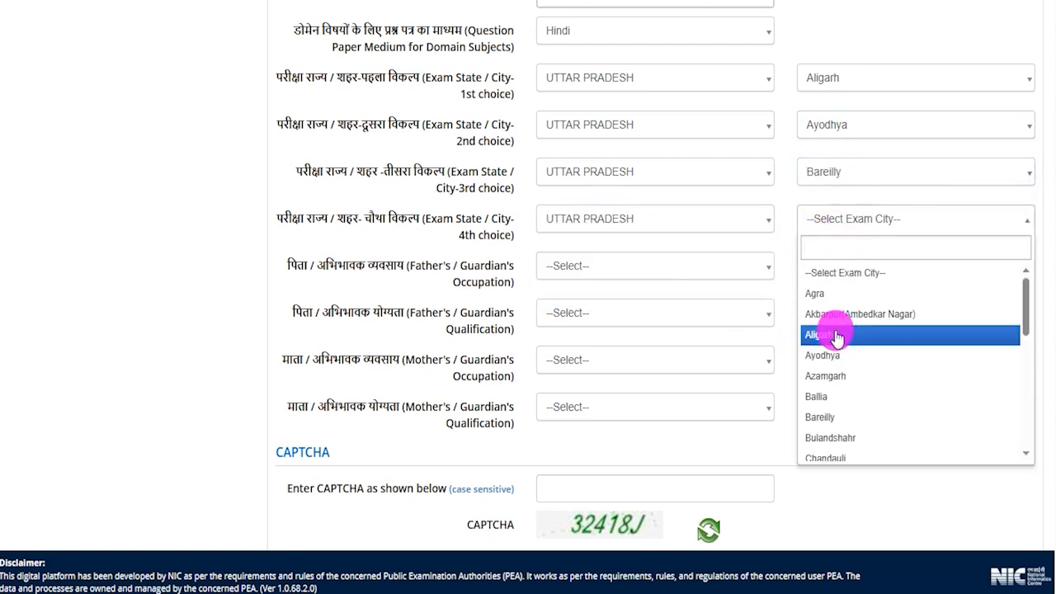
{"action": "left_click", "coordinate": [825, 293]}
Set the father's/guardian's occupation to BUSINESS and qualification to MATRICULATE
{"action": "left_click_drag", "start_coordinate": [356, 269], "coordinate": [552, 278]}
{"action": "left_click", "coordinate": [589, 269]}
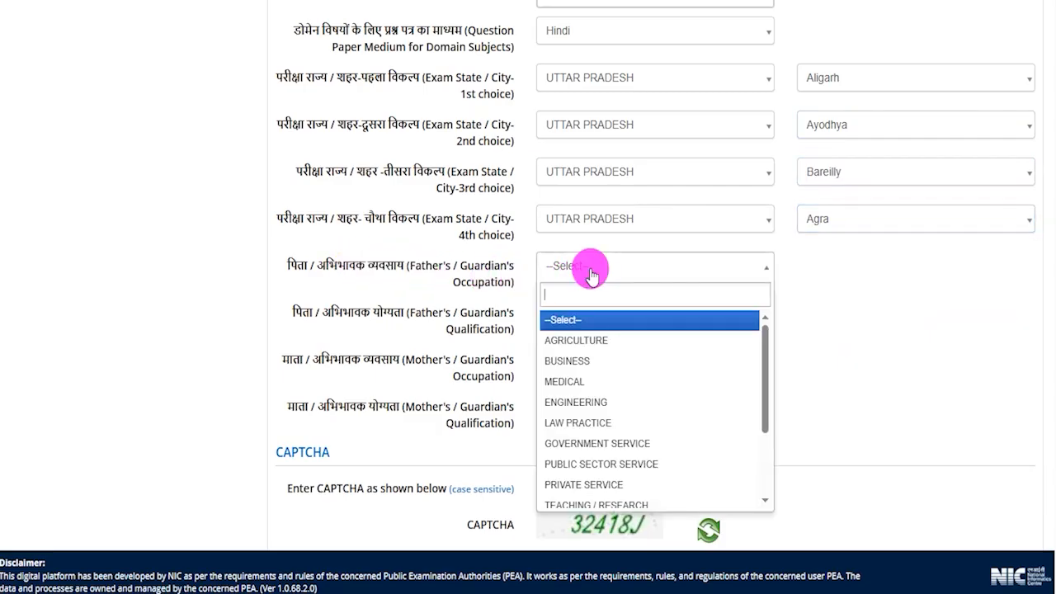
{"action": "left_click", "coordinate": [575, 359]}
{"action": "left_click_drag", "start_coordinate": [353, 312], "coordinate": [417, 313]}
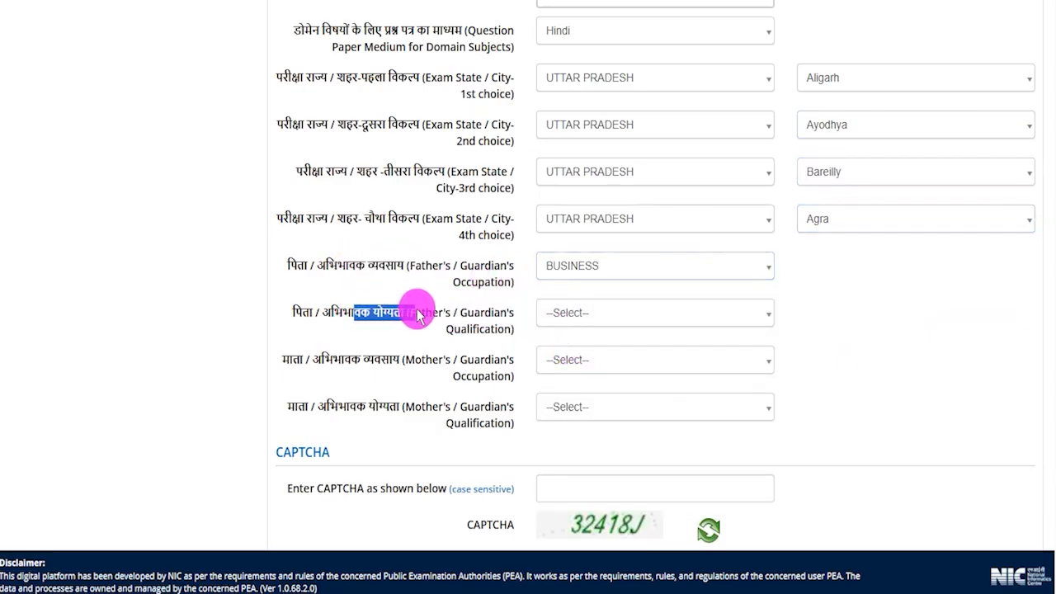
{"action": "left_click", "coordinate": [582, 312]}
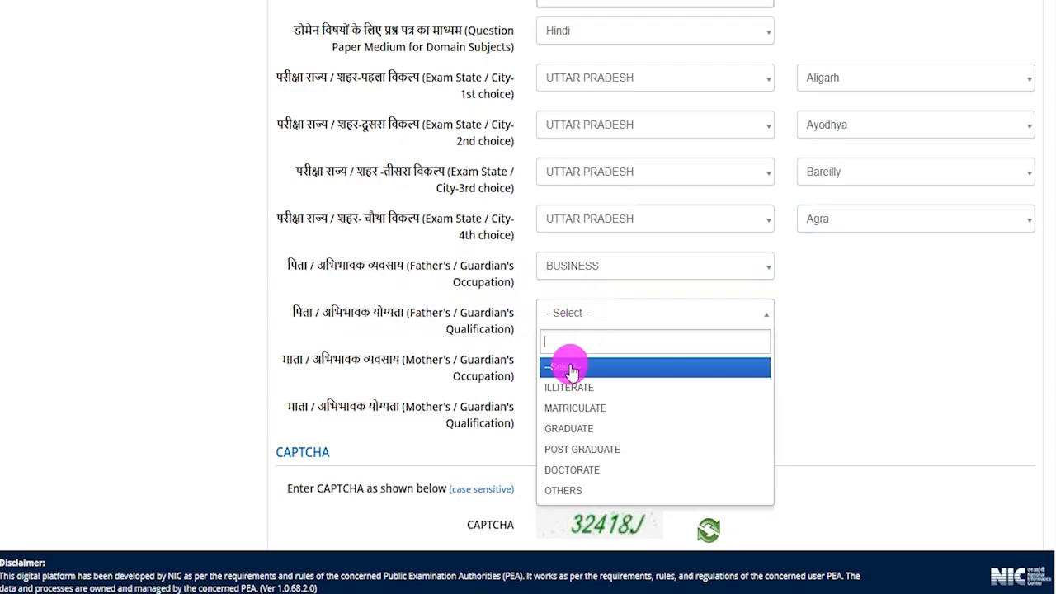
{"action": "left_click", "coordinate": [575, 407]}
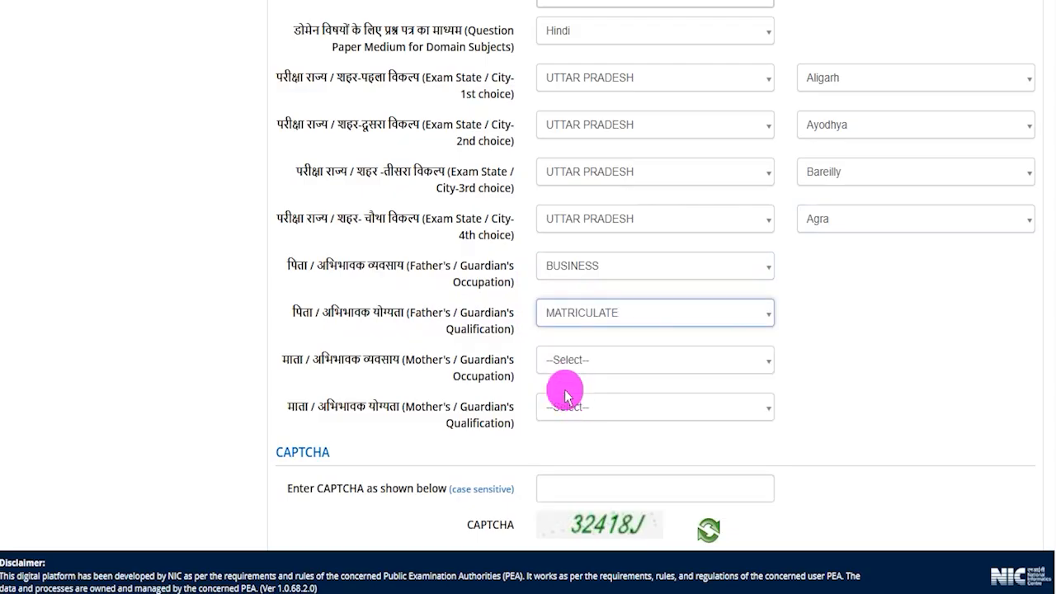
Review the options for the mother's/guardian's occupation and qualification
{"action": "left_click_drag", "start_coordinate": [304, 361], "coordinate": [446, 361]}
{"action": "left_click", "coordinate": [598, 369]}
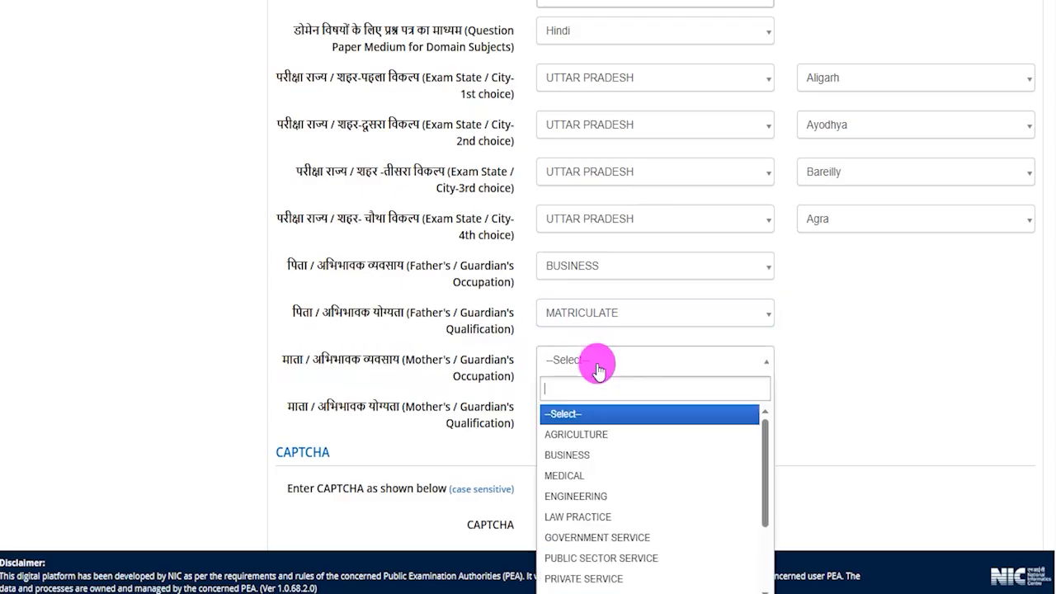
{"action": "left_click", "coordinate": [440, 392]}
{"action": "left_click", "coordinate": [573, 405]}
{"action": "left_click", "coordinate": [428, 415]}
Mark the CAPTCHA, its entry field and the point of submission at the end of the test paper section
{"action": "scroll", "coordinate": [502, 407], "scroll_direction": "down", "scroll_amount": 1}
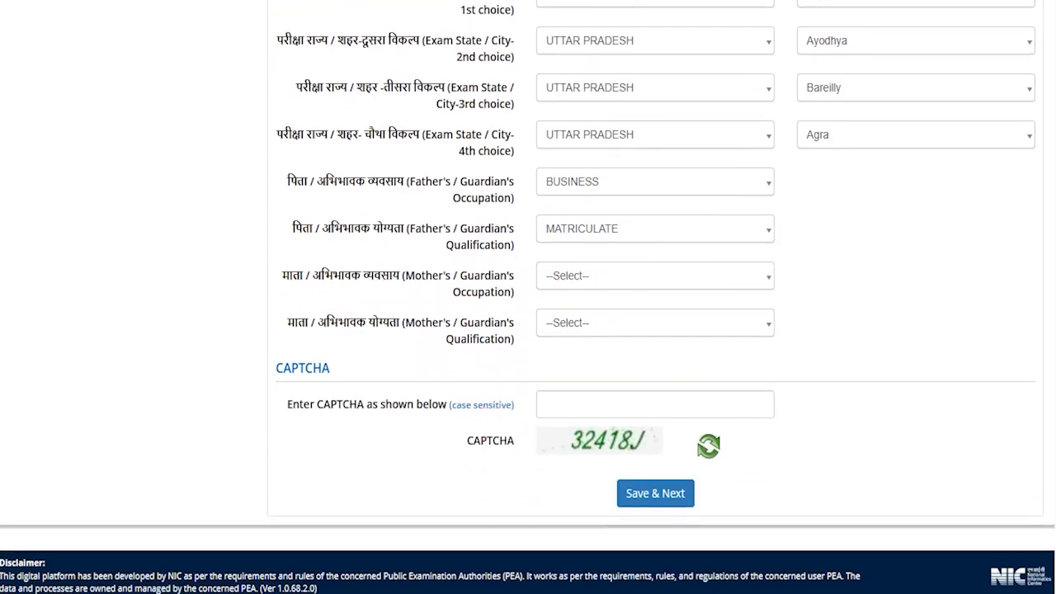
{"action": "left_click_drag", "start_coordinate": [583, 455], "coordinate": [636, 453]}
{"action": "left_click_drag", "start_coordinate": [582, 405], "coordinate": [622, 372]}
{"action": "left_click_drag", "start_coordinate": [891, 455], "coordinate": [709, 489]}
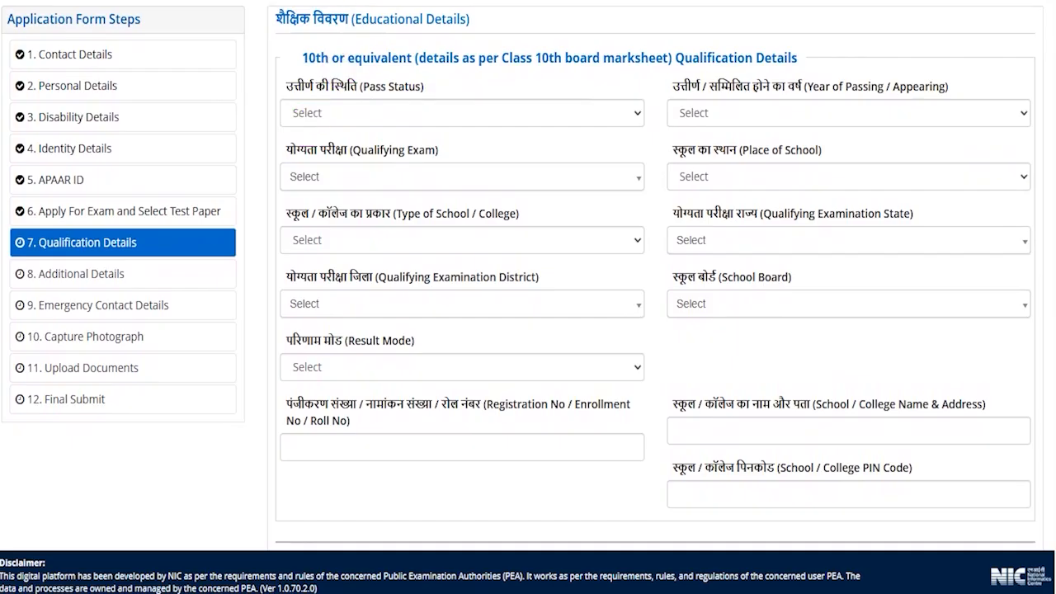
In the Class 10th Qualification Details, set the pass status to Passed and the year of passing to 2017
{"action": "left_click_drag", "start_coordinate": [224, 243], "coordinate": [254, 200]}
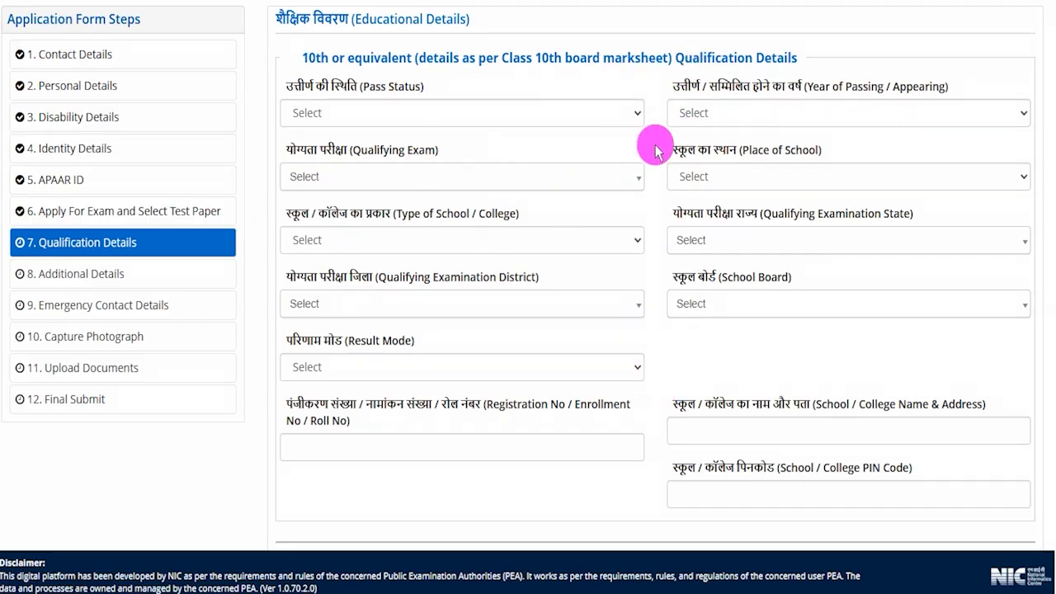
{"action": "scroll", "coordinate": [656, 151], "scroll_direction": "down", "scroll_amount": 1}
{"action": "left_click_drag", "start_coordinate": [305, 24], "coordinate": [512, 24]}
{"action": "left_click", "coordinate": [396, 78]}
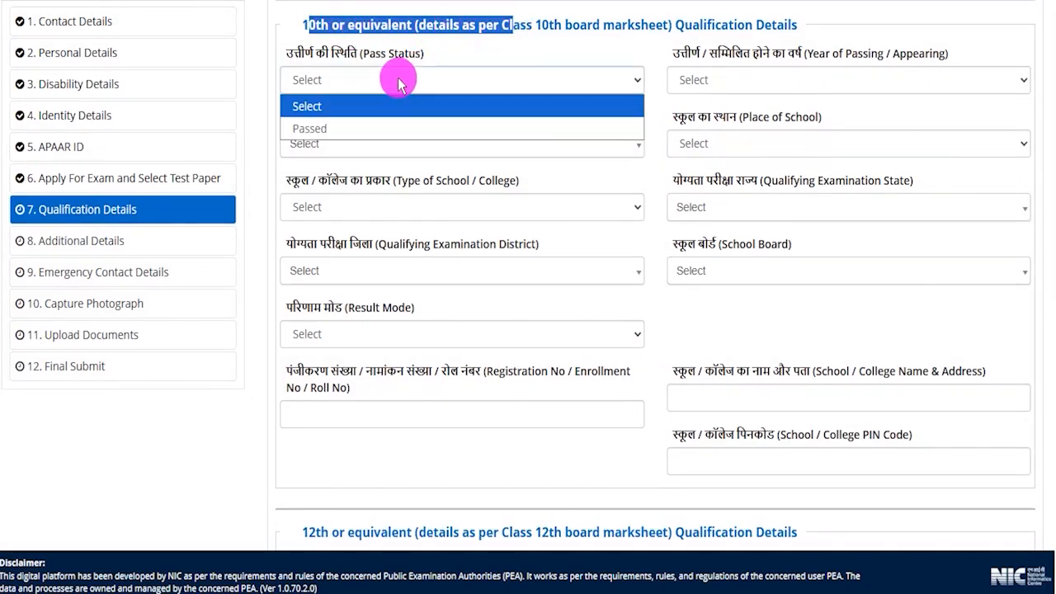
{"action": "left_click", "coordinate": [328, 130]}
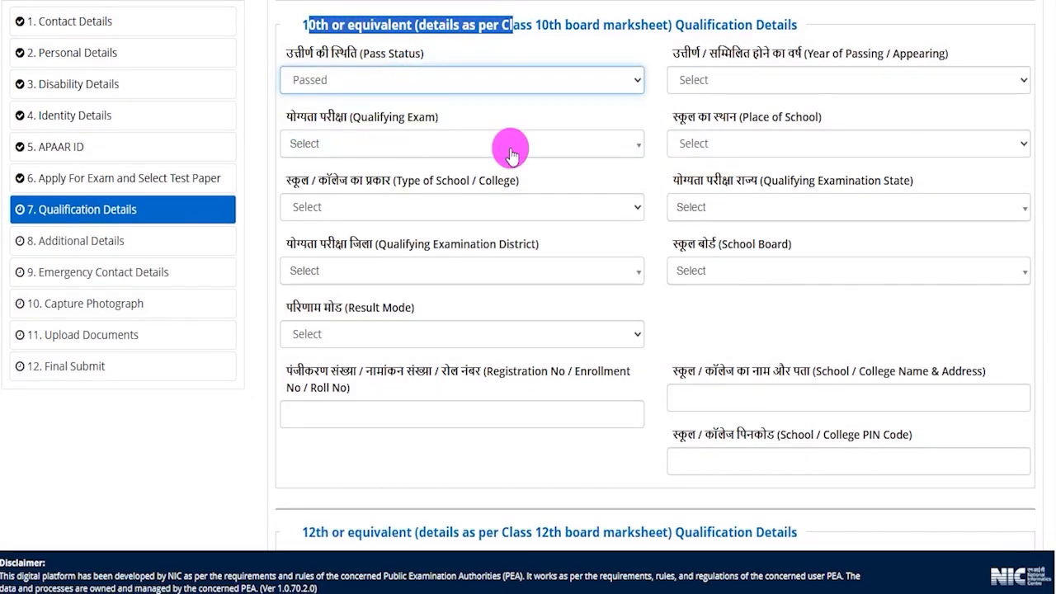
{"action": "left_click", "coordinate": [744, 80]}
{"action": "left_click", "coordinate": [697, 298]}
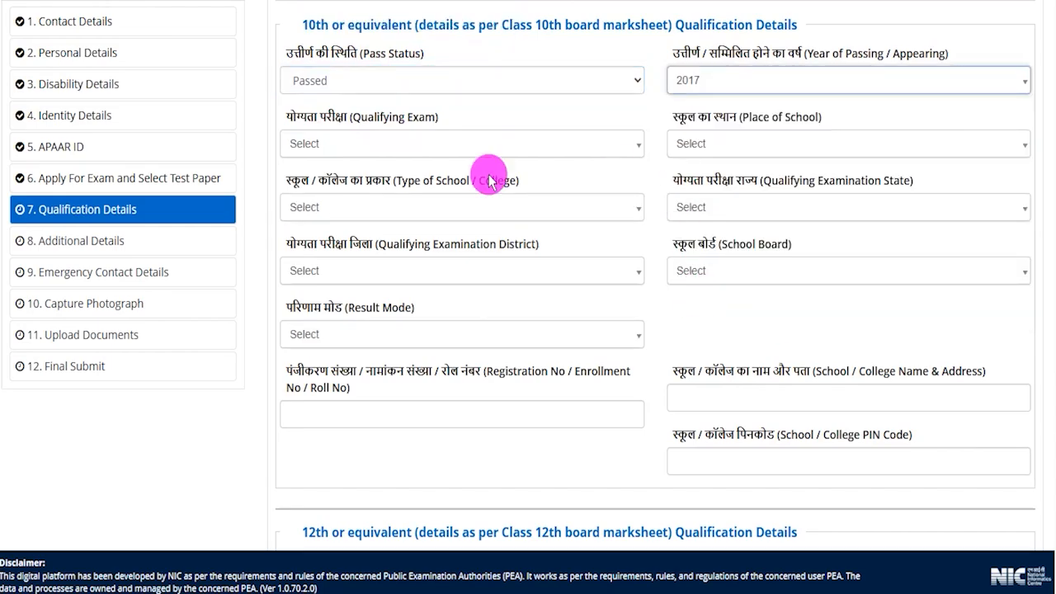
Set the Class 10th qualifying exam to 10th or Equivalent and the place of school to Rural
{"action": "left_click", "coordinate": [365, 145]}
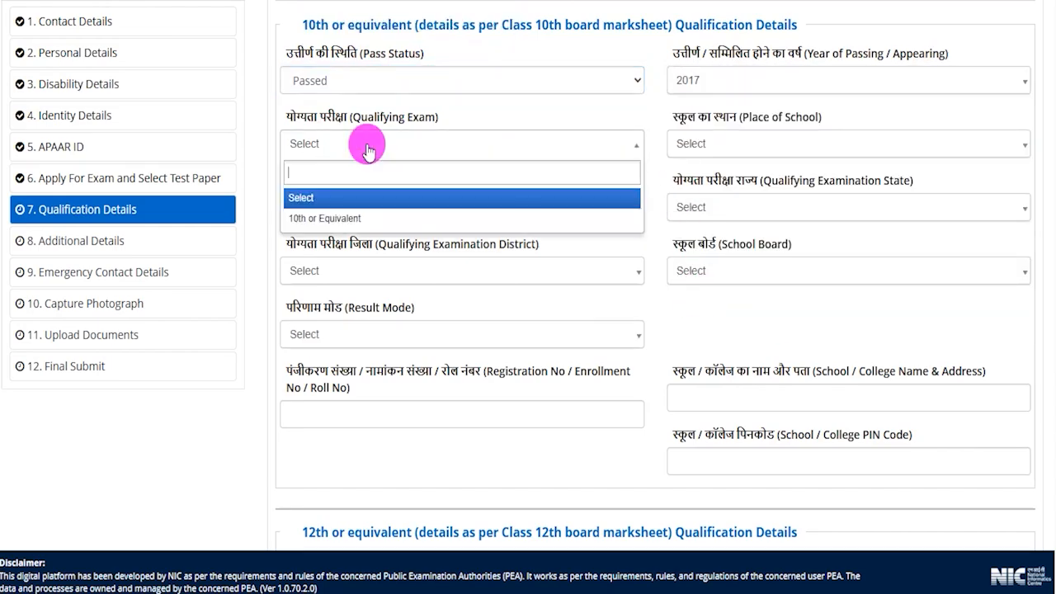
{"action": "left_click", "coordinate": [335, 219]}
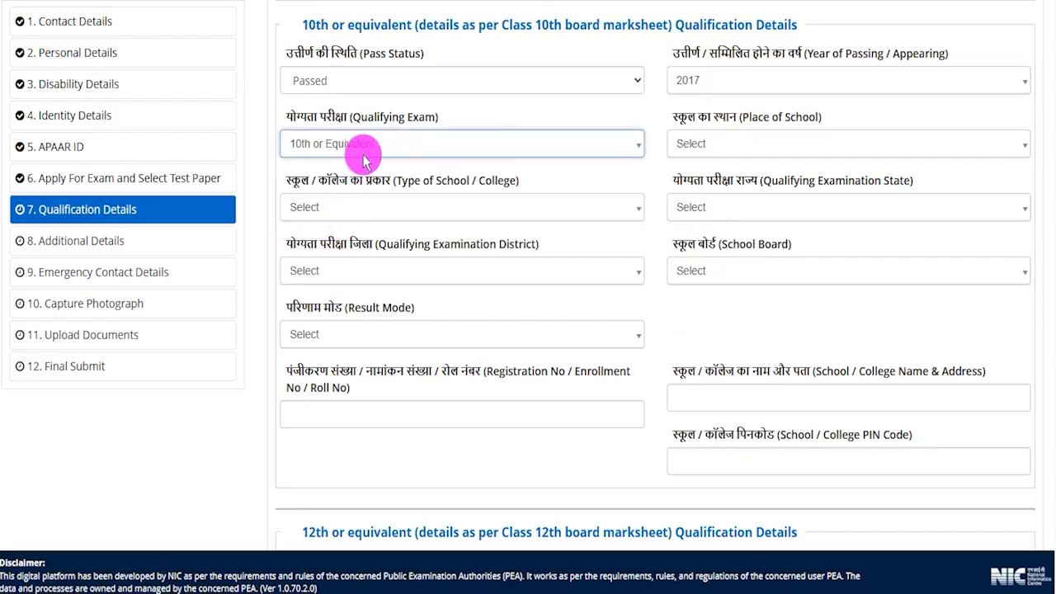
{"action": "left_click", "coordinate": [734, 143]}
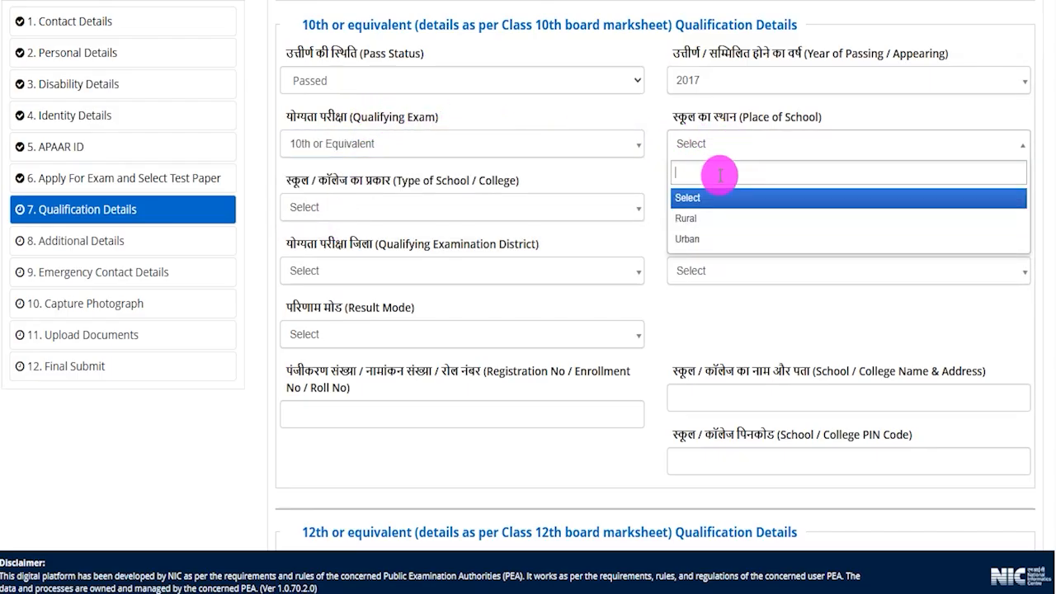
{"action": "left_click", "coordinate": [689, 219]}
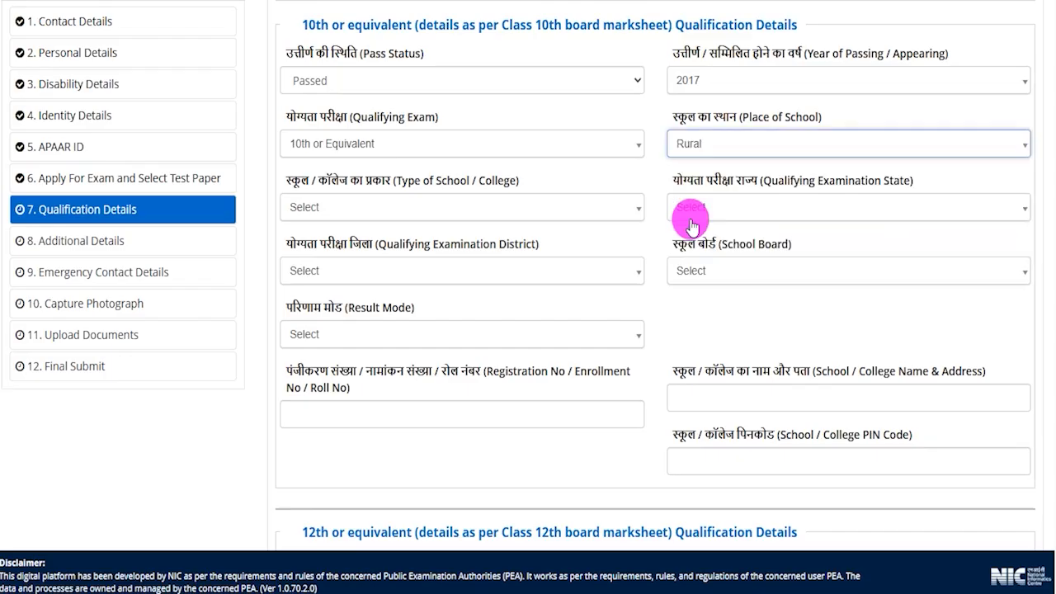
Set the Class 10th type of school to Private Unaided and the qualifying examination state to UTTAR PRADESH
{"action": "left_click", "coordinate": [331, 212]}
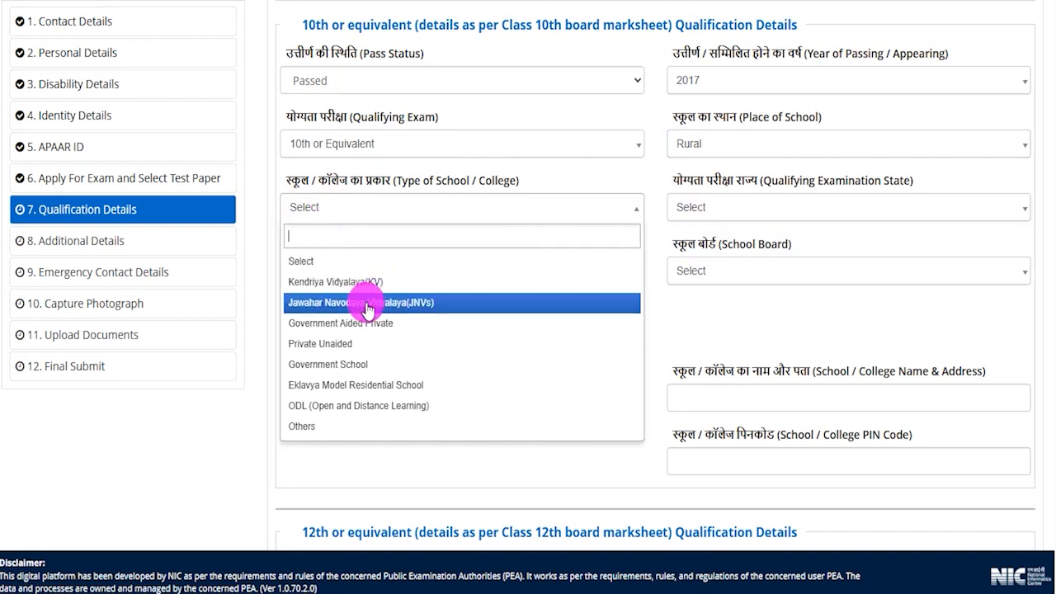
{"action": "left_click", "coordinate": [326, 344]}
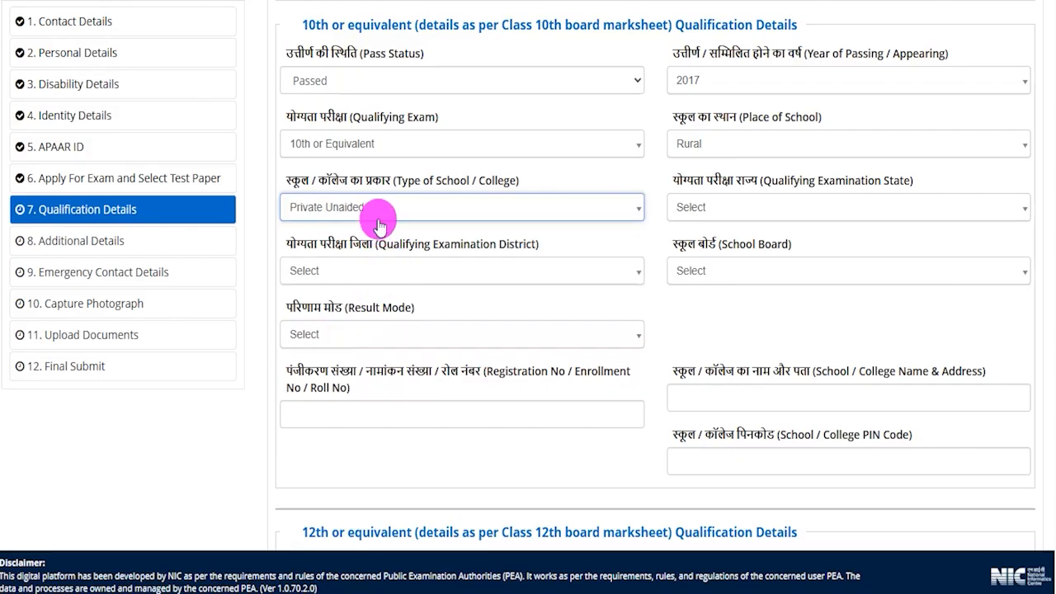
{"action": "left_click", "coordinate": [716, 210]}
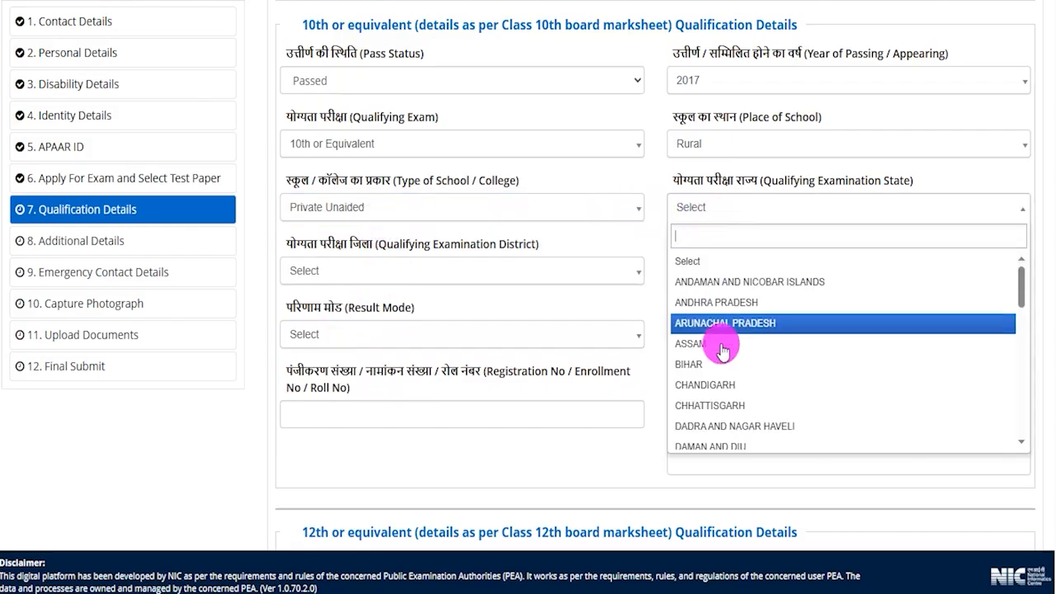
{"action": "scroll", "coordinate": [719, 342], "scroll_direction": "down", "scroll_amount": 7}
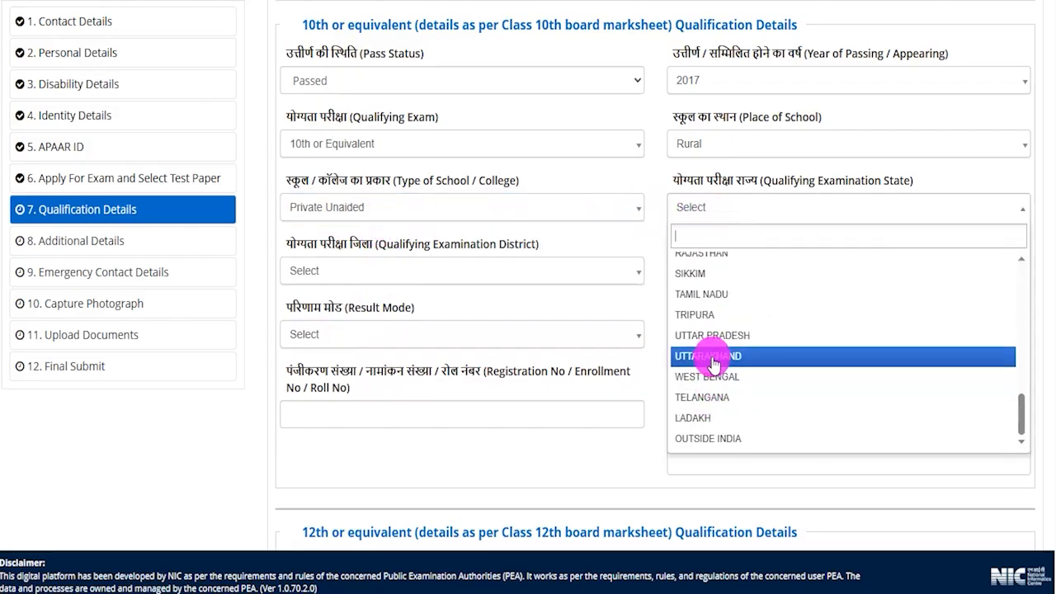
{"action": "left_click", "coordinate": [707, 334]}
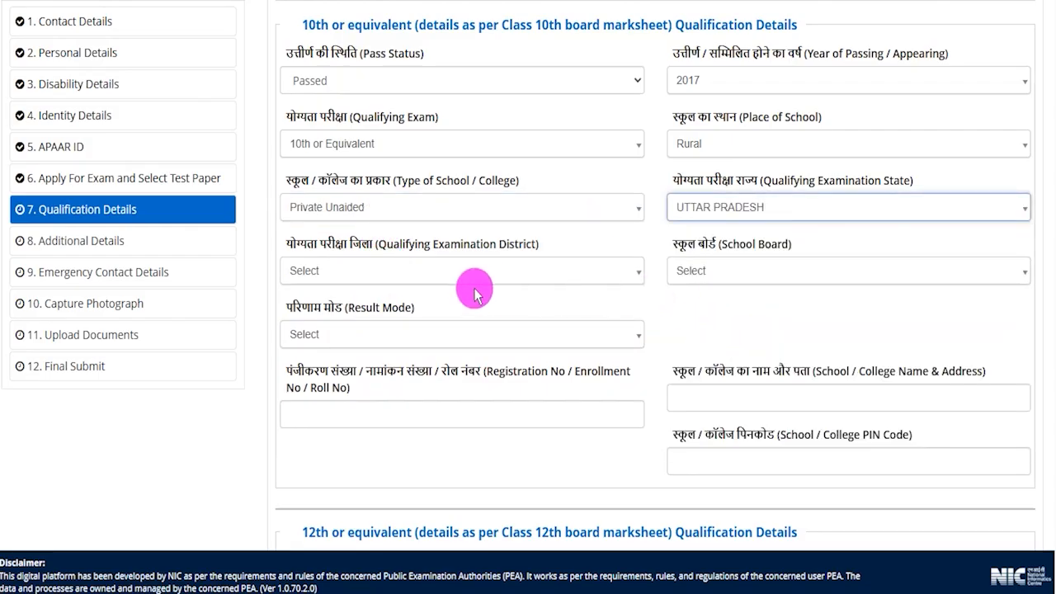
Set the Class 10th qualifying examination district to ALIGARH and the school board to CENTRAL BOARD OF SECONDARY EDUCATION
{"action": "left_click", "coordinate": [343, 272]}
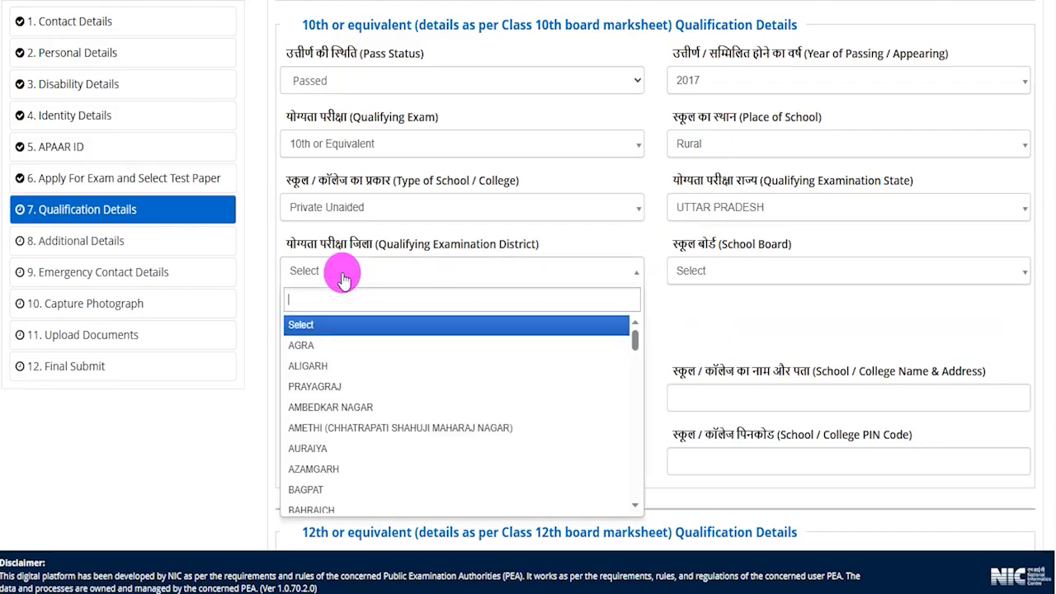
{"action": "left_click", "coordinate": [326, 366]}
{"action": "left_click", "coordinate": [726, 268]}
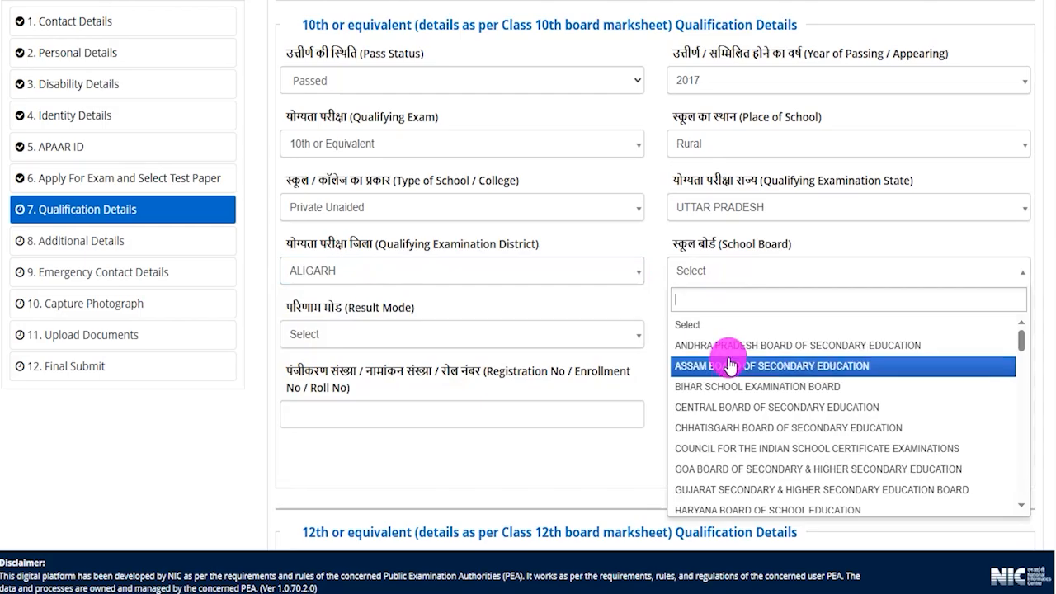
{"action": "left_click", "coordinate": [726, 405]}
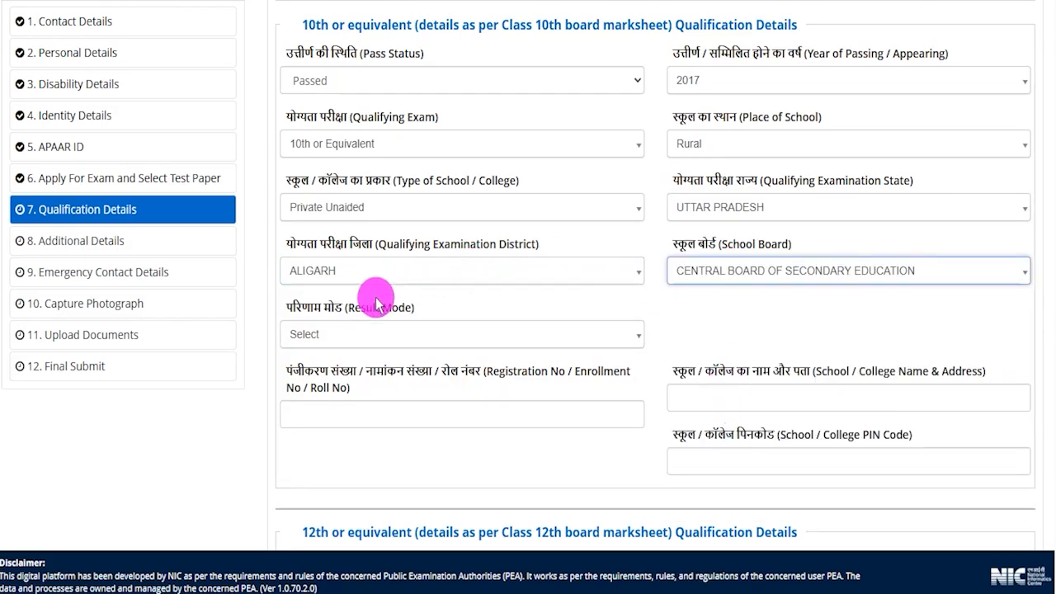
Set the Class 10th result mode to Percentage, with total marks of 600 and obtained marks of 450
{"action": "left_click", "coordinate": [341, 334]}
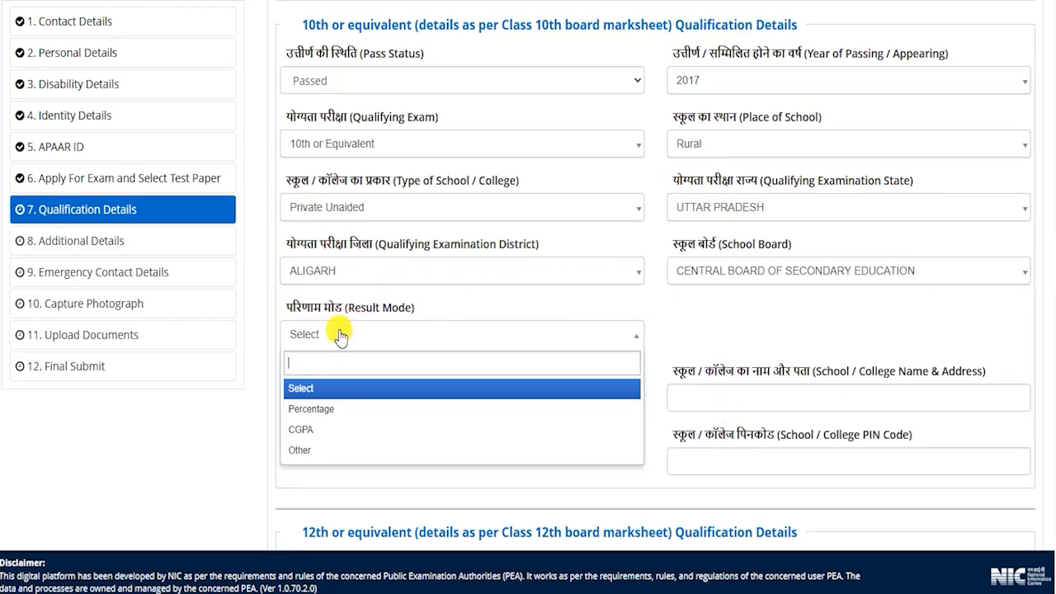
{"action": "left_click", "coordinate": [315, 407]}
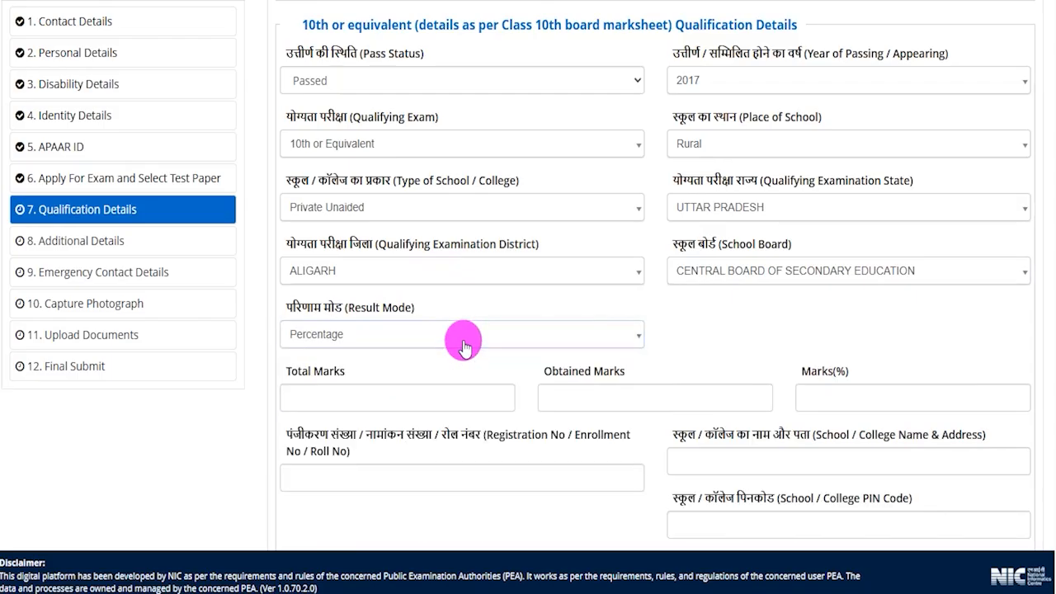
{"action": "scroll", "coordinate": [525, 370], "scroll_direction": "down", "scroll_amount": 2}
{"action": "left_click", "coordinate": [367, 307]}
{"action": "type", "text": "600"}
{"action": "key", "text": "Tab"}
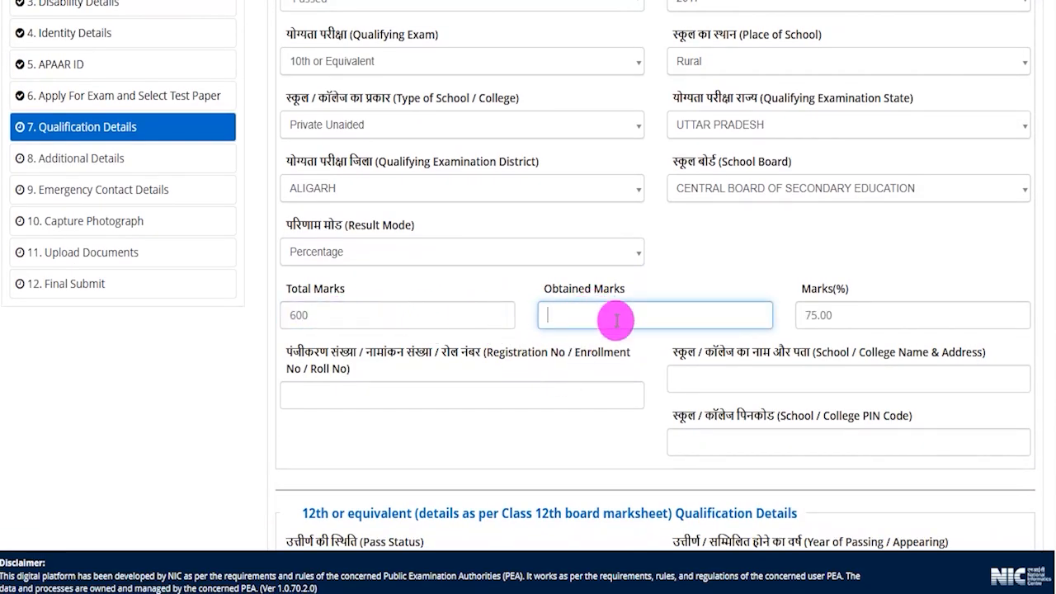
{"action": "left_click", "coordinate": [785, 279]}
{"action": "left_click_drag", "start_coordinate": [799, 290], "coordinate": [805, 313]}
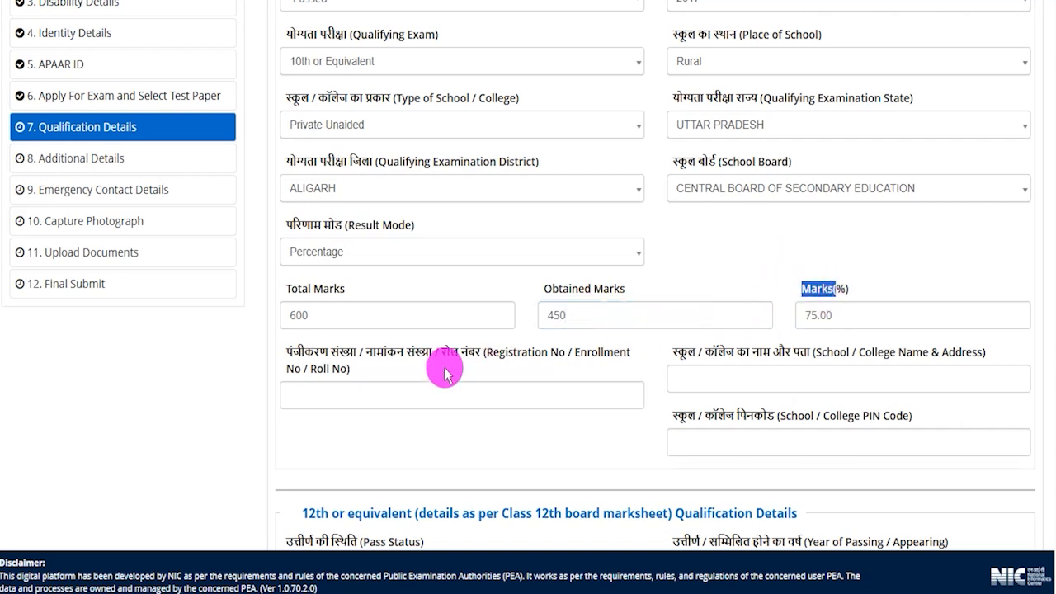
Point out the Class 10th fields for registration/roll number, school name and address, and school PIN code
{"action": "left_click_drag", "start_coordinate": [499, 352], "coordinate": [580, 356]}
{"action": "left_click", "coordinate": [340, 395]}
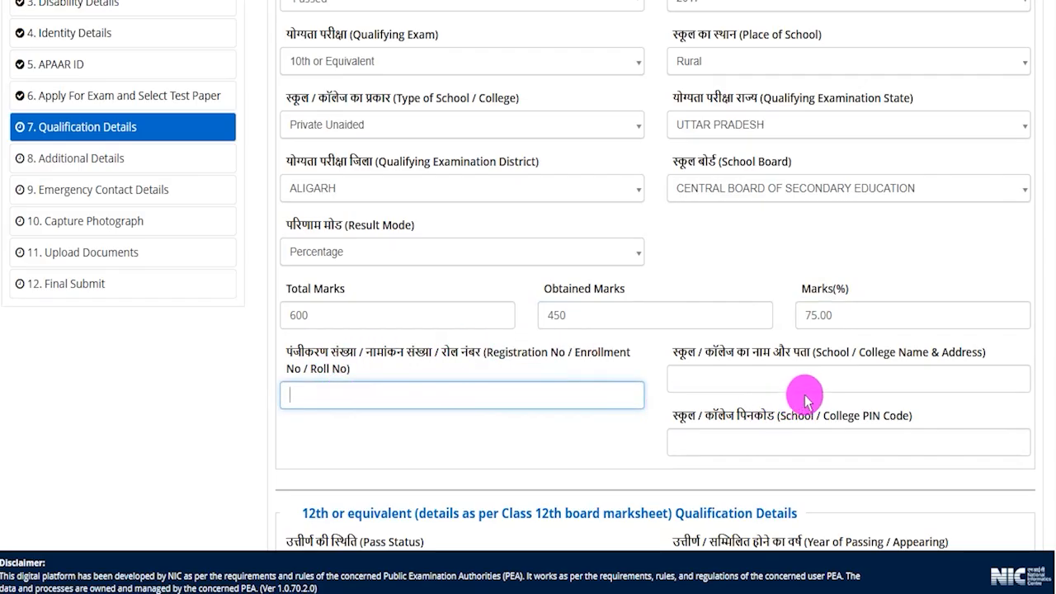
{"action": "left_click_drag", "start_coordinate": [735, 353], "coordinate": [776, 363]}
{"action": "left_click", "coordinate": [743, 380]}
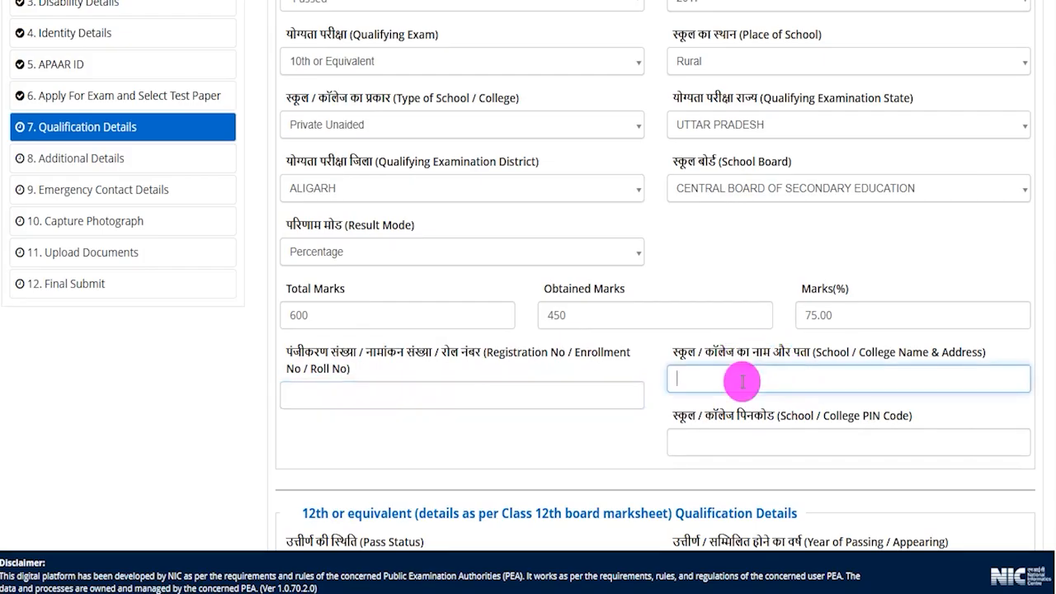
{"action": "left_click_drag", "start_coordinate": [786, 416], "coordinate": [804, 427]}
{"action": "left_click", "coordinate": [704, 440]}
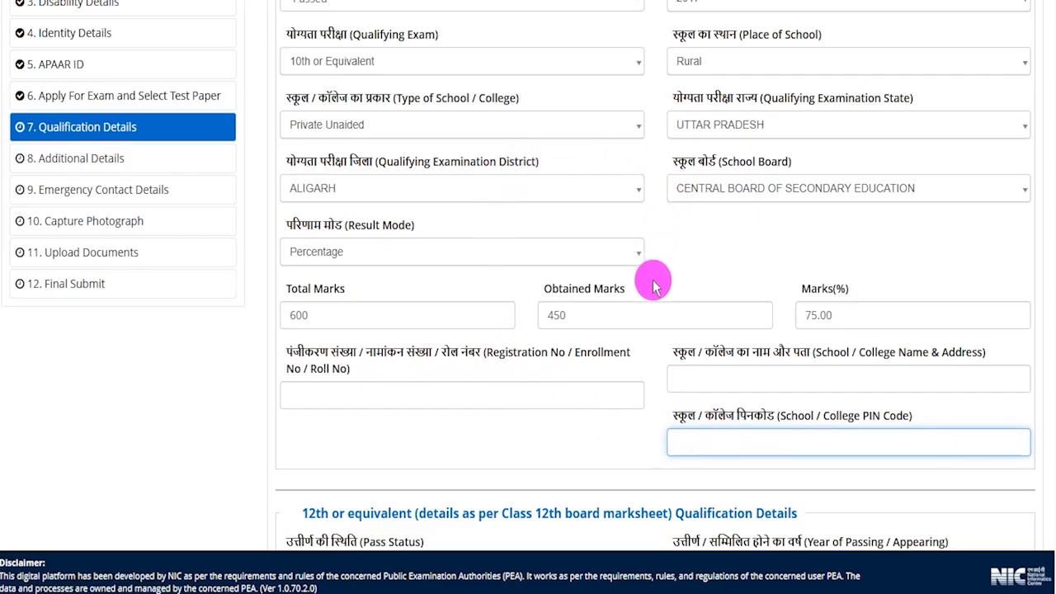
In the Class 12th Qualification Details, set the pass status to Appearing
{"action": "scroll", "coordinate": [631, 437], "scroll_direction": "down", "scroll_amount": 4}
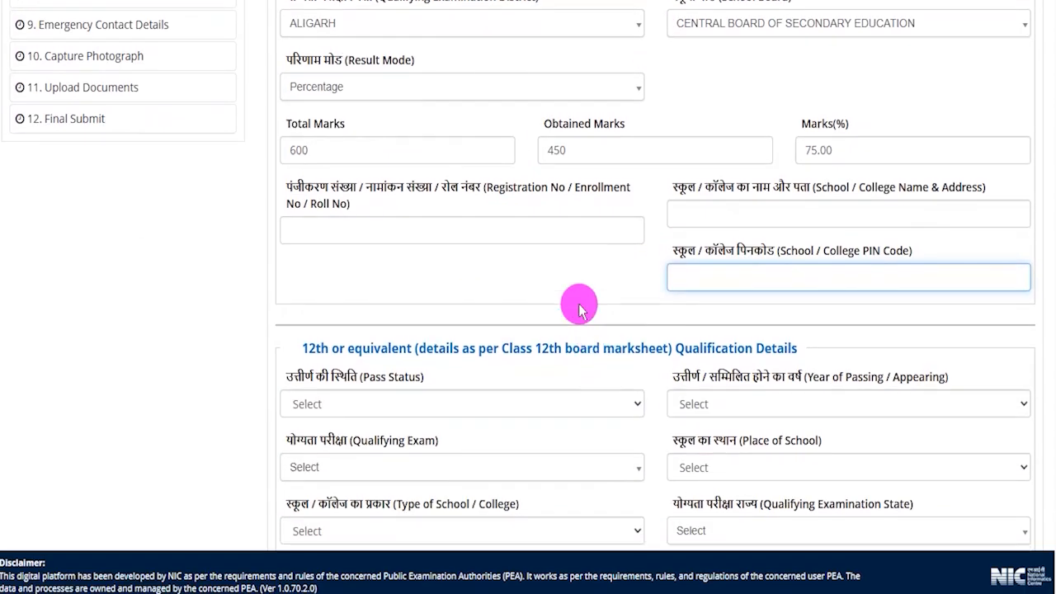
{"action": "left_click_drag", "start_coordinate": [318, 181], "coordinate": [636, 200]}
{"action": "scroll", "coordinate": [626, 205], "scroll_direction": "down", "scroll_amount": 2}
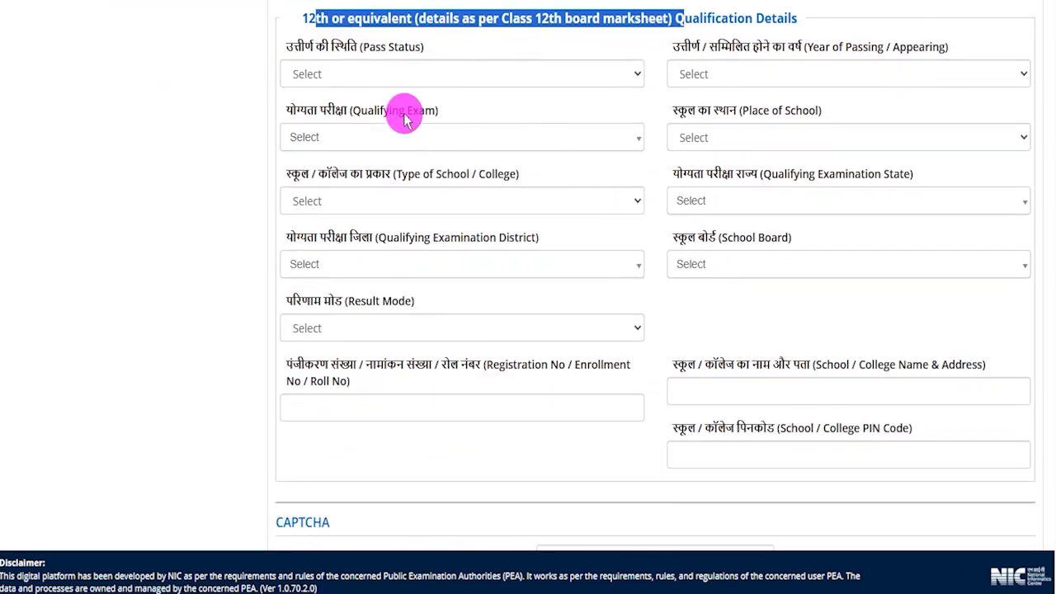
{"action": "left_click", "coordinate": [341, 74]}
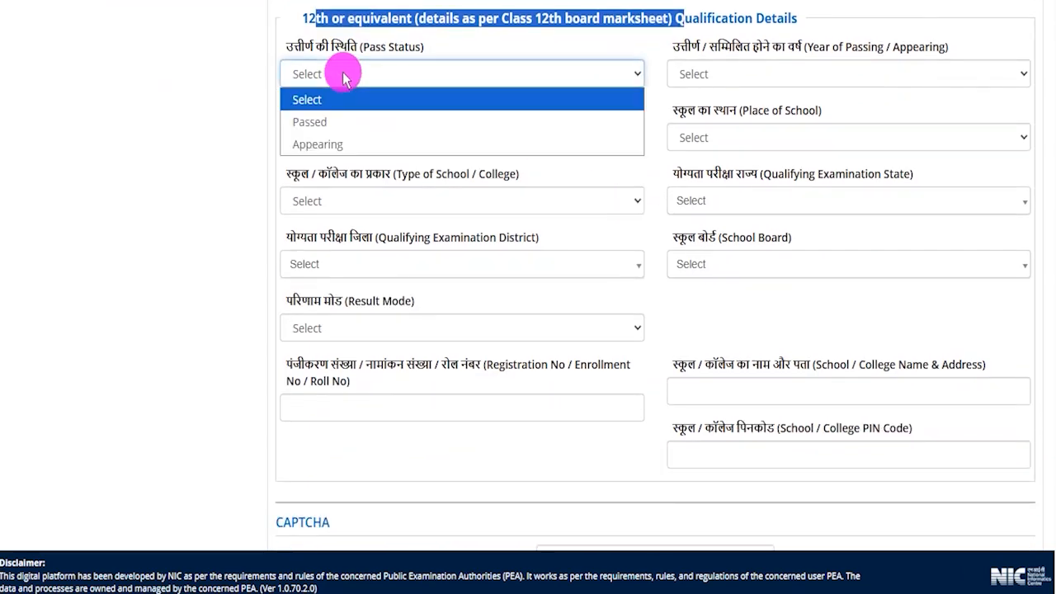
{"action": "left_click", "coordinate": [326, 145]}
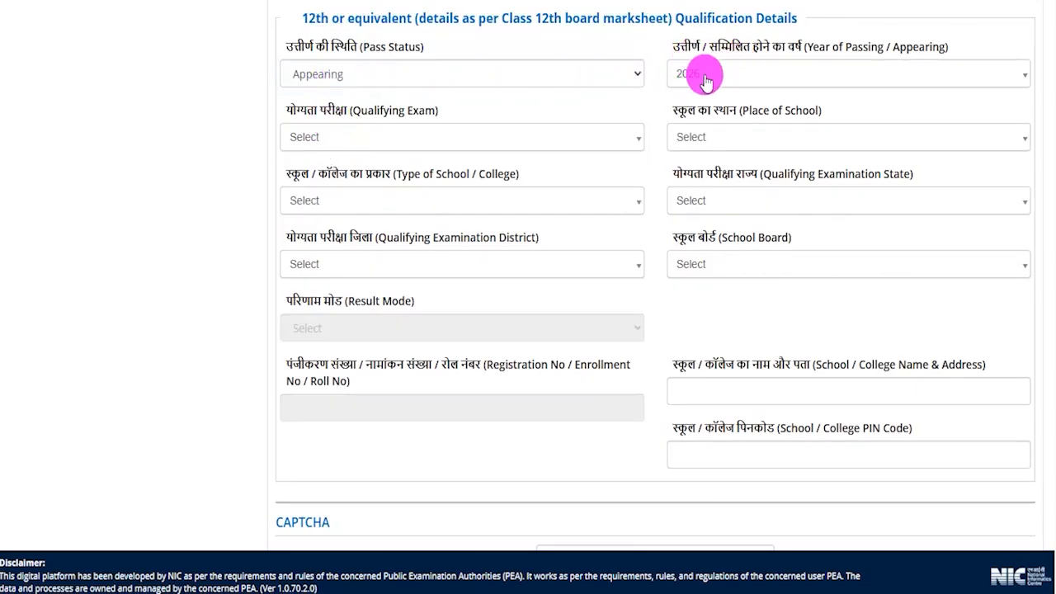
Set the Class 12th qualifying exam to Class 12th or equivalent and the place of school to Rural
{"action": "left_click", "coordinate": [356, 138]}
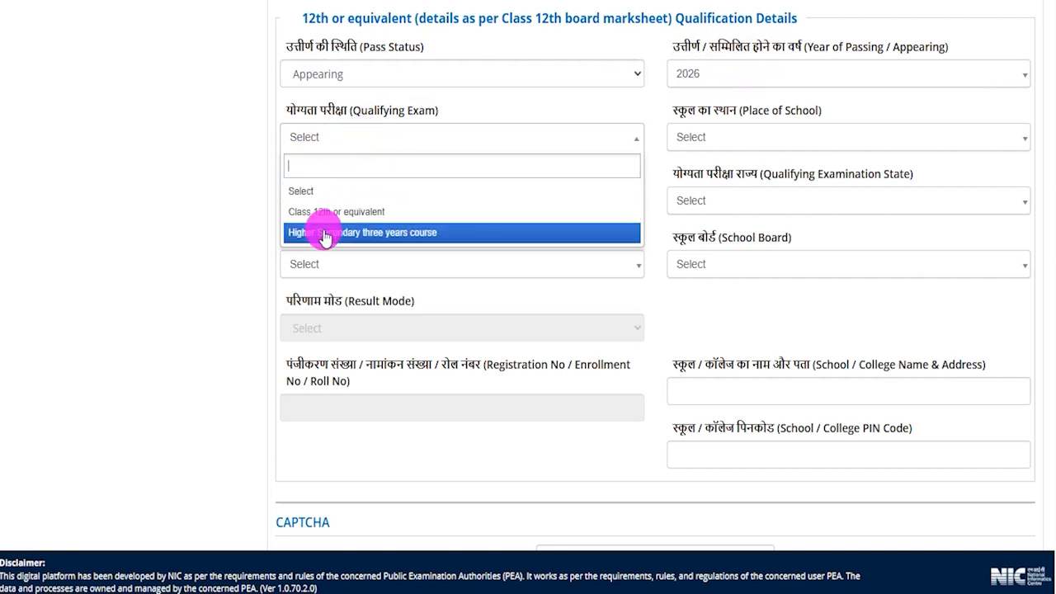
{"action": "left_click", "coordinate": [349, 213]}
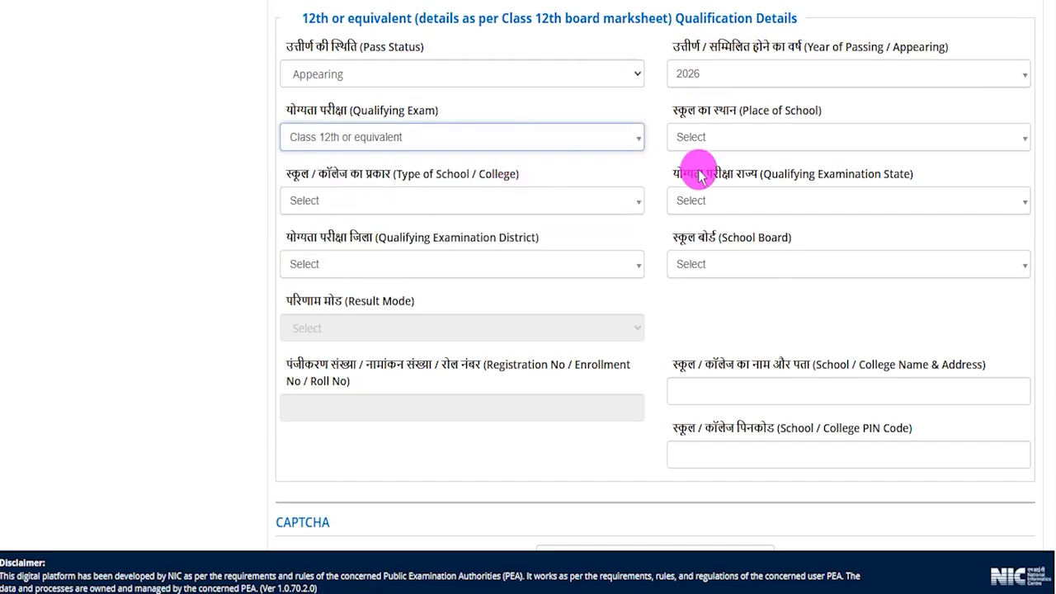
{"action": "left_click", "coordinate": [743, 138]}
{"action": "left_click", "coordinate": [742, 138]}
{"action": "left_click", "coordinate": [743, 141]}
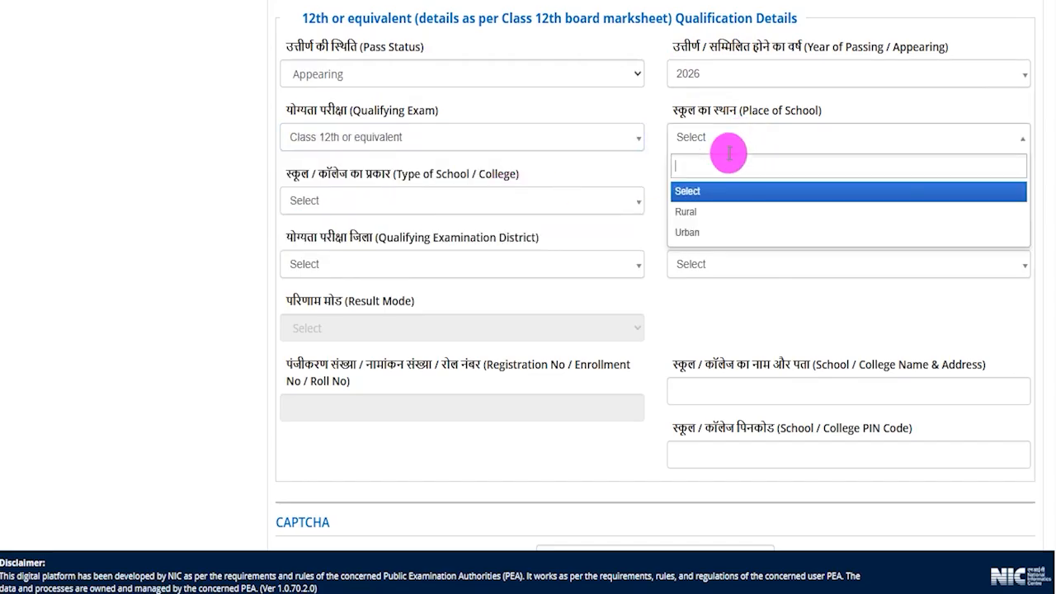
{"action": "left_click", "coordinate": [706, 216]}
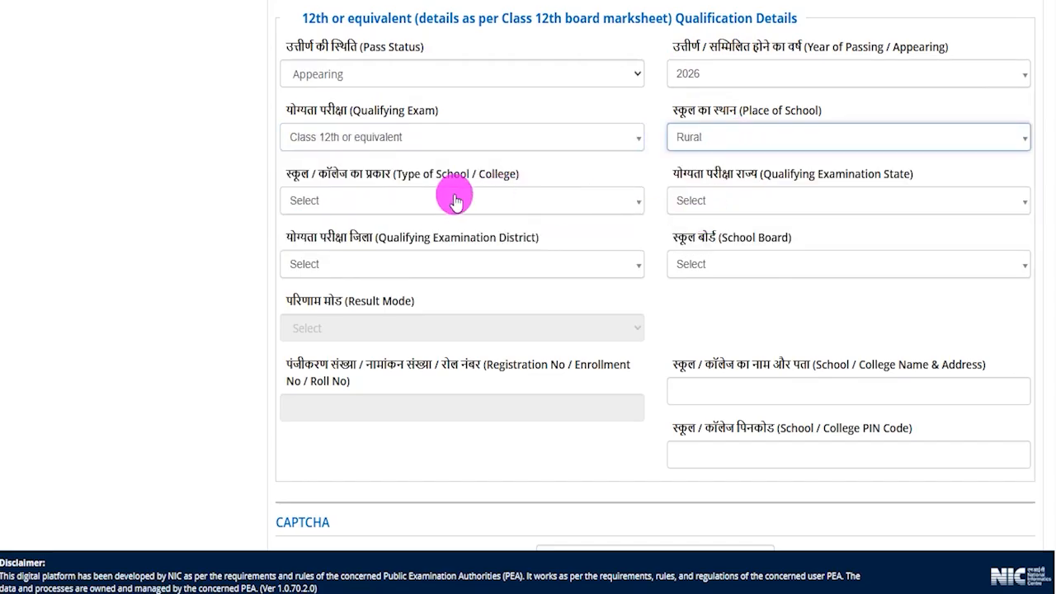
Review the remaining Class 12th fields, from type of school, state, district and board to school name, address and PIN code
{"action": "left_click", "coordinate": [357, 206]}
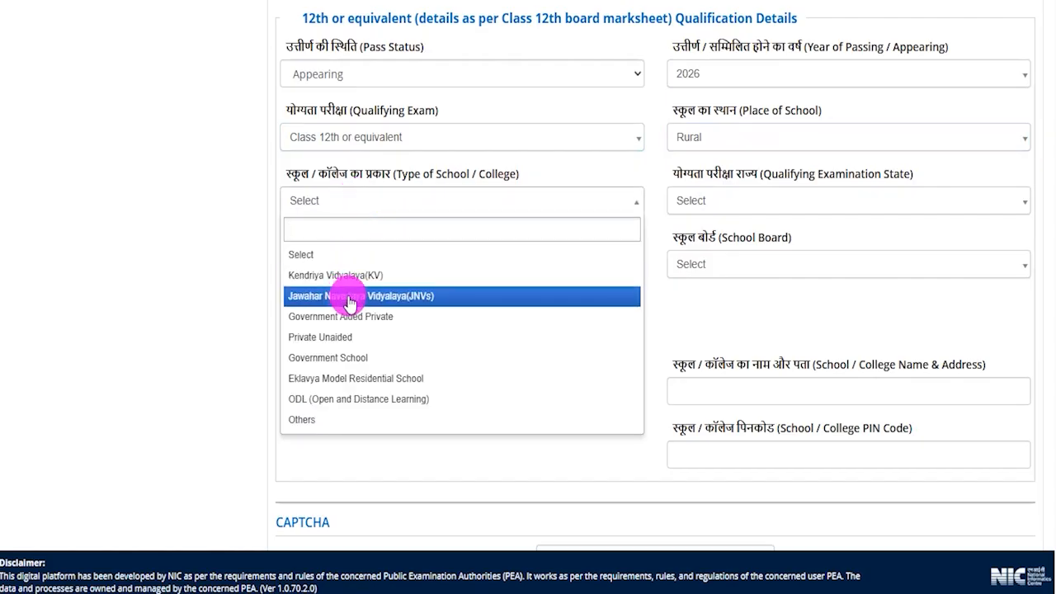
{"action": "left_click_drag", "start_coordinate": [784, 173], "coordinate": [858, 174]}
{"action": "left_click", "coordinate": [751, 202]}
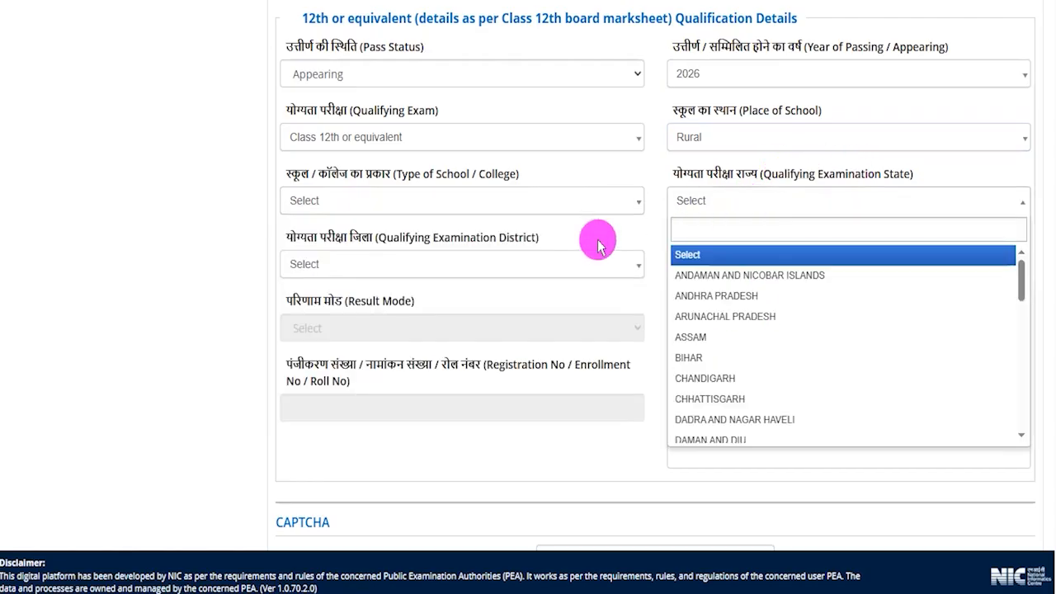
{"action": "left_click", "coordinate": [408, 265]}
{"action": "left_click", "coordinate": [766, 268]}
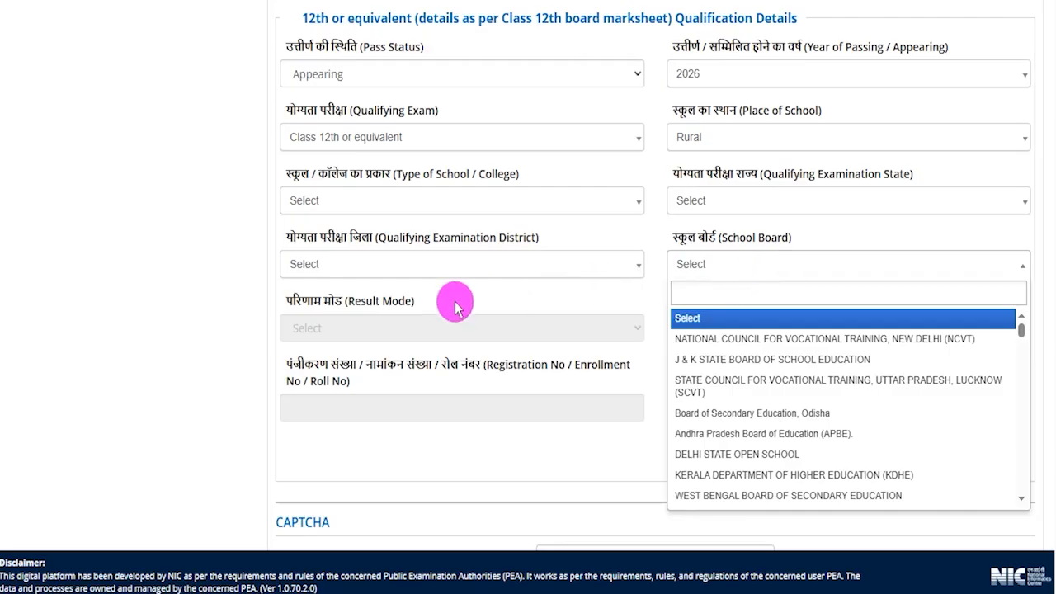
{"action": "left_click", "coordinate": [373, 327]}
{"action": "left_click_drag", "start_coordinate": [724, 359], "coordinate": [773, 375]}
{"action": "left_click", "coordinate": [749, 363]}
{"action": "left_click_drag", "start_coordinate": [698, 428], "coordinate": [766, 428]}
{"action": "left_click", "coordinate": [750, 456]}
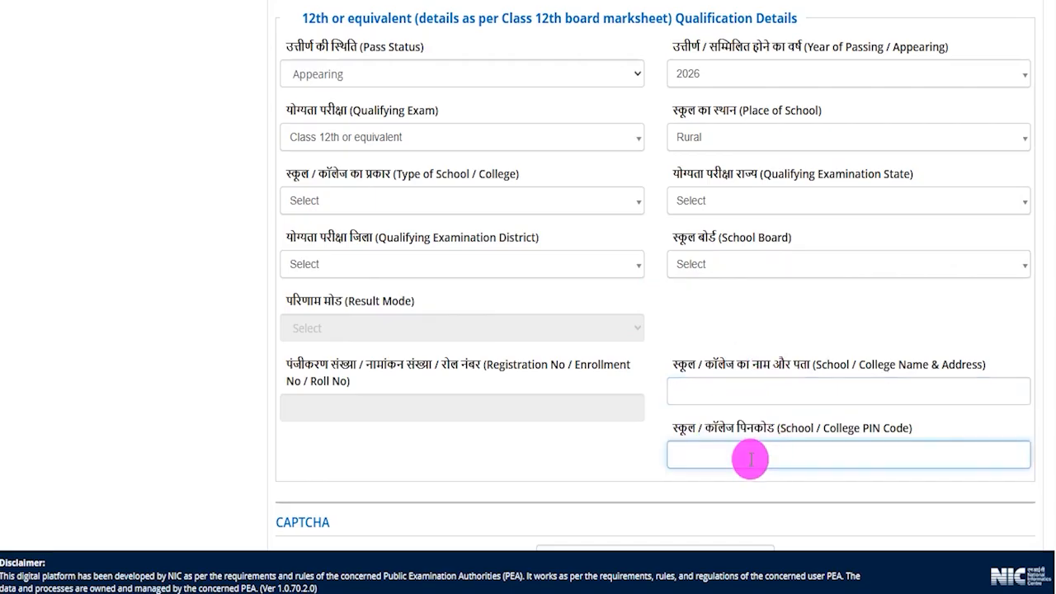
Change the Class 12th pass status to Passed and set the year of passing to 2019
{"action": "left_click", "coordinate": [357, 82]}
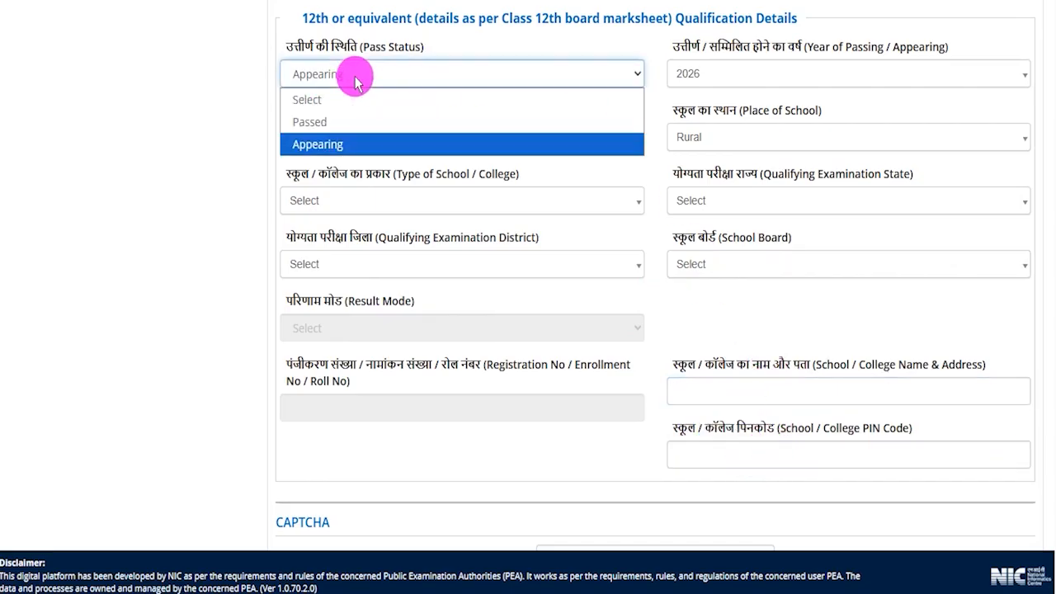
{"action": "left_click", "coordinate": [334, 120]}
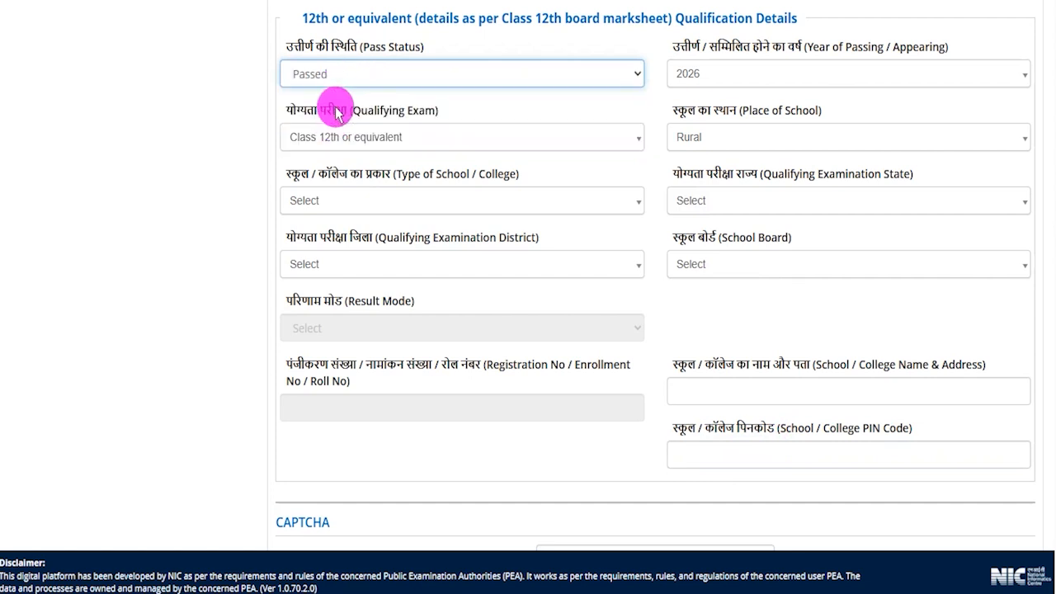
{"action": "left_click", "coordinate": [742, 74]}
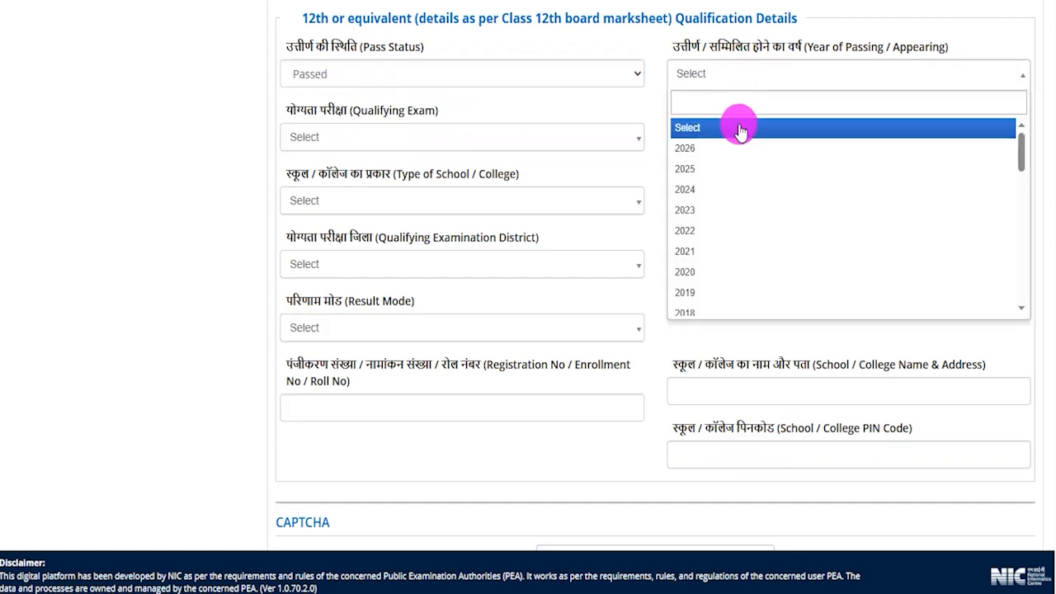
{"action": "left_click", "coordinate": [695, 292]}
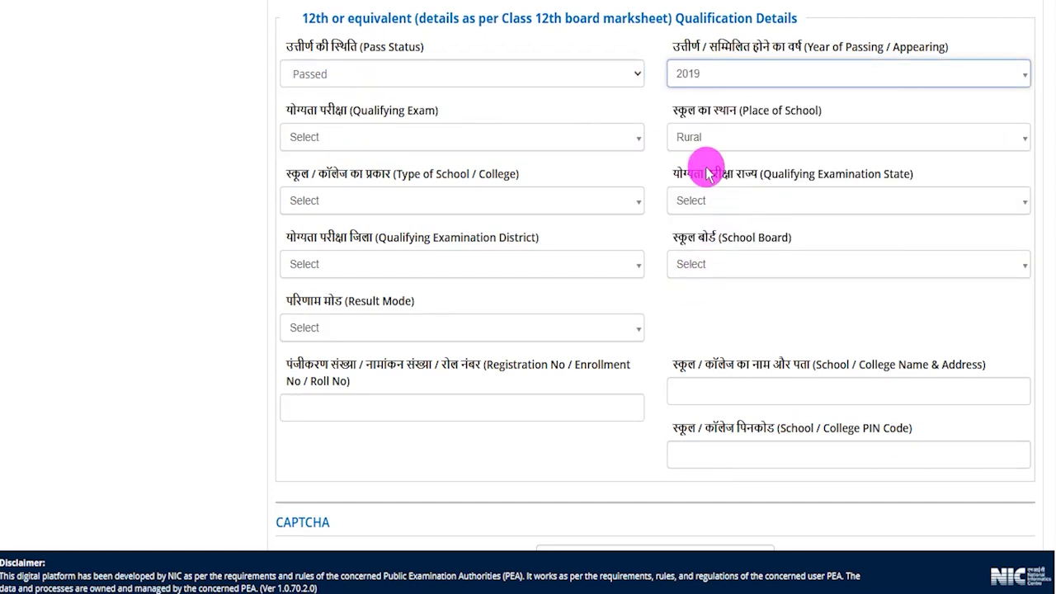
Set the Class 12th qualifying exam to Class 12th or equivalent and the place of school to Urban
{"action": "left_click", "coordinate": [354, 136]}
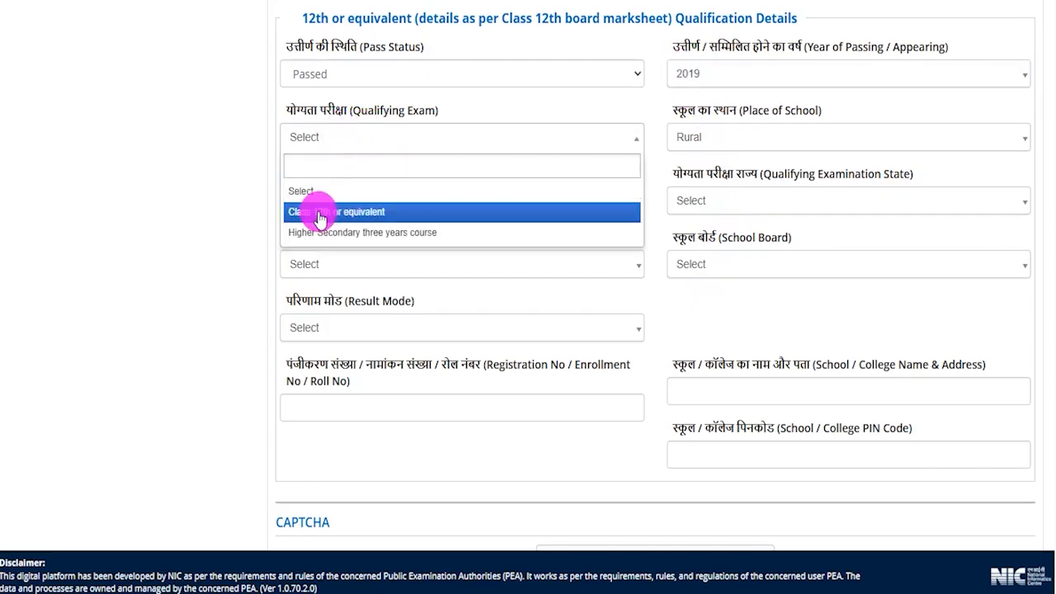
{"action": "left_click", "coordinate": [360, 212]}
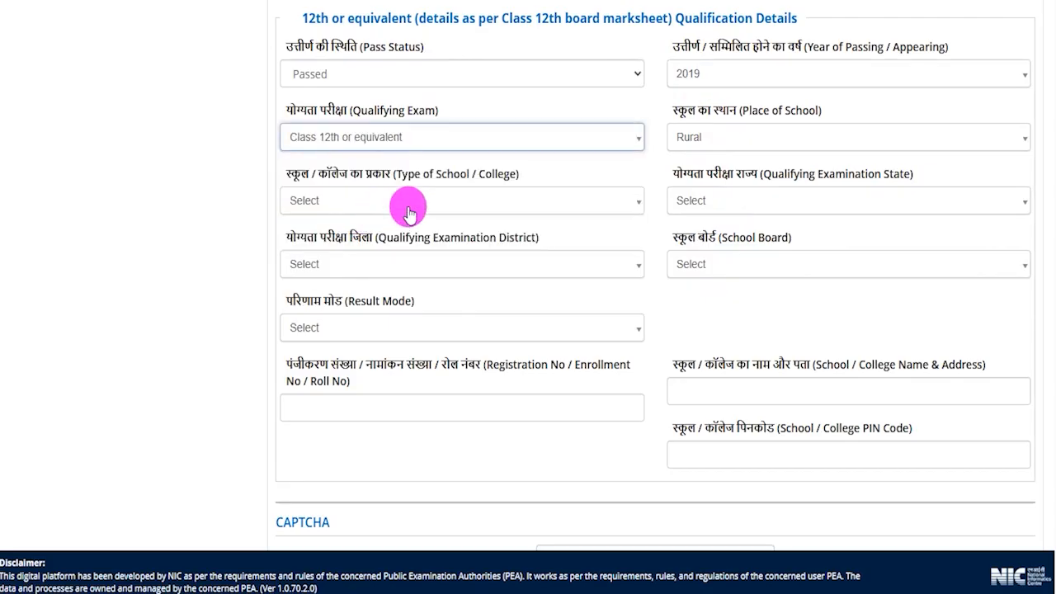
{"action": "left_click", "coordinate": [771, 153]}
{"action": "left_click", "coordinate": [767, 151]}
{"action": "left_click", "coordinate": [767, 148]}
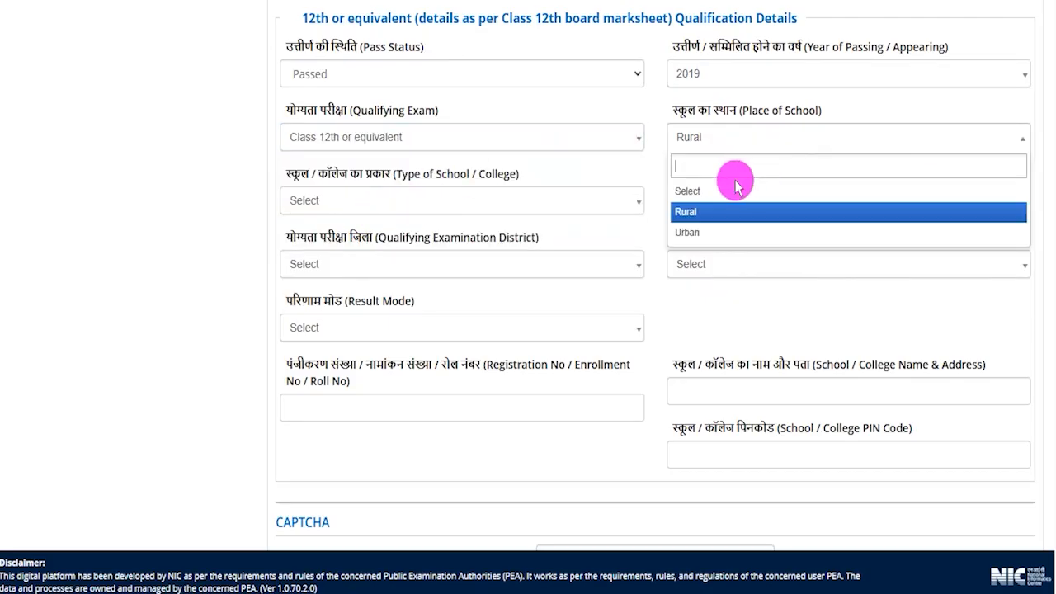
{"action": "left_click", "coordinate": [707, 230]}
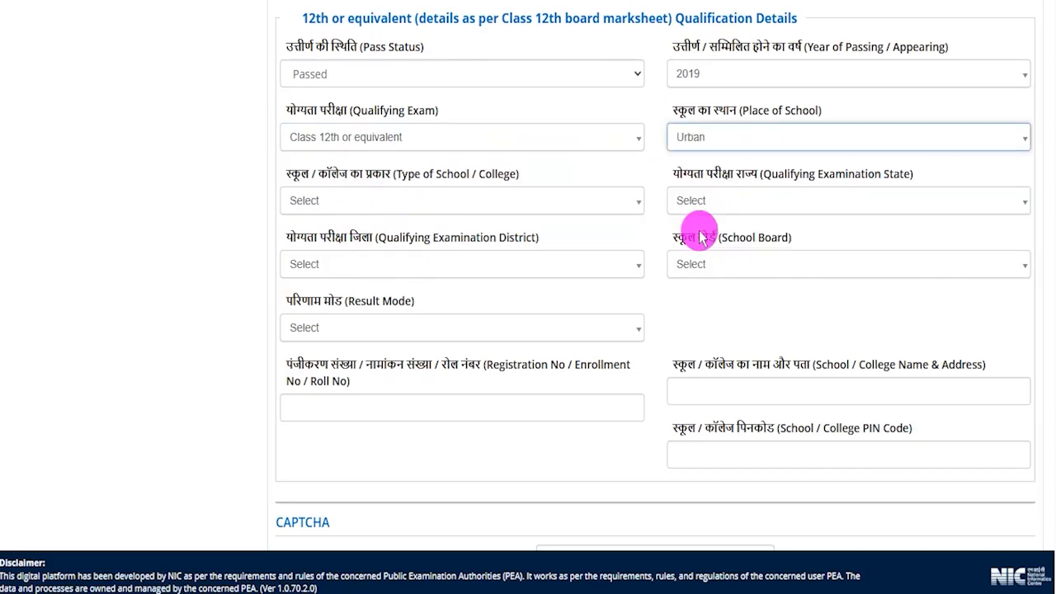
Set the Class 12th type of school to Private Unaided and the qualifying examination state to Uttar Pradesh
{"action": "left_click", "coordinate": [393, 206]}
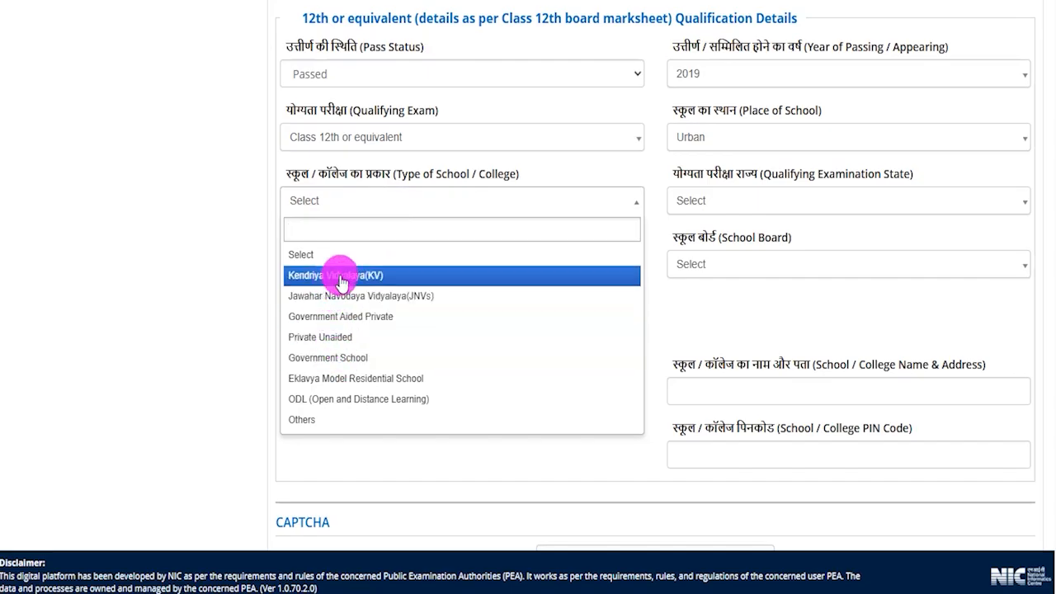
{"action": "left_click", "coordinate": [353, 336]}
{"action": "left_click", "coordinate": [724, 198]}
{"action": "left_click", "coordinate": [724, 198]}
{"action": "left_click", "coordinate": [726, 204]}
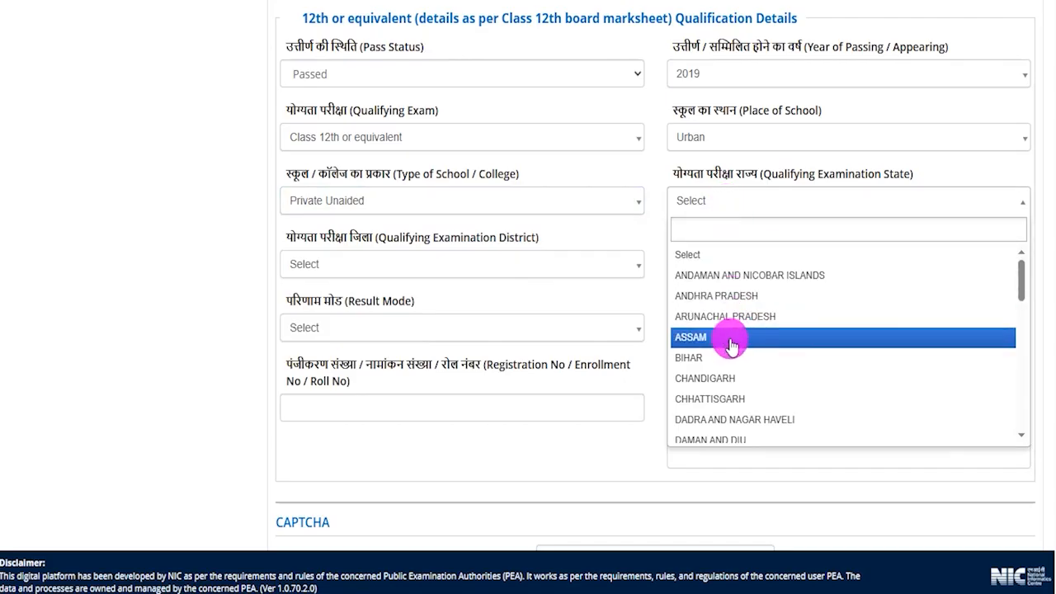
{"action": "scroll", "coordinate": [731, 342], "scroll_direction": "down", "scroll_amount": 5}
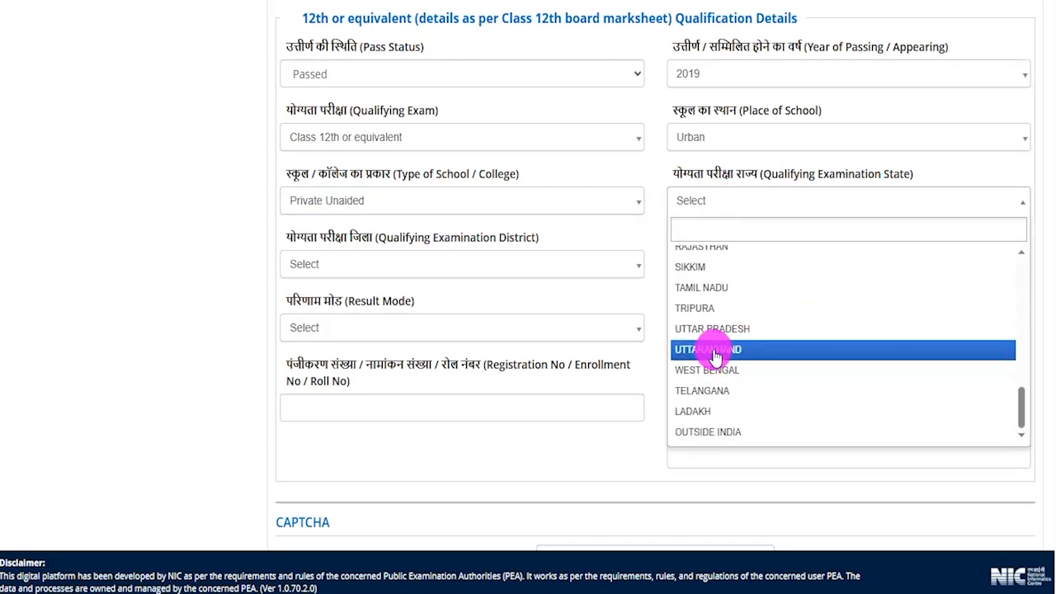
{"action": "left_click", "coordinate": [714, 329]}
Set the Class 12th qualifying examination district to Aligarh and the school board to Delhi State Open School
{"action": "left_click", "coordinate": [378, 266]}
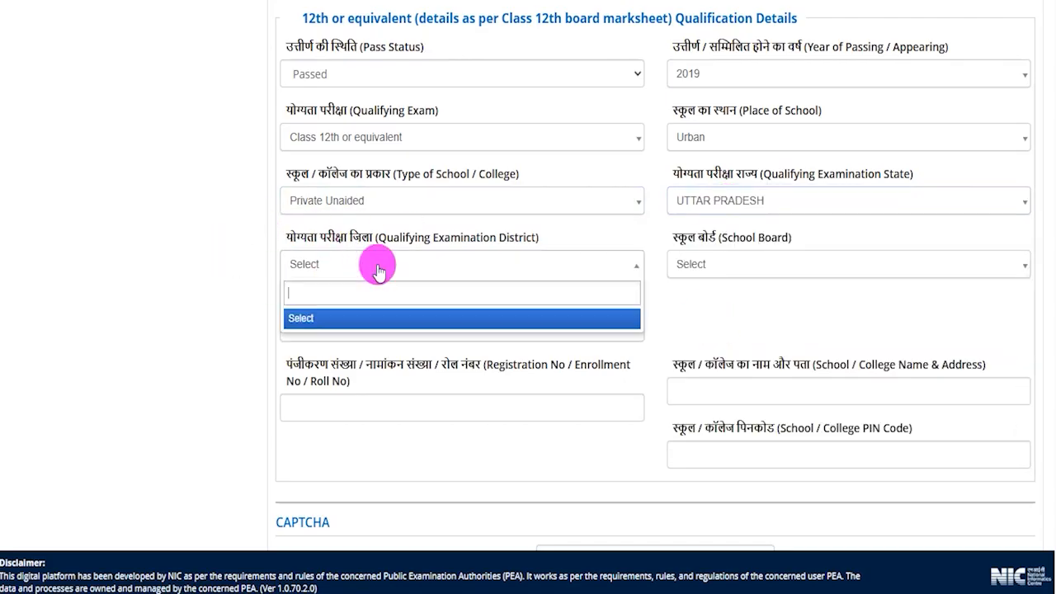
{"action": "left_click", "coordinate": [377, 264]}
{"action": "left_click", "coordinate": [328, 363]}
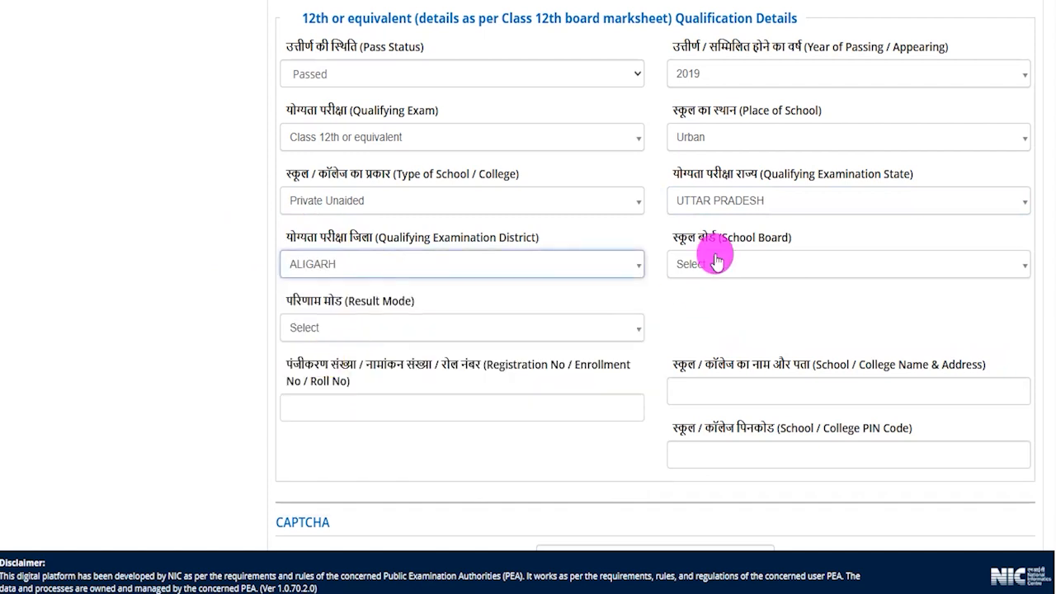
{"action": "left_click", "coordinate": [726, 266]}
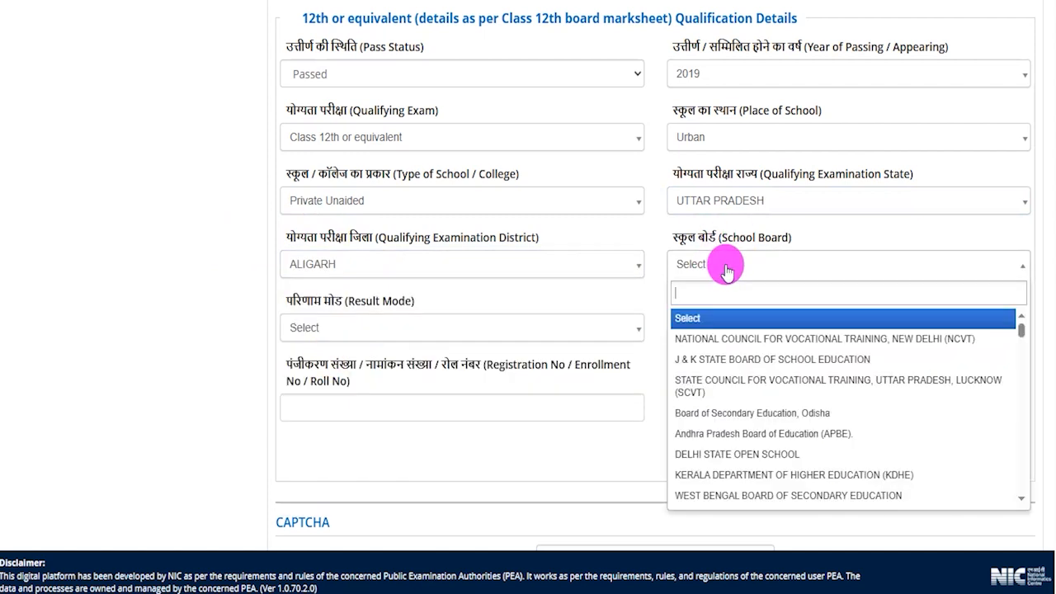
{"action": "left_click", "coordinate": [714, 453]}
Set the Class 12th result mode to Percentage with total marks of 600 and obtained marks of 450
{"action": "left_click", "coordinate": [333, 329]}
{"action": "left_click", "coordinate": [324, 337]}
{"action": "left_click", "coordinate": [324, 337]}
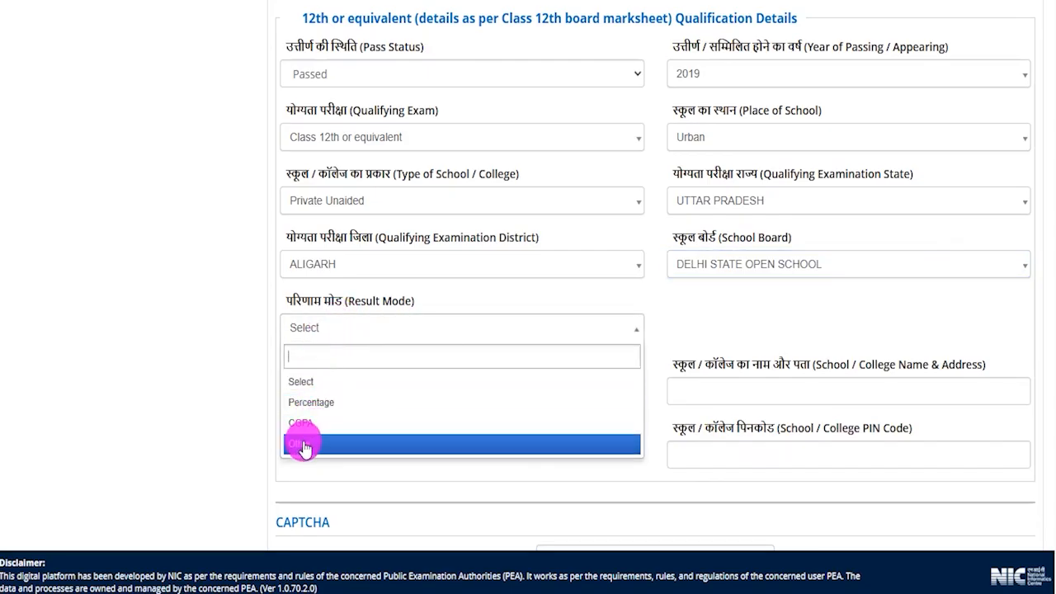
{"action": "left_click", "coordinate": [310, 401]}
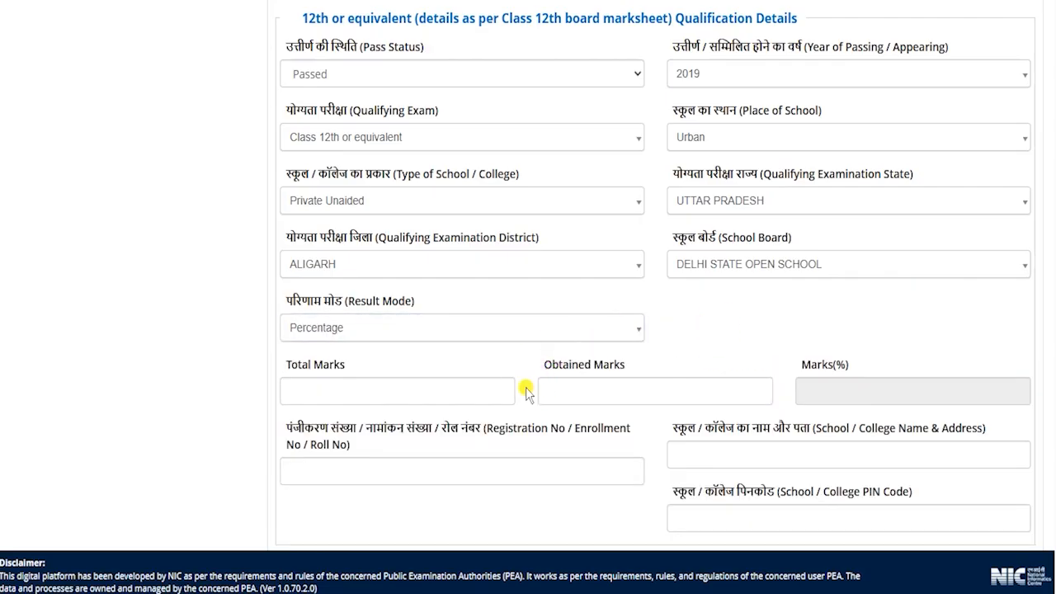
{"action": "left_click", "coordinate": [408, 390]}
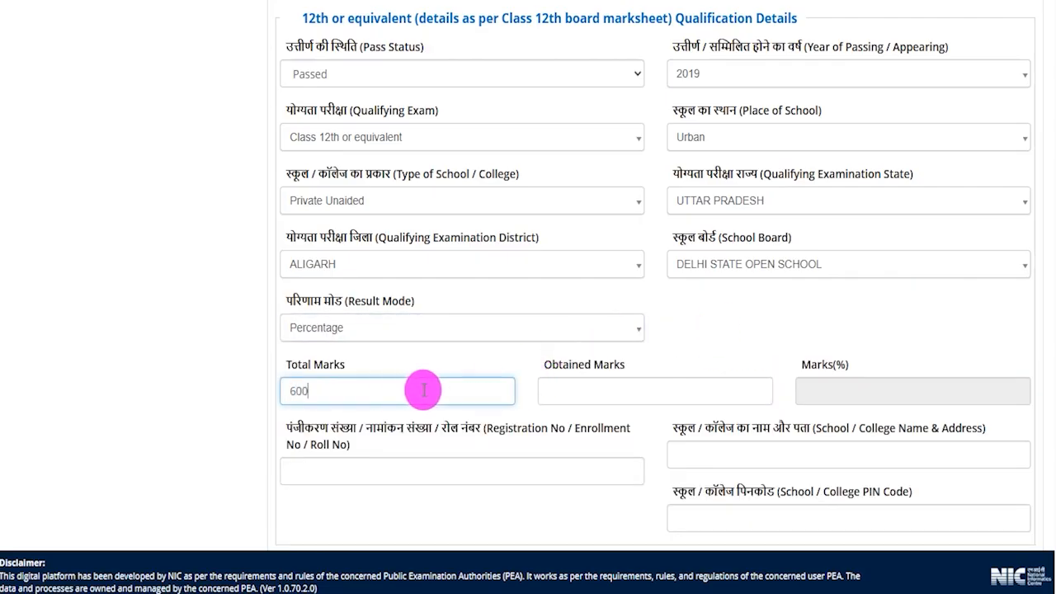
{"action": "type", "text": "600"}
{"action": "left_click", "coordinate": [665, 390]}
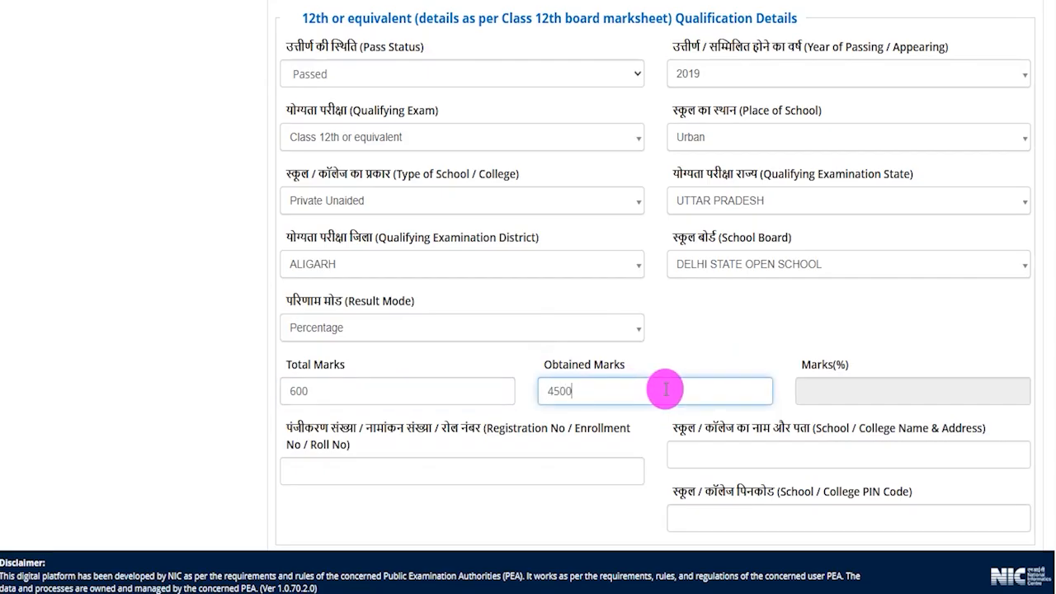
{"action": "left_click", "coordinate": [653, 423]}
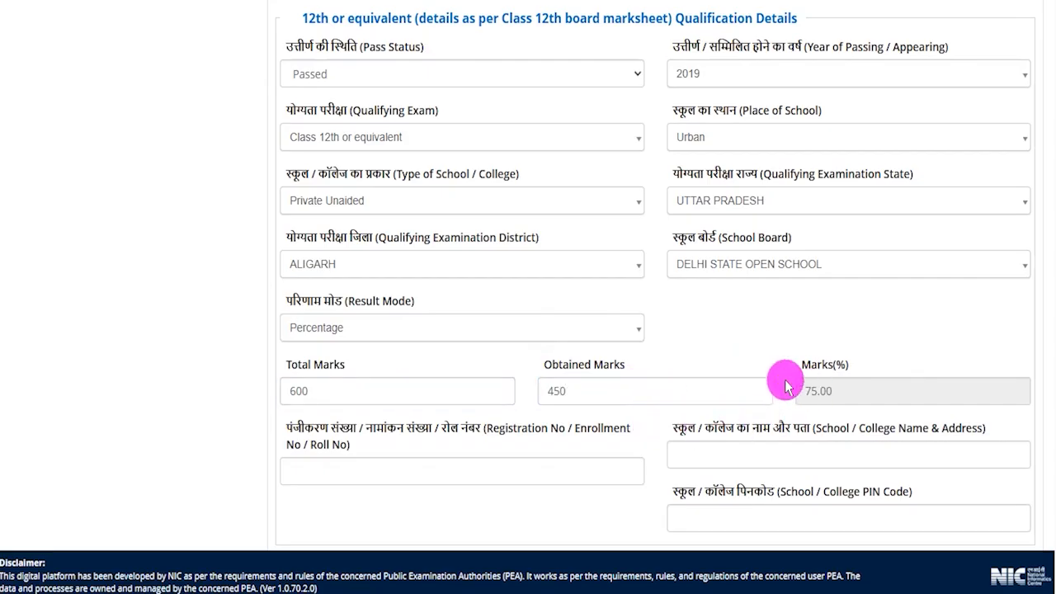
Review the Class 12th registration number, school name and address, school PIN code and CAPTCHA fields
{"action": "scroll", "coordinate": [680, 415], "scroll_direction": "down", "scroll_amount": 3}
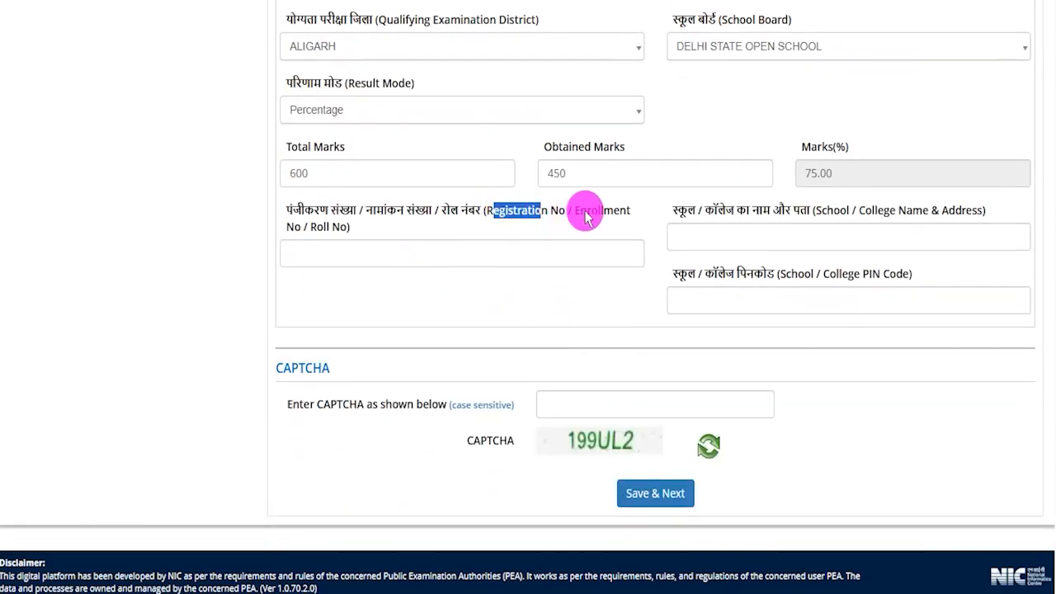
{"action": "left_click", "coordinate": [334, 251]}
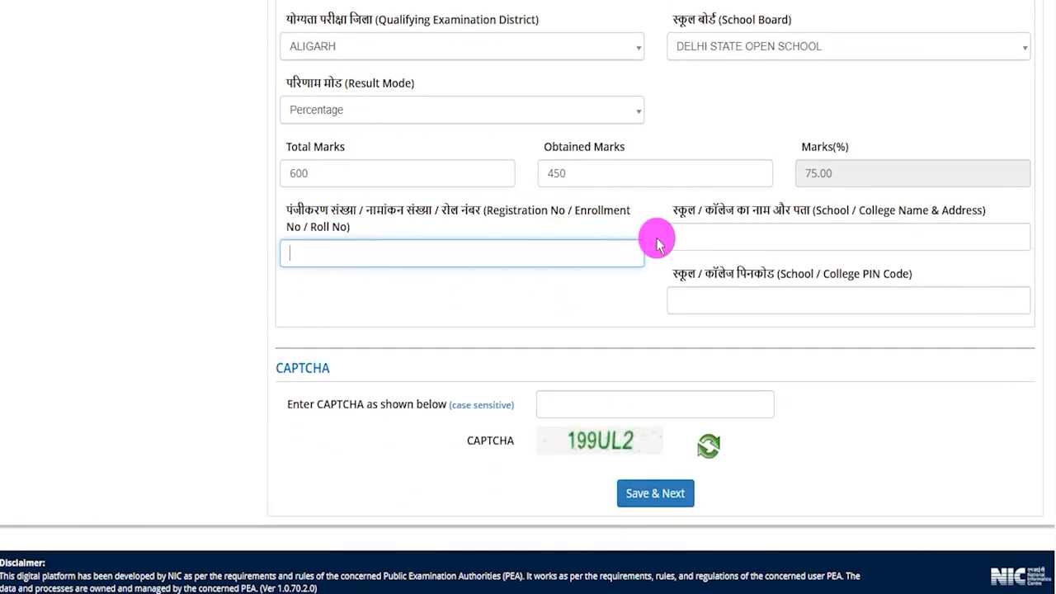
{"action": "left_click", "coordinate": [750, 210]}
{"action": "left_click", "coordinate": [745, 235]}
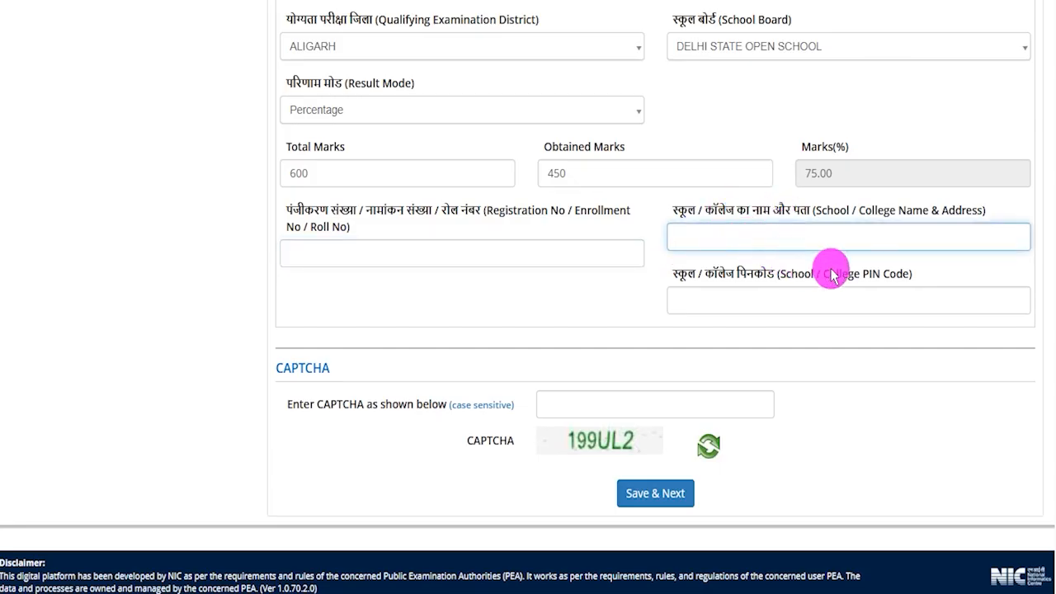
{"action": "left_click_drag", "start_coordinate": [719, 273], "coordinate": [755, 290]}
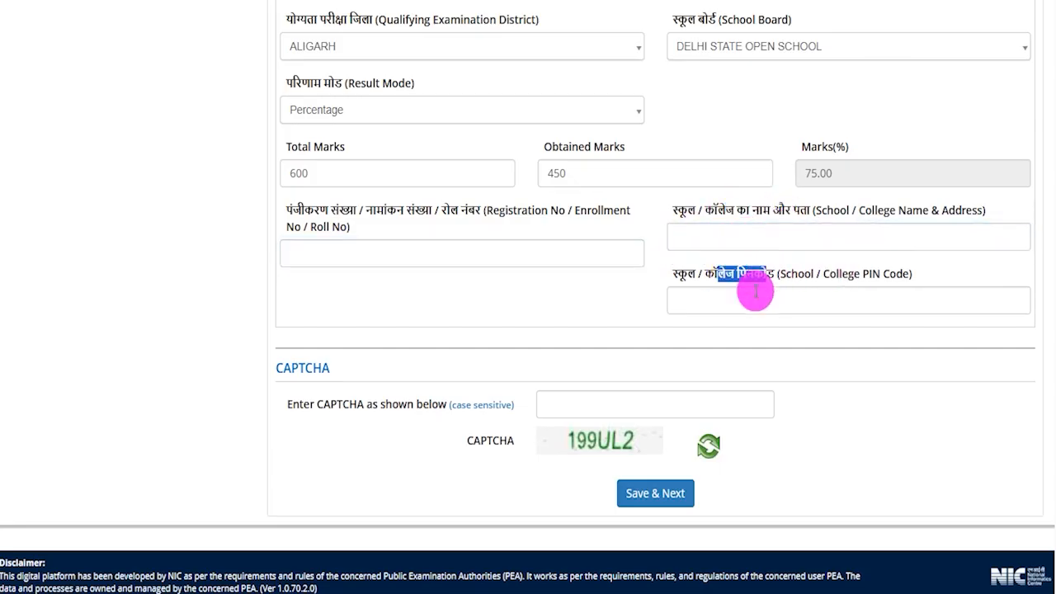
{"action": "left_click", "coordinate": [732, 297]}
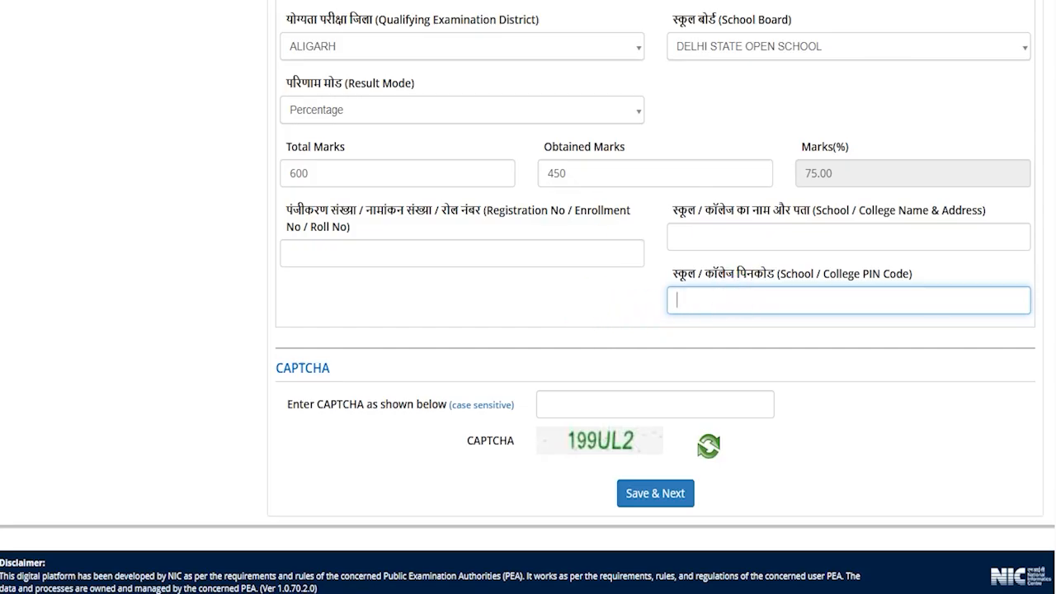
{"action": "left_click_drag", "start_coordinate": [576, 459], "coordinate": [627, 458]}
{"action": "left_click_drag", "start_coordinate": [585, 413], "coordinate": [629, 365]}
{"action": "left_click_drag", "start_coordinate": [913, 441], "coordinate": [705, 489]}
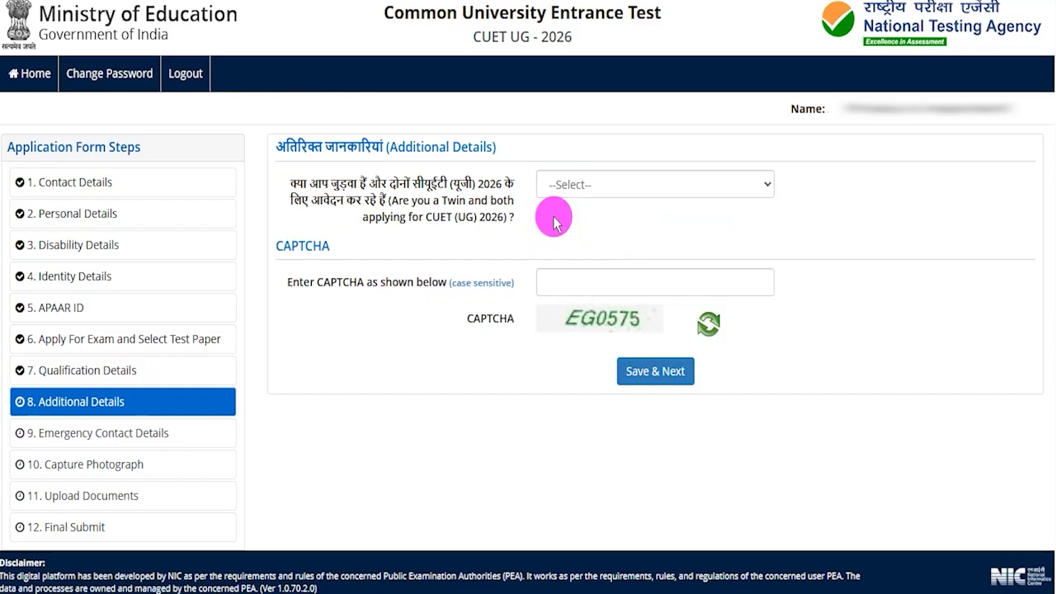
Answer Yes to the twin question in Additional Details and examine the twin's Class 10th roll number and name fields
{"action": "left_click_drag", "start_coordinate": [410, 184], "coordinate": [476, 184]}
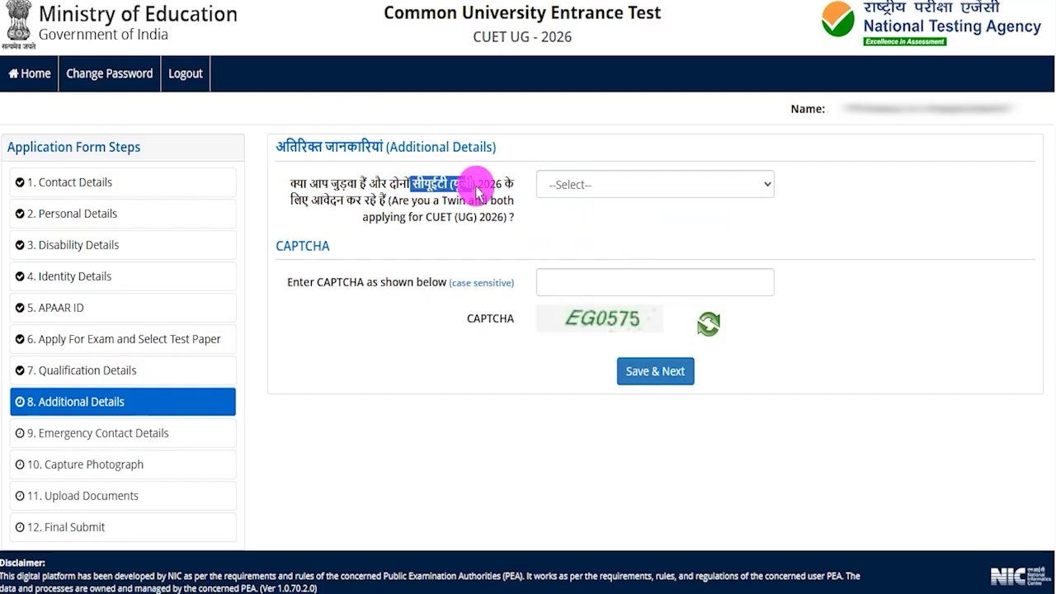
{"action": "left_click", "coordinate": [594, 191]}
{"action": "left_click", "coordinate": [561, 252]}
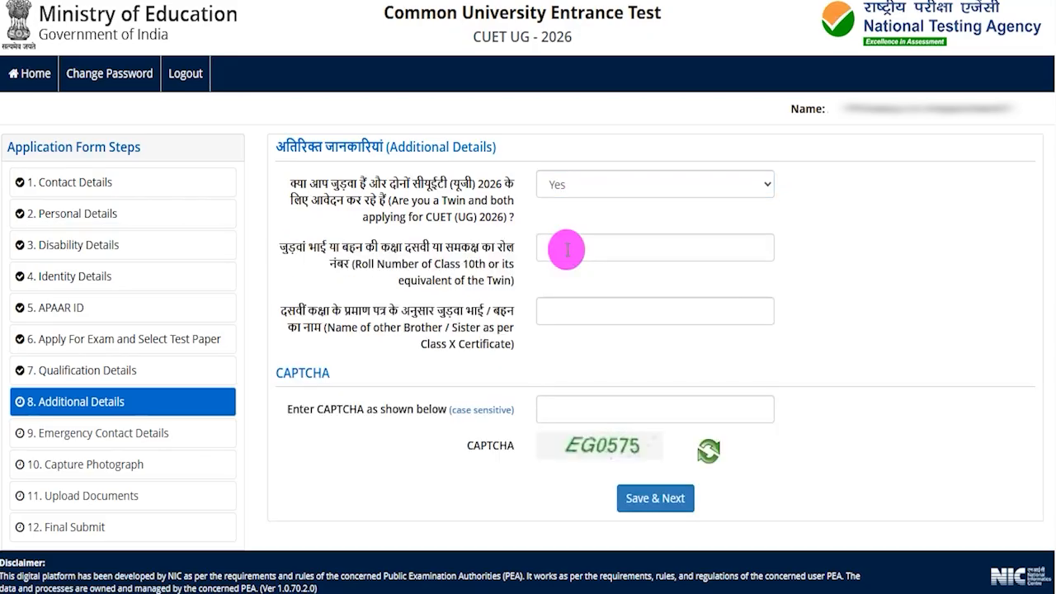
{"action": "left_click_drag", "start_coordinate": [295, 247], "coordinate": [420, 246]}
{"action": "left_click", "coordinate": [557, 247]}
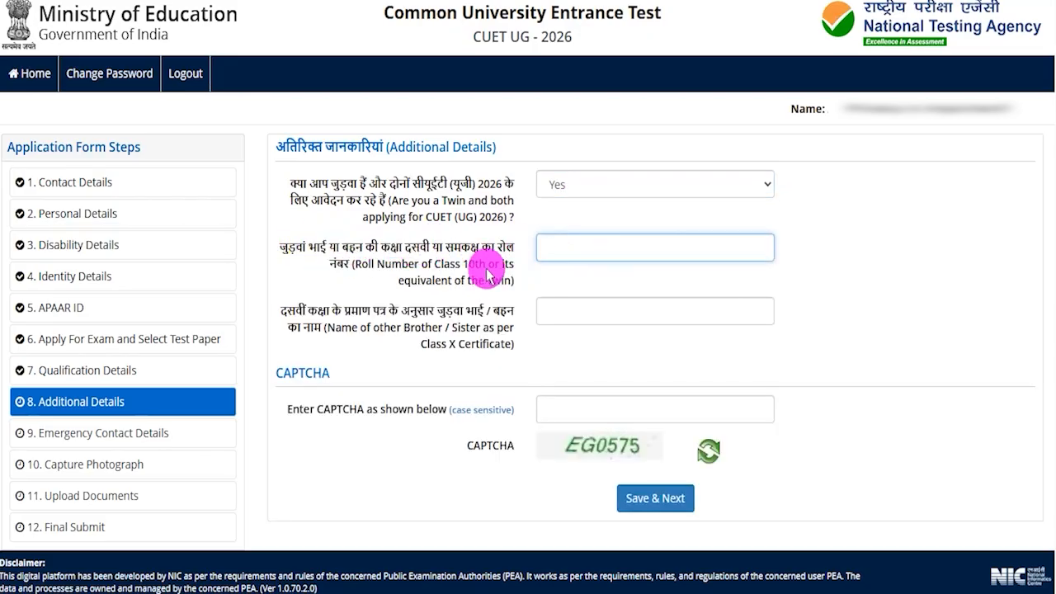
{"action": "left_click_drag", "start_coordinate": [317, 311], "coordinate": [410, 311]}
{"action": "left_click", "coordinate": [553, 312]}
Set the twin question to No and review the CAPTCHA and save option for Additional Details
{"action": "left_click", "coordinate": [571, 184]}
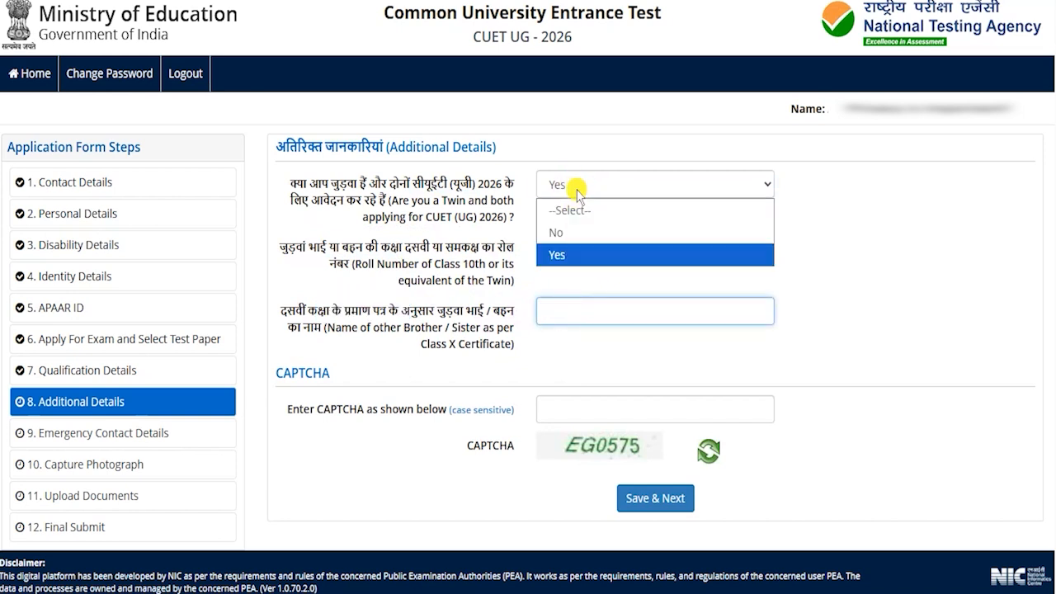
{"action": "left_click", "coordinate": [564, 234]}
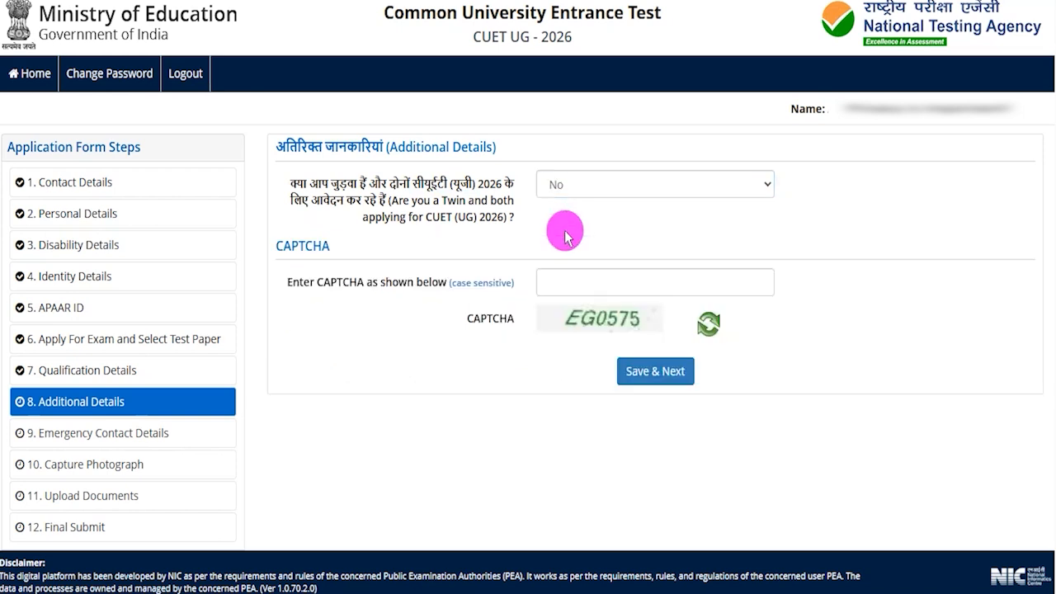
{"action": "left_click_drag", "start_coordinate": [570, 335], "coordinate": [641, 335]}
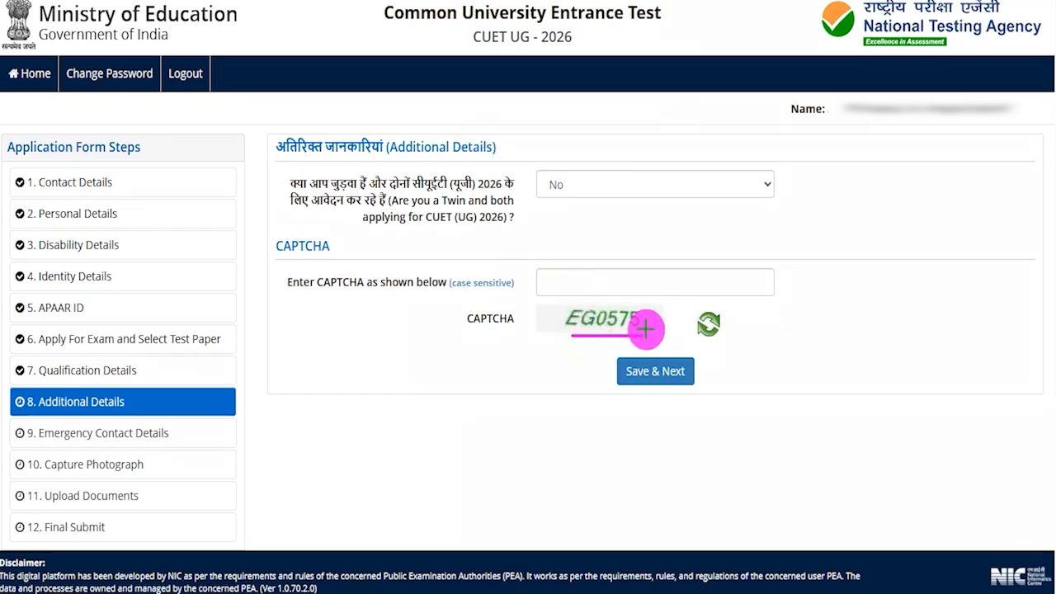
{"action": "left_click_drag", "start_coordinate": [592, 289], "coordinate": [642, 253]}
{"action": "mouse_move", "coordinate": [897, 357]}
{"action": "left_mouse_down"}
{"action": "mouse_move", "coordinate": [700, 372]}
{"action": "mouse_move", "coordinate": [695, 361]}
{"action": "left_mouse_up"}
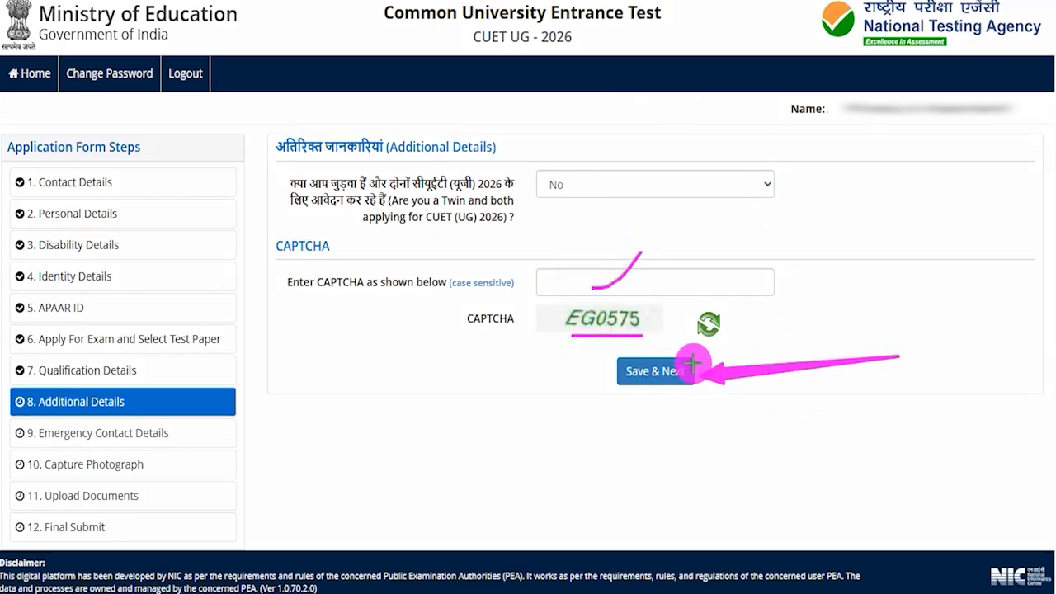
{"action": "left_click", "coordinate": [692, 363]}
Review the parent's or guardian's emergency contact fields: country code, mobile number, email address, CAPTCHA and OTP request
{"action": "left_click_drag", "start_coordinate": [573, 145], "coordinate": [771, 145]}
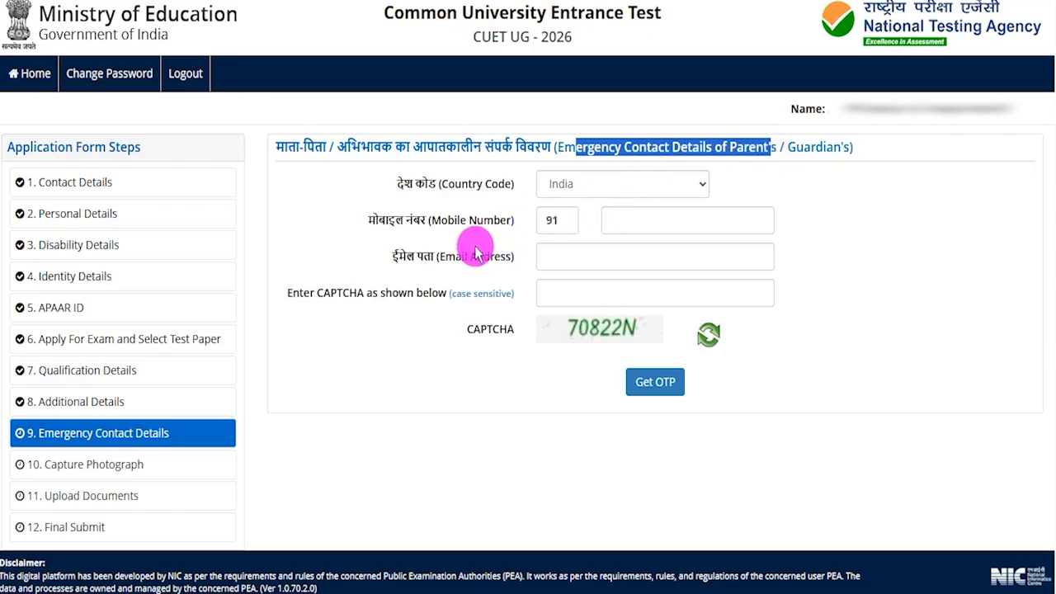
{"action": "left_click", "coordinate": [580, 183]}
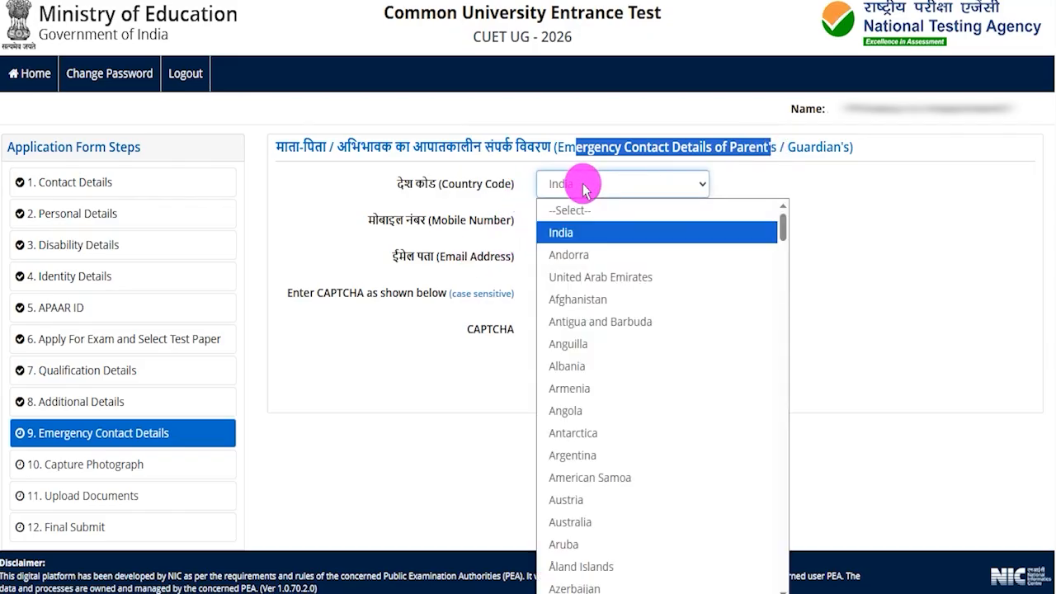
{"action": "left_click", "coordinate": [583, 186]}
{"action": "left_click_drag", "start_coordinate": [389, 220], "coordinate": [448, 223]}
{"action": "left_click", "coordinate": [644, 218]}
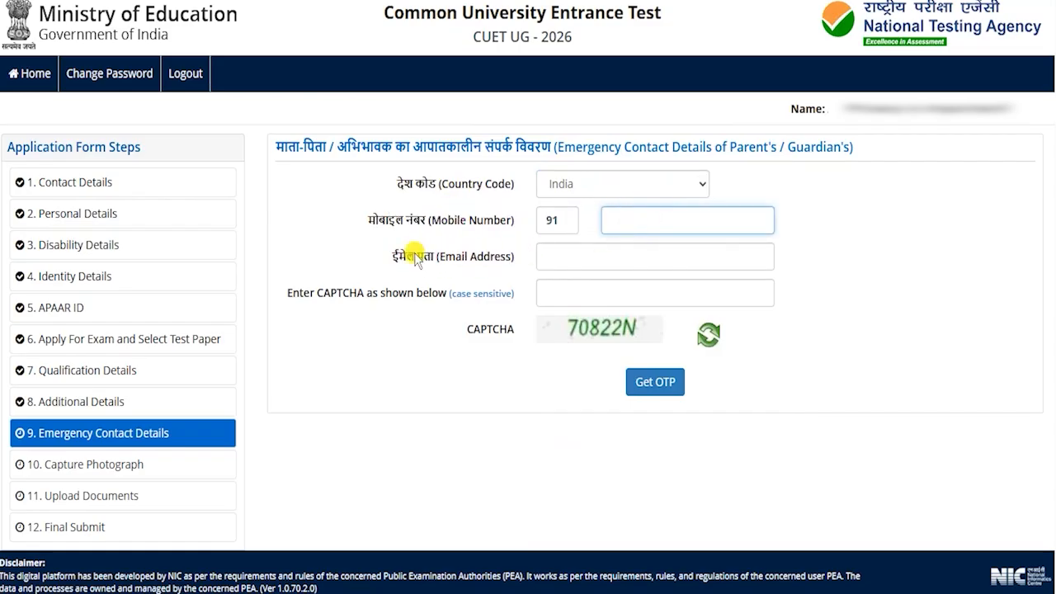
{"action": "left_click_drag", "start_coordinate": [415, 256], "coordinate": [454, 257]}
{"action": "left_click", "coordinate": [572, 257]}
{"action": "left_click", "coordinate": [324, 292]}
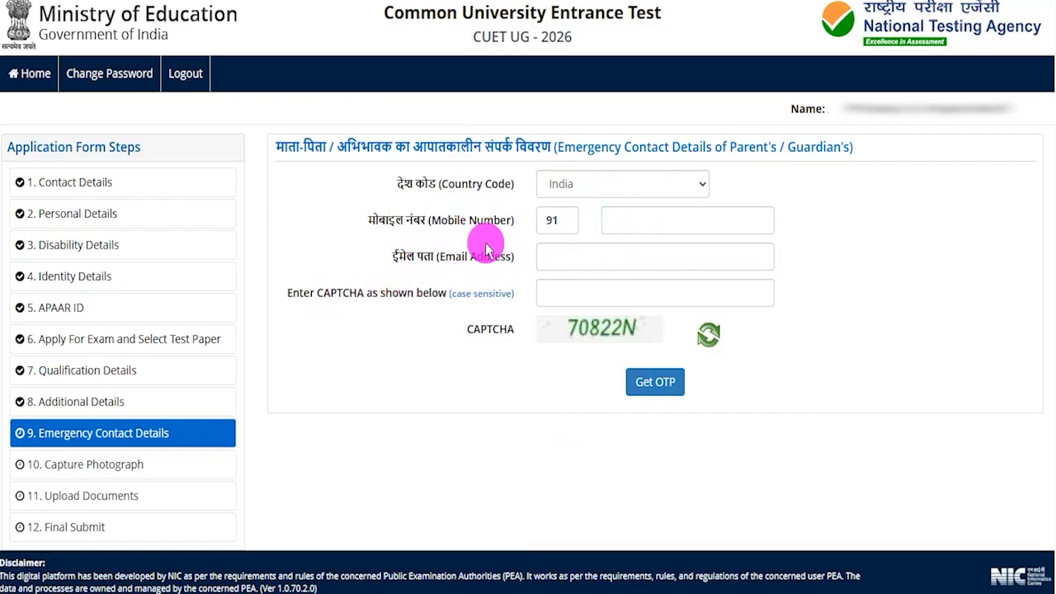
{"action": "left_click_drag", "start_coordinate": [578, 343], "coordinate": [624, 344]}
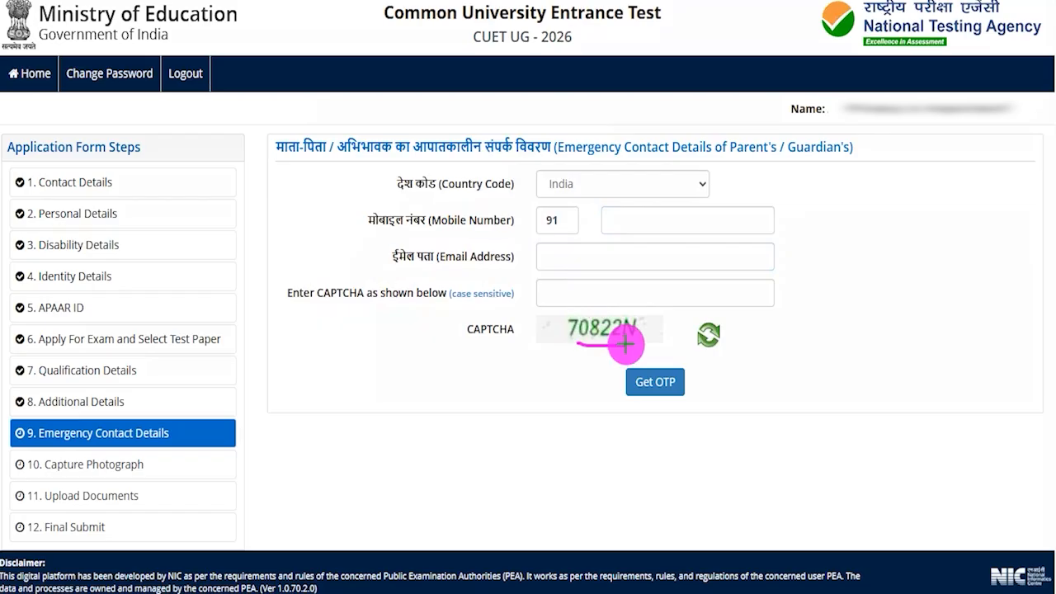
{"action": "left_click_drag", "start_coordinate": [584, 297], "coordinate": [614, 273]}
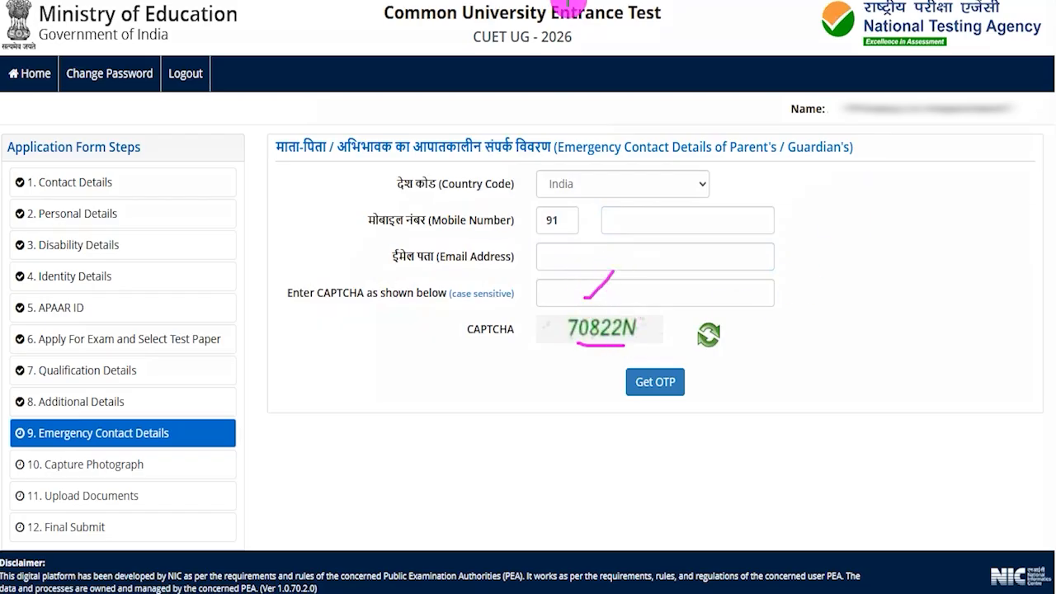
{"action": "left_click_drag", "start_coordinate": [914, 345], "coordinate": [697, 372]}
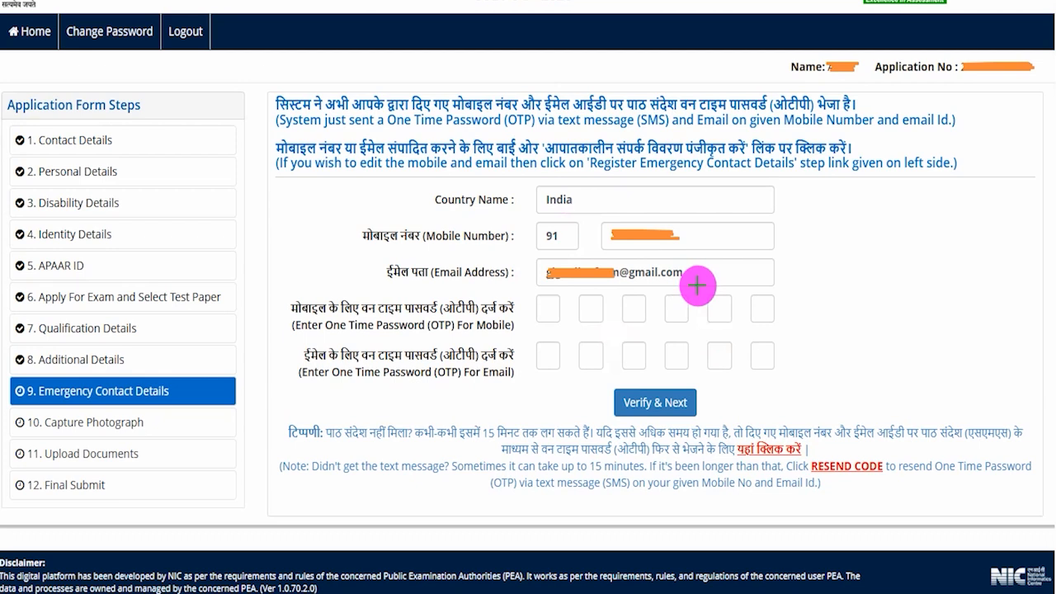
Review the emergency mobile and email verification form, including both one-time password entries and the verification option
{"action": "left_click_drag", "start_coordinate": [703, 240], "coordinate": [730, 223]}
{"action": "left_click_drag", "start_coordinate": [706, 272], "coordinate": [735, 257]}
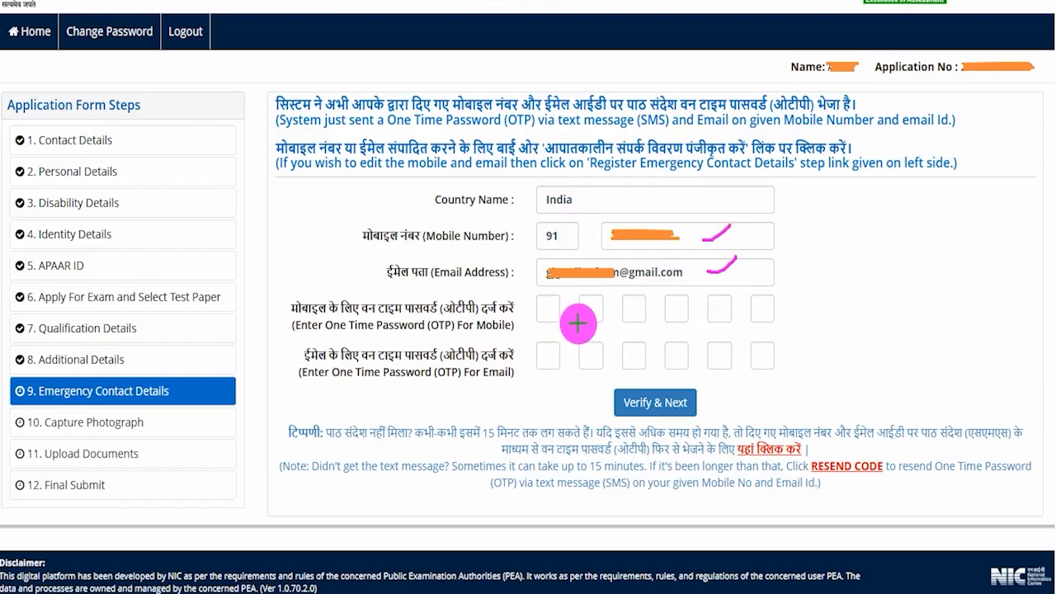
{"action": "left_click_drag", "start_coordinate": [542, 311], "coordinate": [605, 311]}
{"action": "left_click_drag", "start_coordinate": [506, 319], "coordinate": [534, 309]}
{"action": "left_click_drag", "start_coordinate": [540, 361], "coordinate": [606, 358]}
{"action": "left_click_drag", "start_coordinate": [656, 358], "coordinate": [771, 353]}
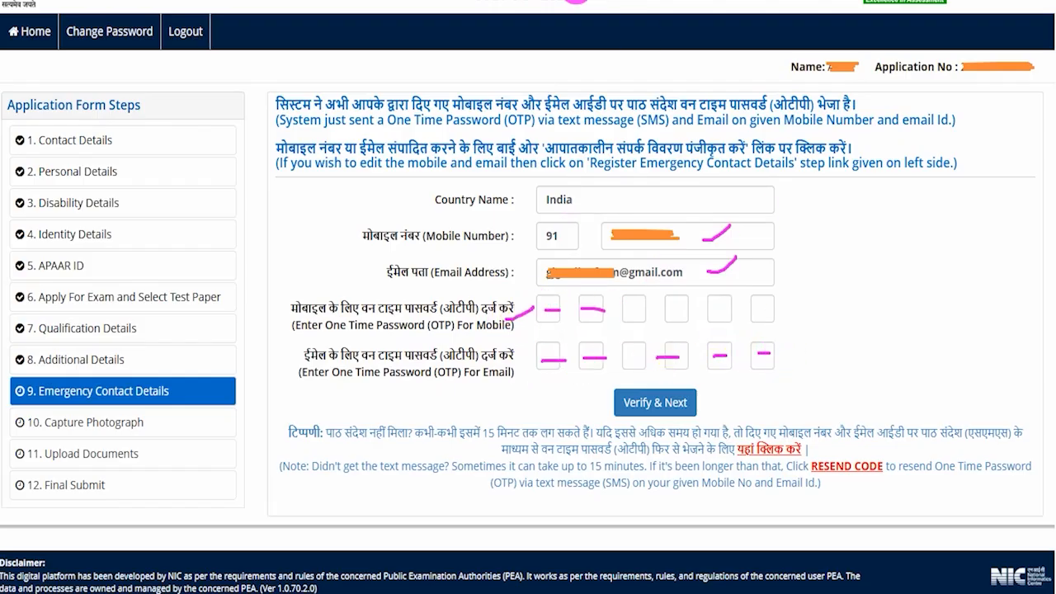
{"action": "left_click_drag", "start_coordinate": [896, 374], "coordinate": [699, 394]}
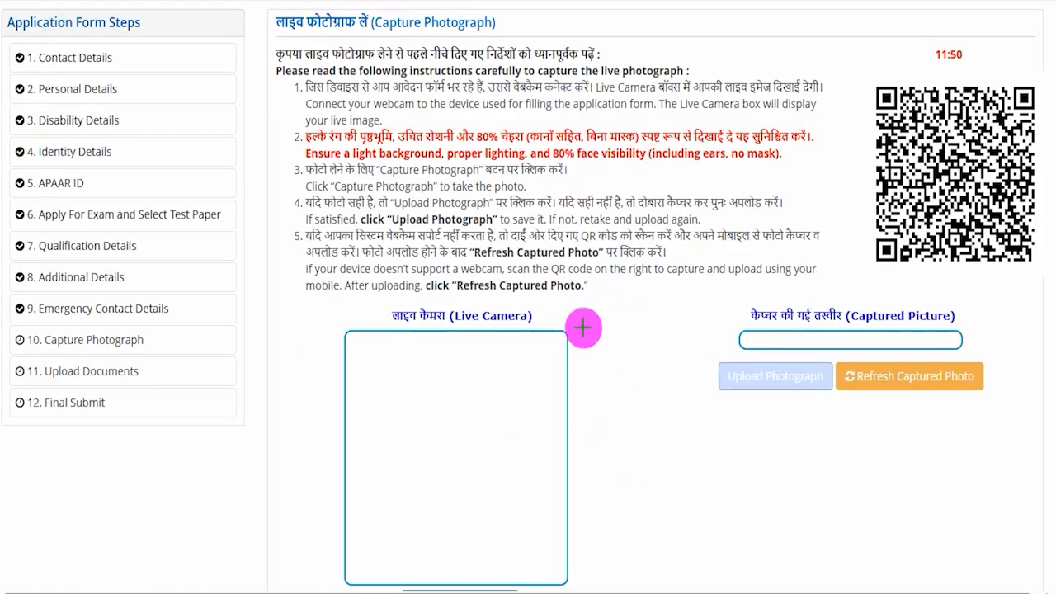
Review the live photograph instructions, including the face visibility rule, the live camera box, and the capture and upload options
{"action": "left_click_drag", "start_coordinate": [552, 408], "coordinate": [599, 356]}
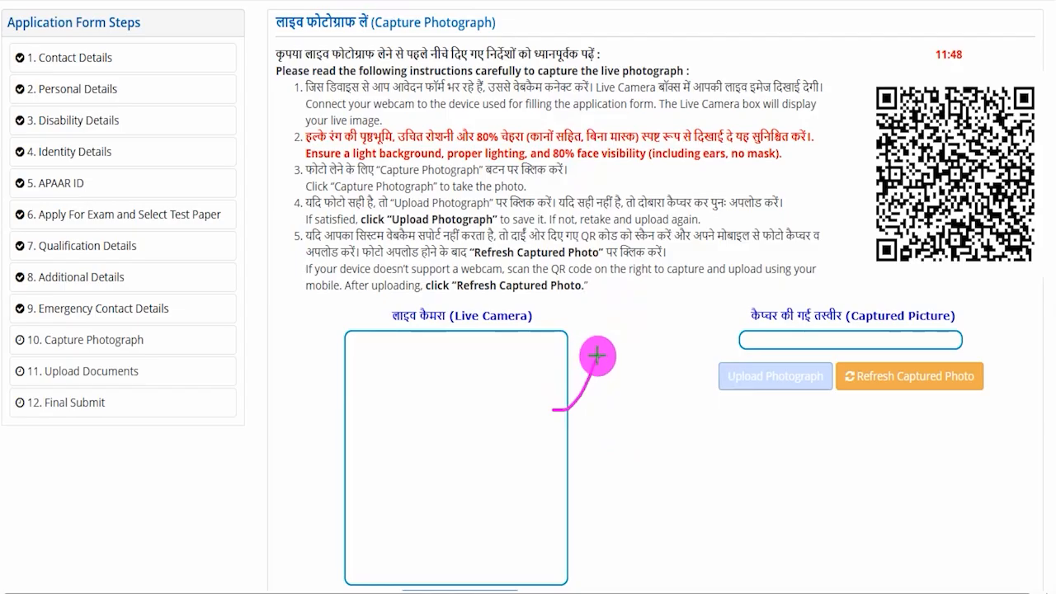
{"action": "left_click_drag", "start_coordinate": [566, 438], "coordinate": [600, 410]}
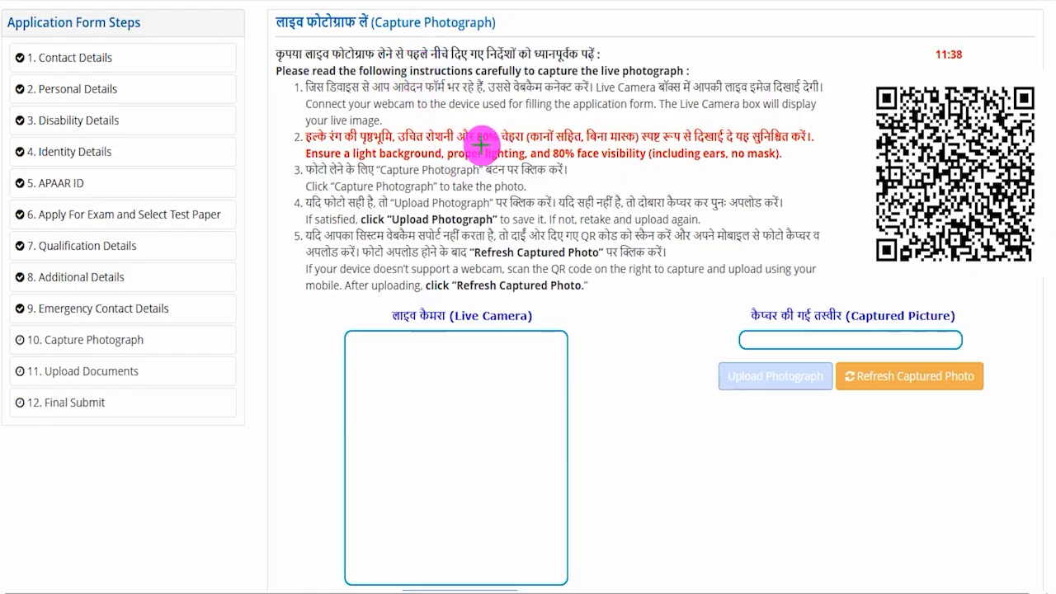
{"action": "left_click_drag", "start_coordinate": [475, 144], "coordinate": [500, 144]}
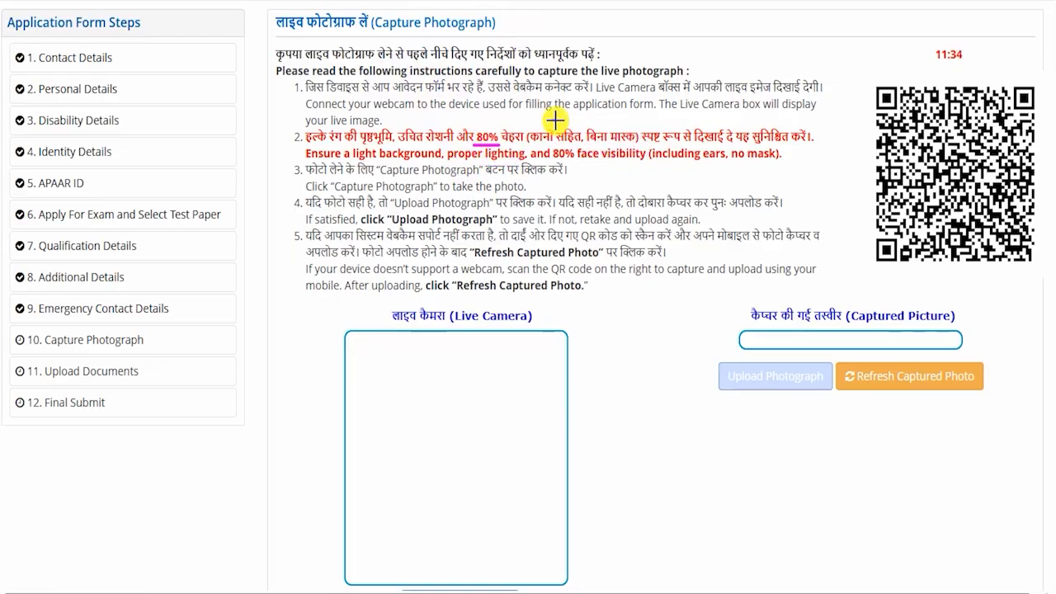
{"action": "mouse_move", "coordinate": [556, 120]}
{"action": "left_mouse_down"}
{"action": "mouse_move", "coordinate": [584, 99]}
{"action": "mouse_move", "coordinate": [637, 93]}
{"action": "left_mouse_up"}
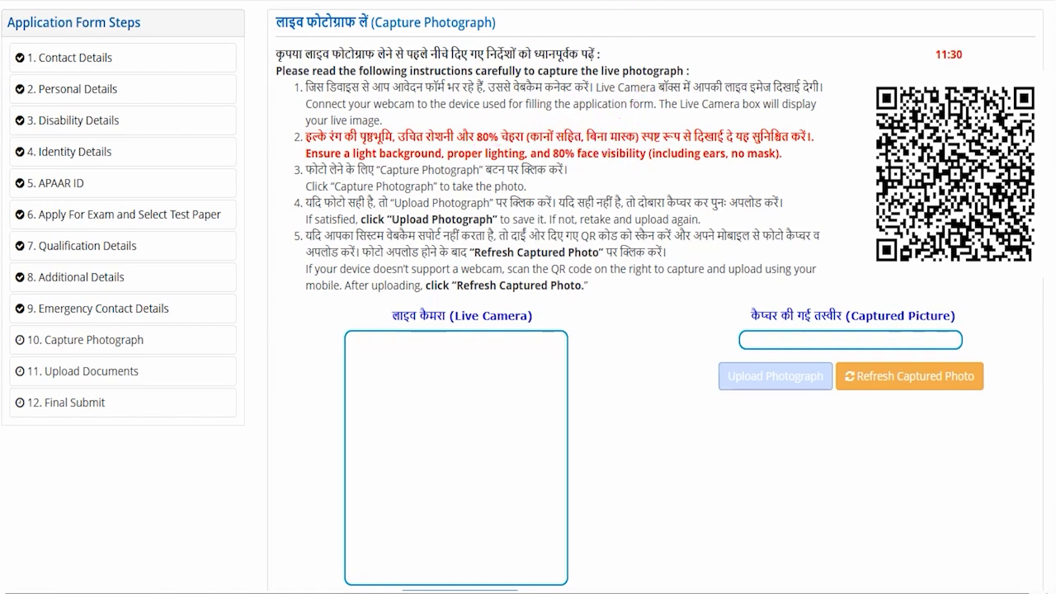
{"action": "scroll", "coordinate": [458, 347], "scroll_direction": "down", "scroll_amount": 1}
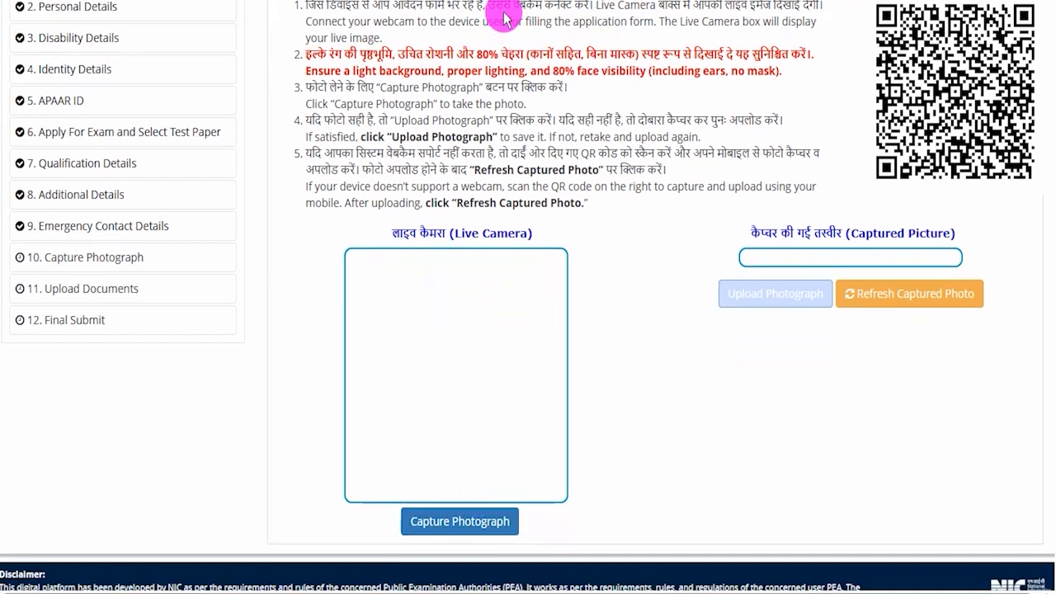
{"action": "left_click_drag", "start_coordinate": [523, 520], "coordinate": [566, 473]}
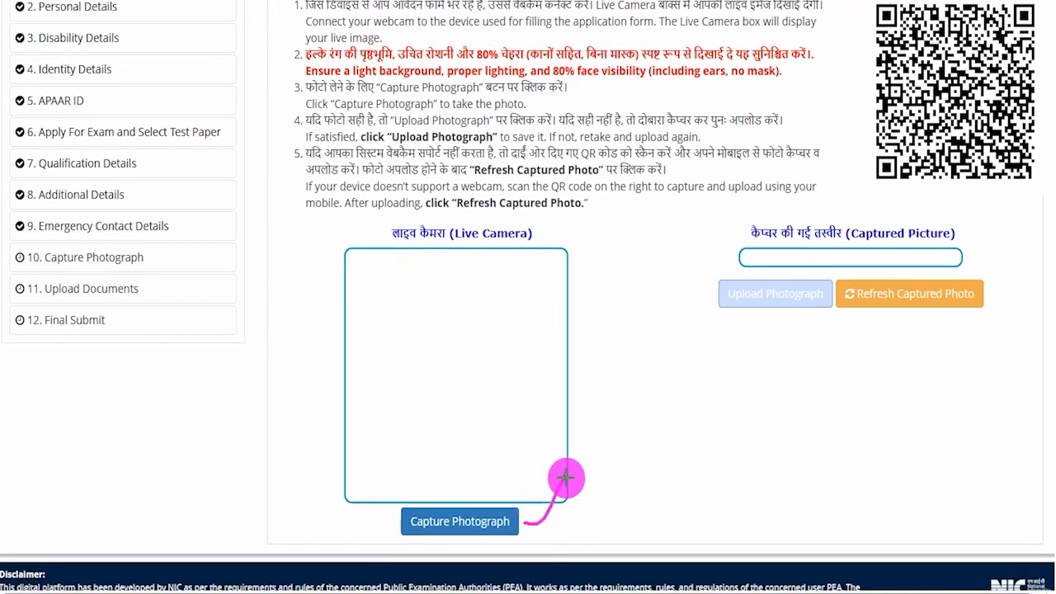
{"action": "left_click_drag", "start_coordinate": [706, 300], "coordinate": [729, 267]}
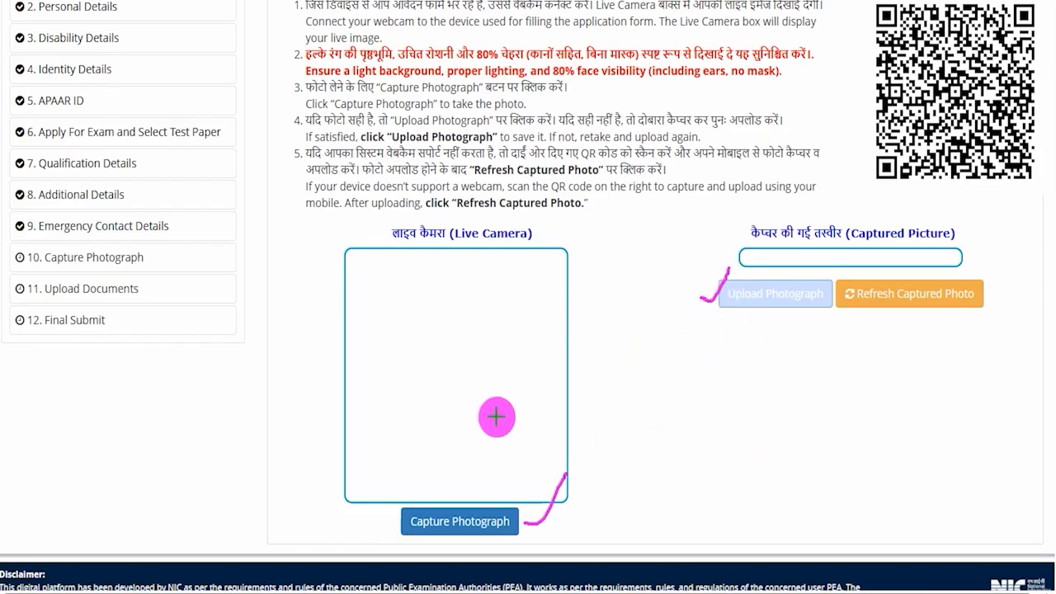
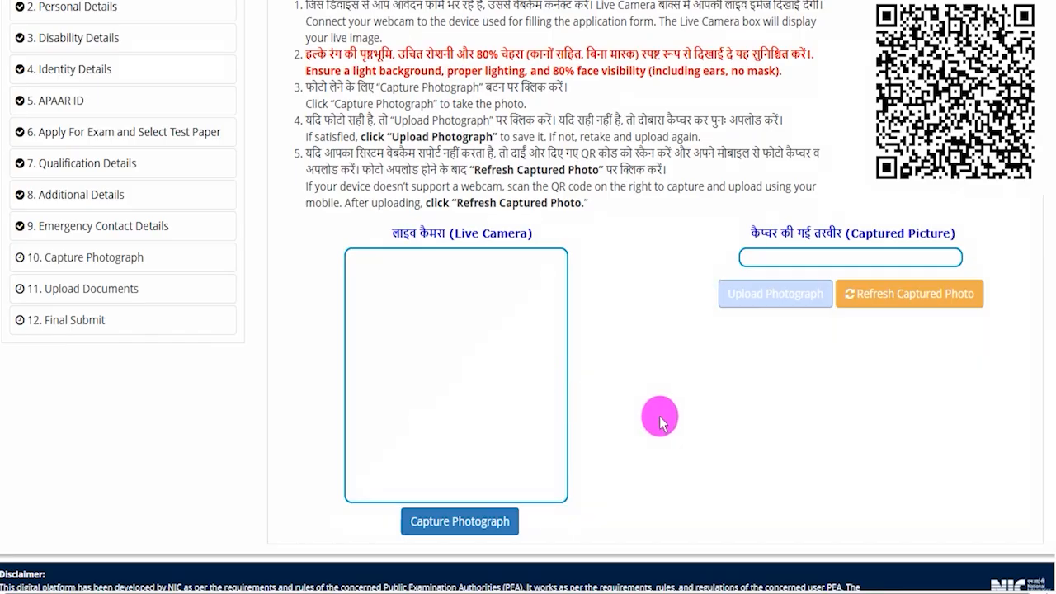
Examine the QR code option for capturing the photograph on a mobile phone and the option for uploading the captured picture
{"action": "scroll", "coordinate": [655, 419], "scroll_direction": "up", "scroll_amount": 1}
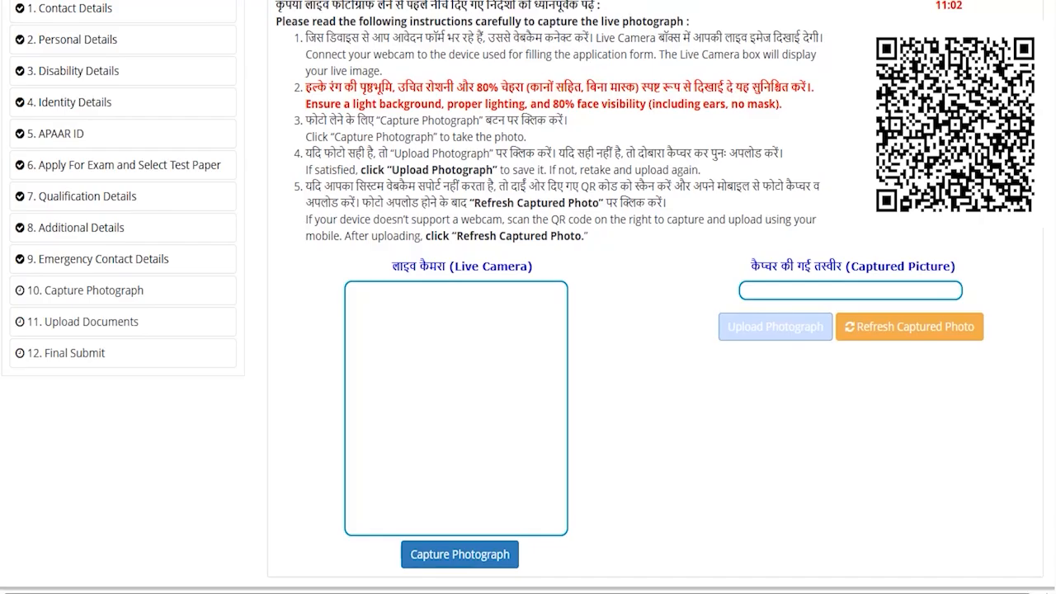
{"action": "left_click_drag", "start_coordinate": [984, 34], "coordinate": [1015, 9]}
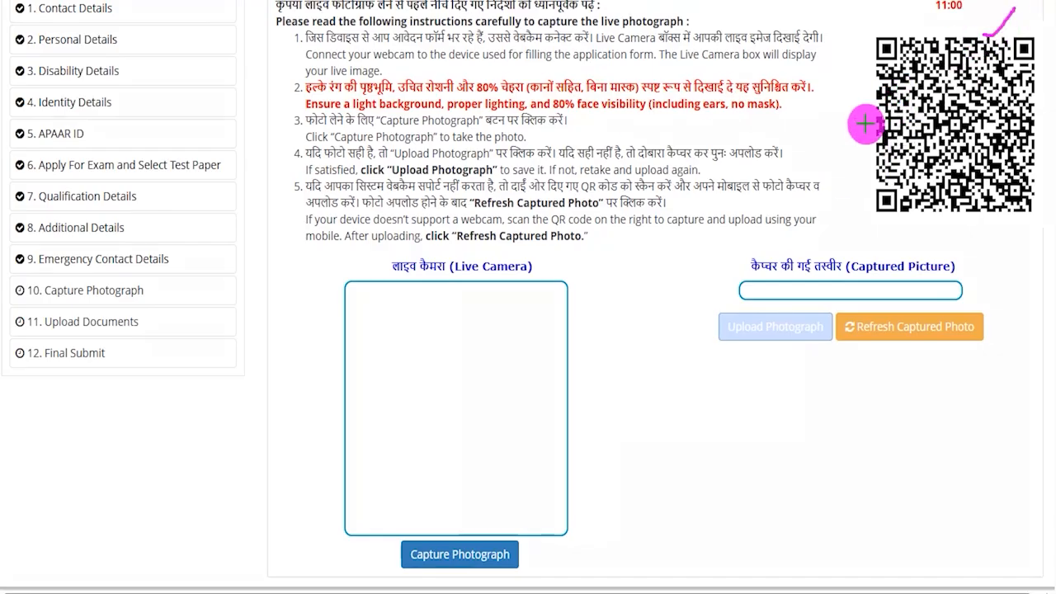
{"action": "left_click_drag", "start_coordinate": [844, 124], "coordinate": [872, 76]}
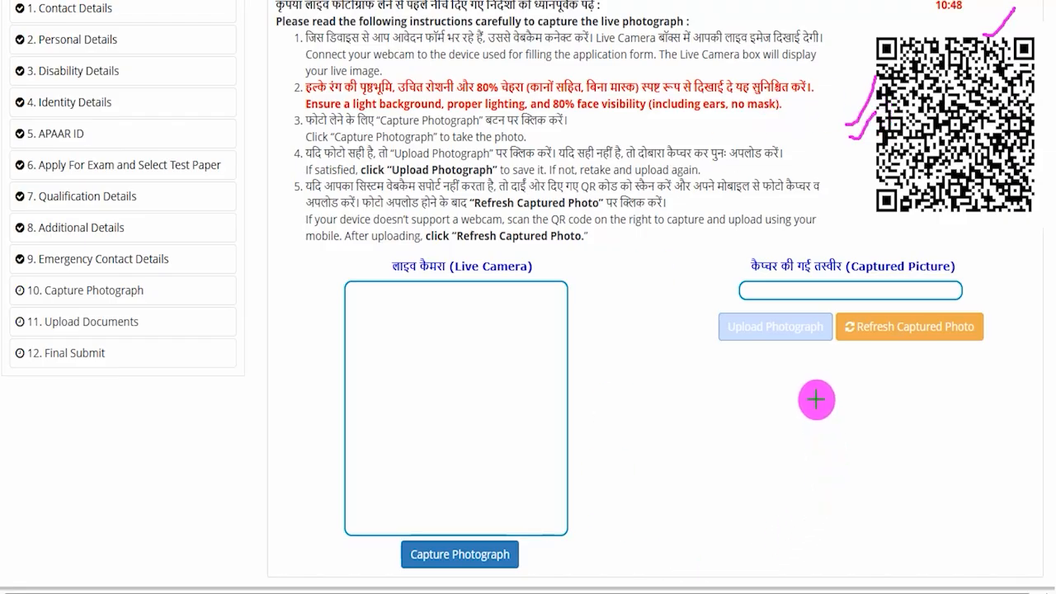
{"action": "left_click_drag", "start_coordinate": [709, 334], "coordinate": [729, 288]}
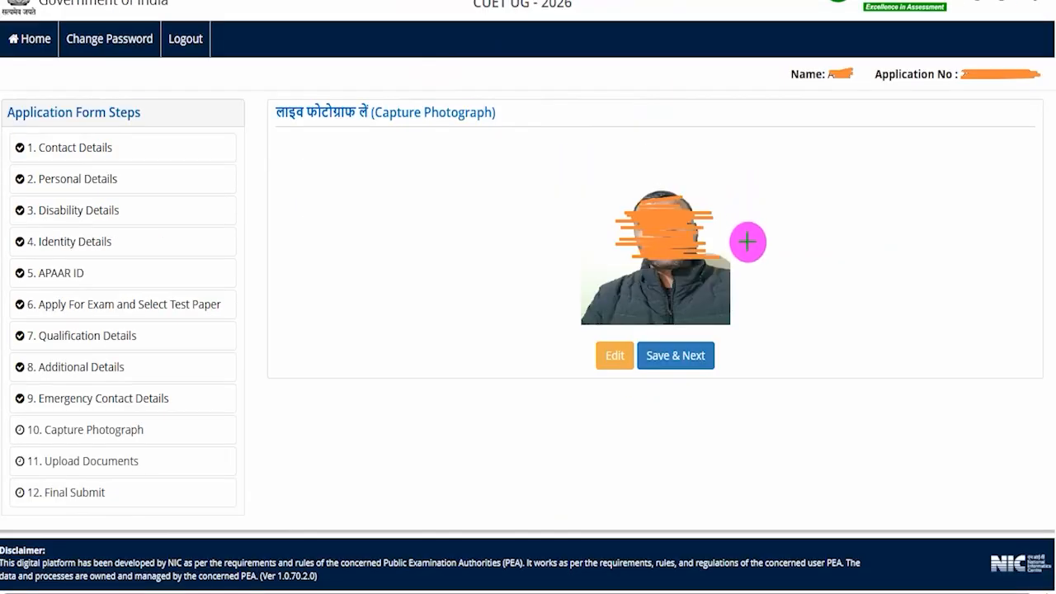
Check the captured photograph and its edit option, and save it to continue to the document upload section
{"action": "left_click_drag", "start_coordinate": [744, 241], "coordinate": [788, 179]}
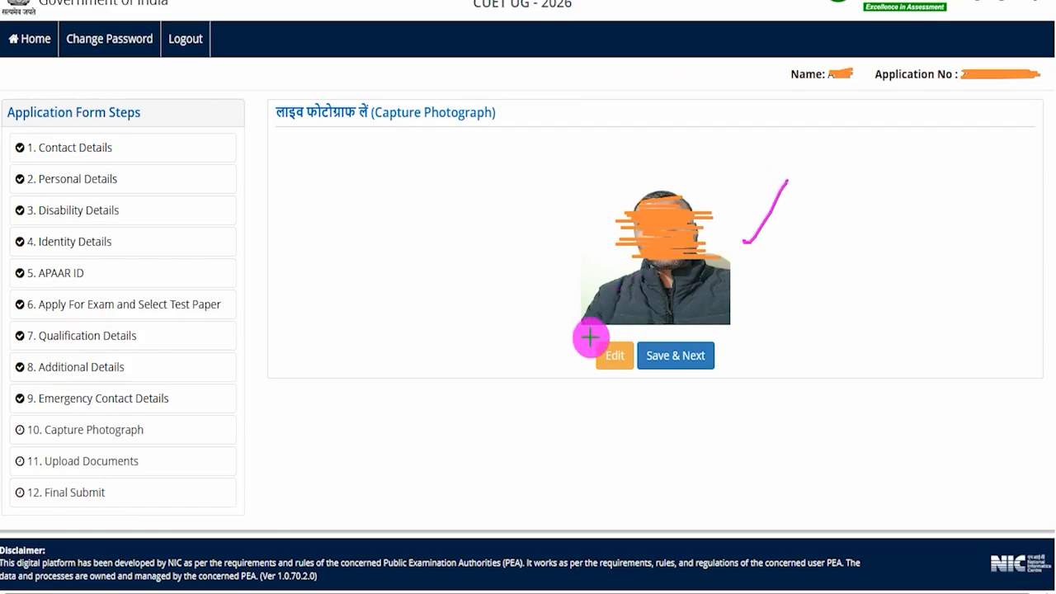
{"action": "left_click_drag", "start_coordinate": [582, 354], "coordinate": [608, 325]}
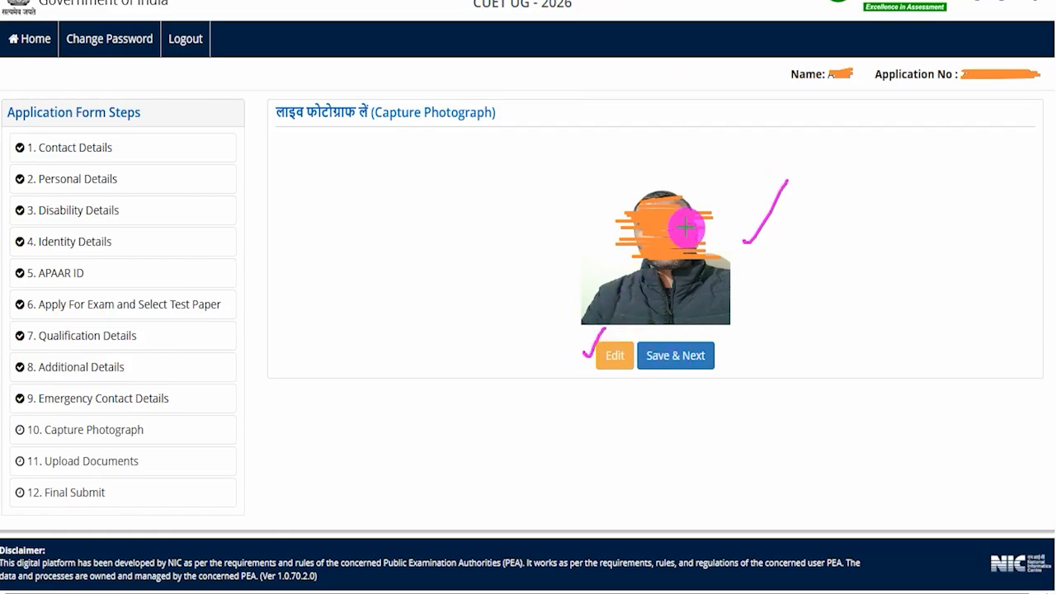
{"action": "left_click_drag", "start_coordinate": [905, 309], "coordinate": [722, 356]}
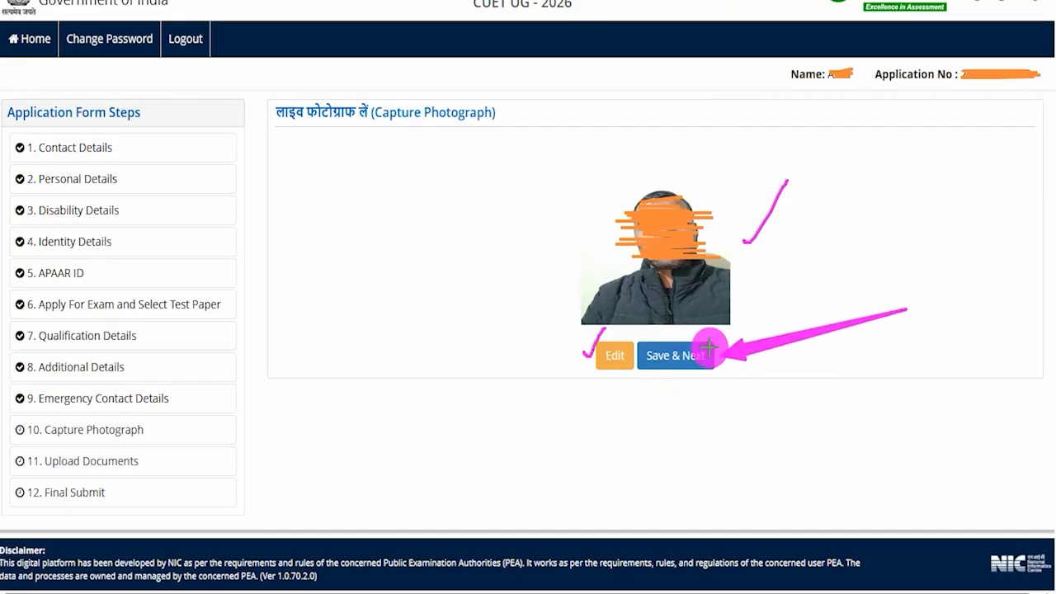
{"action": "left_click", "coordinate": [708, 348]}
Review the required documents in the Upload Documents section: passport size photograph, signature and identity proof
{"action": "left_click_drag", "start_coordinate": [236, 460], "coordinate": [268, 413]}
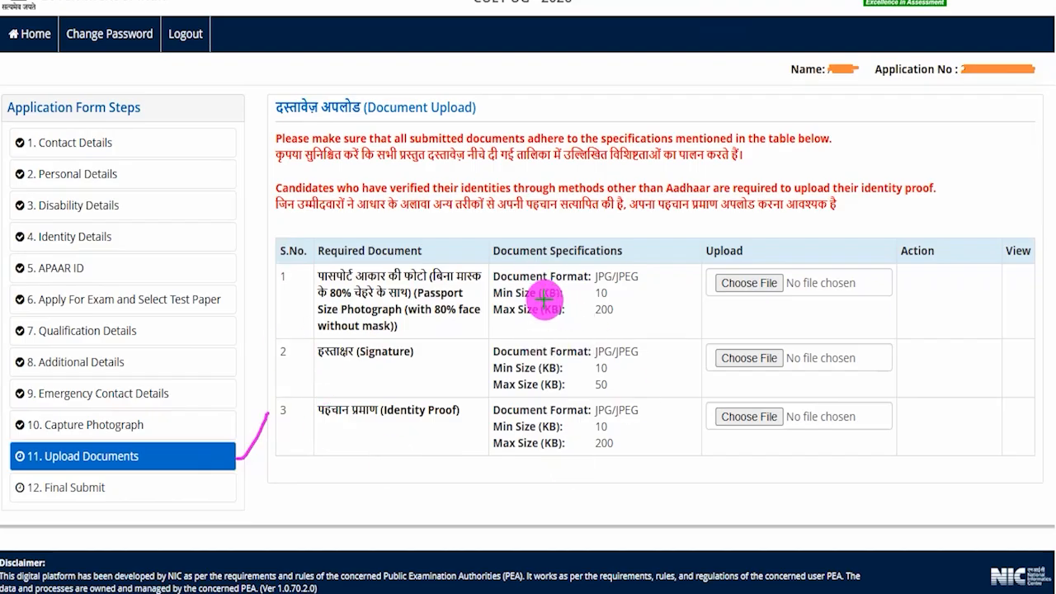
{"action": "left_click_drag", "start_coordinate": [480, 286], "coordinate": [495, 256]}
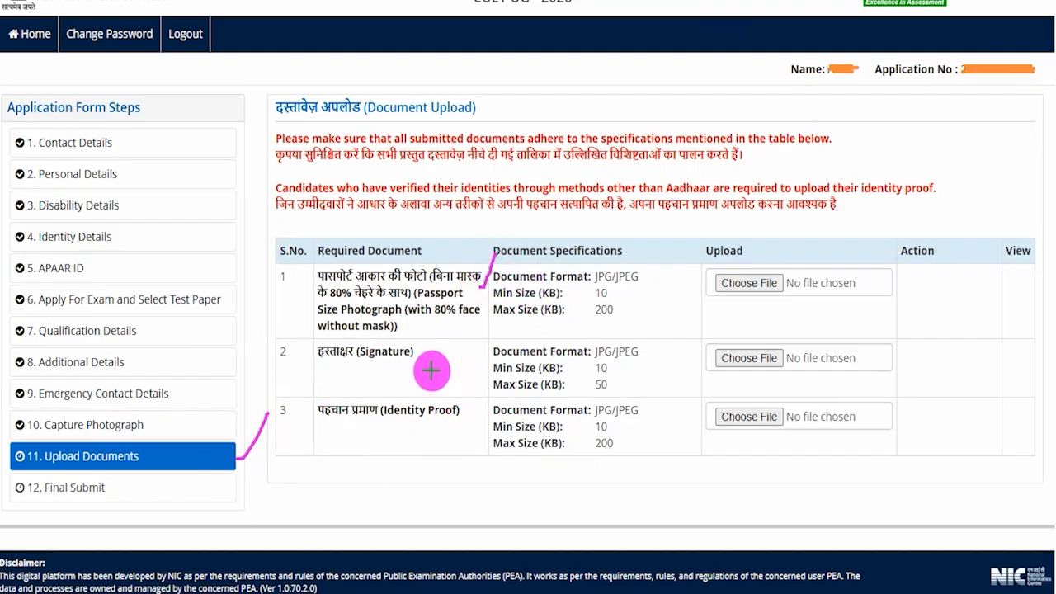
{"action": "left_click_drag", "start_coordinate": [425, 364], "coordinate": [460, 332]}
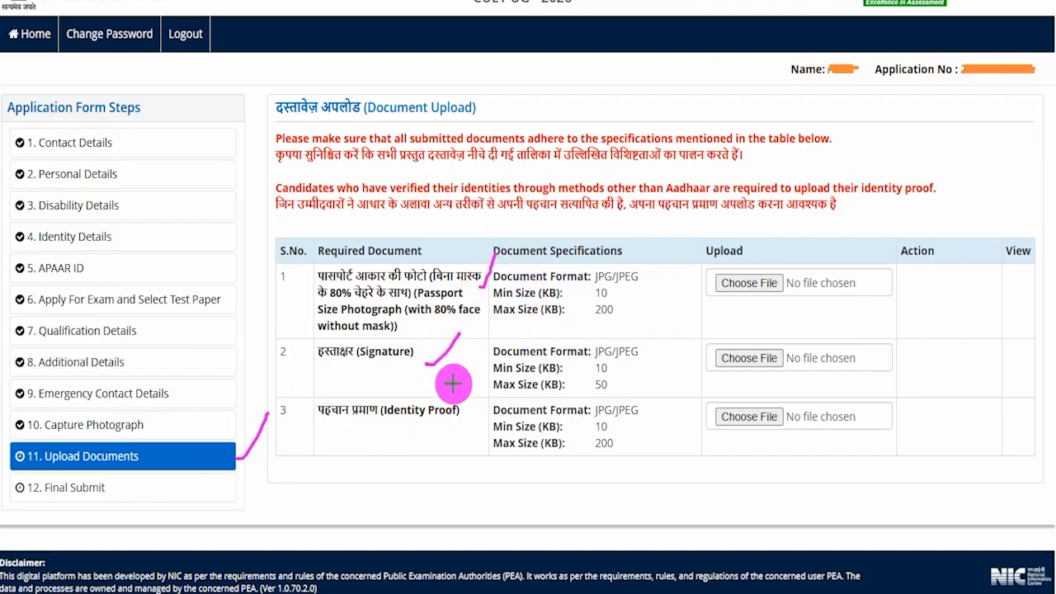
{"action": "mouse_move", "coordinate": [427, 436]}
{"action": "left_mouse_down"}
{"action": "mouse_move", "coordinate": [457, 425]}
{"action": "mouse_move", "coordinate": [461, 404]}
{"action": "left_mouse_up"}
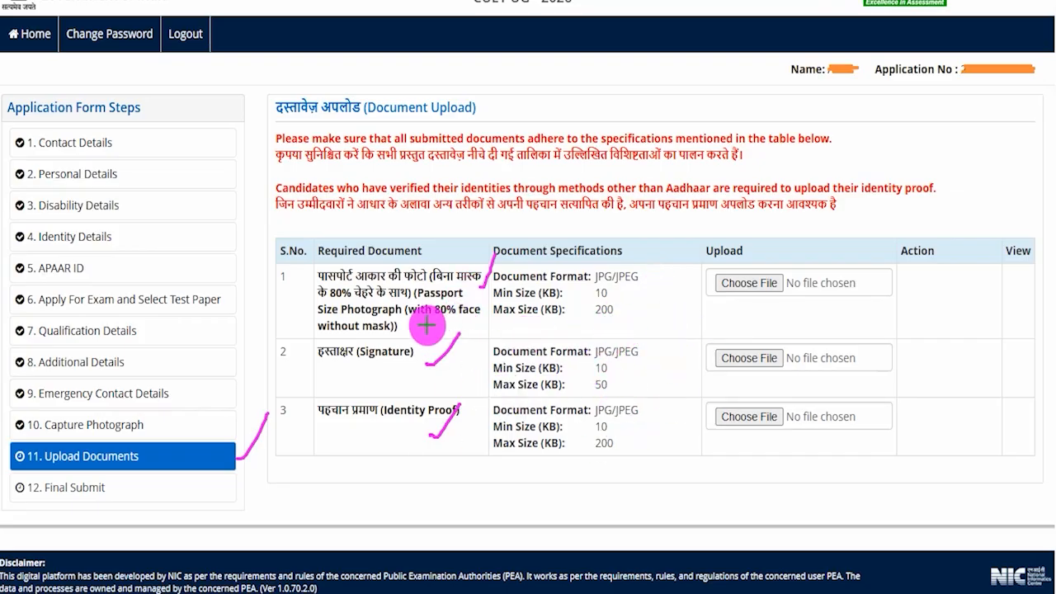
{"action": "left_click_drag", "start_coordinate": [415, 326], "coordinate": [448, 325]}
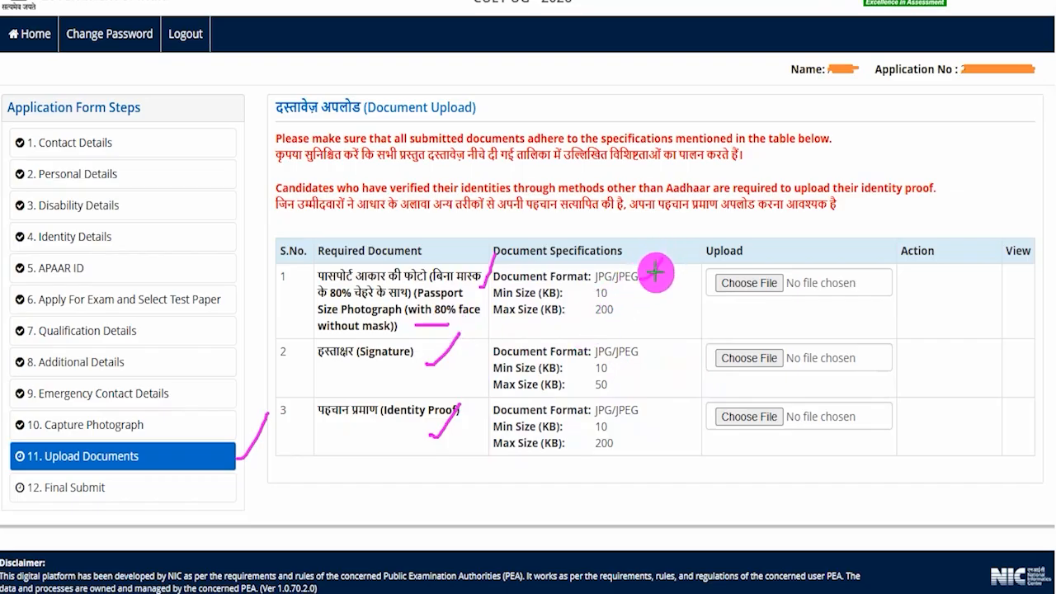
Review the file format and the minimum and maximum size specifications for the photograph, signature and identity proof
{"action": "left_click_drag", "start_coordinate": [640, 279], "coordinate": [663, 260]}
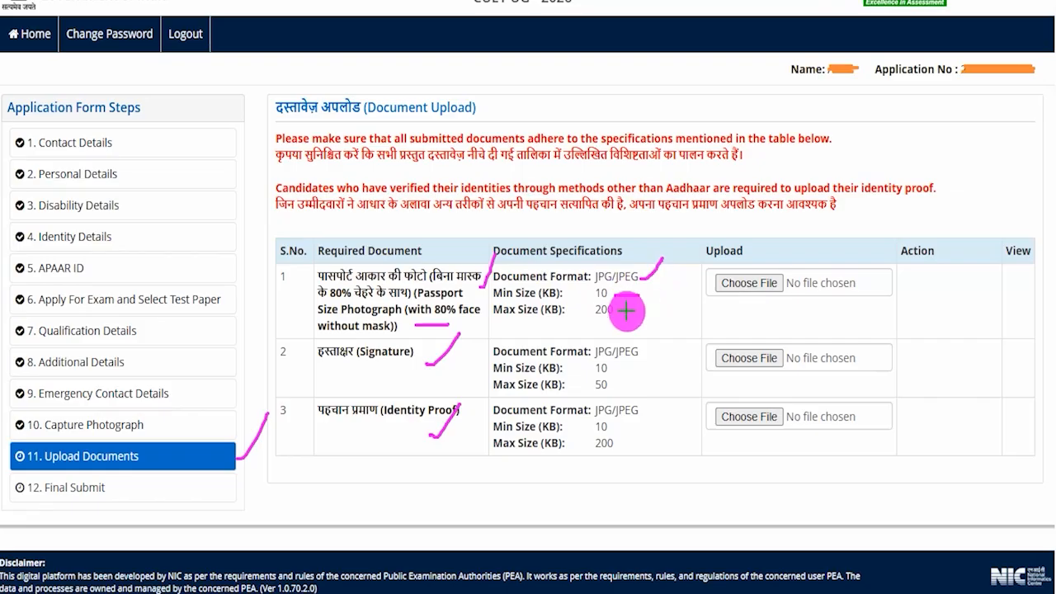
{"action": "left_click_drag", "start_coordinate": [627, 310], "coordinate": [649, 290]}
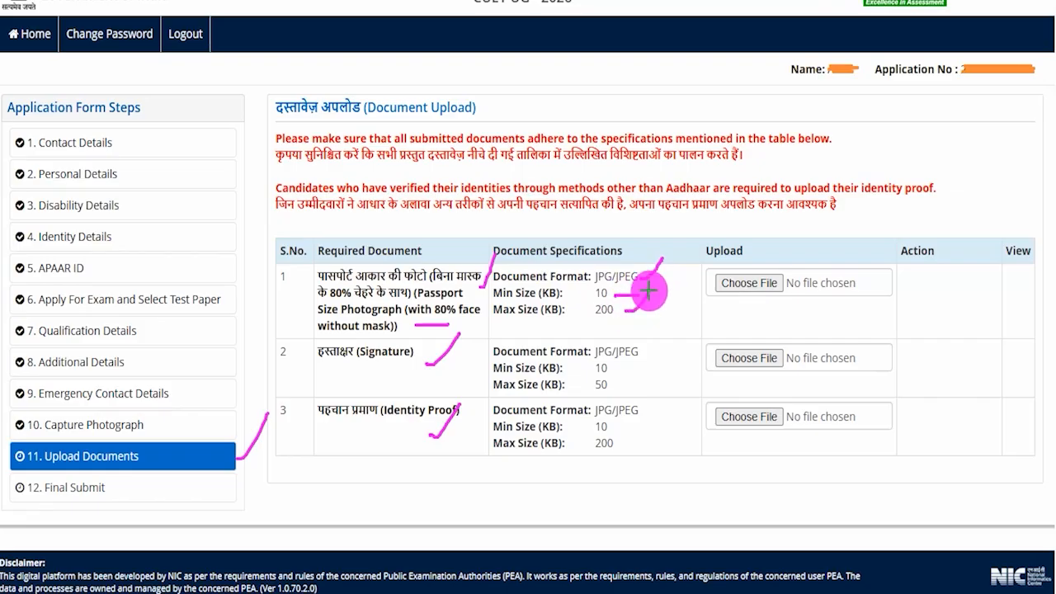
{"action": "mouse_move", "coordinate": [619, 371]}
{"action": "left_mouse_down"}
{"action": "mouse_move", "coordinate": [623, 382]}
{"action": "mouse_move", "coordinate": [636, 366]}
{"action": "left_mouse_up"}
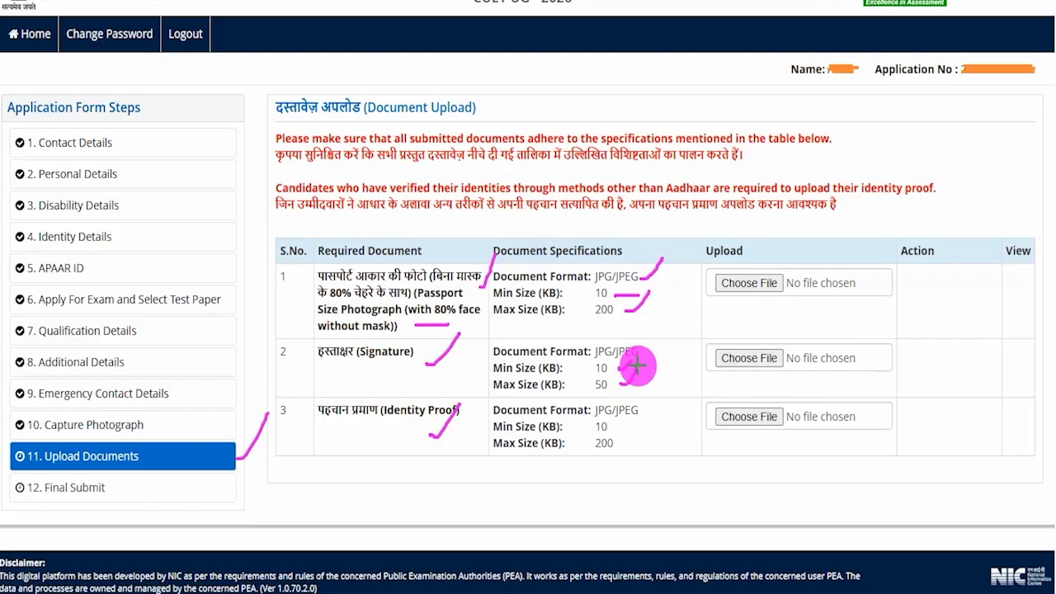
{"action": "left_click_drag", "start_coordinate": [619, 427], "coordinate": [645, 426]}
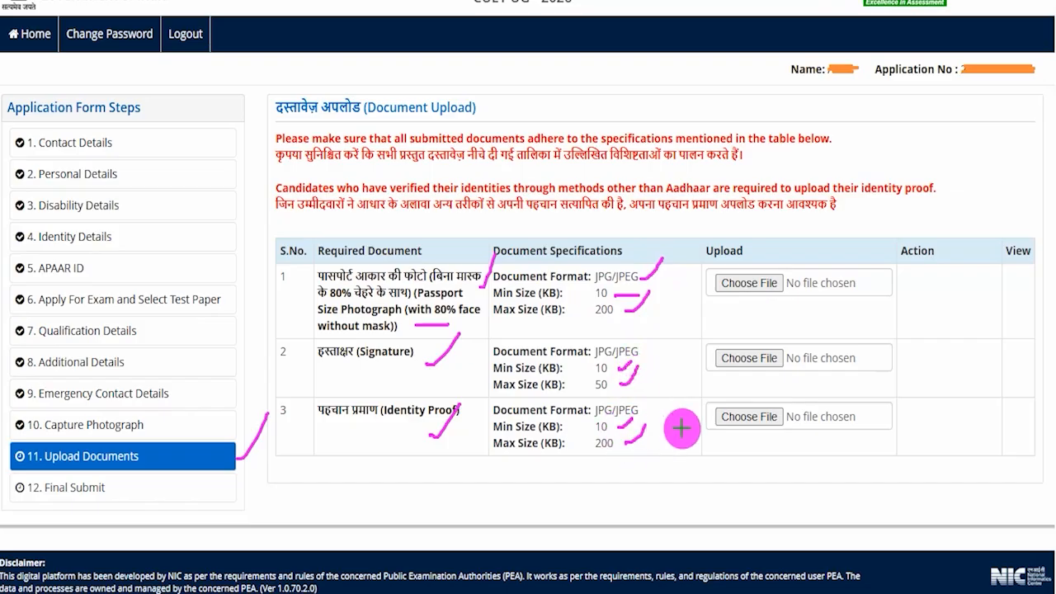
{"action": "left_click_drag", "start_coordinate": [662, 415], "coordinate": [646, 415]}
{"action": "left_click_drag", "start_coordinate": [644, 355], "coordinate": [674, 324]}
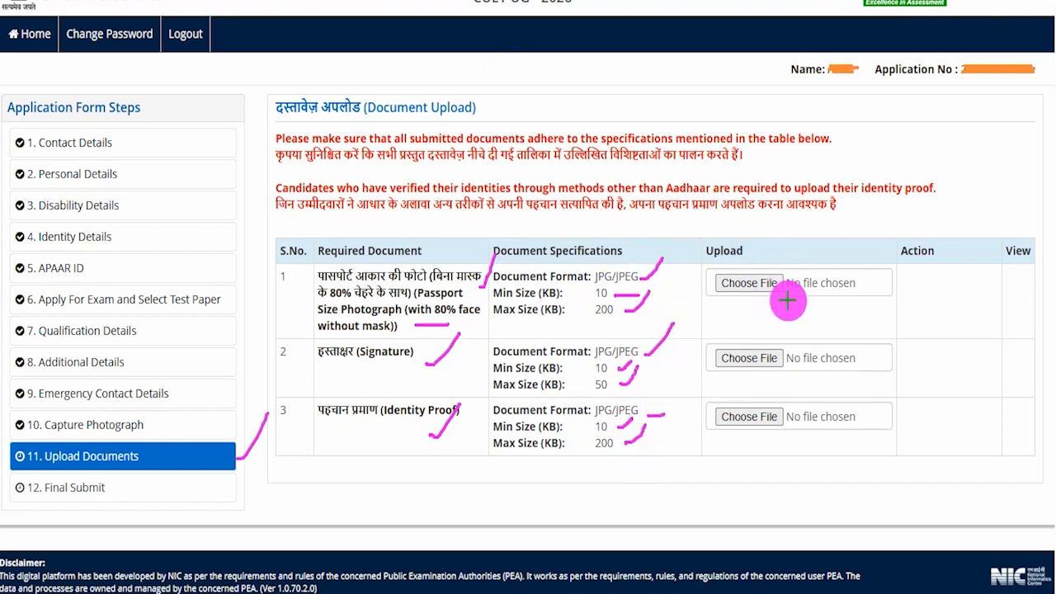
Examine the file selection, action and view columns for each of the three required documents
{"action": "left_click_drag", "start_coordinate": [786, 282], "coordinate": [804, 250]}
{"action": "left_click_drag", "start_coordinate": [781, 361], "coordinate": [793, 335]}
{"action": "left_click_drag", "start_coordinate": [782, 413], "coordinate": [808, 376]}
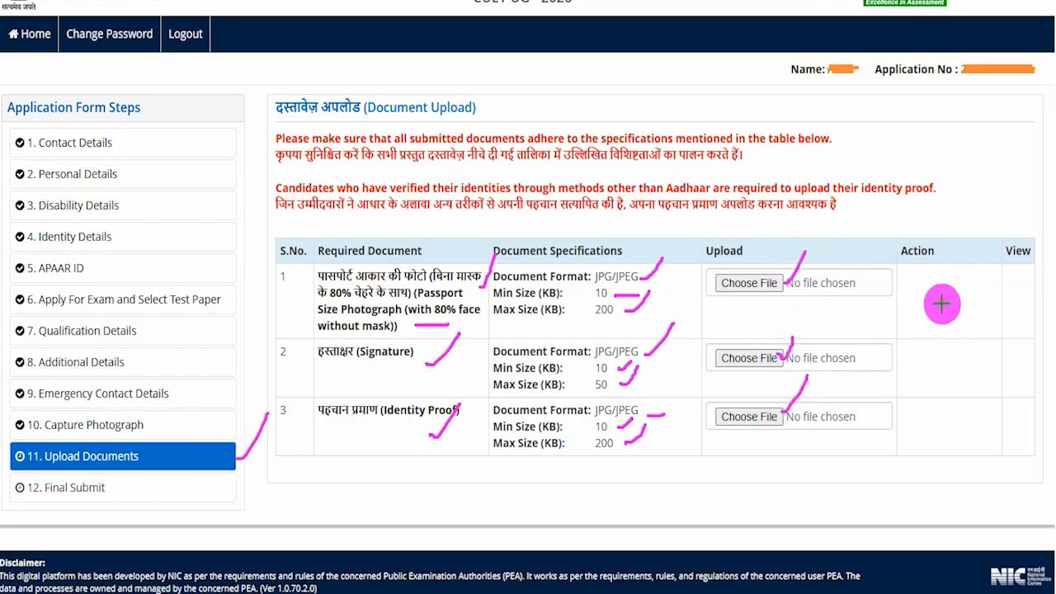
{"action": "left_click_drag", "start_coordinate": [943, 288], "coordinate": [969, 266]}
{"action": "left_click_drag", "start_coordinate": [947, 363], "coordinate": [979, 339]}
{"action": "left_click_drag", "start_coordinate": [949, 414], "coordinate": [980, 397]}
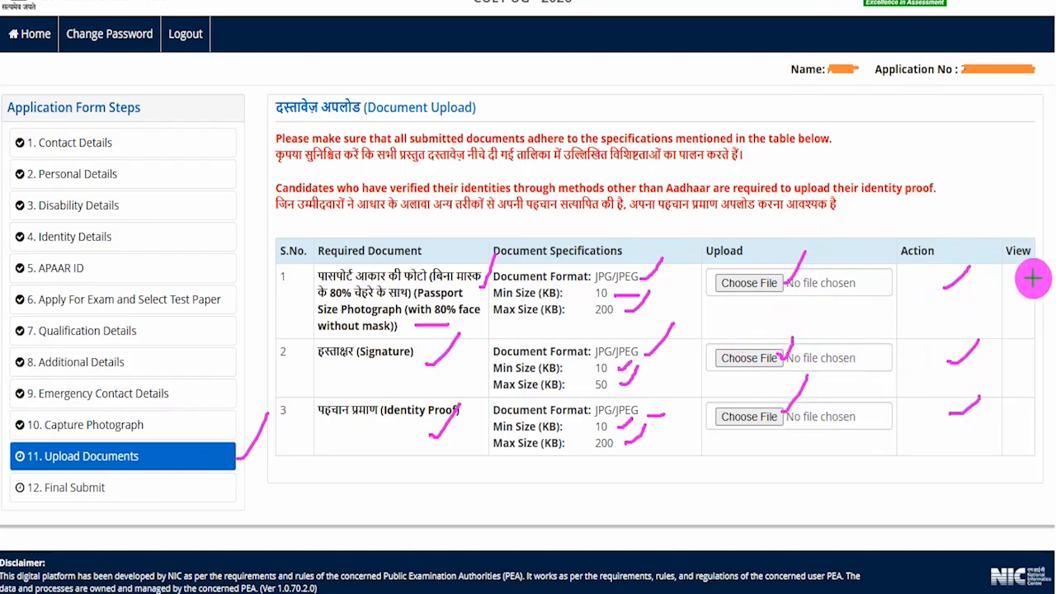
{"action": "left_click_drag", "start_coordinate": [1016, 302], "coordinate": [1027, 302]}
{"action": "left_click_drag", "start_coordinate": [1013, 360], "coordinate": [1023, 360]}
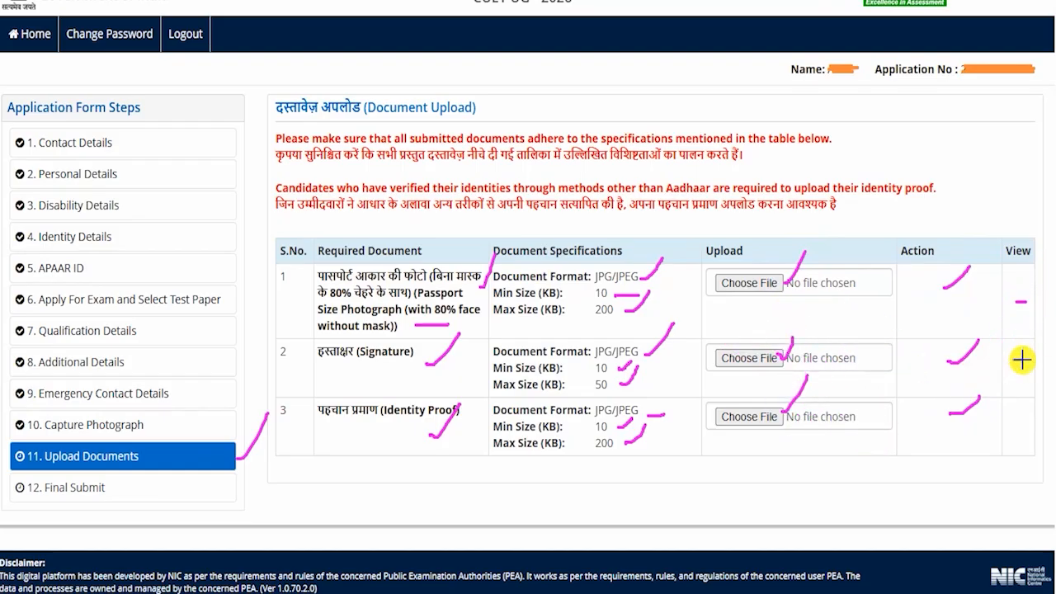
{"action": "left_click_drag", "start_coordinate": [1007, 416], "coordinate": [1017, 416]}
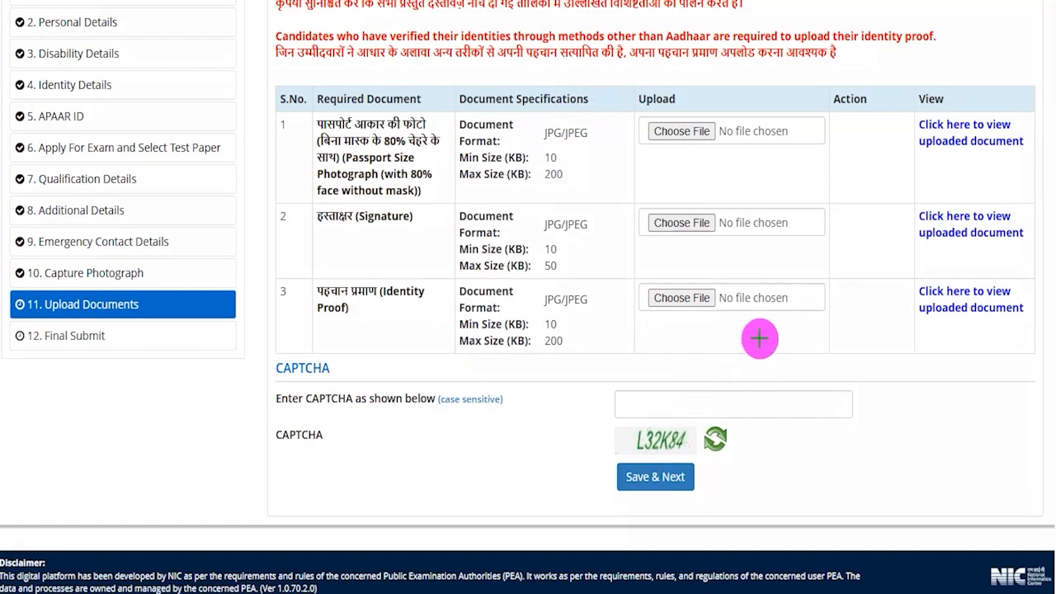
Review the document upload fields together with the CAPTCHA entry and the option to save and continue
{"action": "left_click_drag", "start_coordinate": [742, 223], "coordinate": [789, 200]}
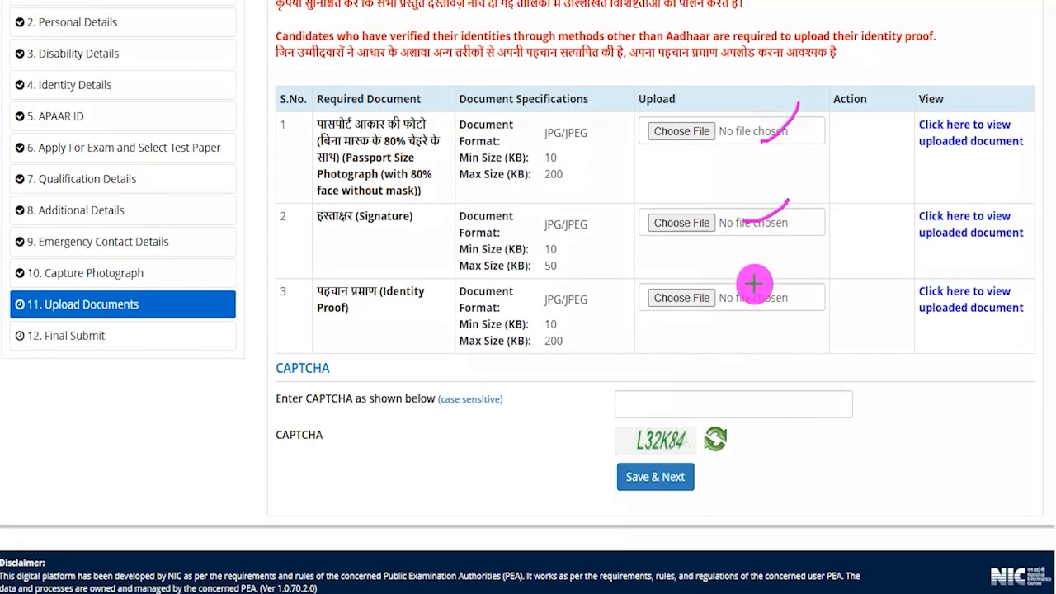
{"action": "left_click_drag", "start_coordinate": [760, 309], "coordinate": [817, 277]}
{"action": "left_click_drag", "start_coordinate": [662, 452], "coordinate": [697, 452]}
{"action": "left_click_drag", "start_coordinate": [697, 414], "coordinate": [736, 353]}
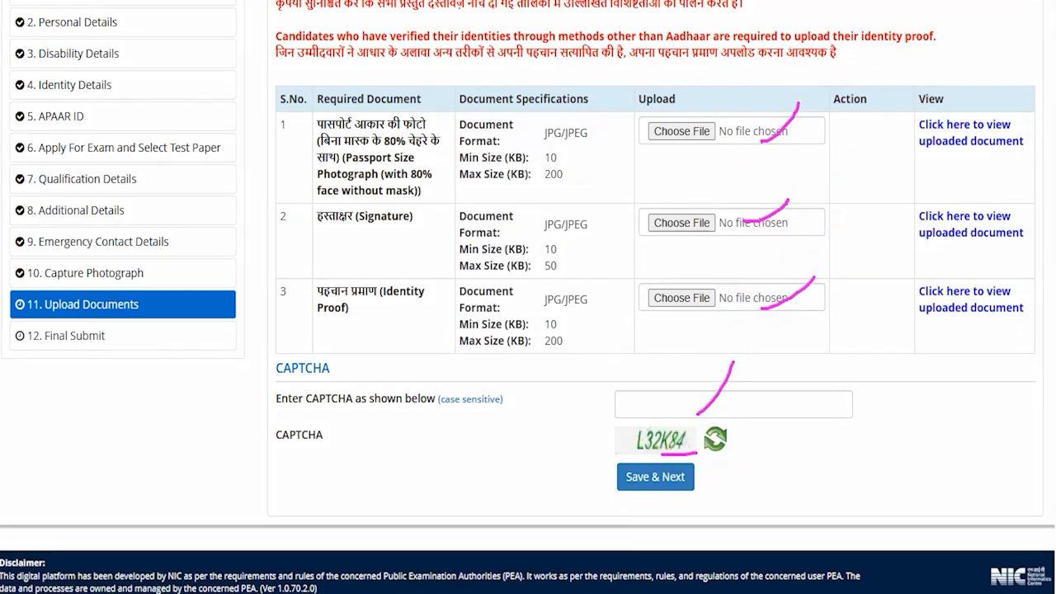
{"action": "left_click_drag", "start_coordinate": [487, 465], "coordinate": [616, 481]}
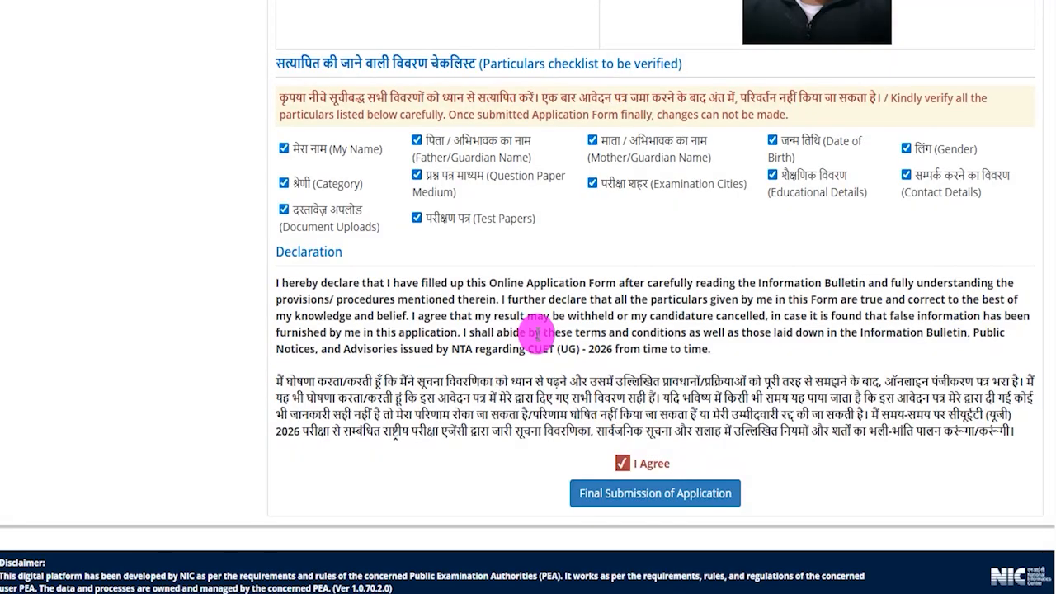
Review the particulars checklist for final submission, including name, parents' or guardians' names, date of birth, gender and contact details
{"action": "left_click_drag", "start_coordinate": [492, 13], "coordinate": [521, 0]}
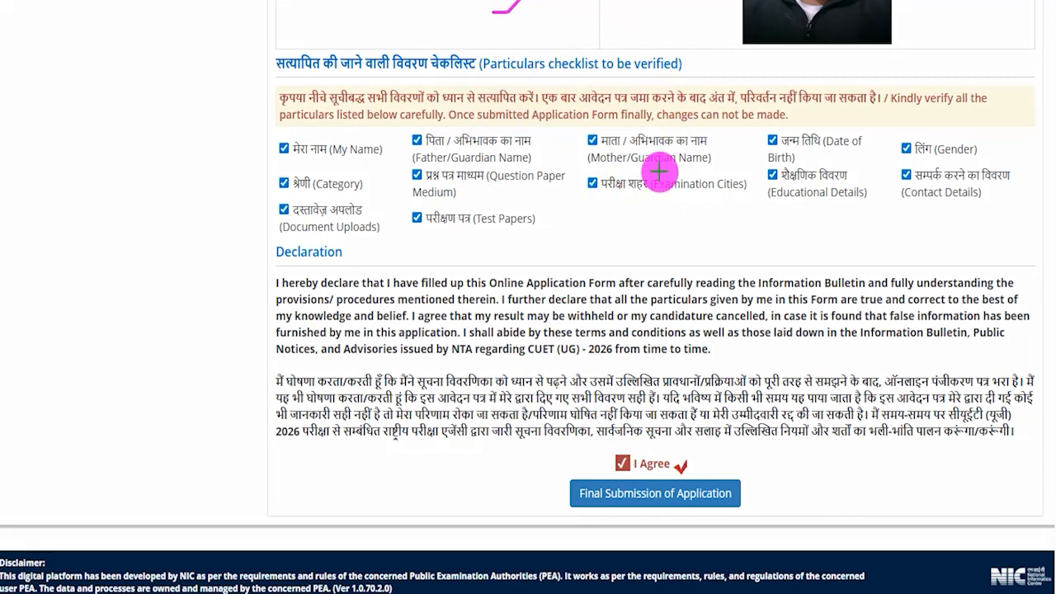
{"action": "left_click_drag", "start_coordinate": [307, 157], "coordinate": [331, 140]}
{"action": "left_click_drag", "start_coordinate": [450, 153], "coordinate": [493, 125]}
{"action": "left_click_drag", "start_coordinate": [584, 149], "coordinate": [606, 131]}
{"action": "left_click_drag", "start_coordinate": [757, 137], "coordinate": [780, 122]}
{"action": "left_click_drag", "start_coordinate": [881, 145], "coordinate": [945, 125]}
{"action": "left_click_drag", "start_coordinate": [907, 164], "coordinate": [902, 178]}
Check the declaration and its I Agree consent, and make the final submission of the application
{"action": "left_click_drag", "start_coordinate": [273, 266], "coordinate": [370, 268]}
{"action": "left_click_drag", "start_coordinate": [632, 455], "coordinate": [647, 412]}
{"action": "left_click_drag", "start_coordinate": [1006, 468], "coordinate": [751, 492]}
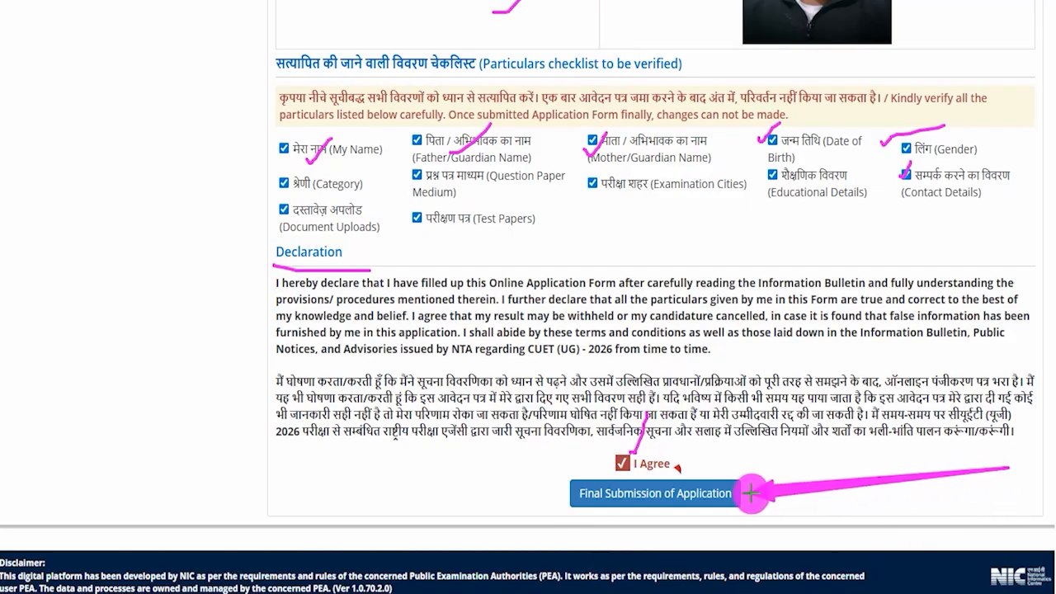
{"action": "left_click", "coordinate": [731, 489]}
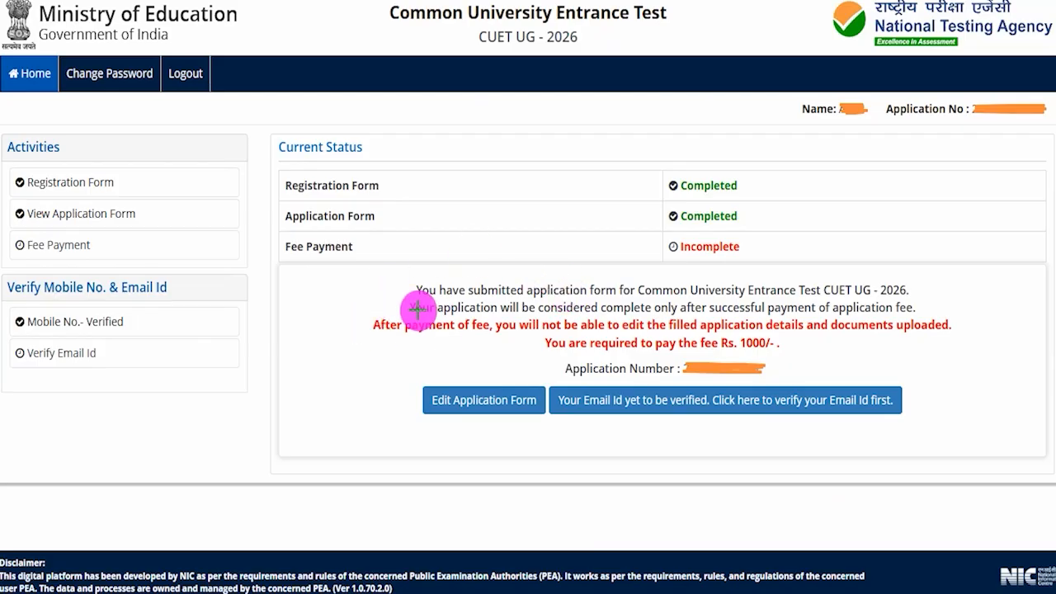
Review the submitted application's status, required fee and edit option, and open the registered email ID verification
{"action": "left_click_drag", "start_coordinate": [316, 304], "coordinate": [385, 245]}
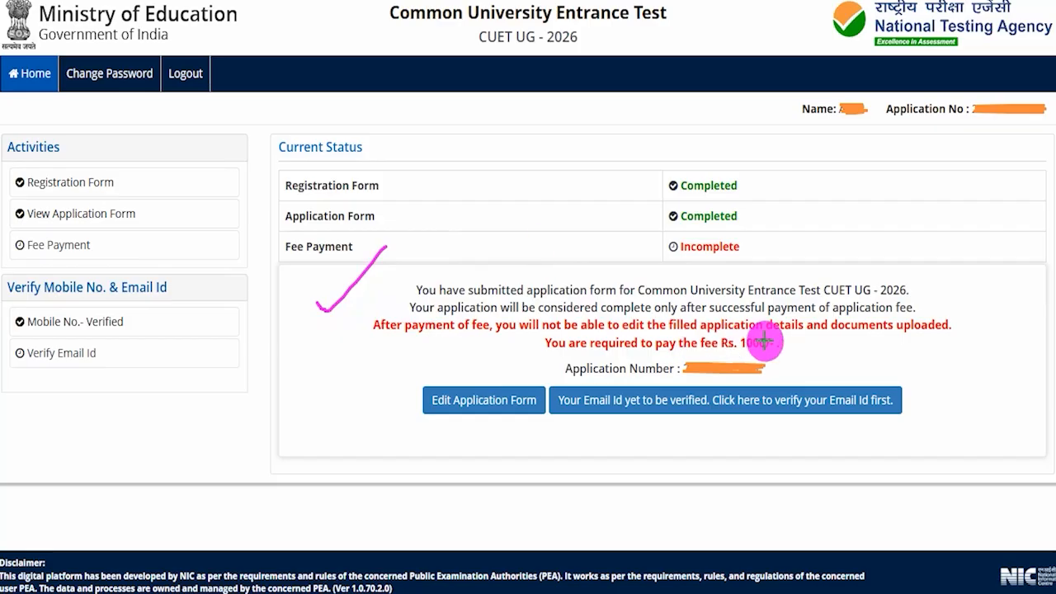
{"action": "mouse_move", "coordinate": [778, 334]}
{"action": "left_mouse_down"}
{"action": "mouse_move", "coordinate": [751, 330]}
{"action": "mouse_move", "coordinate": [745, 349]}
{"action": "mouse_move", "coordinate": [785, 351]}
{"action": "mouse_move", "coordinate": [788, 338]}
{"action": "left_mouse_up"}
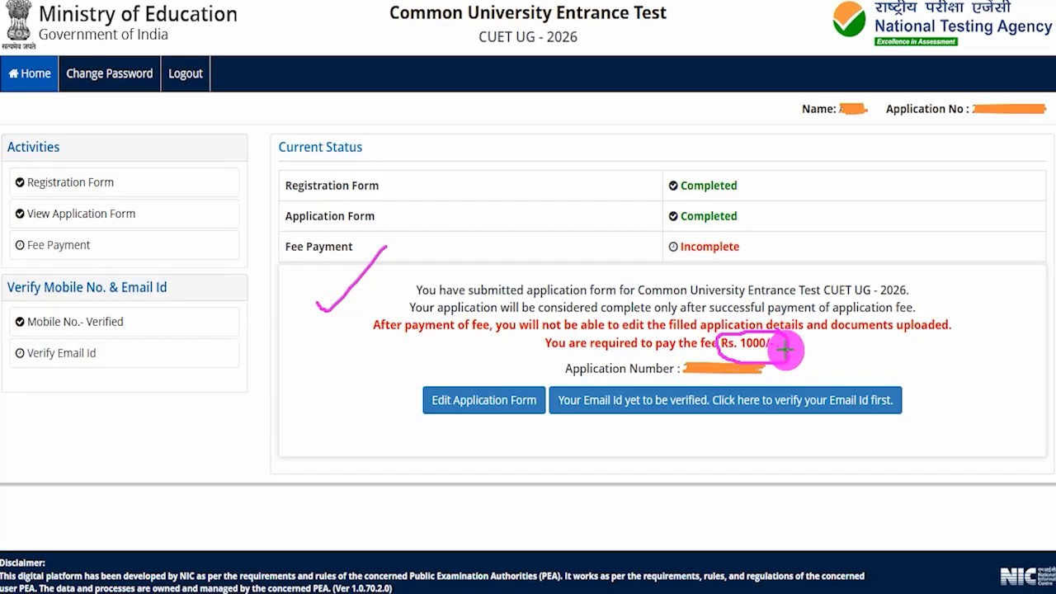
{"action": "left_click_drag", "start_coordinate": [777, 355], "coordinate": [819, 290]}
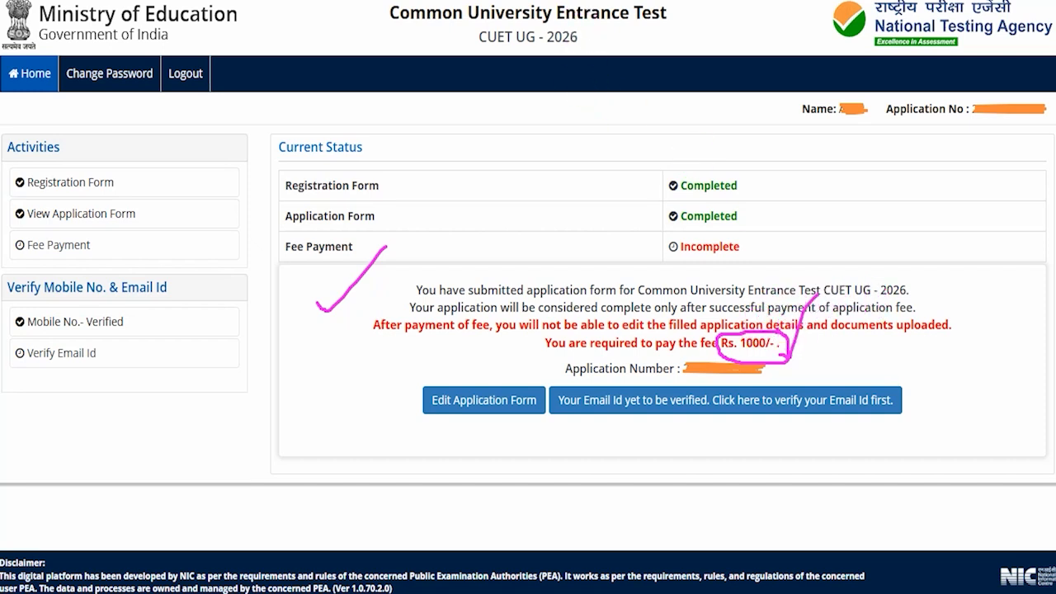
{"action": "left_click_drag", "start_coordinate": [318, 357], "coordinate": [421, 394]}
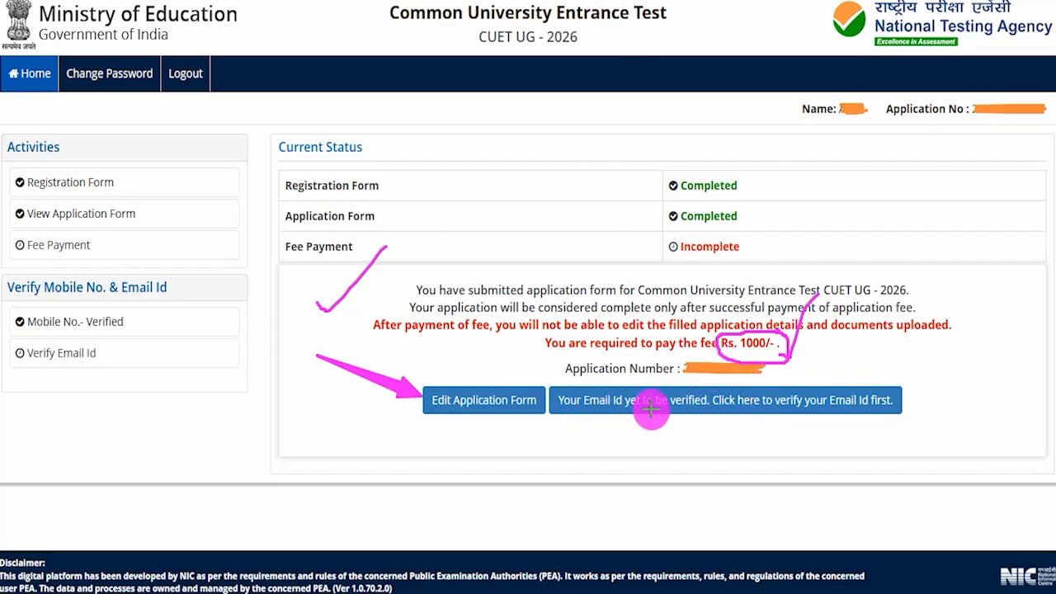
{"action": "left_click_drag", "start_coordinate": [1027, 285], "coordinate": [908, 379]}
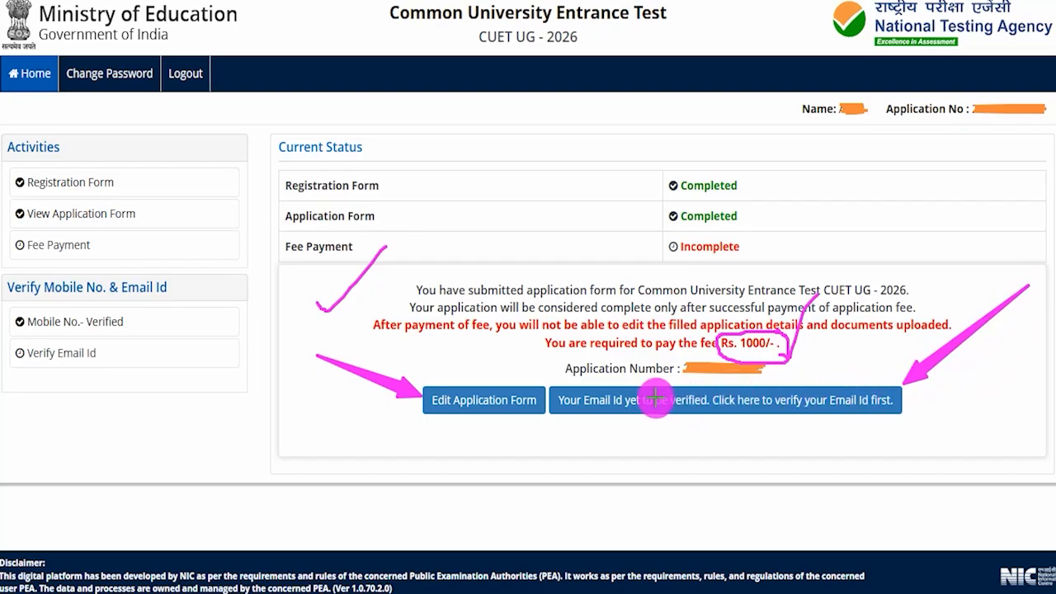
{"action": "left_click", "coordinate": [833, 402]}
Check the registered email ID, fill in the CAPTCHA as shown, and submit the request for an email OTP
{"action": "left_click_drag", "start_coordinate": [466, 132], "coordinate": [509, 94]}
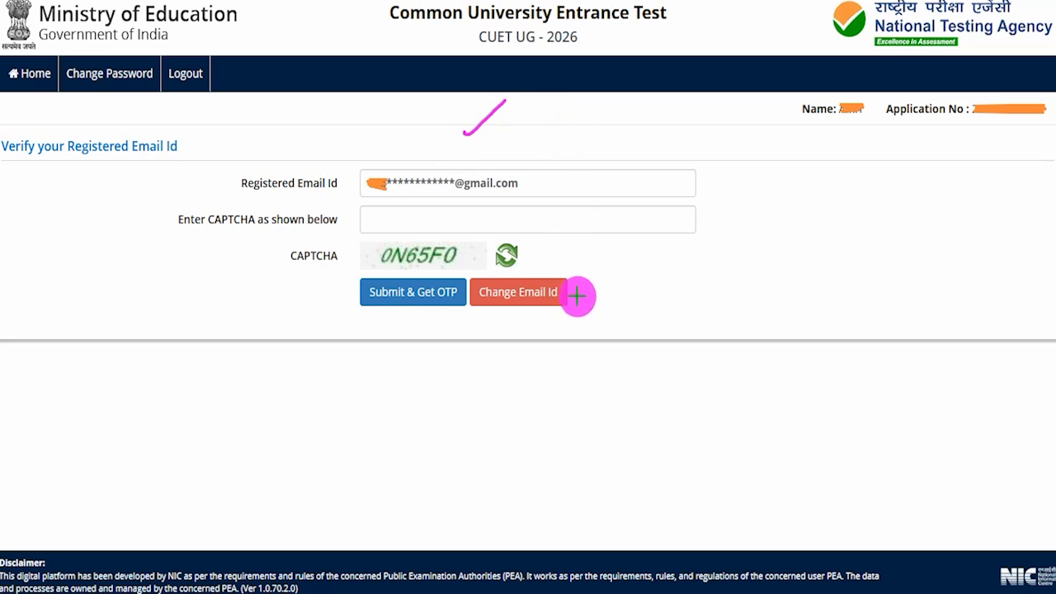
{"action": "left_click_drag", "start_coordinate": [574, 295], "coordinate": [592, 274]}
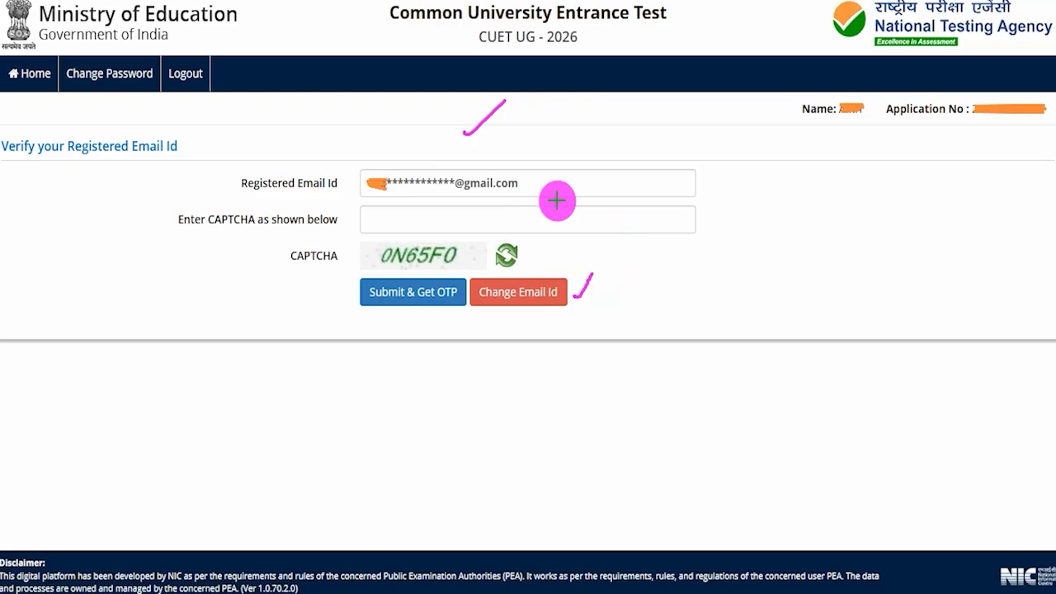
{"action": "left_click_drag", "start_coordinate": [382, 267], "coordinate": [427, 266]}
{"action": "left_click_drag", "start_coordinate": [426, 222], "coordinate": [455, 195]}
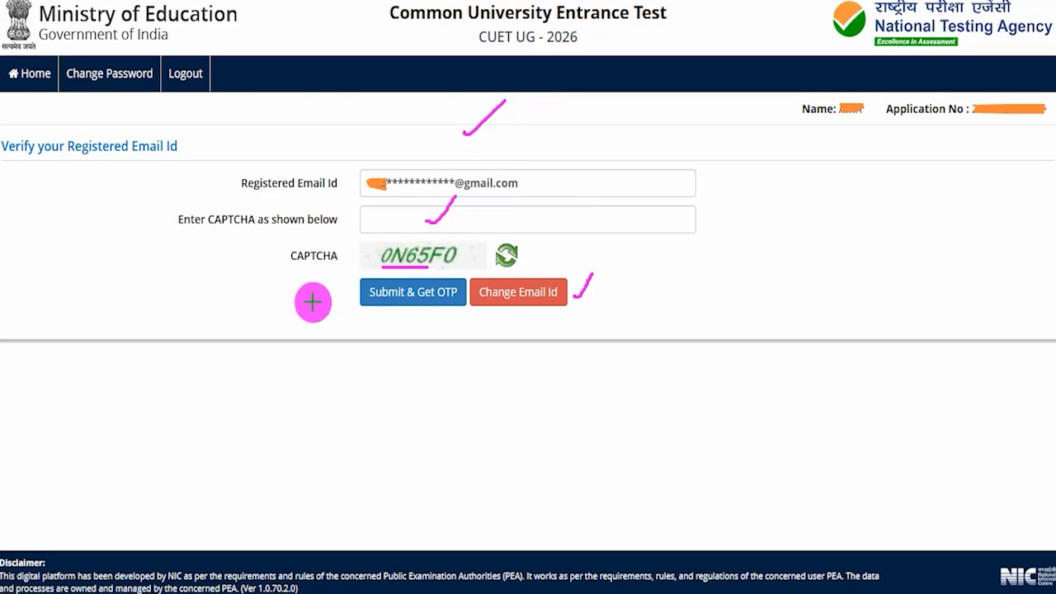
{"action": "left_click_drag", "start_coordinate": [216, 310], "coordinate": [364, 301]}
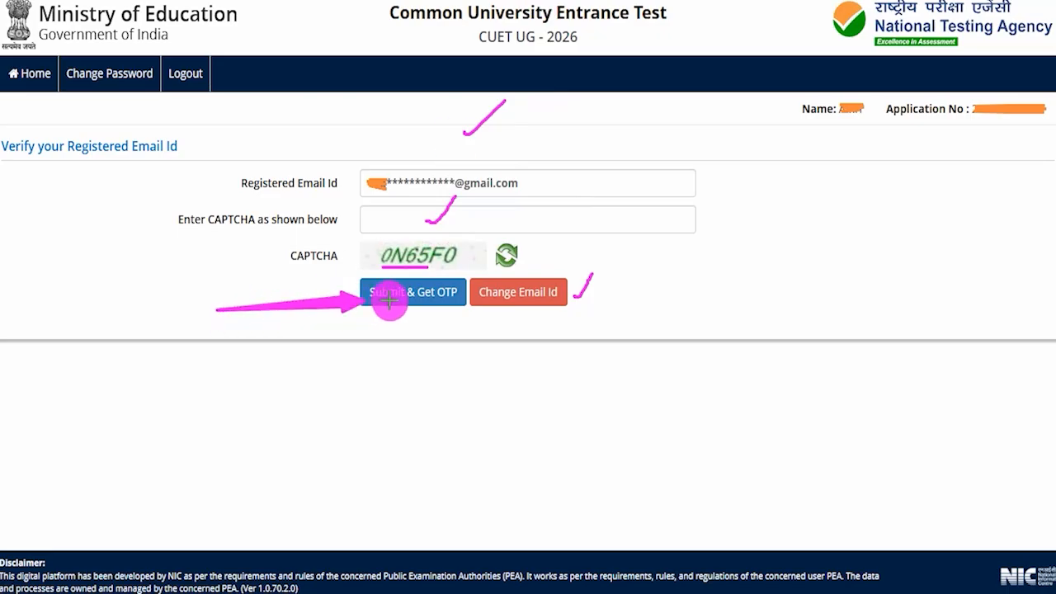
{"action": "left_click", "coordinate": [391, 302]}
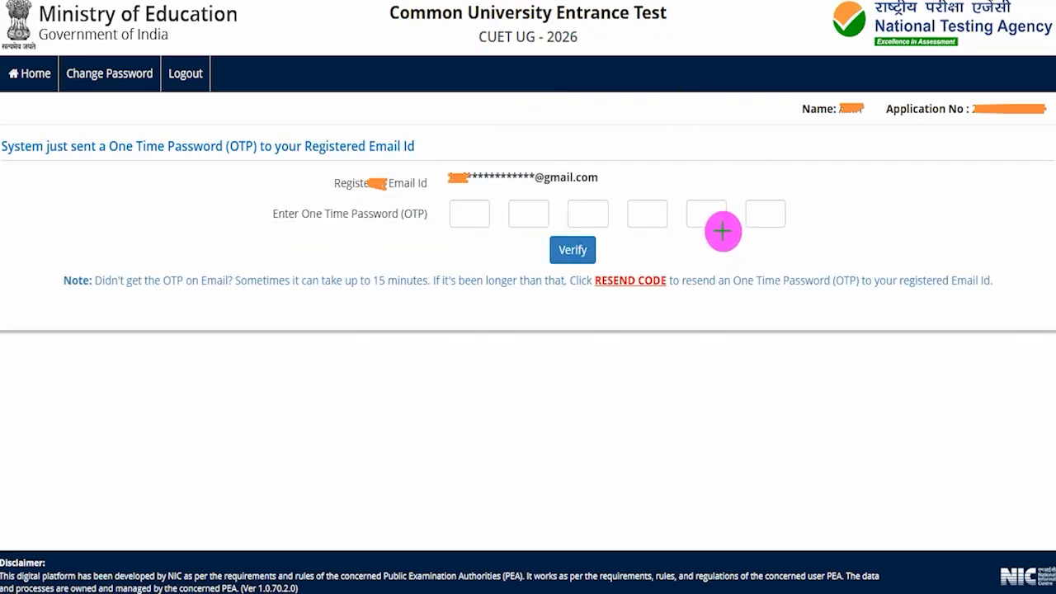
Enter the one-time password sent to the registered email ID and verify it, noting the option to resend the code
{"action": "left_click_drag", "start_coordinate": [602, 176], "coordinate": [659, 130]}
{"action": "left_click_drag", "start_coordinate": [466, 217], "coordinate": [532, 219]}
{"action": "left_click_drag", "start_coordinate": [577, 210], "coordinate": [604, 208]}
{"action": "left_click_drag", "start_coordinate": [648, 207], "coordinate": [713, 200]}
{"action": "left_click", "coordinate": [730, 207]}
{"action": "left_click_drag", "start_coordinate": [746, 203], "coordinate": [776, 203]}
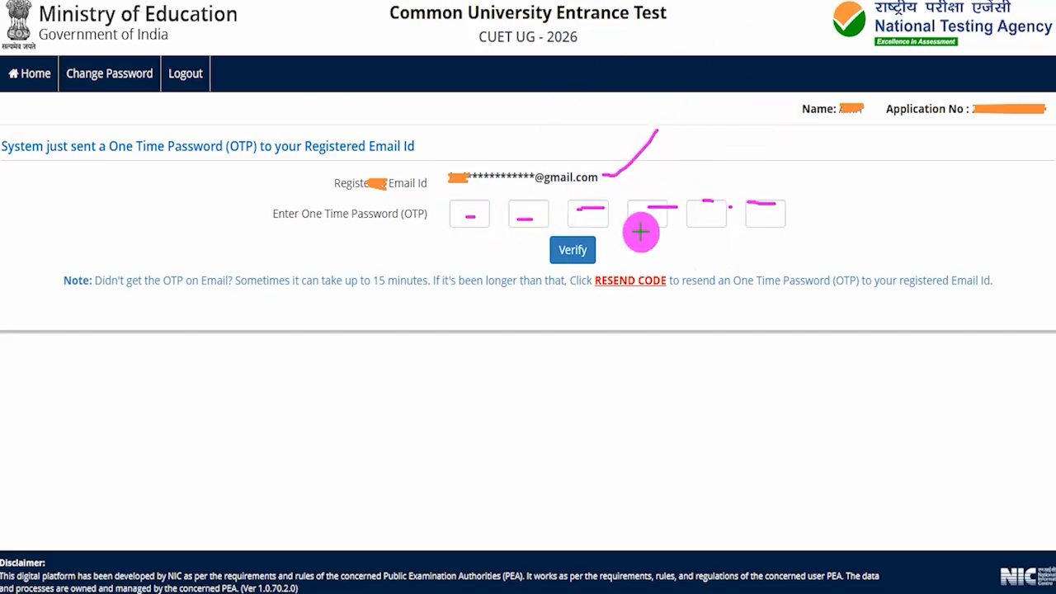
{"action": "left_click_drag", "start_coordinate": [780, 250], "coordinate": [609, 249]}
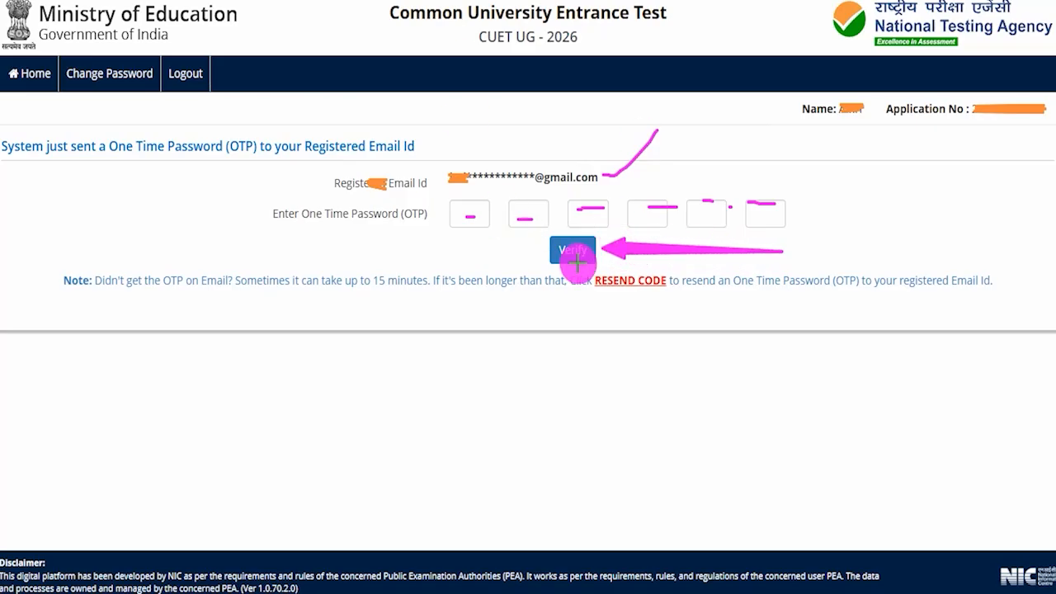
{"action": "mouse_move", "coordinate": [613, 264]}
{"action": "left_mouse_down"}
{"action": "mouse_move", "coordinate": [600, 285]}
{"action": "mouse_move", "coordinate": [669, 302]}
{"action": "mouse_move", "coordinate": [675, 276]}
{"action": "left_mouse_up"}
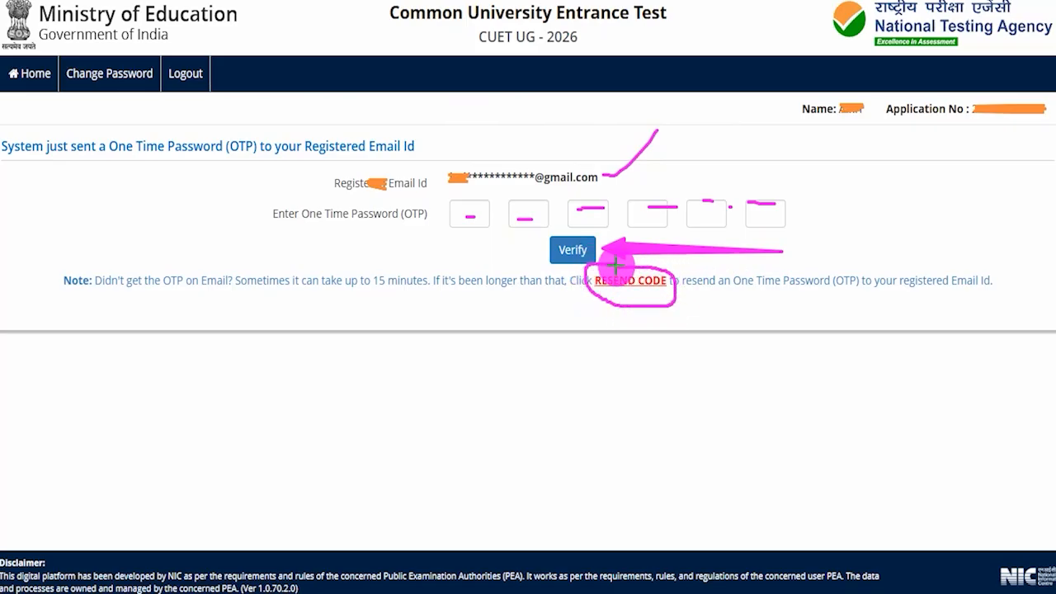
{"action": "left_click", "coordinate": [571, 248]}
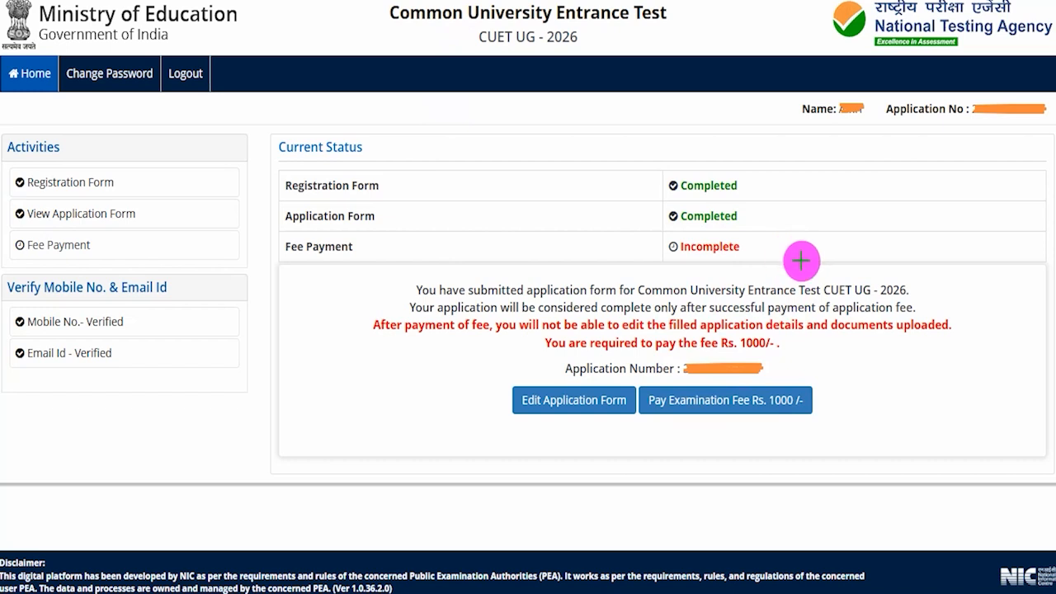
Start the Rs. 1000 examination fee payment, choose Online Payment as the mode and proceed
{"action": "left_click_drag", "start_coordinate": [330, 335], "coordinate": [363, 283]}
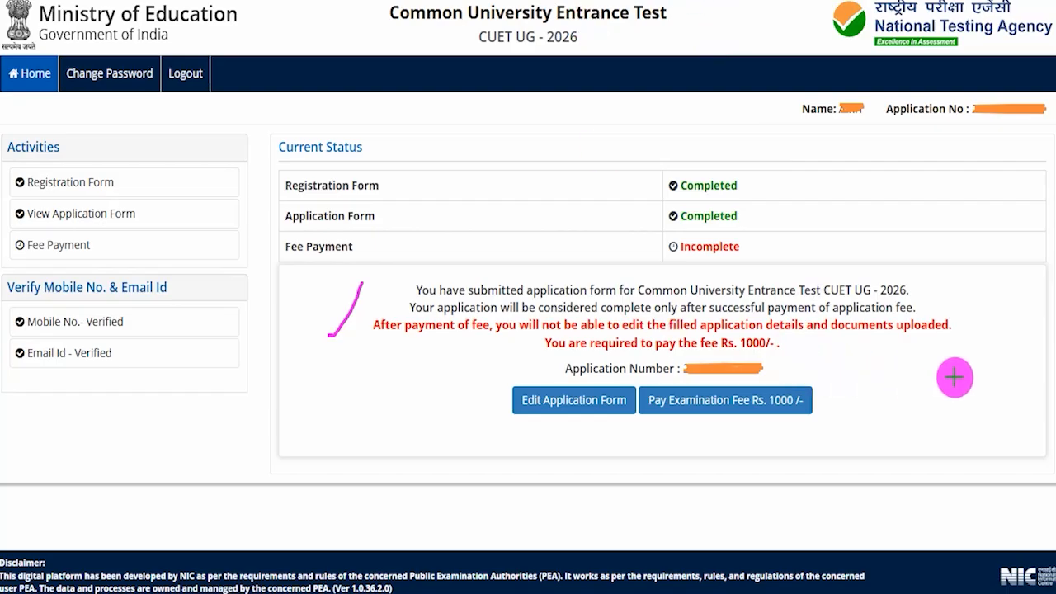
{"action": "left_click_drag", "start_coordinate": [999, 332], "coordinate": [812, 392]}
{"action": "left_click", "coordinate": [787, 393]}
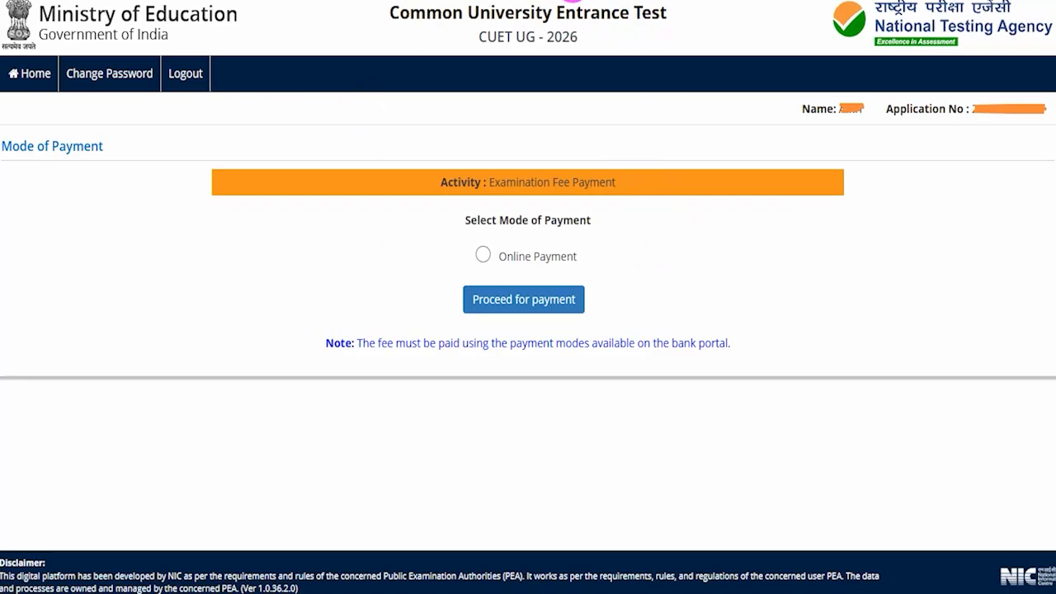
{"action": "left_click", "coordinate": [480, 254]}
{"action": "left_click_drag", "start_coordinate": [763, 284], "coordinate": [589, 299]}
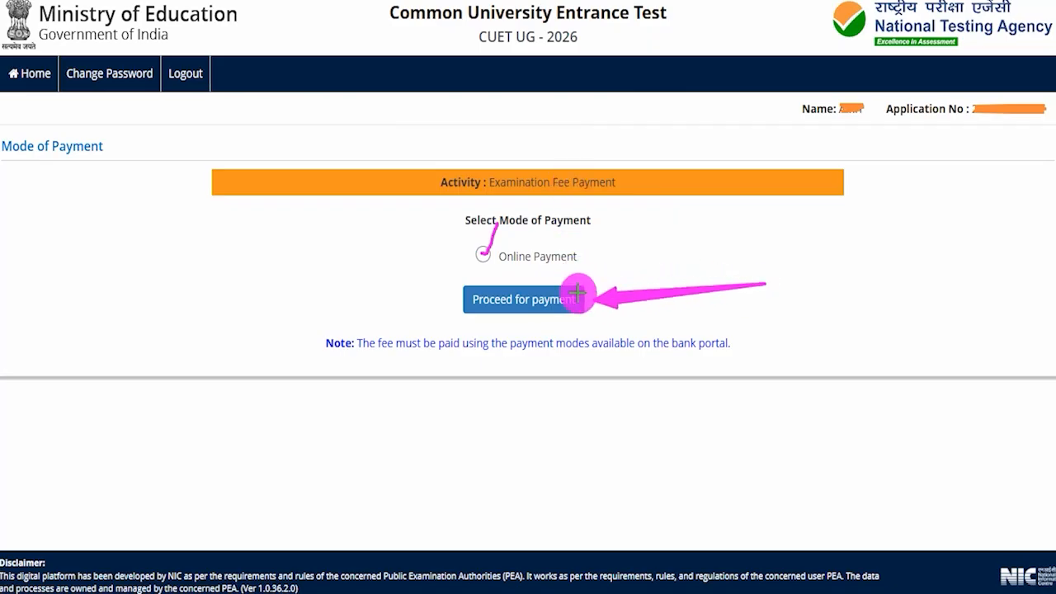
{"action": "left_click", "coordinate": [577, 297]}
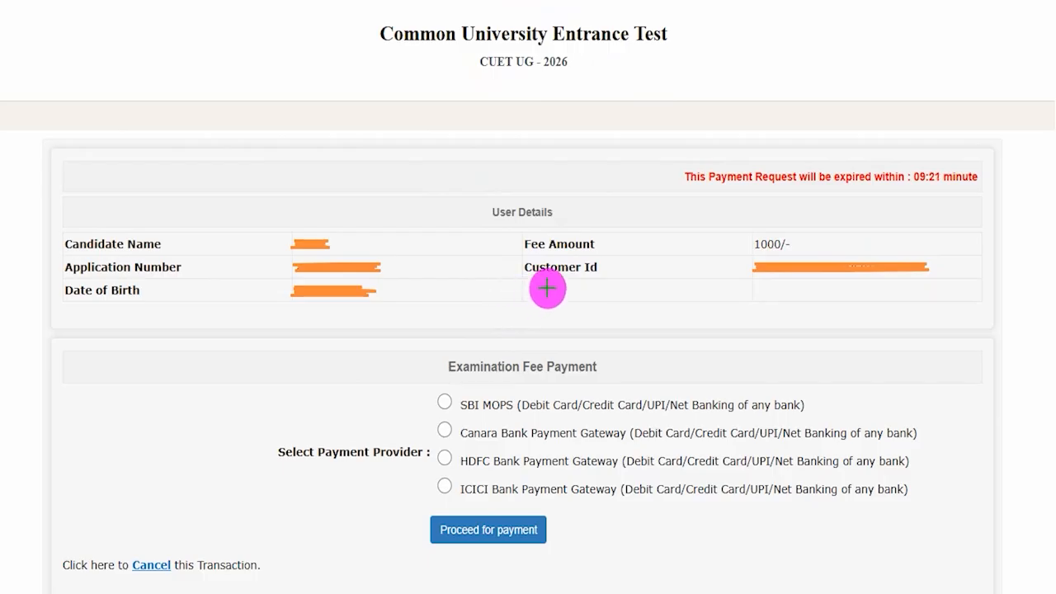
Go through the four payment providers, select SBI MOPS for the examination fee and proceed for payment
{"action": "left_click_drag", "start_coordinate": [450, 175], "coordinate": [502, 134]}
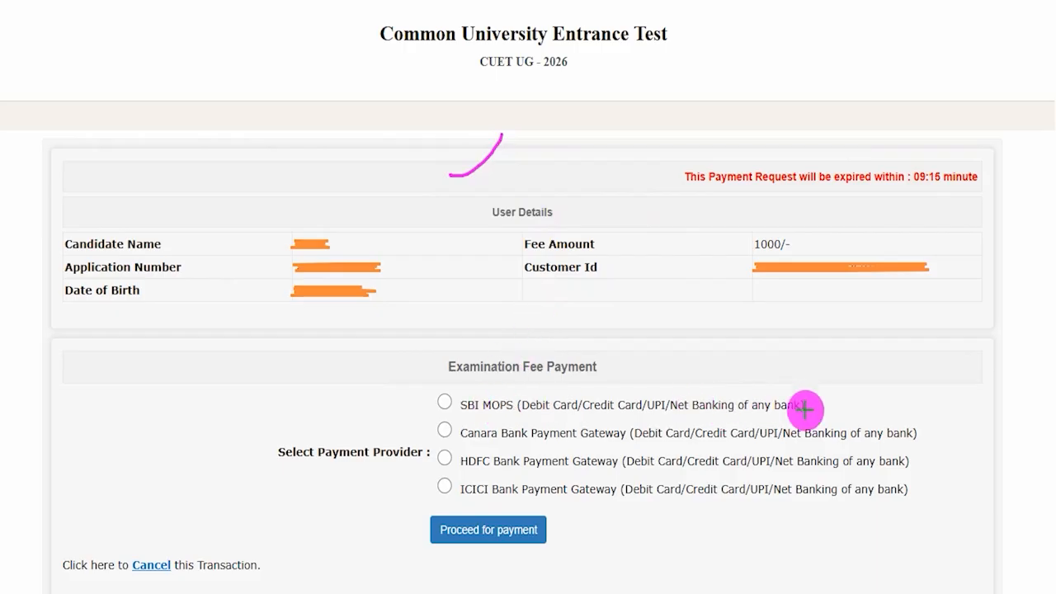
{"action": "left_click_drag", "start_coordinate": [479, 391], "coordinate": [496, 364]}
{"action": "left_click_drag", "start_coordinate": [505, 443], "coordinate": [538, 412]}
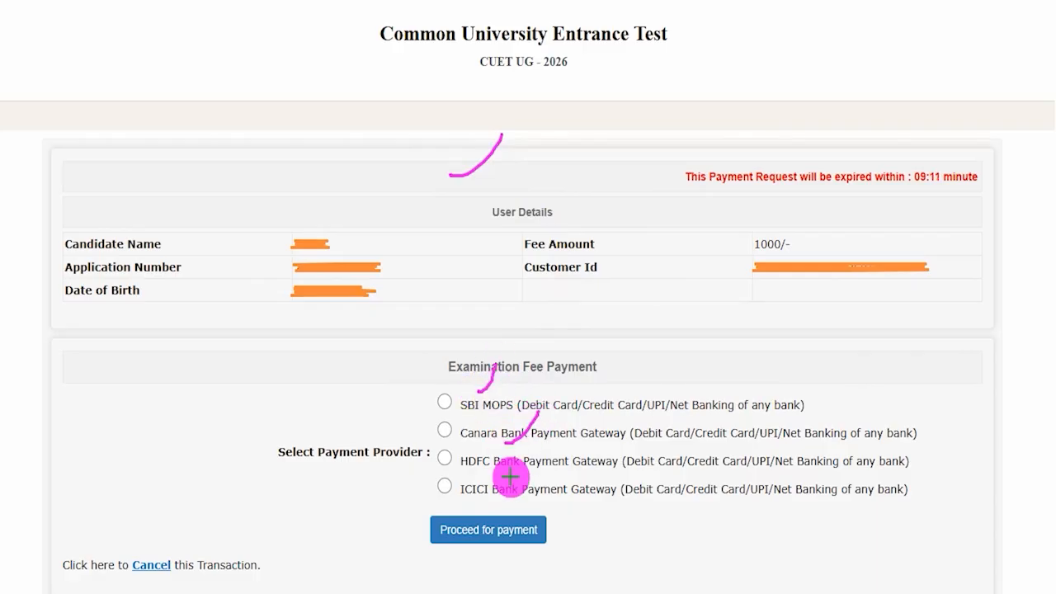
{"action": "left_click_drag", "start_coordinate": [503, 470], "coordinate": [536, 447]}
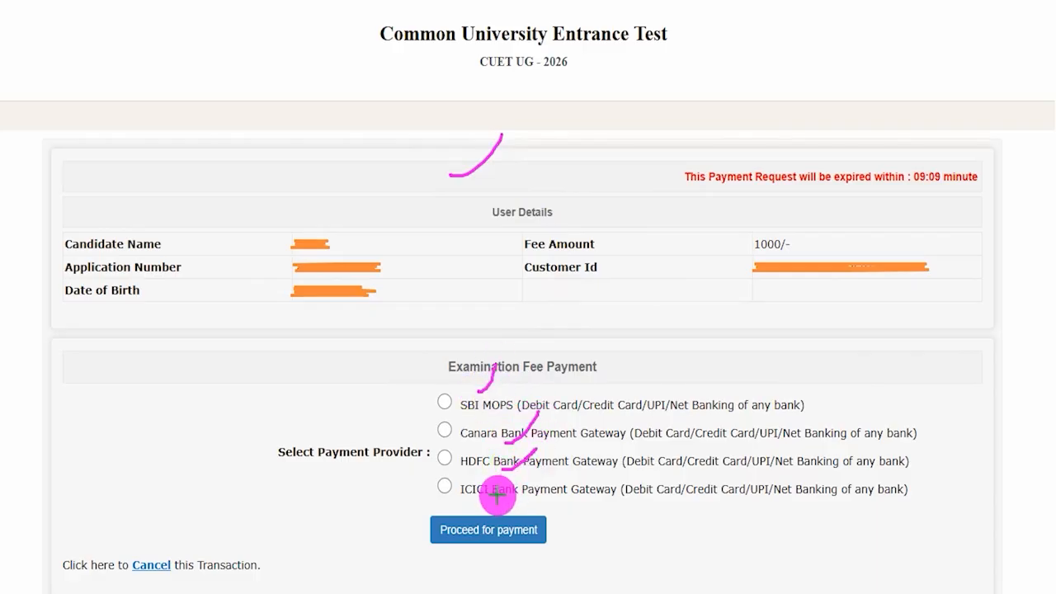
{"action": "left_click_drag", "start_coordinate": [493, 494], "coordinate": [533, 475]}
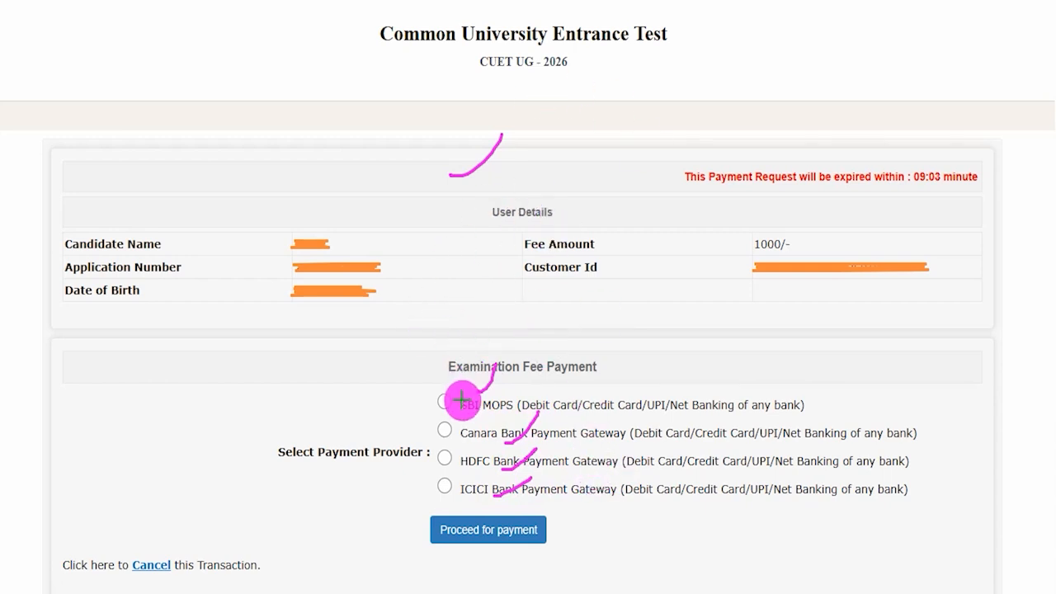
{"action": "left_click_drag", "start_coordinate": [443, 402], "coordinate": [465, 380]}
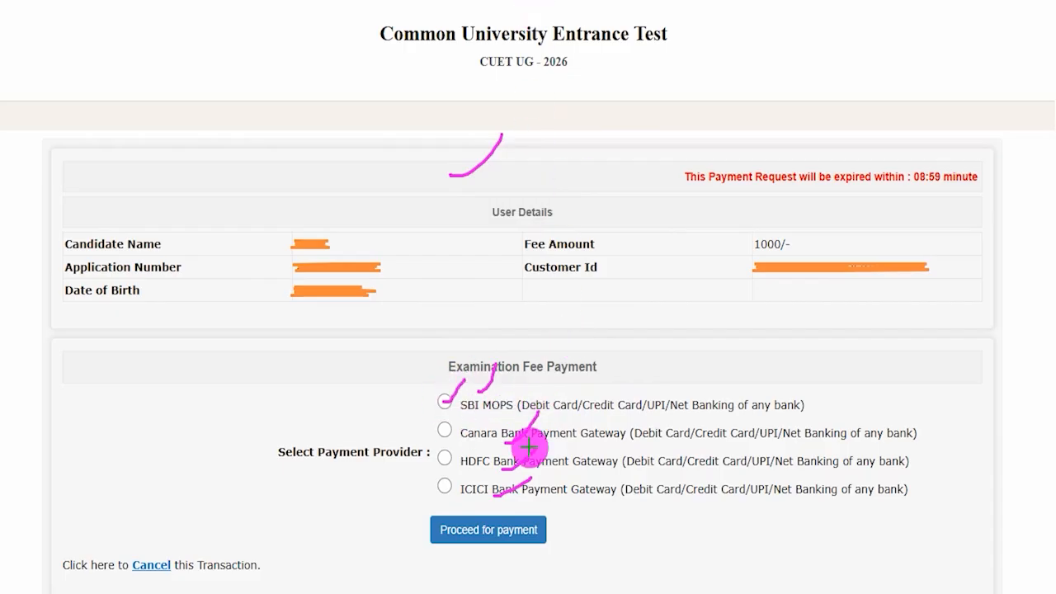
{"action": "left_click_drag", "start_coordinate": [675, 523], "coordinate": [559, 529]}
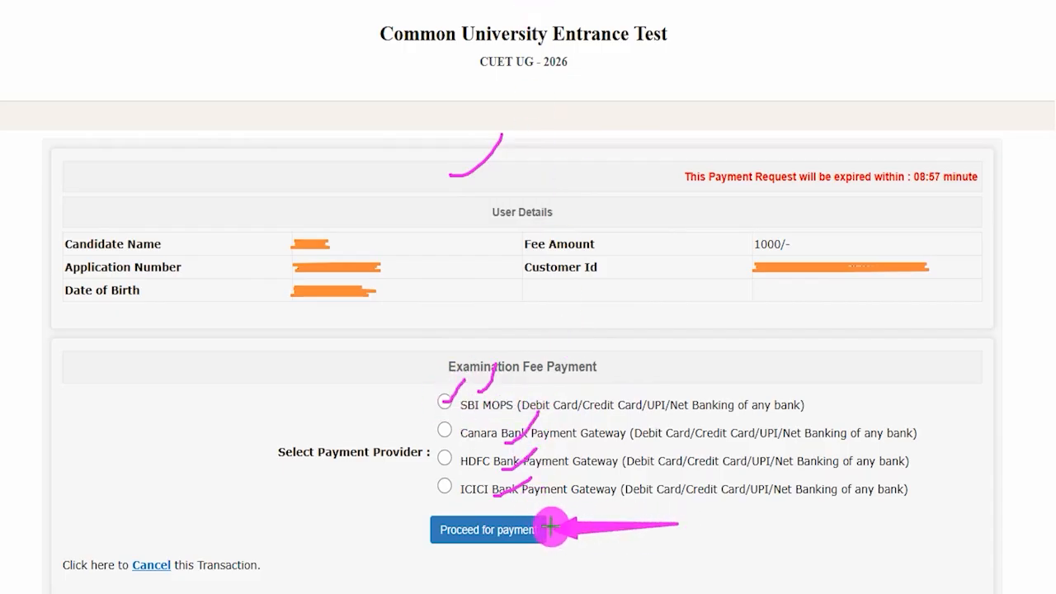
{"action": "left_click", "coordinate": [495, 528]}
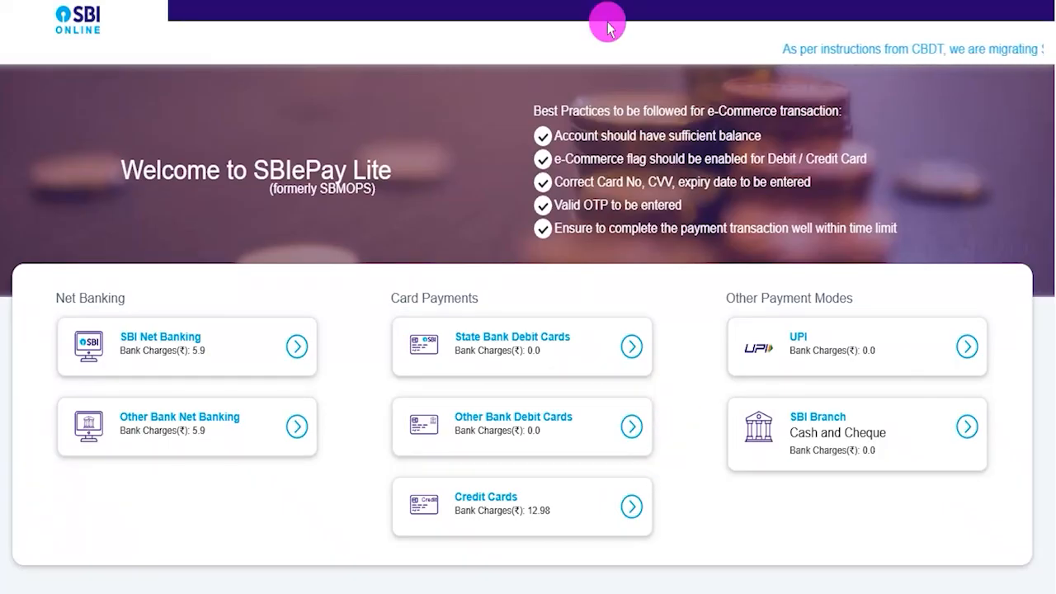
Compare the net banking, card and other payment modes, and choose UPI
{"action": "left_click_drag", "start_coordinate": [143, 298], "coordinate": [203, 272]}
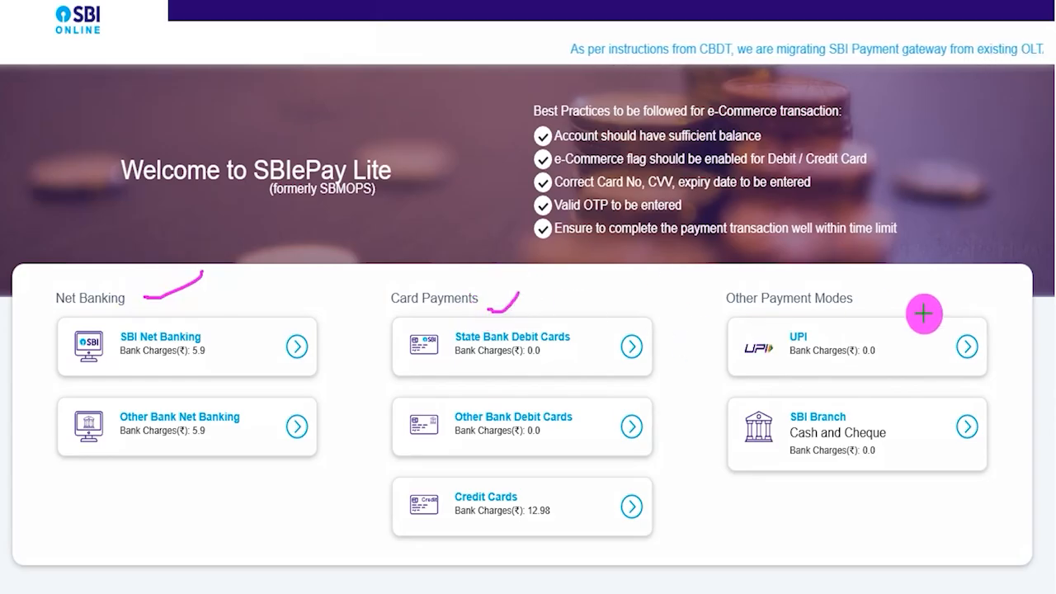
{"action": "left_click_drag", "start_coordinate": [895, 286], "coordinate": [932, 256]}
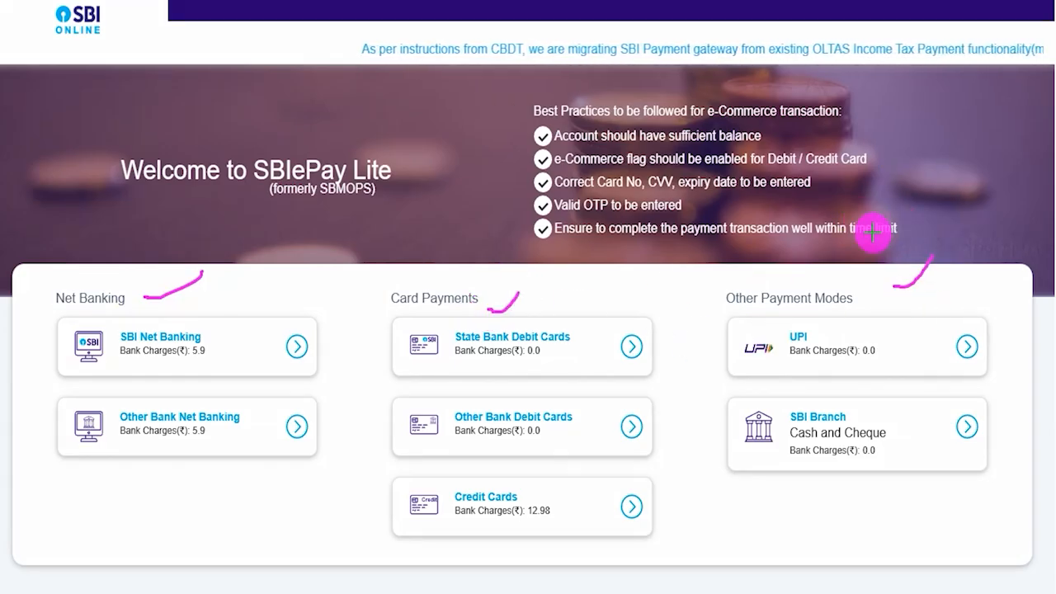
{"action": "mouse_move", "coordinate": [815, 322]}
{"action": "left_mouse_down"}
{"action": "mouse_move", "coordinate": [707, 328]}
{"action": "mouse_move", "coordinate": [907, 386]}
{"action": "mouse_move", "coordinate": [1015, 325]}
{"action": "mouse_move", "coordinate": [807, 307]}
{"action": "left_mouse_up"}
{"action": "left_click", "coordinate": [957, 325]}
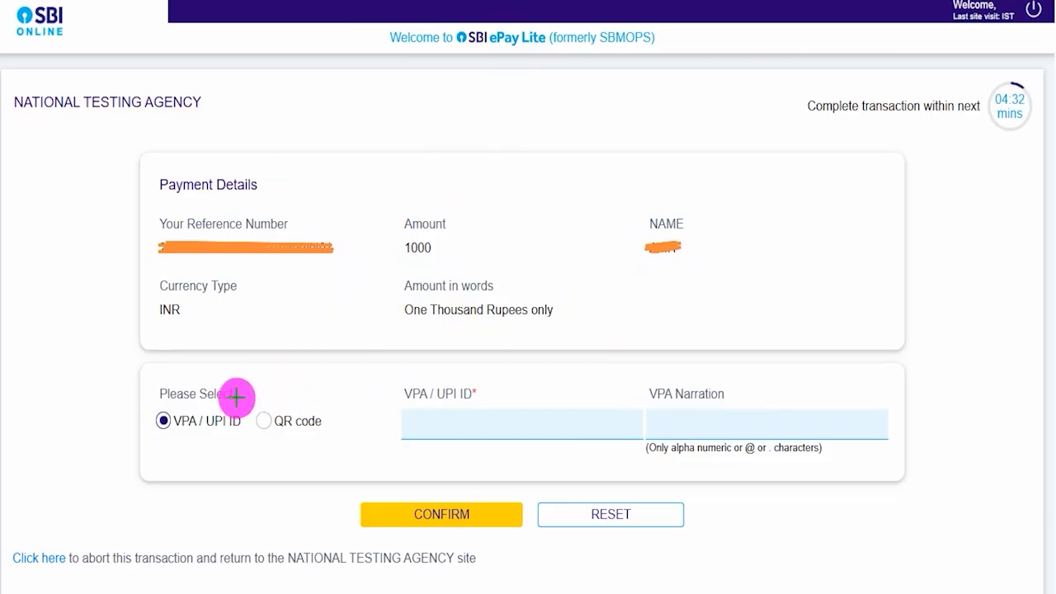
Check the VPA / UPI ID entry and its confirmation, and choose QR code as the UPI payment option
{"action": "left_click_drag", "start_coordinate": [180, 440], "coordinate": [231, 439]}
{"action": "left_click_drag", "start_coordinate": [518, 425], "coordinate": [571, 393]}
{"action": "left_click_drag", "start_coordinate": [486, 516], "coordinate": [512, 483]}
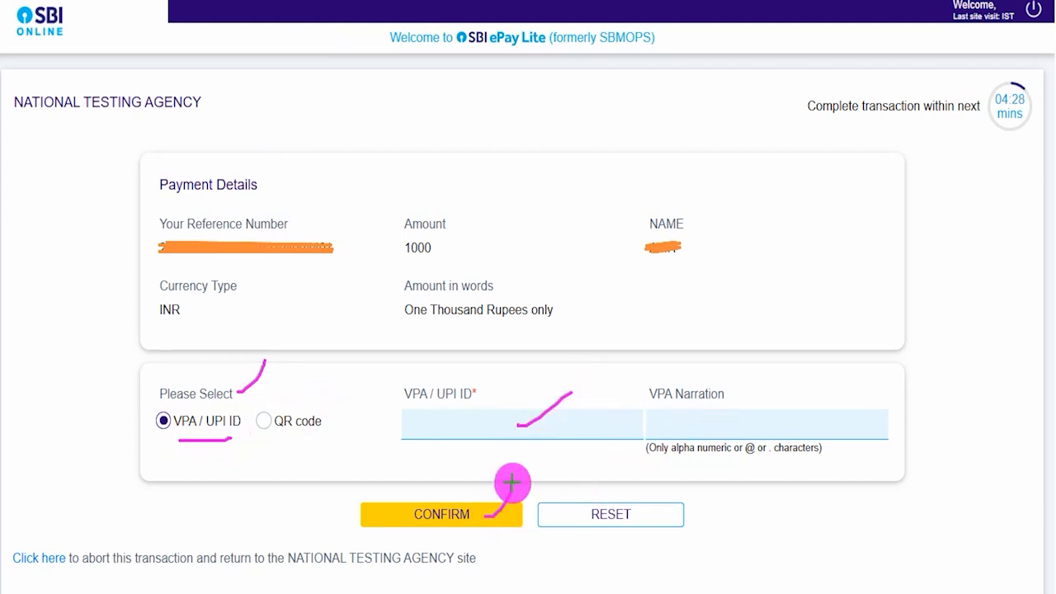
{"action": "left_click_drag", "start_coordinate": [266, 424], "coordinate": [302, 378]}
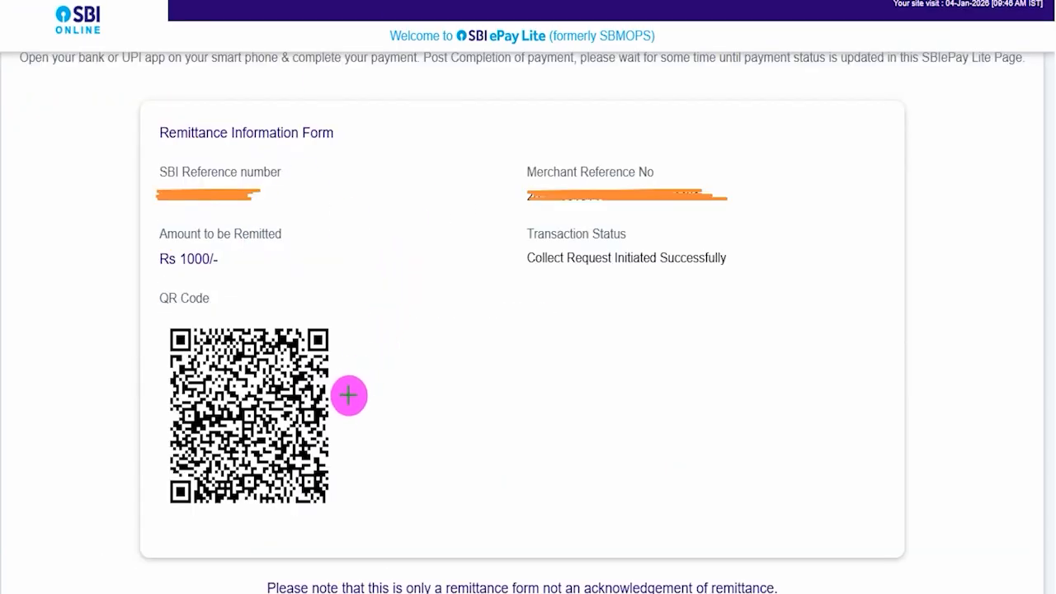
Check the QR code and the amount to be remitted on the Remittance Information Form
{"action": "left_click_drag", "start_coordinate": [342, 407], "coordinate": [419, 344]}
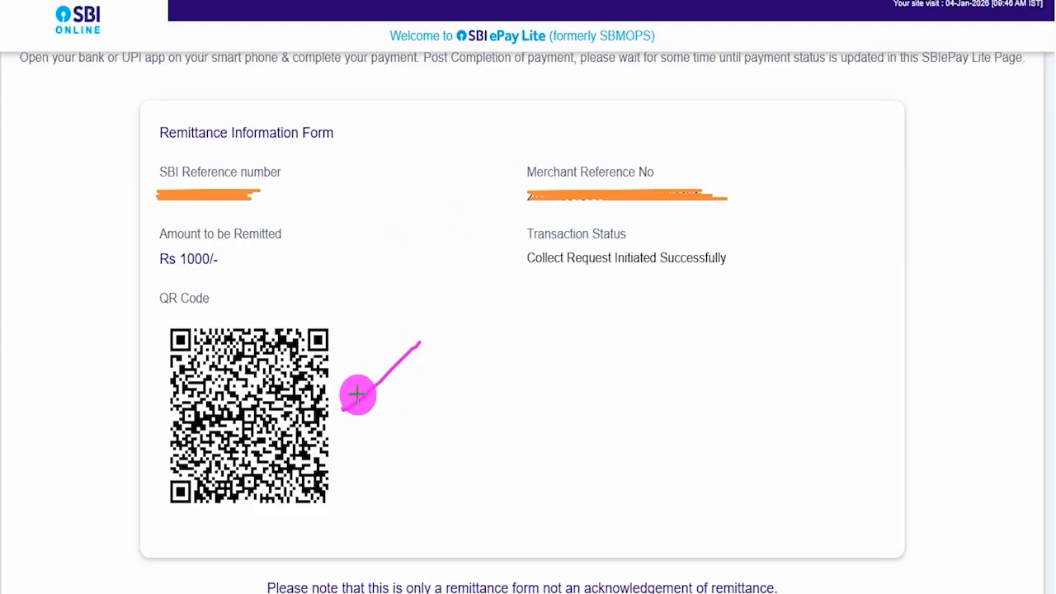
{"action": "left_click_drag", "start_coordinate": [346, 429], "coordinate": [418, 383]}
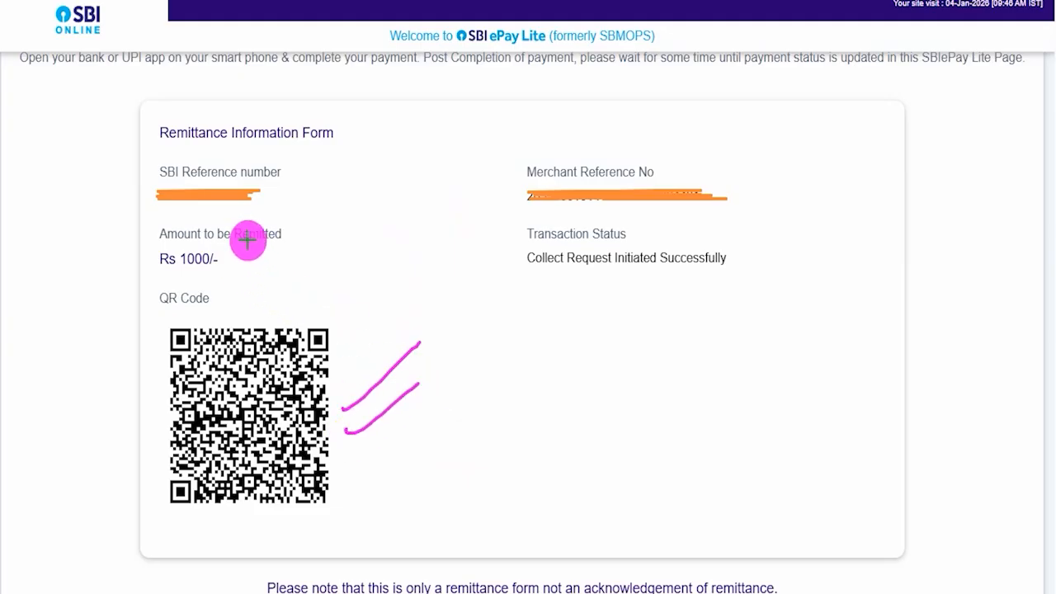
{"action": "mouse_move", "coordinate": [156, 222]}
{"action": "left_mouse_down"}
{"action": "mouse_move", "coordinate": [135, 255]}
{"action": "mouse_move", "coordinate": [231, 278]}
{"action": "mouse_move", "coordinate": [292, 224]}
{"action": "mouse_move", "coordinate": [176, 221]}
{"action": "left_mouse_up"}
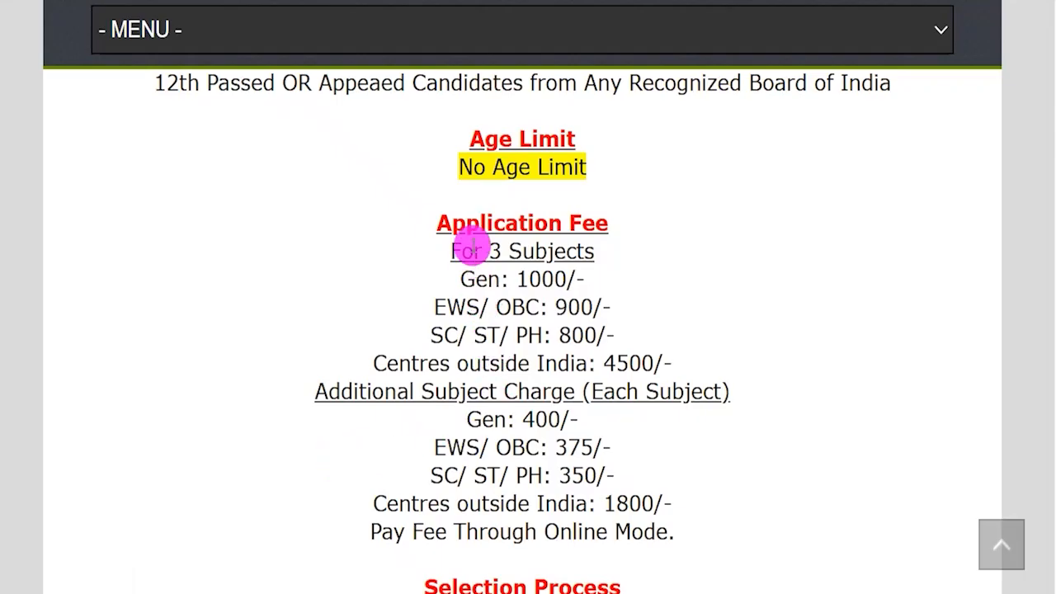
Switch to the exam information page and examine the application fee for 3 subjects and the additional subject charge for each category
{"action": "left_click_drag", "start_coordinate": [474, 251], "coordinate": [572, 251]}
{"action": "left_click_drag", "start_coordinate": [459, 278], "coordinate": [588, 279]}
{"action": "left_click_drag", "start_coordinate": [436, 306], "coordinate": [544, 312]}
{"action": "left_click", "coordinate": [446, 338]}
{"action": "left_click_drag", "start_coordinate": [430, 336], "coordinate": [551, 335]}
{"action": "left_click_drag", "start_coordinate": [559, 335], "coordinate": [595, 335]}
{"action": "left_click_drag", "start_coordinate": [388, 365], "coordinate": [505, 365]}
{"action": "left_click_drag", "start_coordinate": [614, 364], "coordinate": [672, 363]}
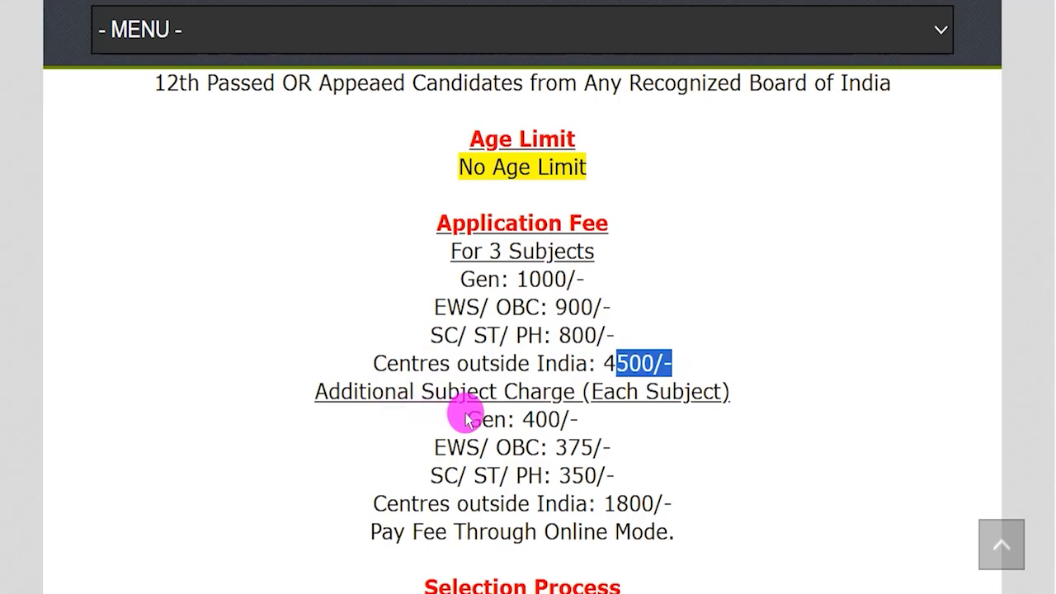
{"action": "left_click_drag", "start_coordinate": [469, 419], "coordinate": [501, 422]}
{"action": "left_click_drag", "start_coordinate": [436, 446], "coordinate": [592, 446]}
{"action": "left_click_drag", "start_coordinate": [445, 475], "coordinate": [605, 475]}
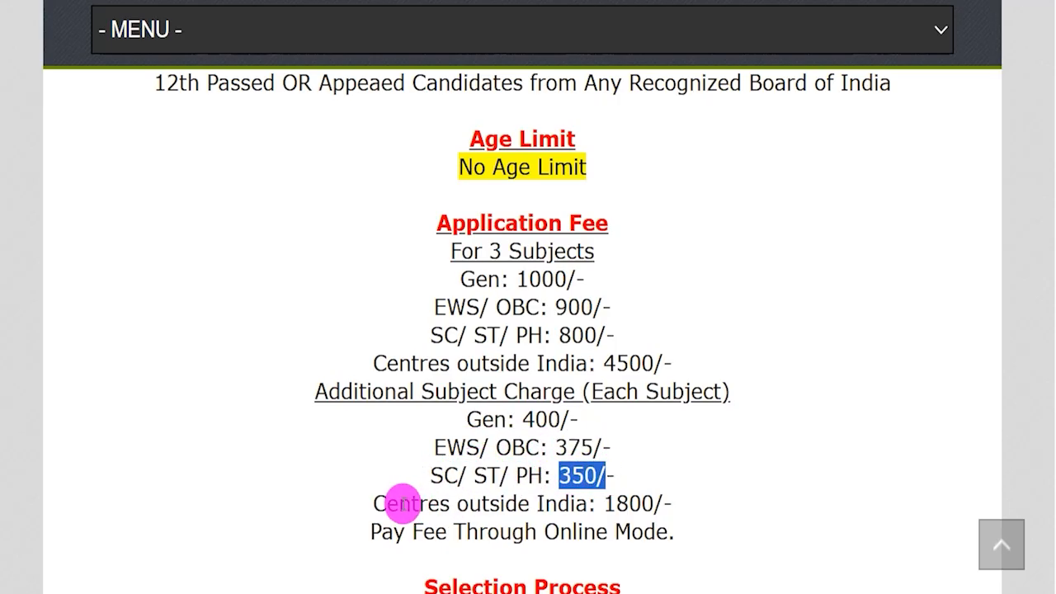
{"action": "left_click_drag", "start_coordinate": [399, 503], "coordinate": [657, 503]}
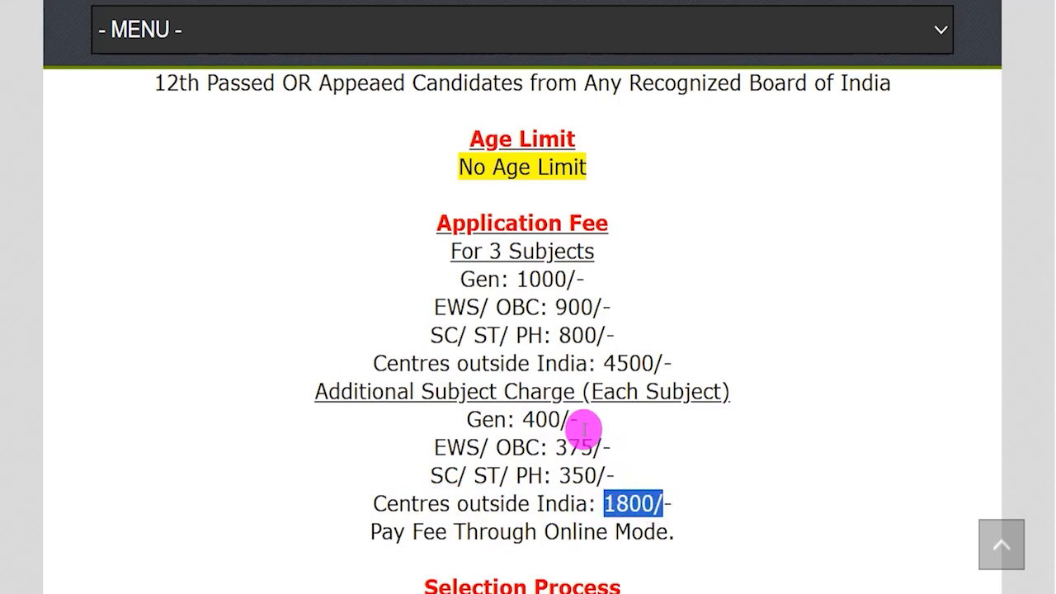
{"action": "left_click_drag", "start_coordinate": [368, 391], "coordinate": [557, 421]}
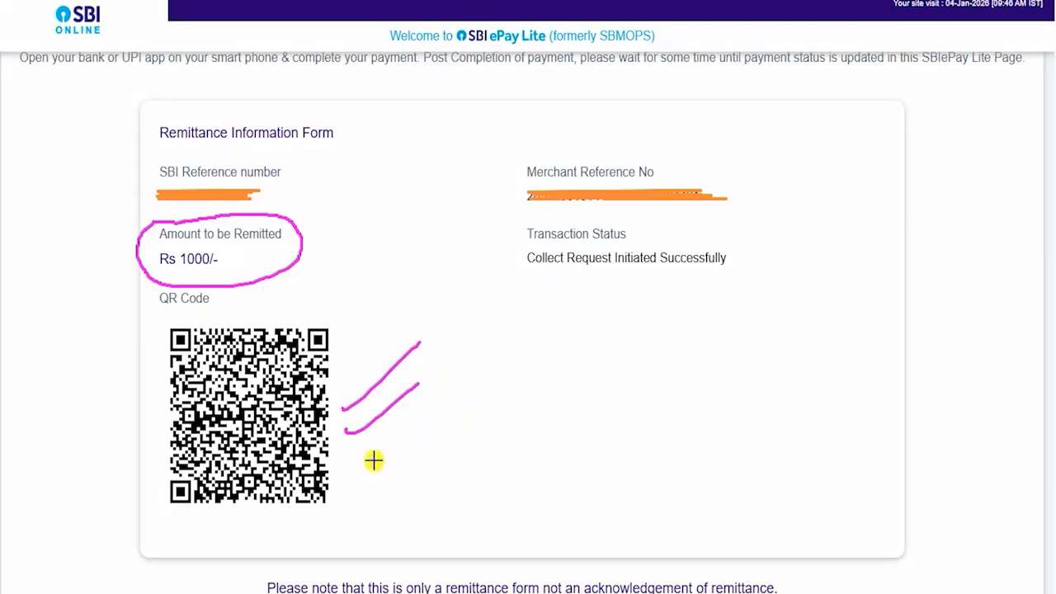
Return to the SBI ePay Lite remittance page and locate the QR code for completing the fee payment
{"action": "left_click_drag", "start_coordinate": [373, 458], "coordinate": [420, 409]}
{"action": "left_click_drag", "start_coordinate": [381, 478], "coordinate": [446, 427]}
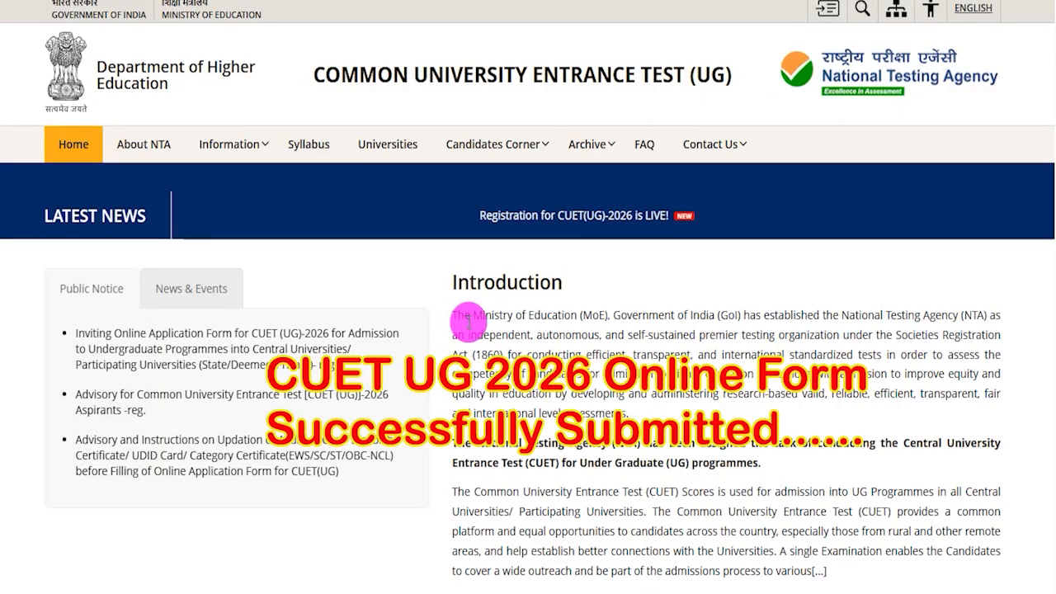
{"action": "scroll", "coordinate": [468, 323], "scroll_direction": "down", "scroll_amount": 6}
{"action": "scroll", "coordinate": [469, 322], "scroll_direction": "up", "scroll_amount": 6}
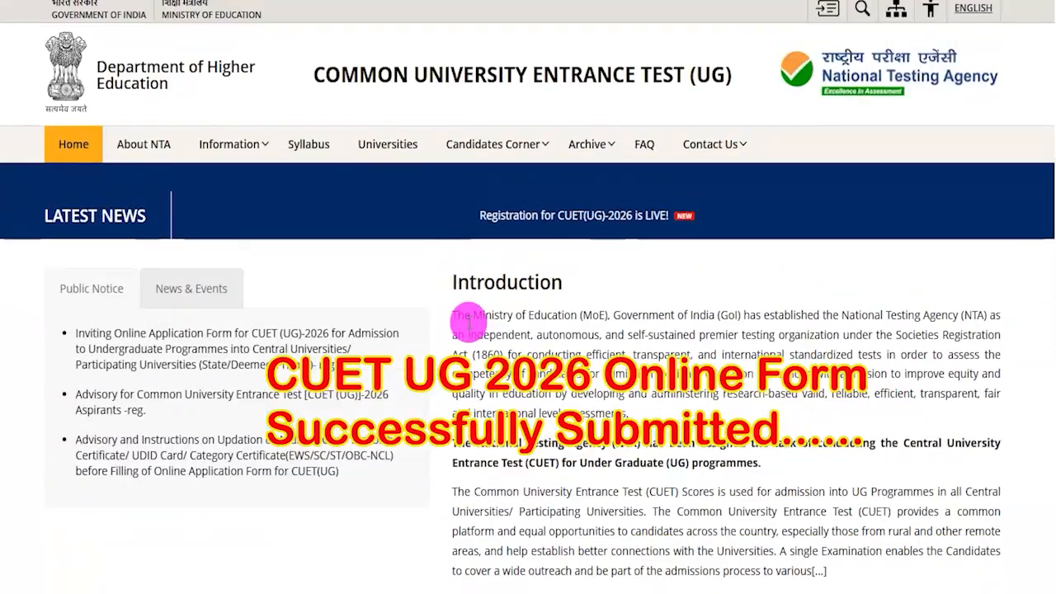